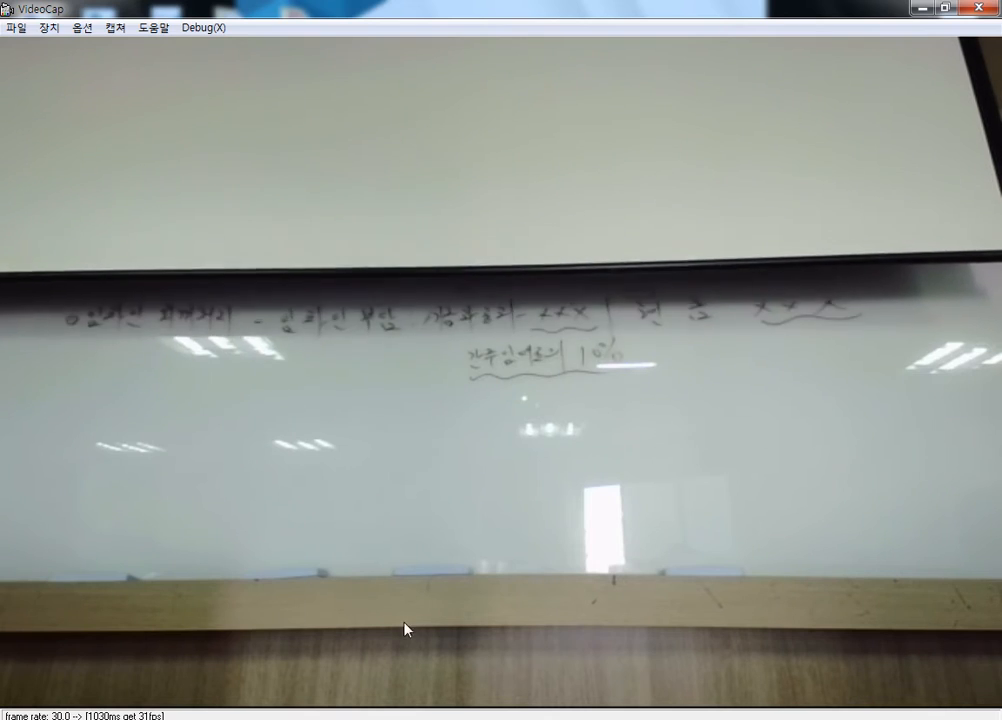
Step: Read the 부동산 임대 현황 exercise on page 424 of the PDF and switch to KcLep
{"action": "left_click", "coordinate": [921, 8]}
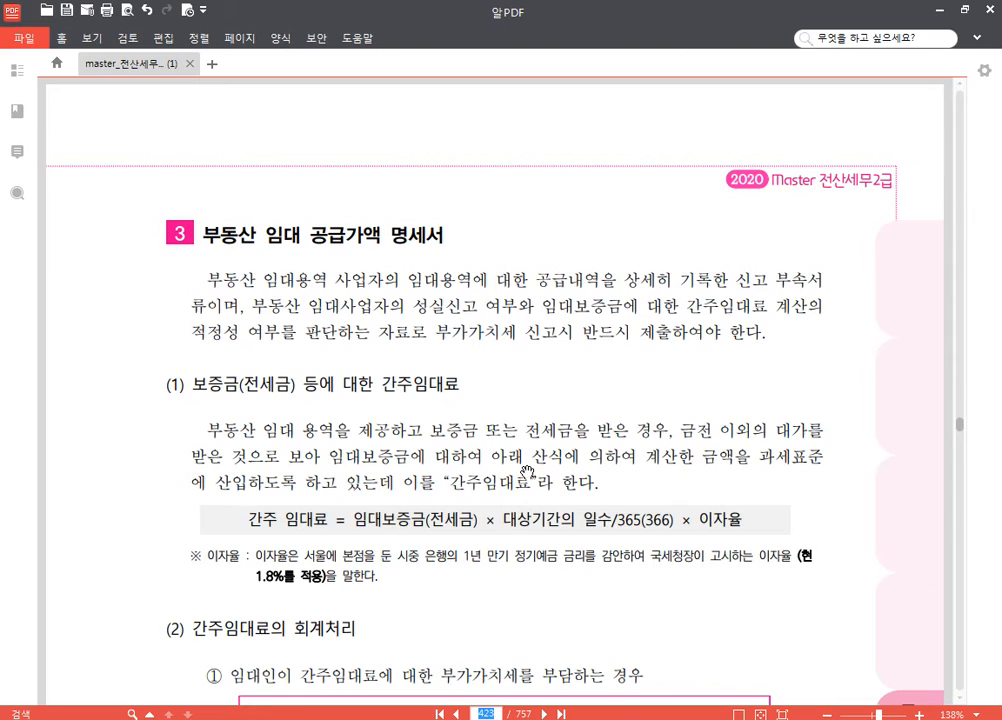
{"action": "scroll", "coordinate": [525, 471], "scroll_direction": "down", "scroll_amount": 12}
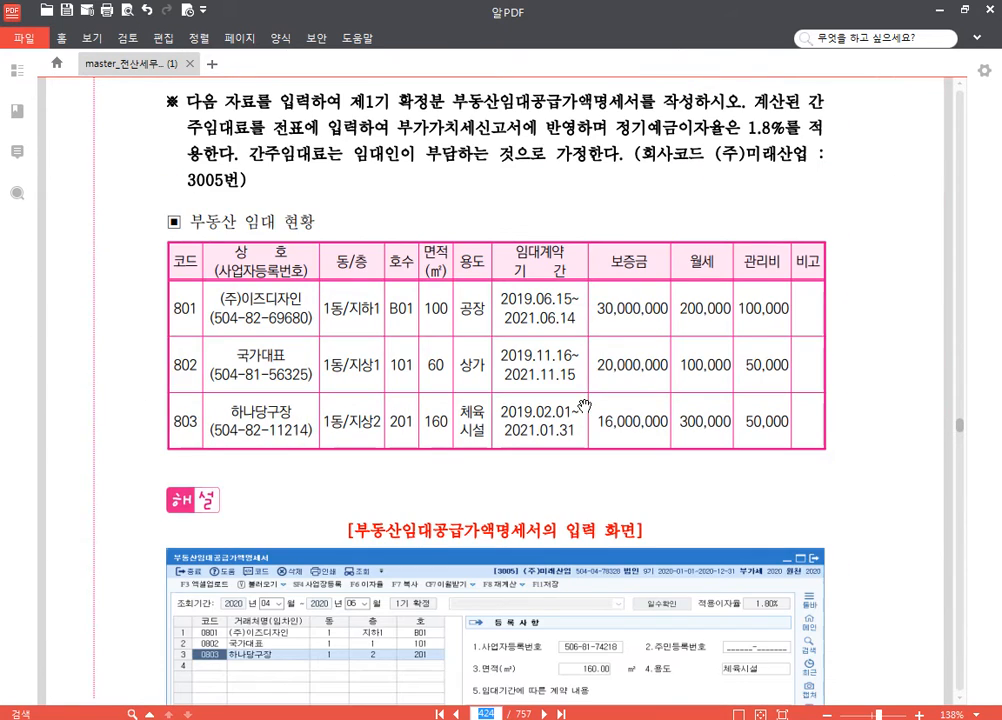
{"action": "mouse_move", "coordinate": [550, 510]}
{"action": "left_mouse_down"}
{"action": "mouse_move", "coordinate": [549, 501]}
{"action": "mouse_move", "coordinate": [534, 514]}
{"action": "left_mouse_up"}
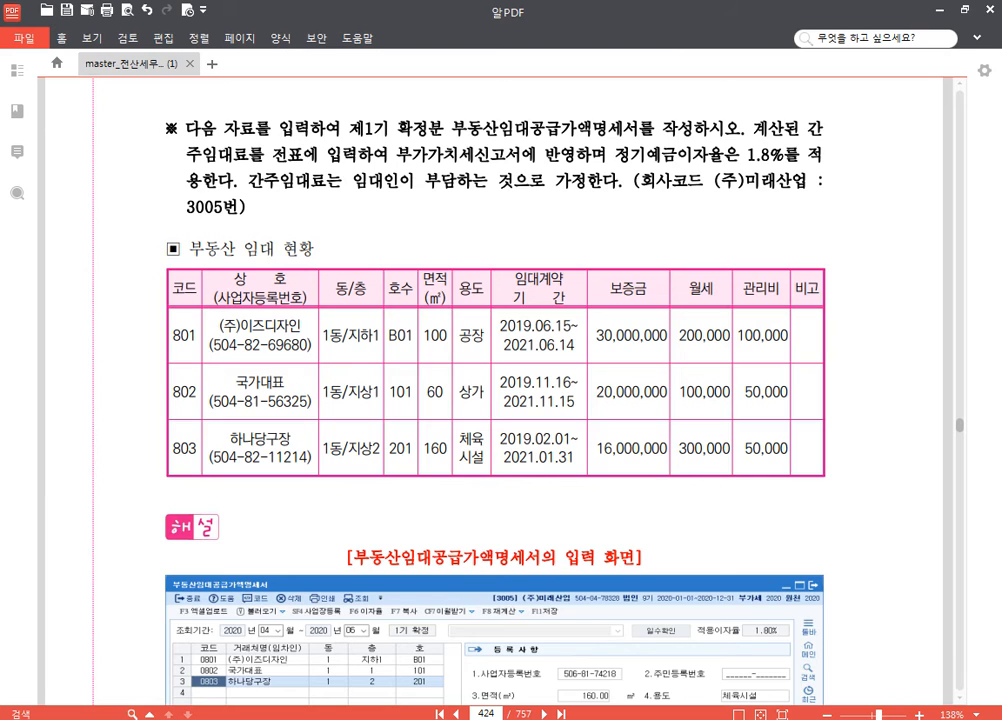
{"action": "key", "text": "alt+Tab"}
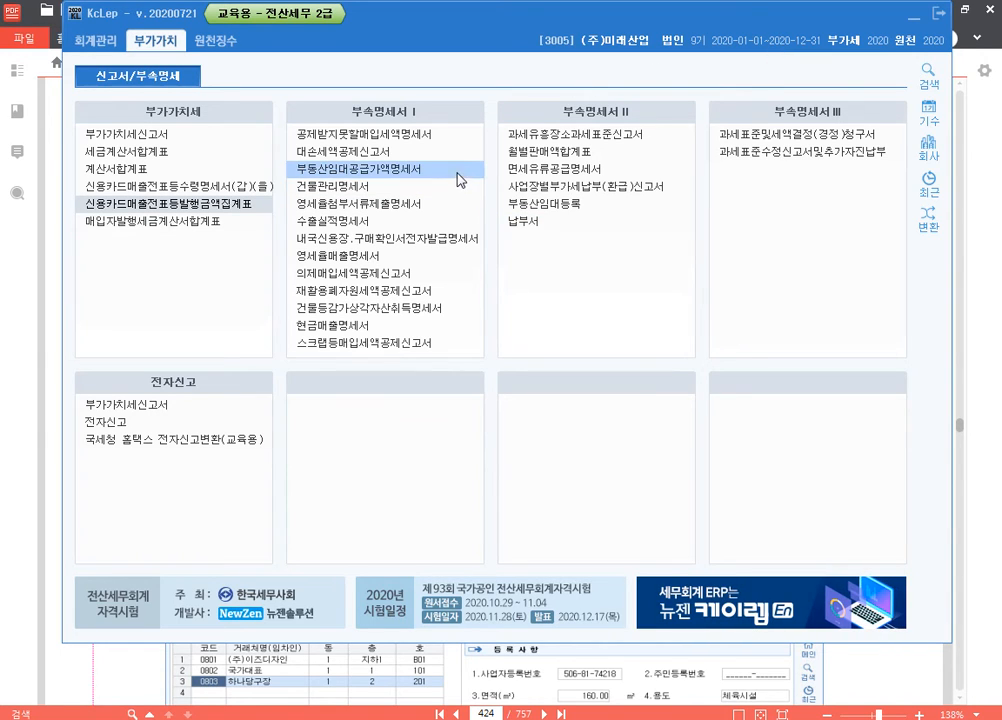
Step: Outline the 부동산임대공급가액명세서 entry in red with the screen pen and clear the annotation
{"action": "key", "text": "F9"}
{"action": "left_click_drag", "start_coordinate": [283, 156], "coordinate": [486, 183]}
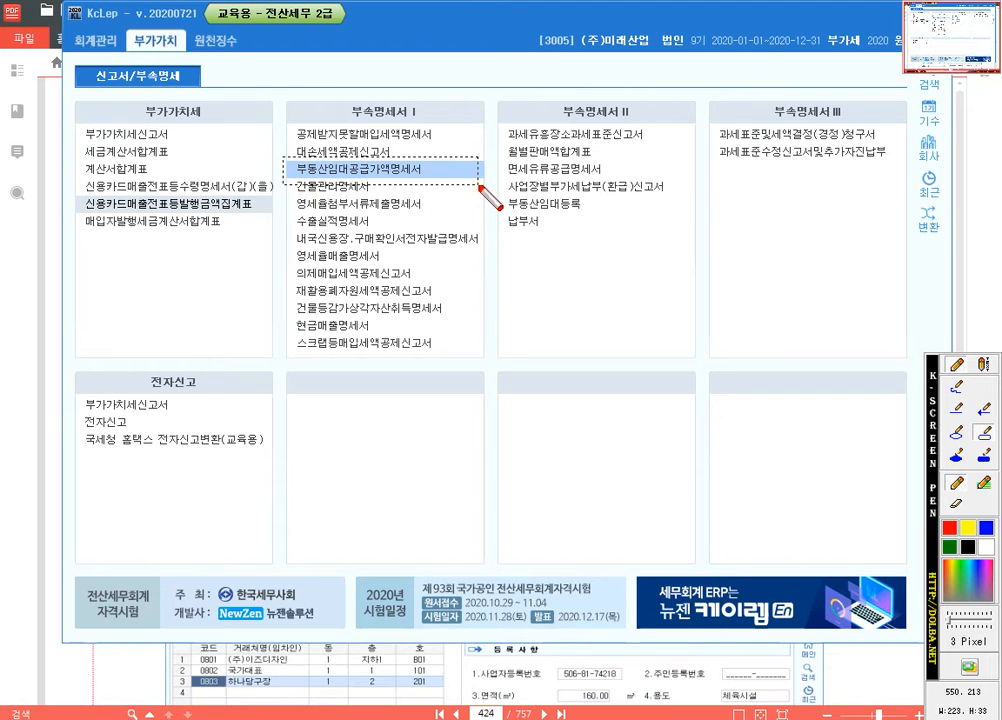
{"action": "key", "text": "ctrl"}
{"action": "key", "text": "ctrl"}
{"action": "key", "text": "ctrl"}
{"action": "key", "text": "ctrl"}
{"action": "key", "text": "ctrl"}
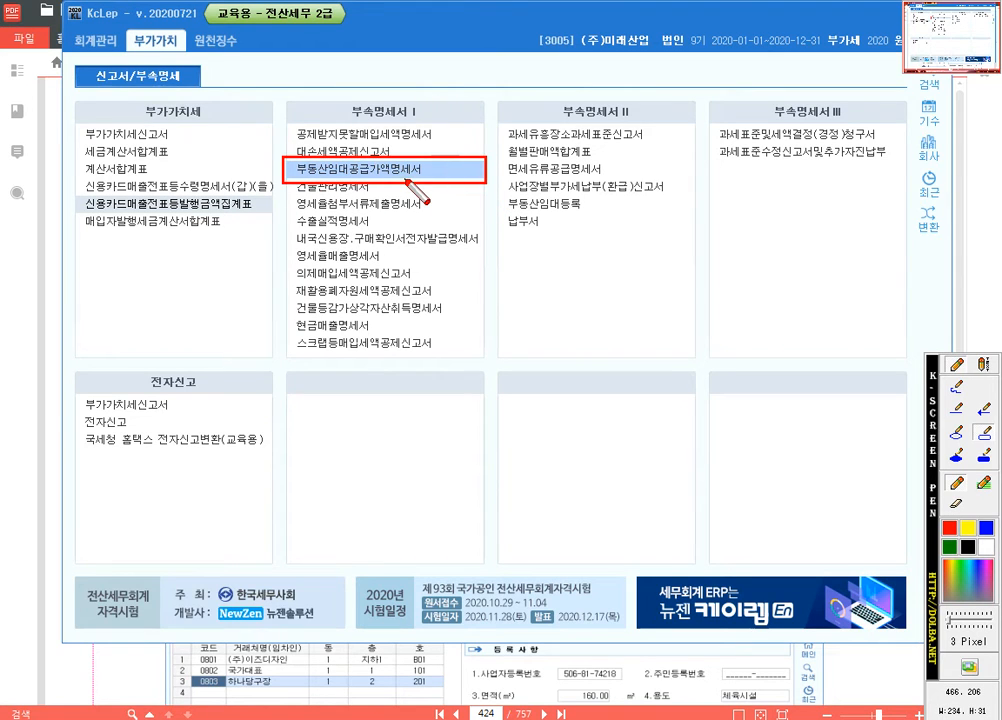
{"action": "key", "text": "ctrl"}
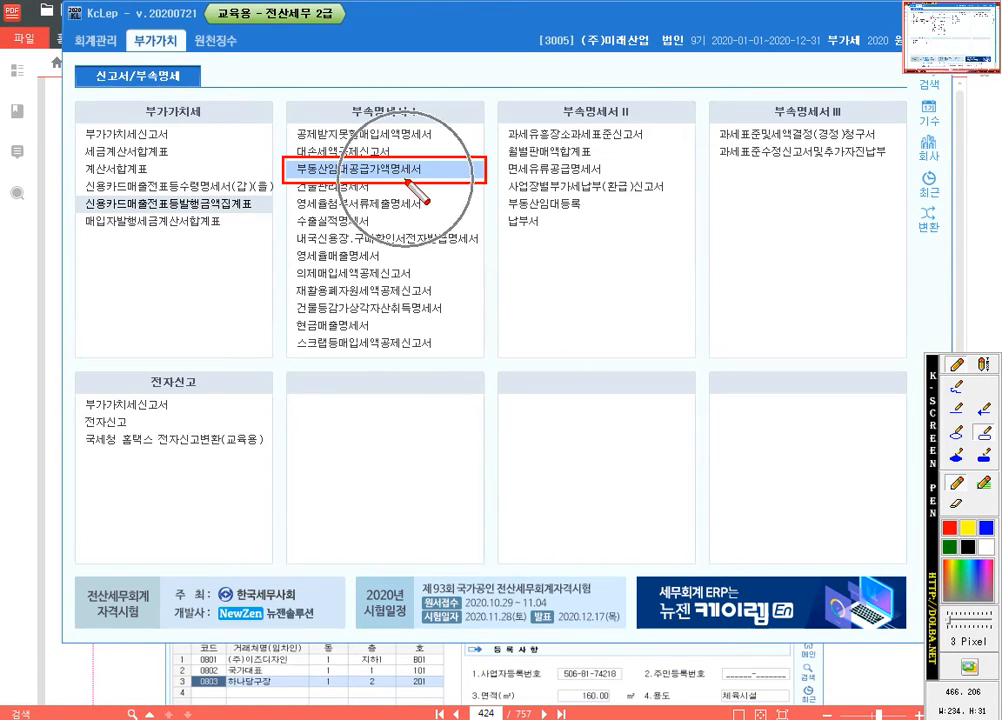
{"action": "key", "text": "Escape"}
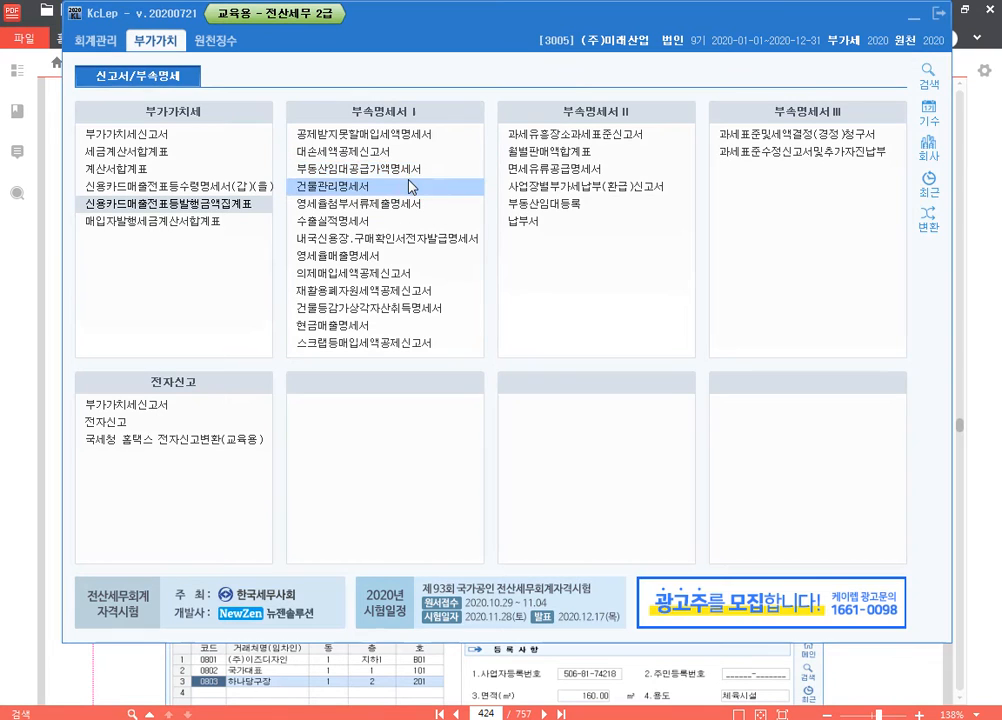
Step: Open 부동산임대공급가액명세서 and set its query period to April through June 2020
{"action": "left_click", "coordinate": [409, 171]}
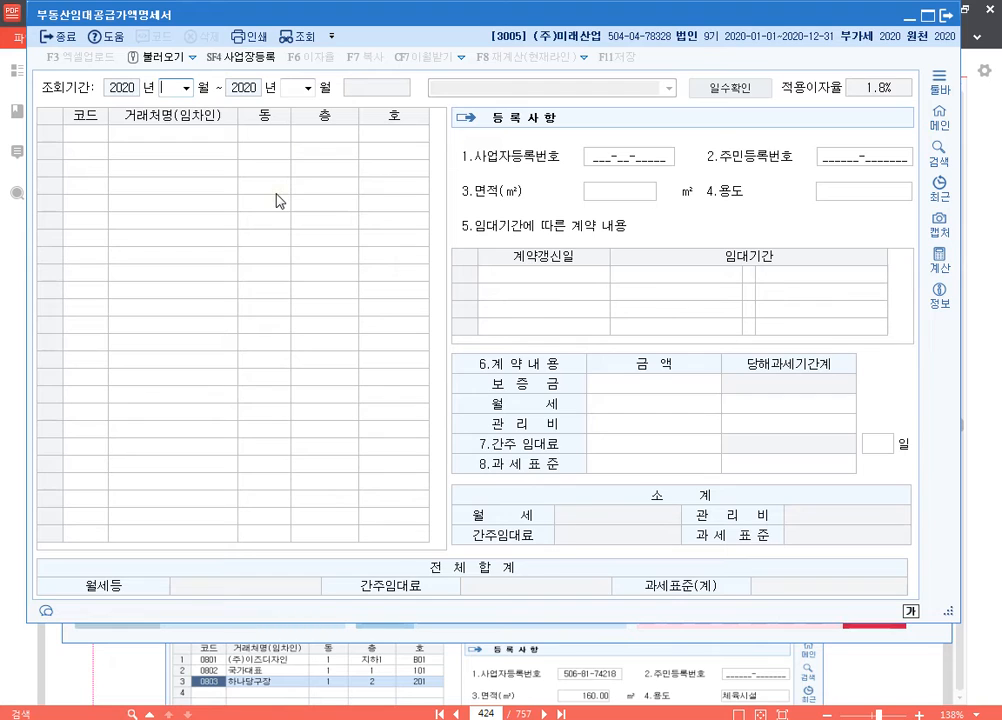
{"action": "type", "text": "0406"}
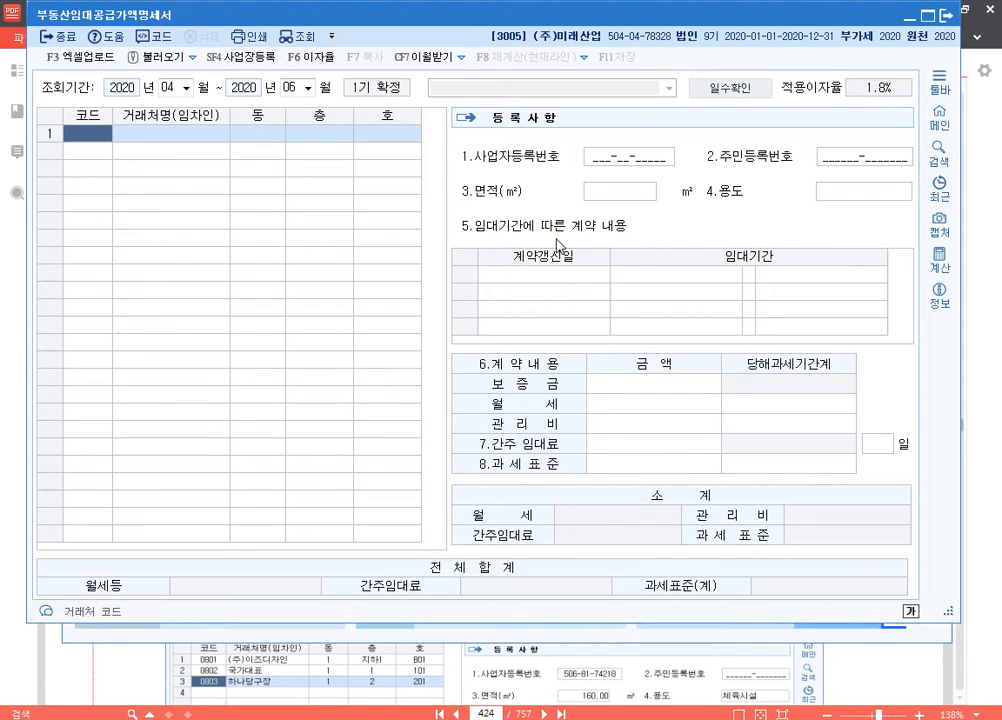
Step: Outline the interest-rate, tenant, area, use, lease-period, contract-amount and grand-total areas in red with the screen pen, and clear the annotations
{"action": "key", "text": "F9"}
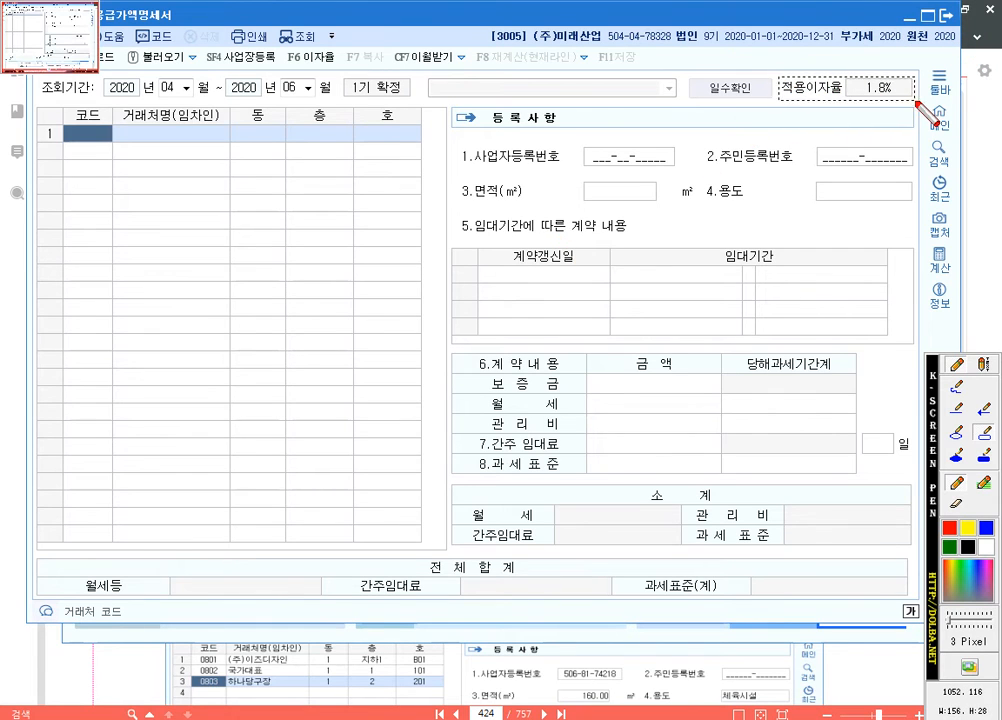
{"action": "left_click_drag", "start_coordinate": [779, 78], "coordinate": [919, 103]}
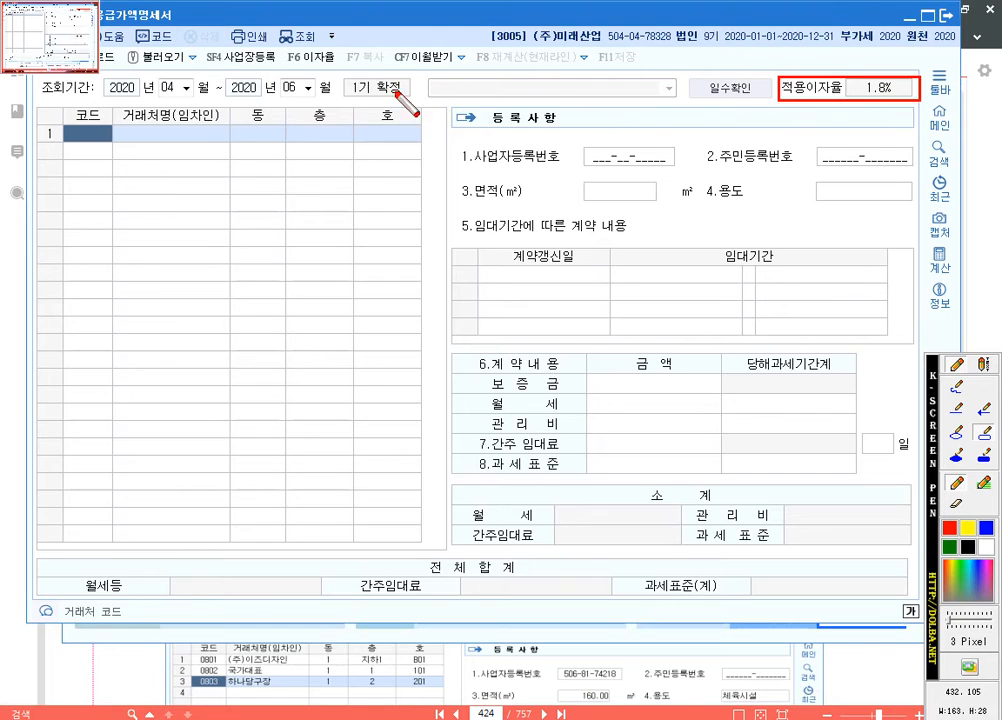
{"action": "left_click_drag", "start_coordinate": [282, 47], "coordinate": [347, 70]}
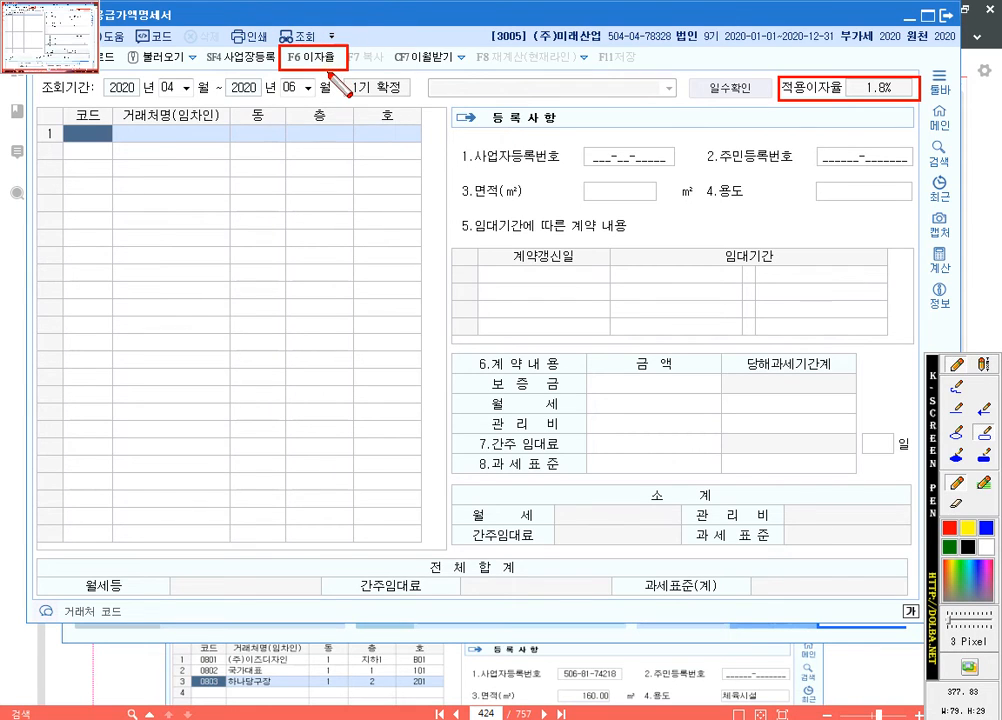
{"action": "mouse_move", "coordinate": [55, 114]}
{"action": "left_mouse_down"}
{"action": "mouse_move", "coordinate": [246, 160]}
{"action": "mouse_move", "coordinate": [423, 150]}
{"action": "left_mouse_up"}
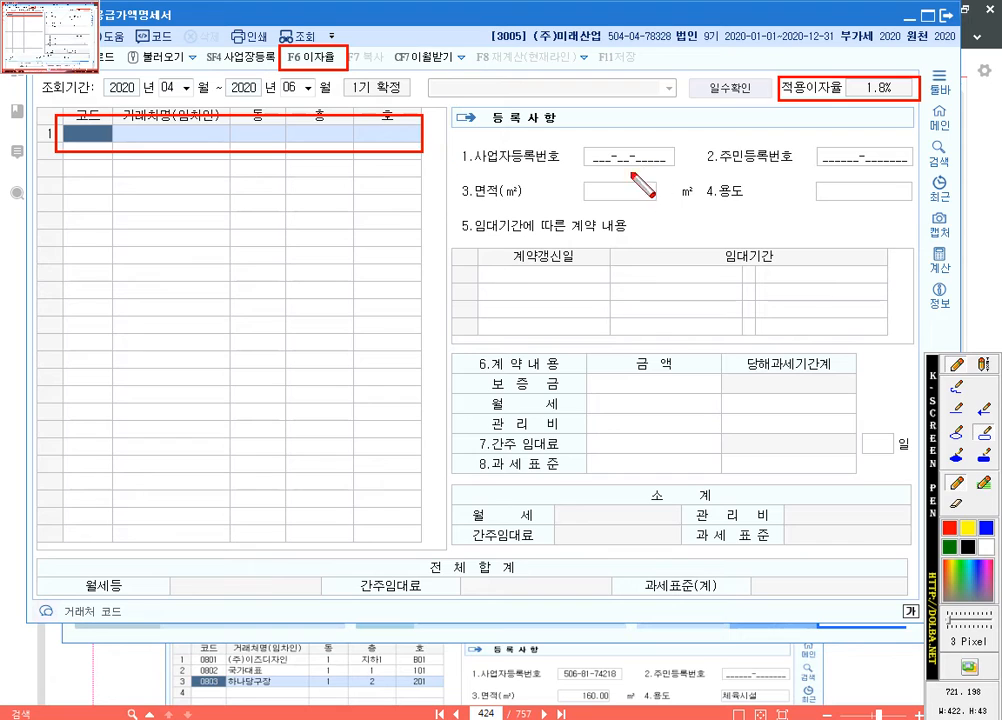
{"action": "left_click_drag", "start_coordinate": [576, 177], "coordinate": [670, 207]}
{"action": "left_click_drag", "start_coordinate": [805, 177], "coordinate": [950, 203]}
{"action": "left_click_drag", "start_coordinate": [606, 254], "coordinate": [893, 290]}
{"action": "mouse_move", "coordinate": [585, 369]}
{"action": "left_mouse_down"}
{"action": "mouse_move", "coordinate": [586, 396]}
{"action": "mouse_move", "coordinate": [722, 396]}
{"action": "left_mouse_up"}
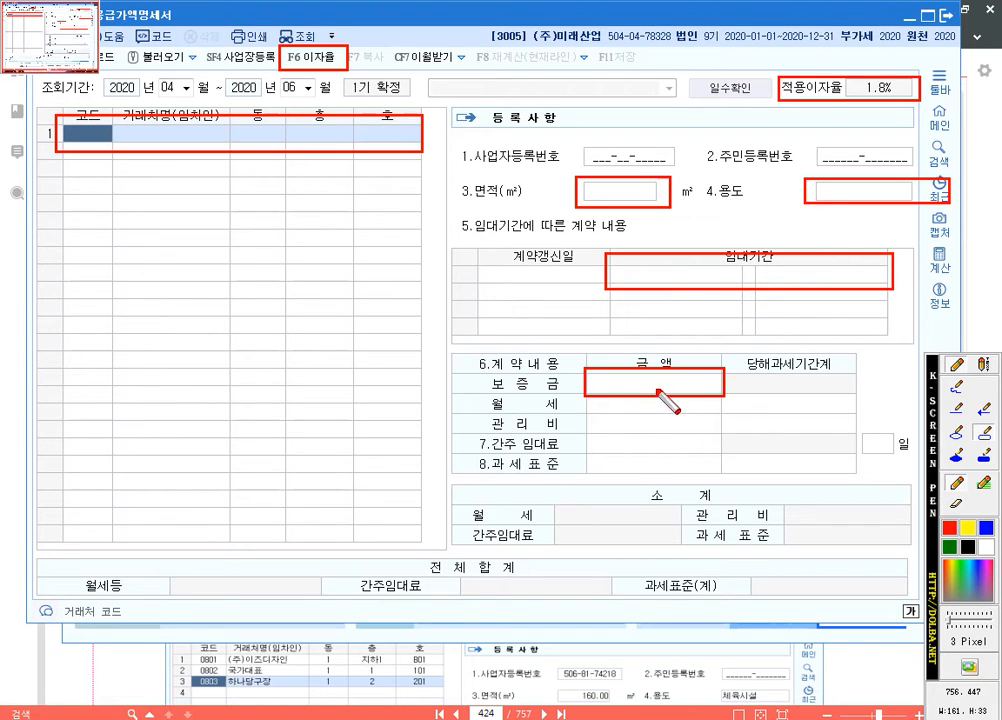
{"action": "left_click_drag", "start_coordinate": [452, 349], "coordinate": [898, 481]}
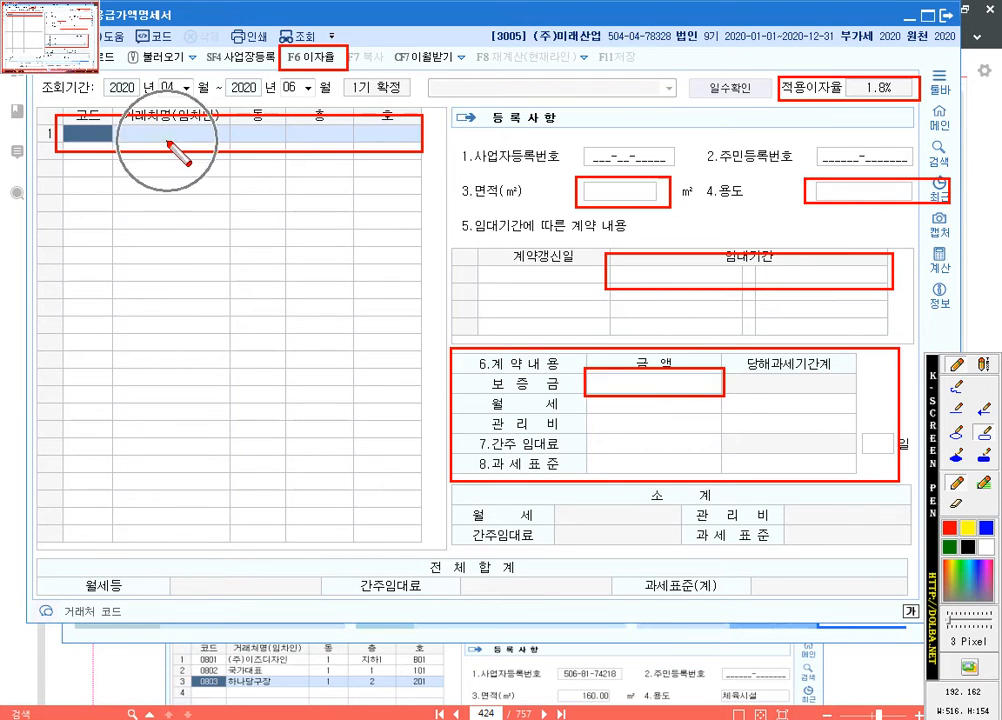
{"action": "left_click_drag", "start_coordinate": [24, 548], "coordinate": [918, 610]}
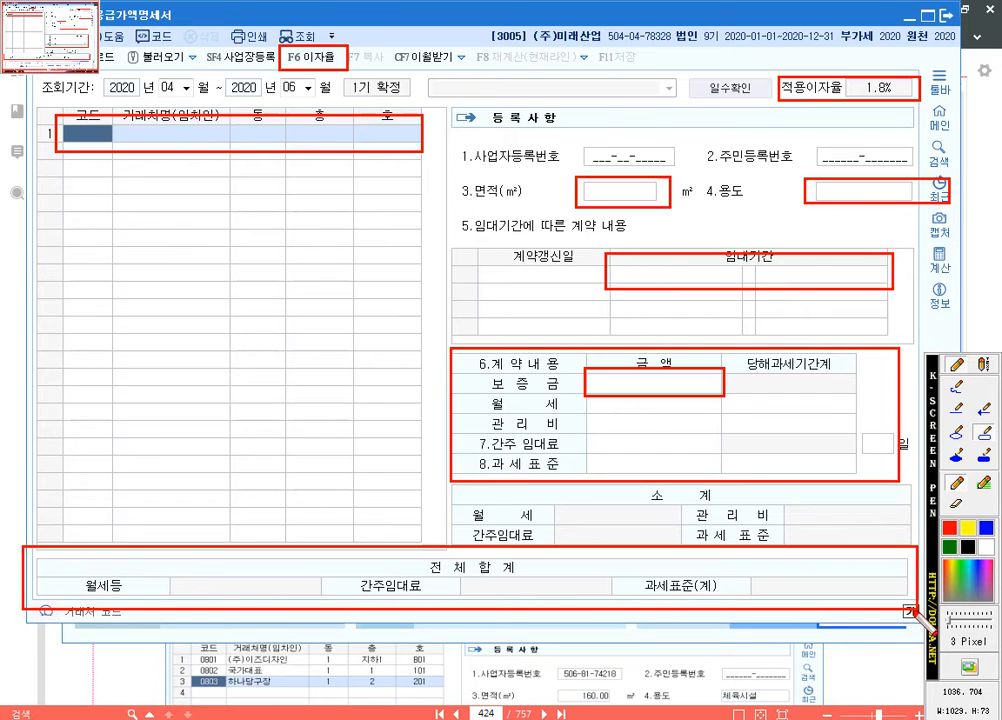
{"action": "key", "text": "ctrl"}
{"action": "key", "text": "ctrl"}
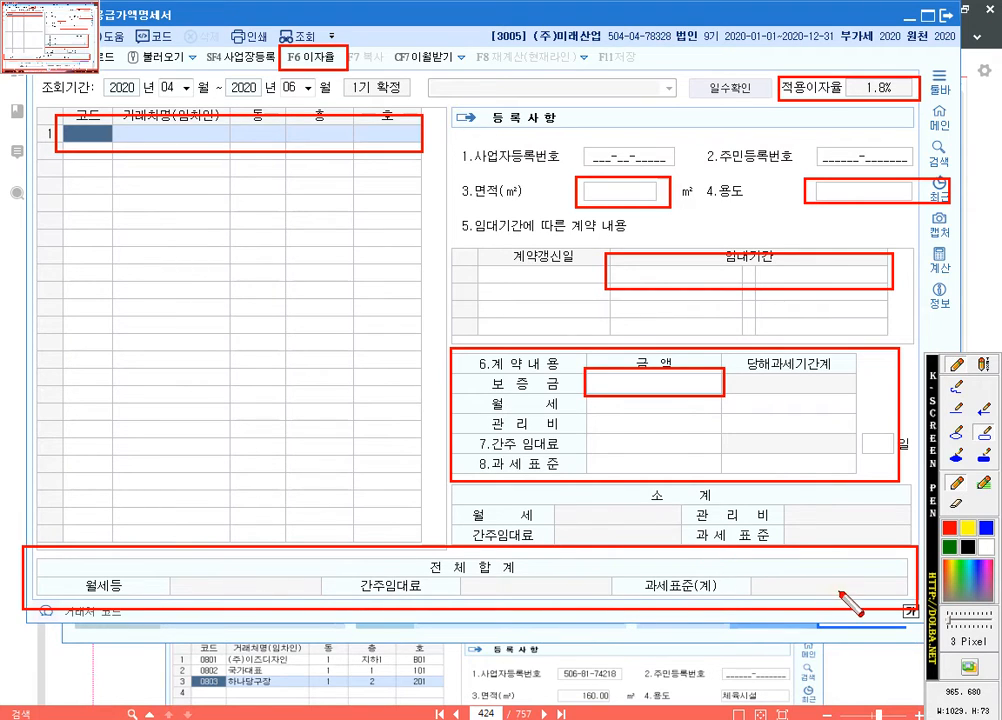
{"action": "key", "text": "ctrl"}
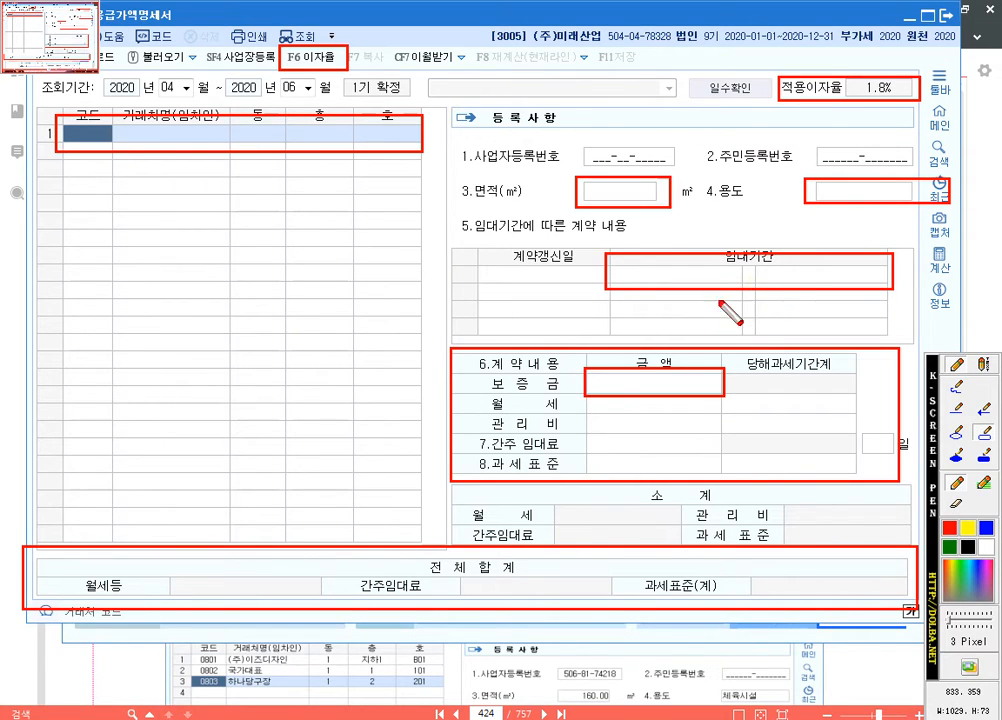
{"action": "key", "text": "Escape"}
Step: Review the 부동산 임대 현황 table in the PDF and return to the KcLep statement
{"action": "left_click", "coordinate": [846, 668]}
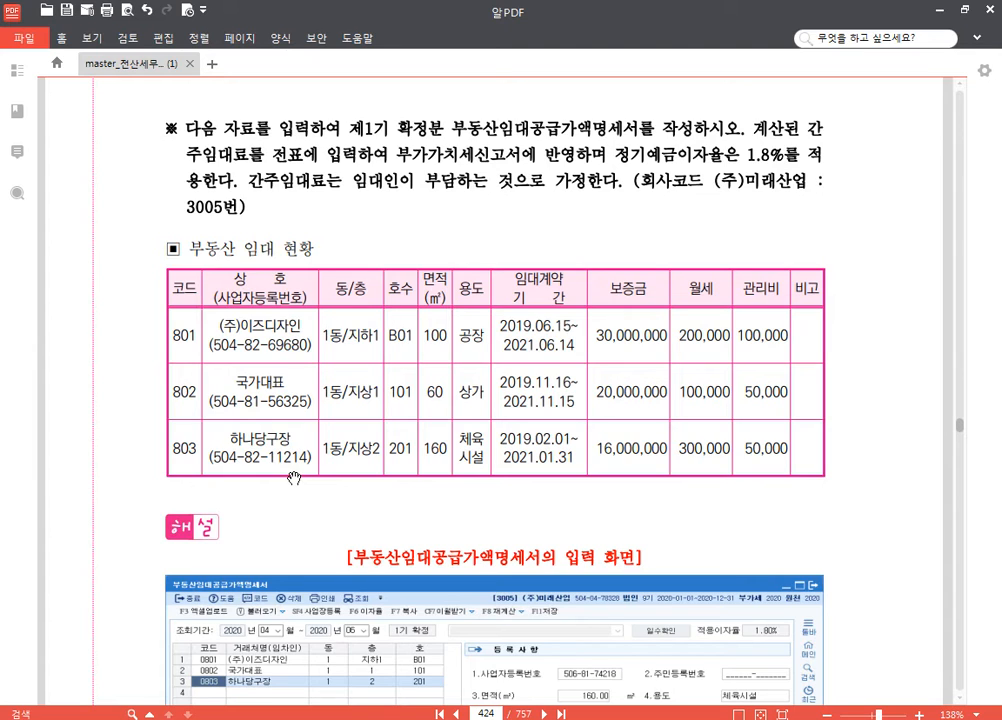
{"action": "mouse_move", "coordinate": [444, 719]}
{"action": "left_click", "coordinate": [444, 719]}
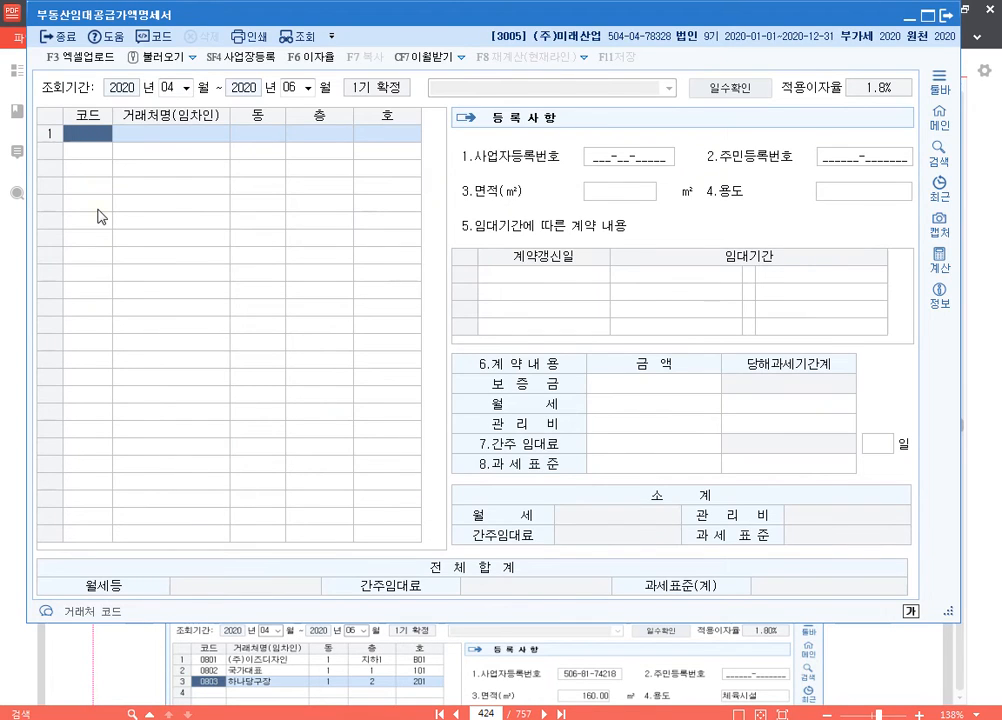
Step: Add tenant (주)이즈디자인 (code 0801) in the first row with 동 1, 층 지하1 and 호 B01
{"action": "key", "text": "F2"}
{"action": "type", "text": "이즈"}
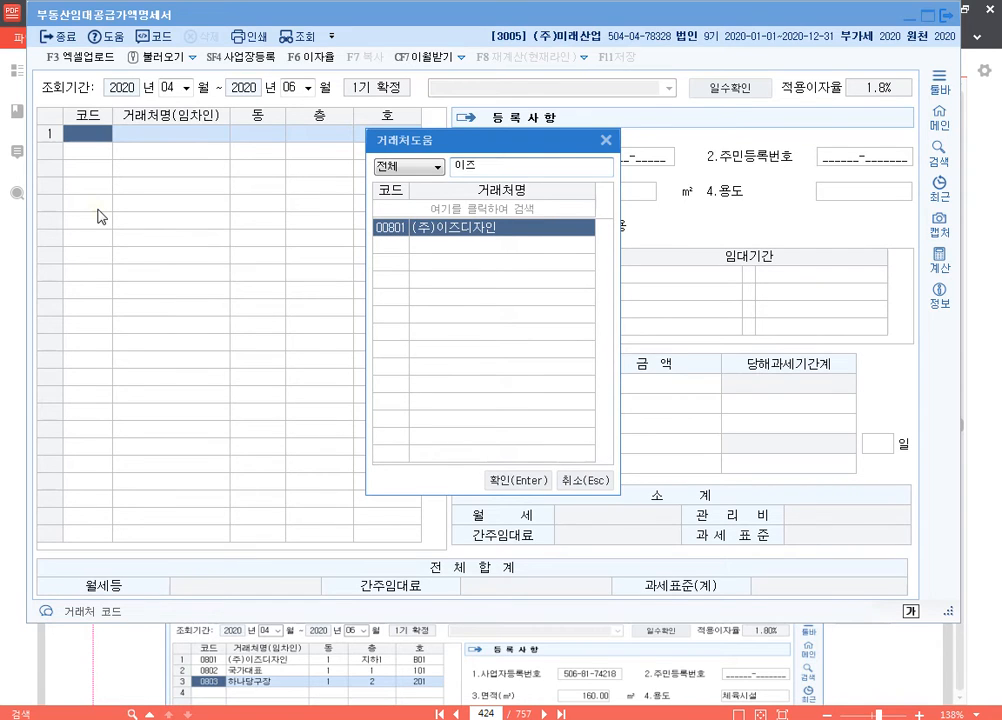
{"action": "key", "text": "Return"}
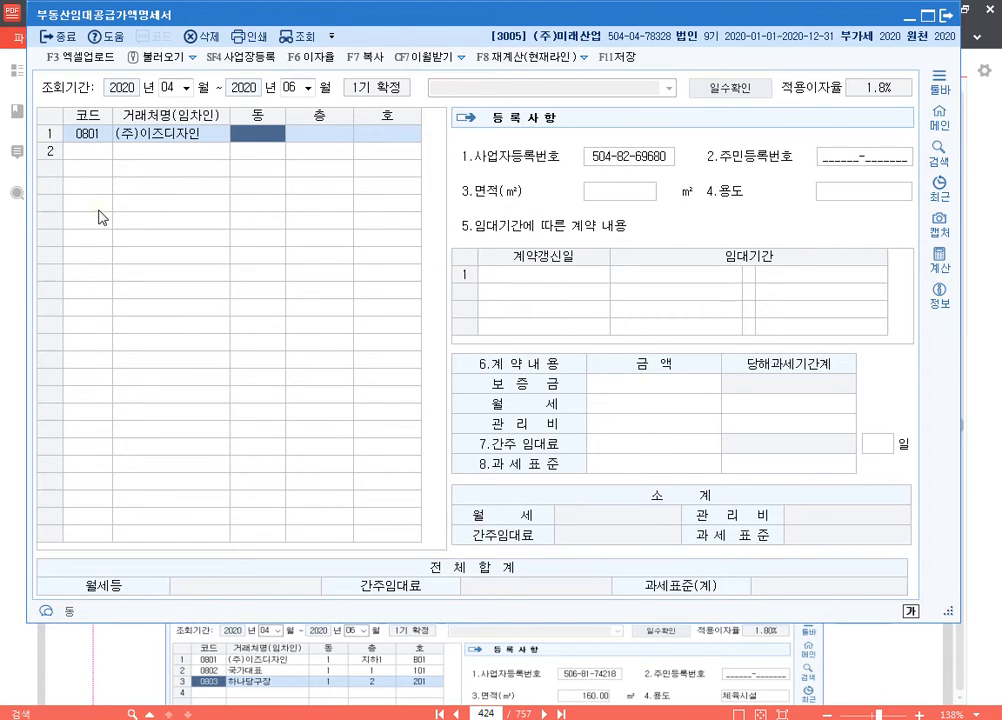
{"action": "type", "text": "1"}
{"action": "key", "text": "Return"}
{"action": "type", "text": "지하1"}
{"action": "key", "text": "Return"}
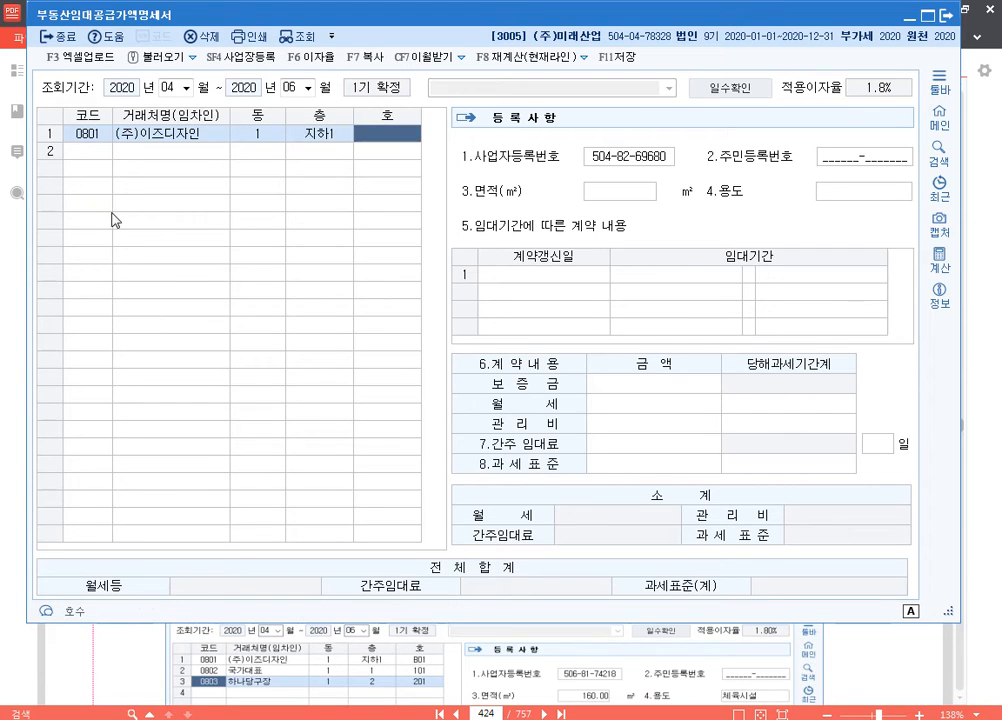
{"action": "type", "text": "B01"}
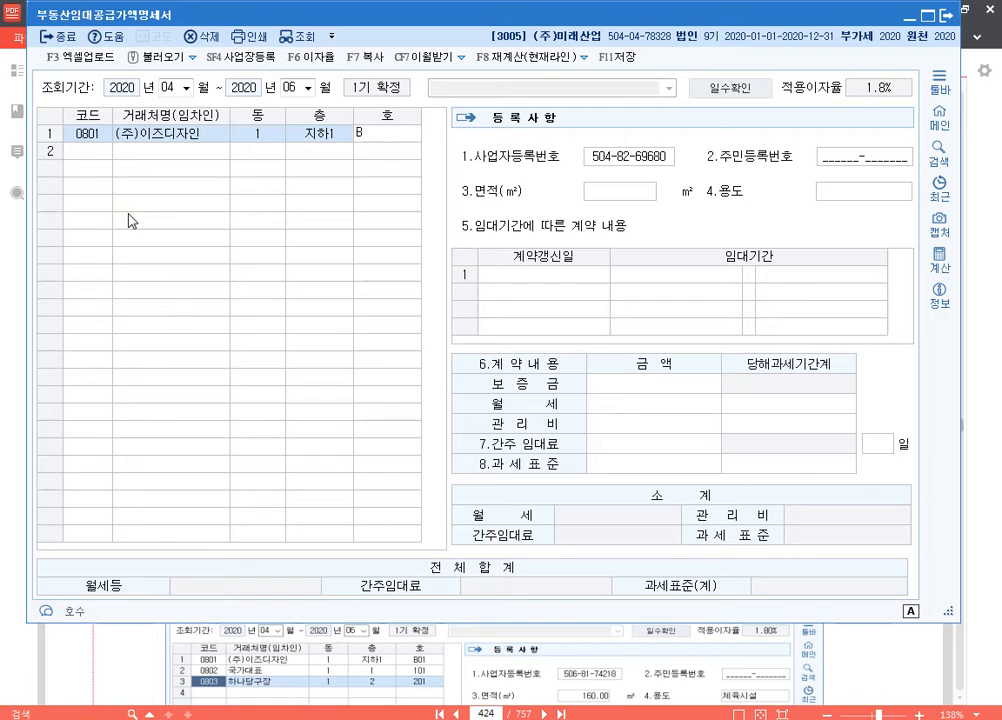
{"action": "key", "text": "Return"}
Step: Set the (주)이즈디자인 area to 100 m², use to 공장 and lease period to 2019-06-15 through 2021-06-14
{"action": "key", "text": "Return"}
{"action": "key", "text": "Return"}
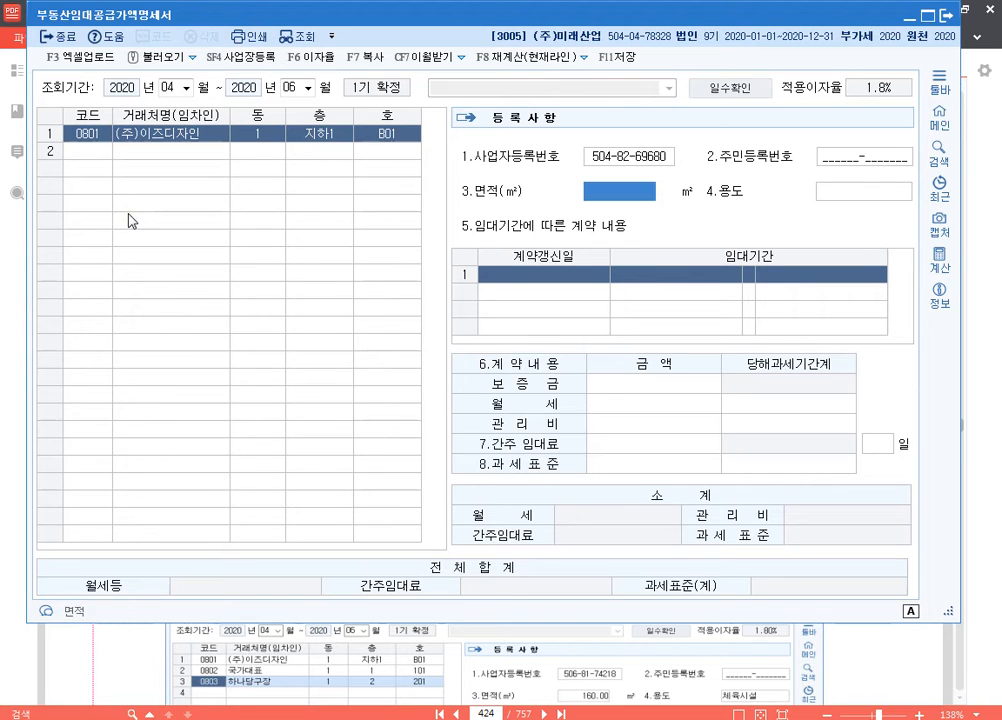
{"action": "type", "text": "100"}
{"action": "key", "text": "Return"}
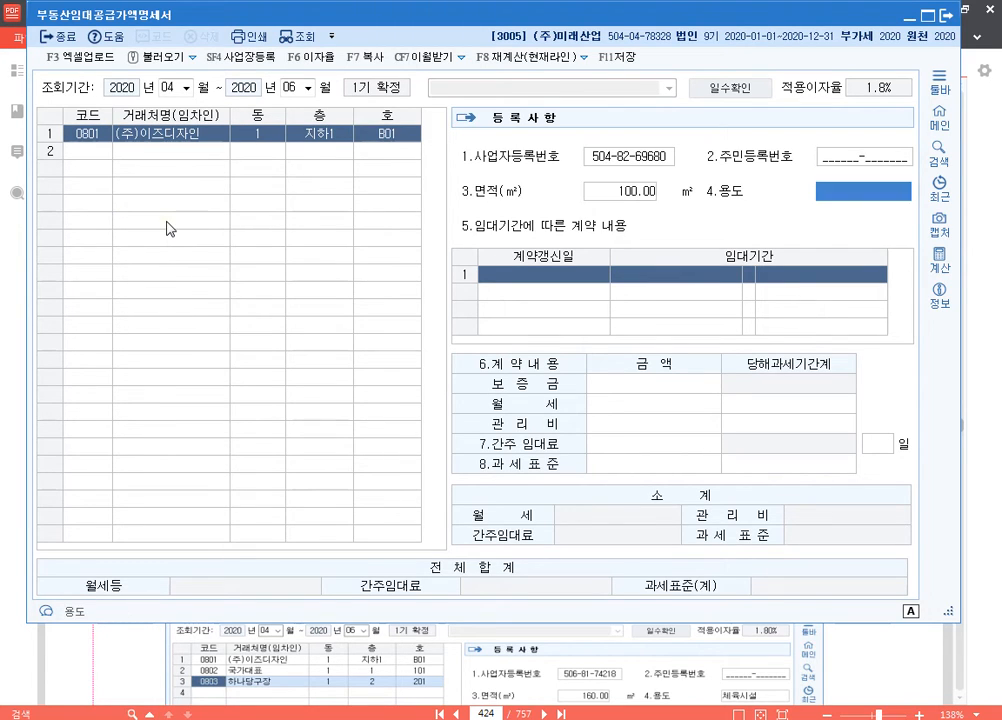
{"action": "type", "text": "공장"}
{"action": "key", "text": "Return"}
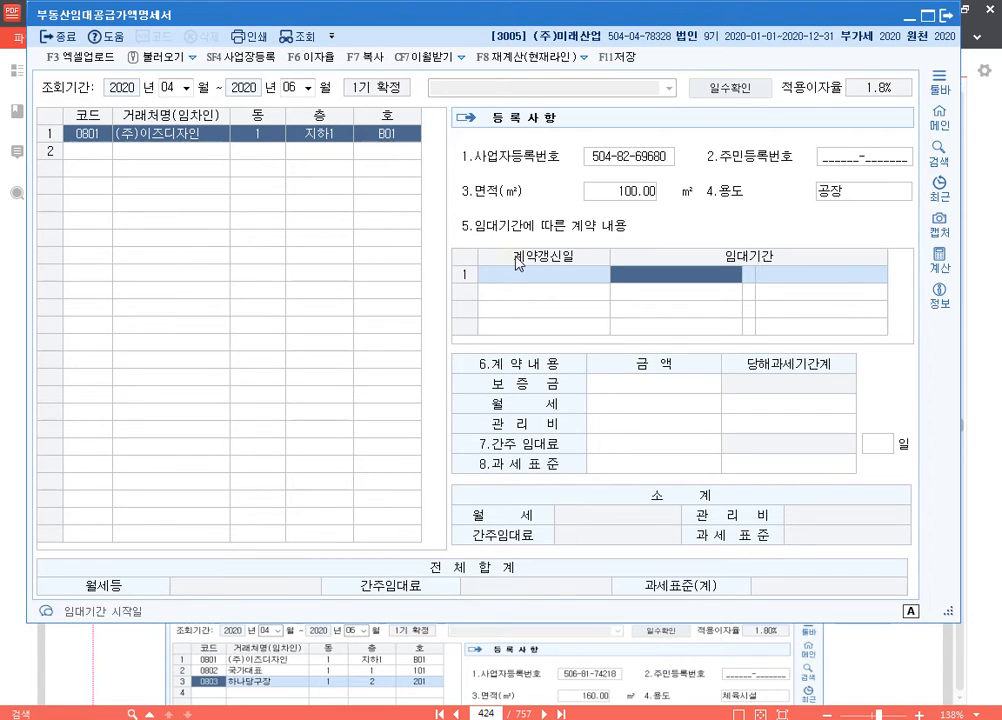
{"action": "type", "text": "201906-"}
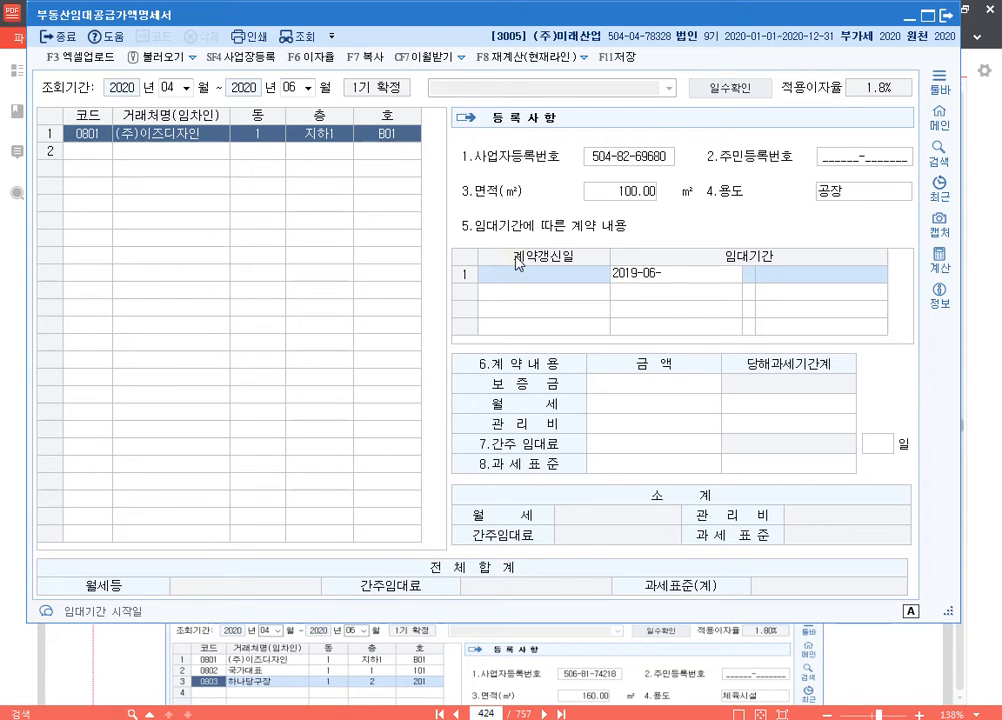
{"action": "type", "text": "15202106"}
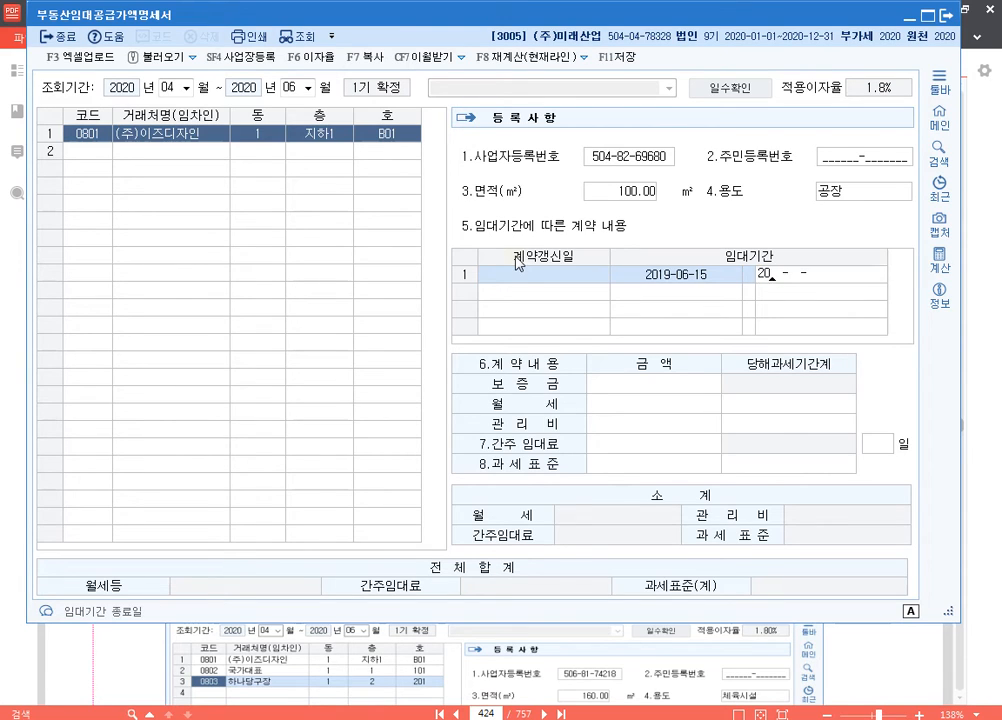
{"action": "type", "text": "1430000000"}
Step: Enter the (주)이즈디자인 contract amounts: 보증금 30,000,000, 월세 200,000 and 관리비 100,000, and proceed to the second tenant row
{"action": "key", "text": "Return"}
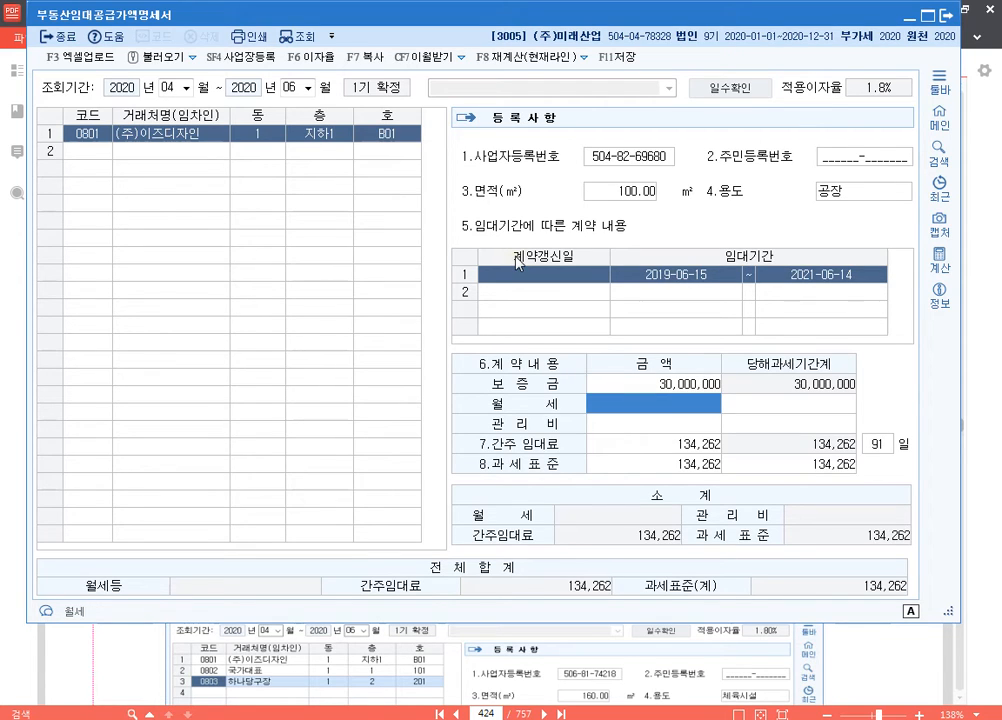
{"action": "type", "text": "2000000"}
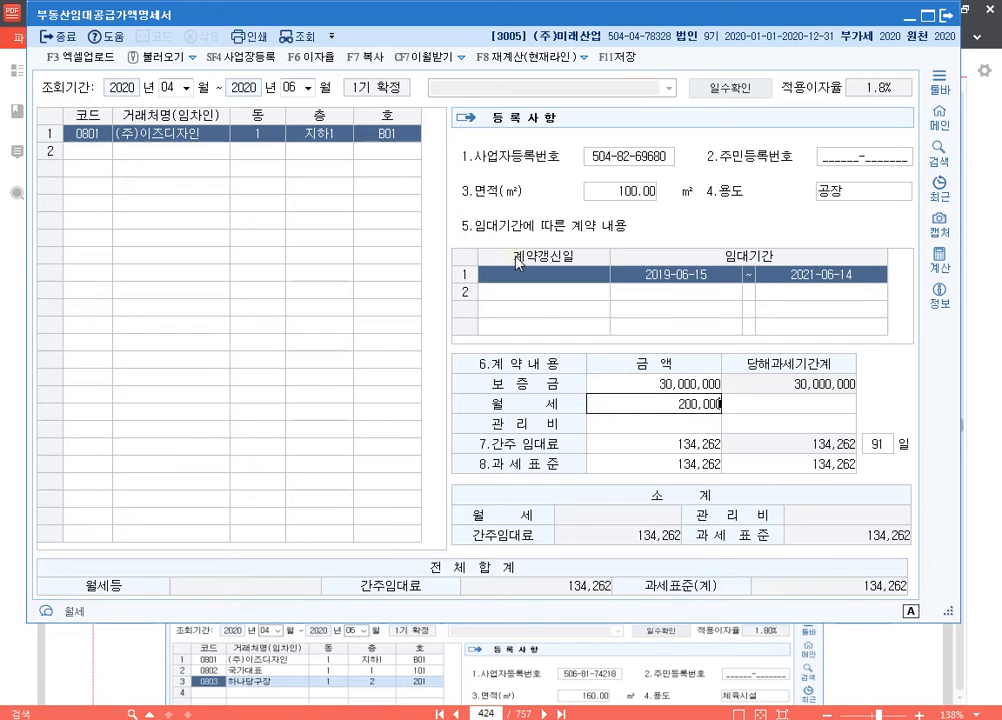
{"action": "key", "text": "Return"}
{"action": "key", "text": "Return"}
{"action": "type", "text": "100000"}
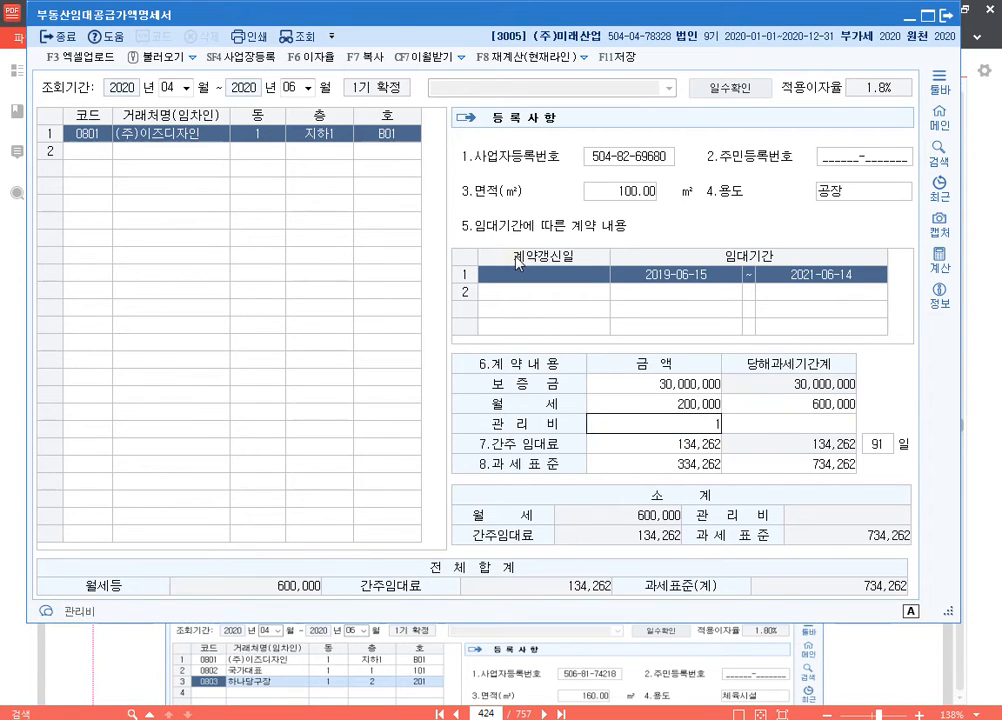
{"action": "key", "text": "Return"}
{"action": "key", "text": "Return"}
{"action": "key", "text": "Return"}
{"action": "key", "text": "Return"}
{"action": "key", "text": "Return"}
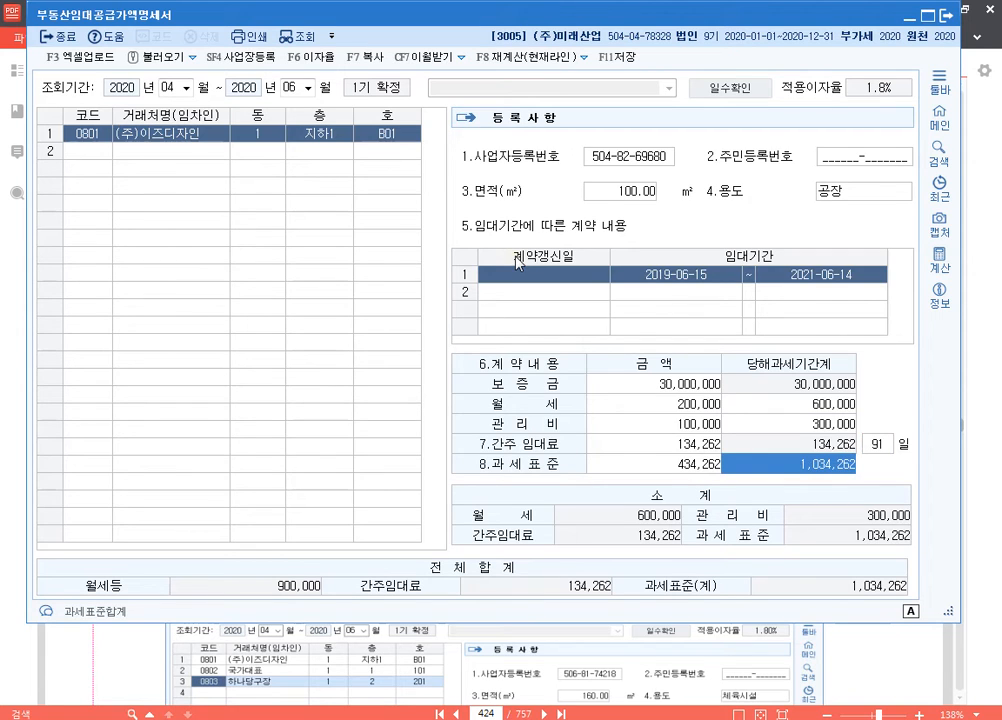
{"action": "key", "text": "Return"}
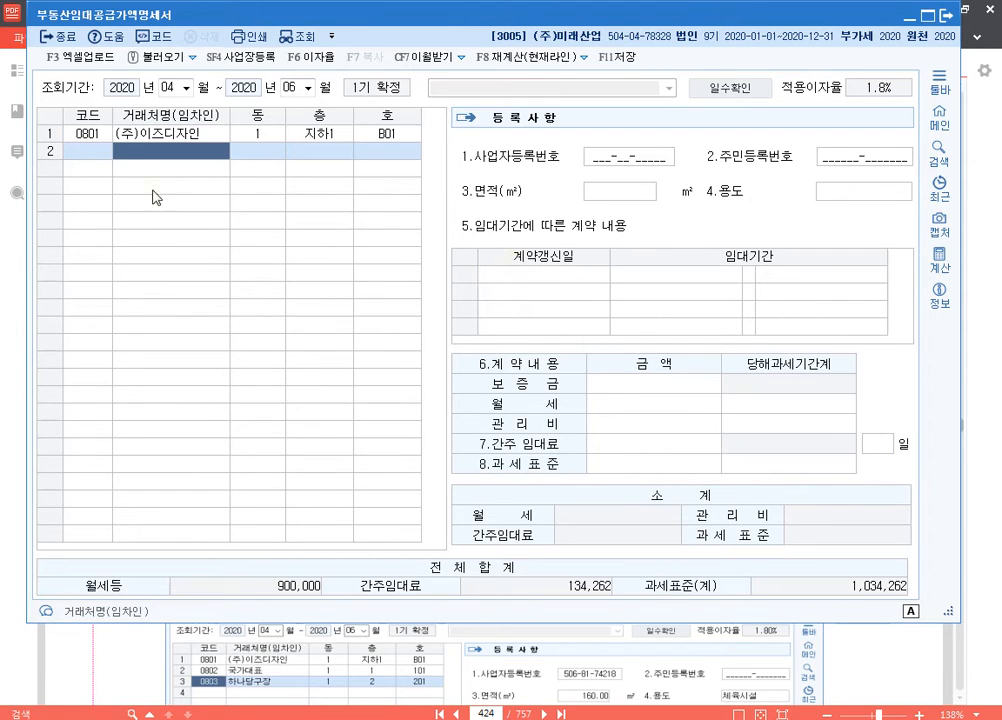
Step: Add tenant 국가대표 in the second row with 동 1, 층 지상1 and 호 101
{"action": "left_click", "coordinate": [130, 141]}
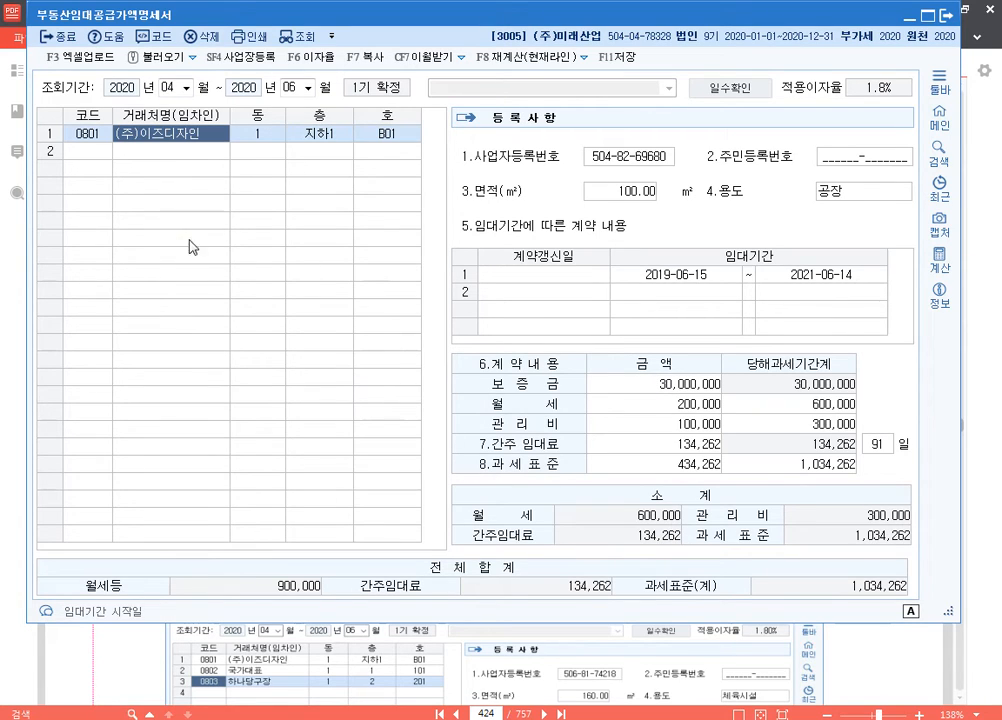
{"action": "left_click", "coordinate": [140, 156]}
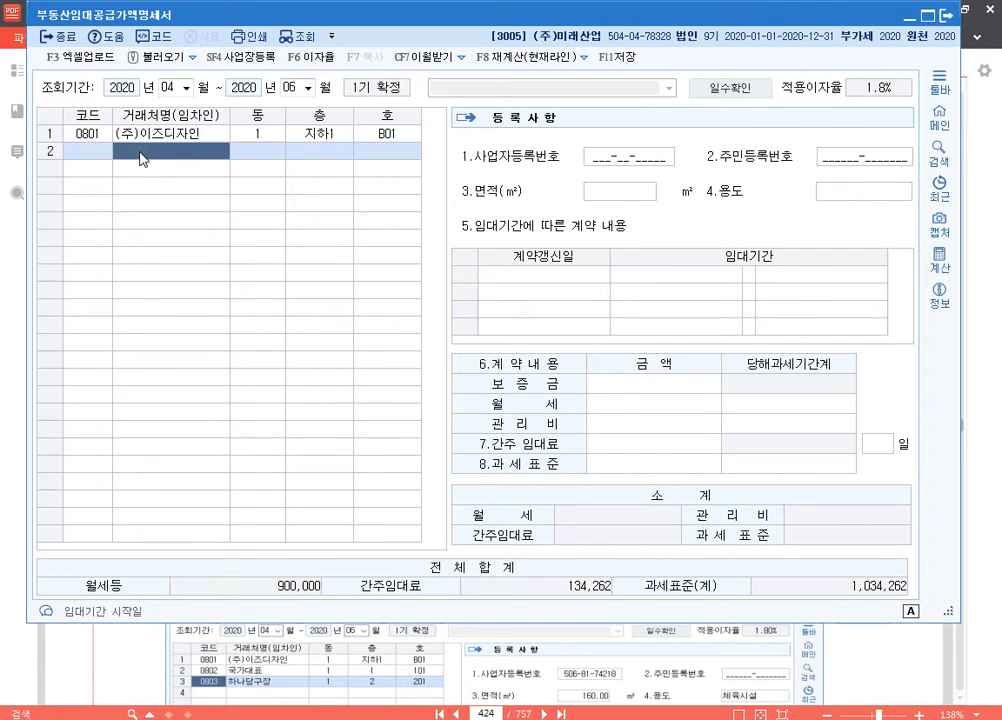
{"action": "key", "text": "F2"}
{"action": "type", "text": "국"}
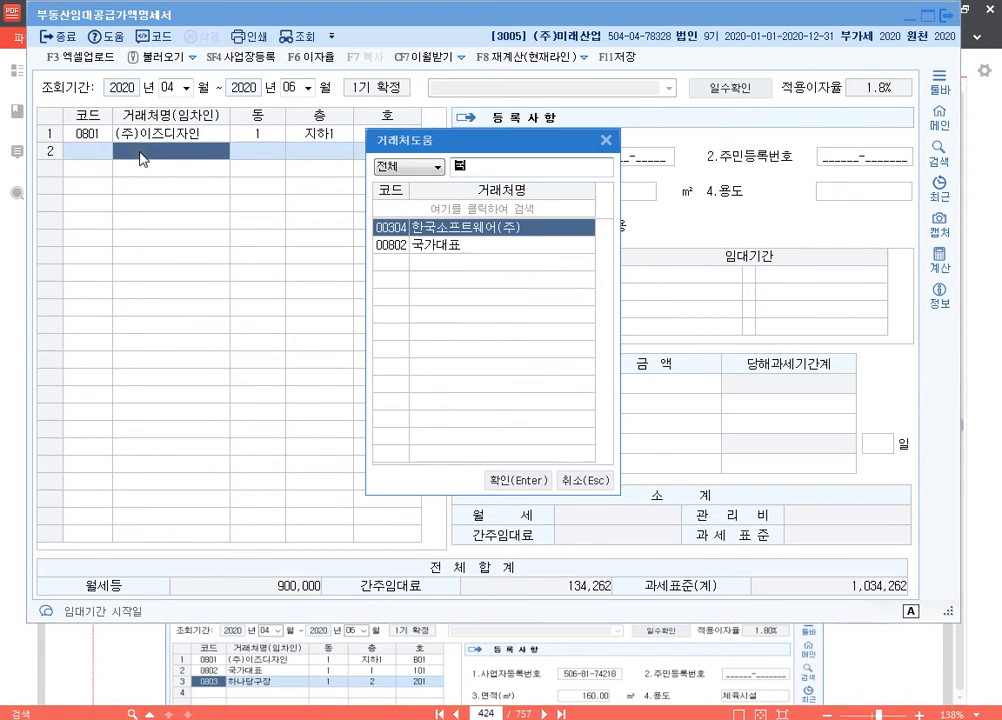
{"action": "key", "text": "Down"}
{"action": "key", "text": "Return"}
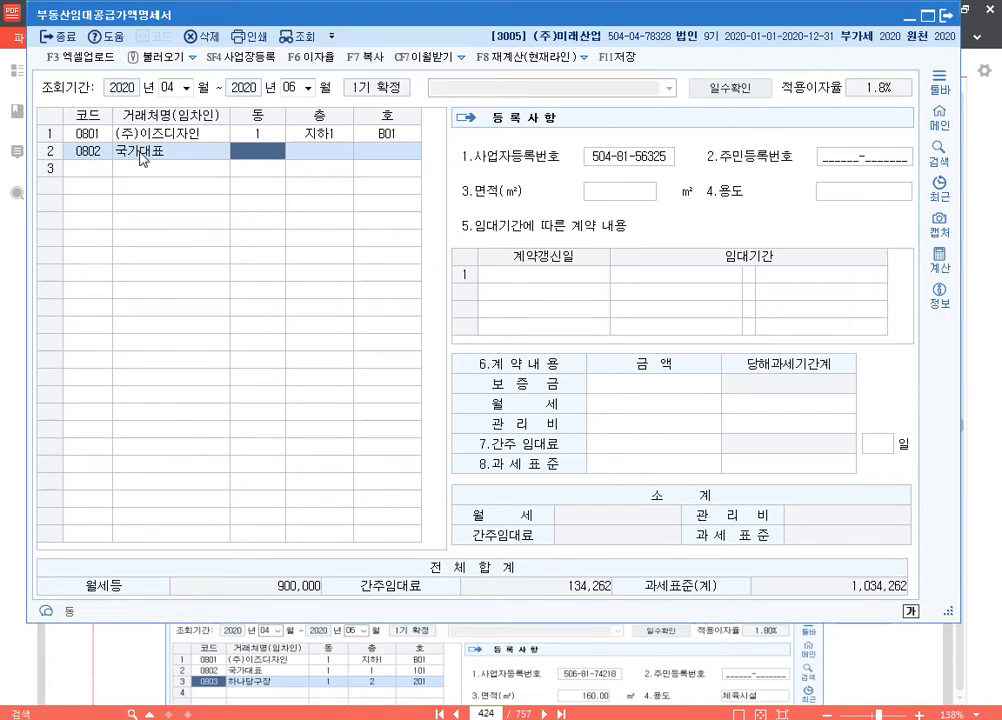
{"action": "type", "text": "1"}
{"action": "key", "text": "Return"}
{"action": "type", "text": "지하"}
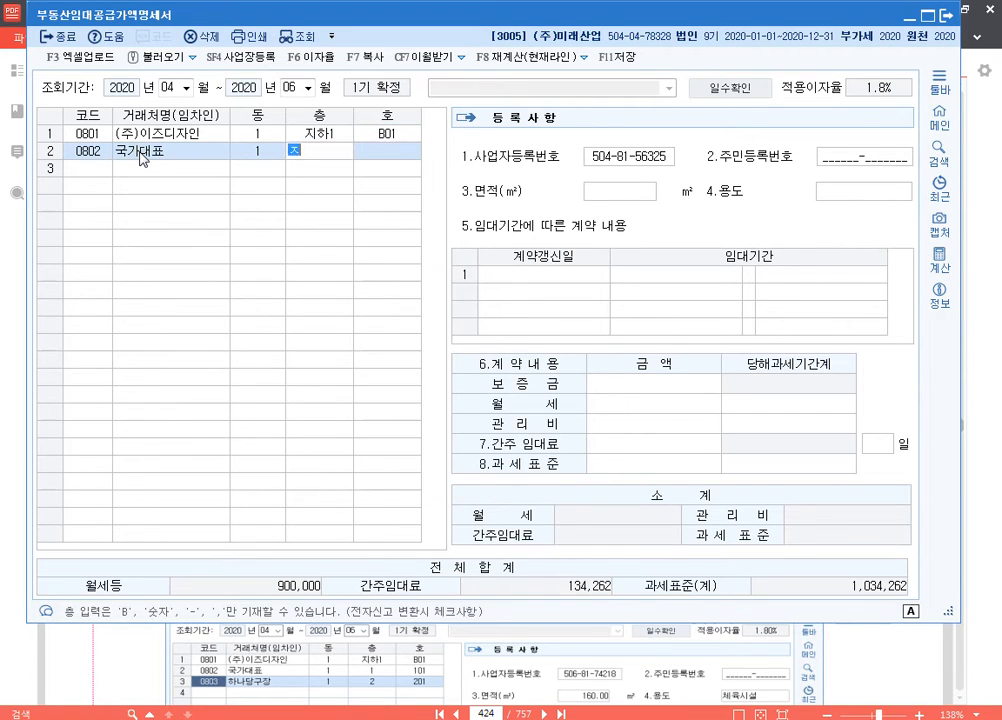
{"action": "type", "text": "1"}
{"action": "key", "text": "Return"}
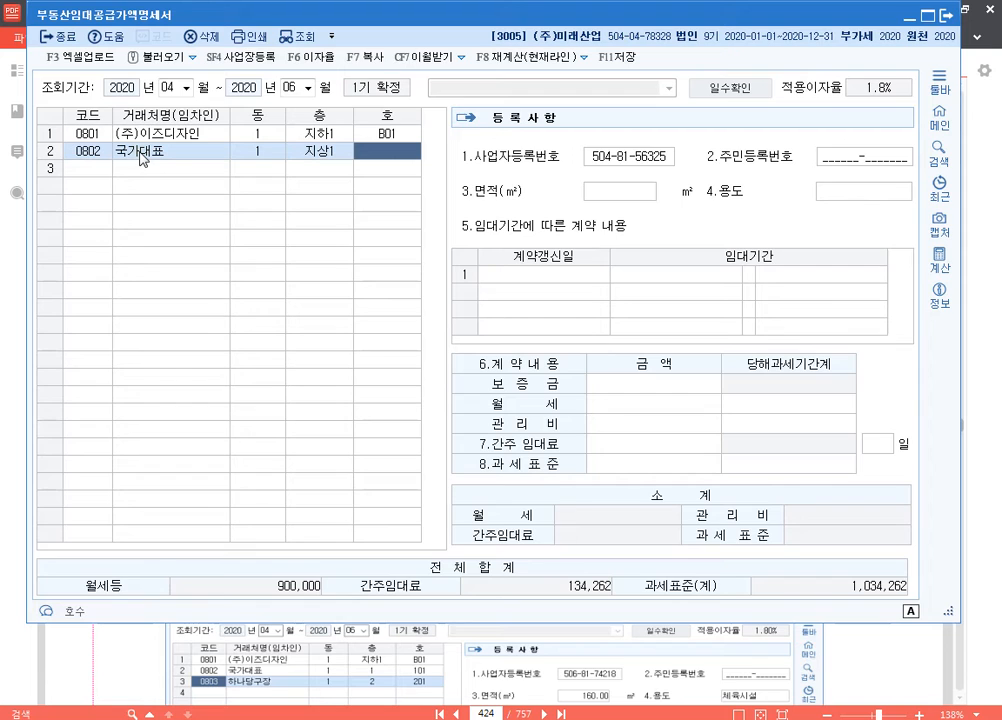
{"action": "type", "text": "101"}
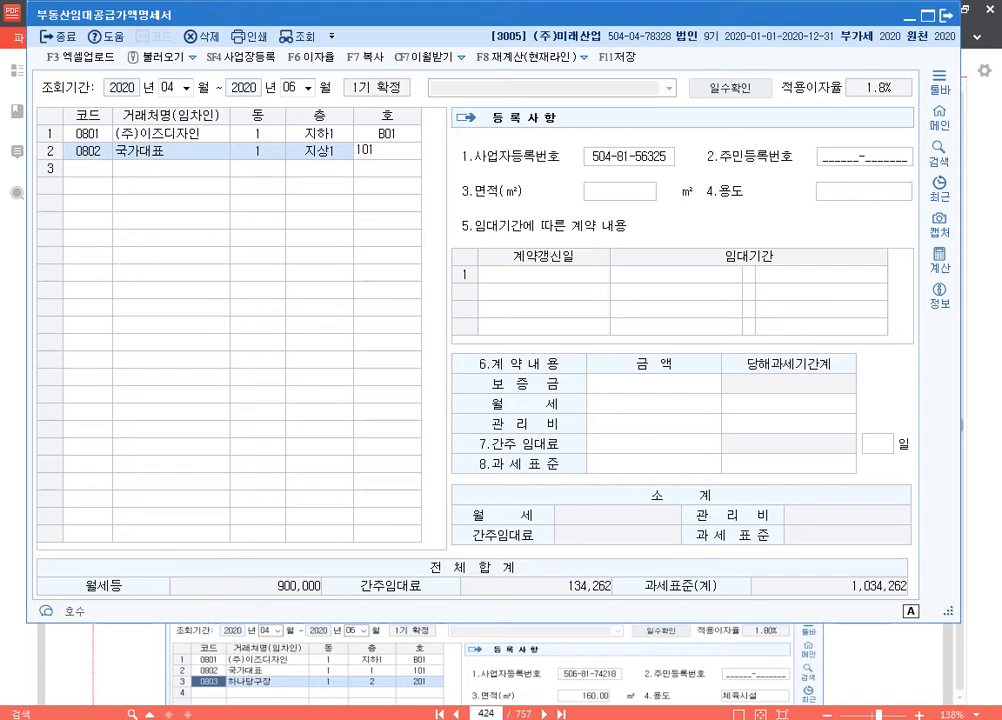
{"action": "key", "text": "Return"}
{"action": "key", "text": "Return"}
Step: Set the 국가대표 area to 60 m², use to 상가 and lease period to 2019-11-16 through 2021-11-15
{"action": "key", "text": "Return"}
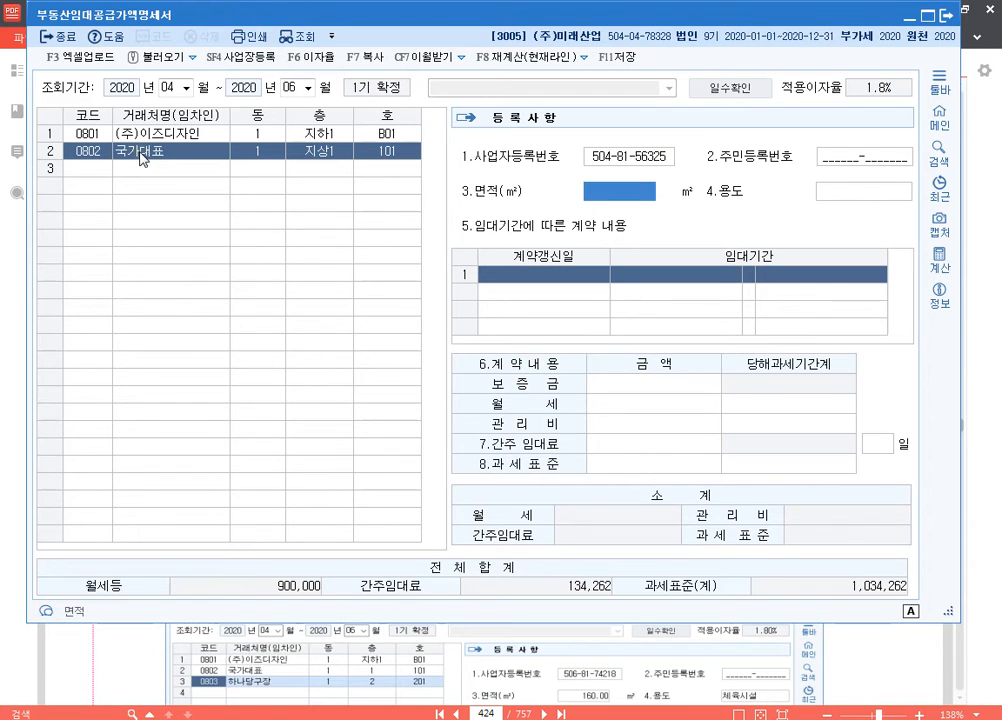
{"action": "type", "text": "60"}
{"action": "key", "text": "Return"}
{"action": "type", "text": "상"}
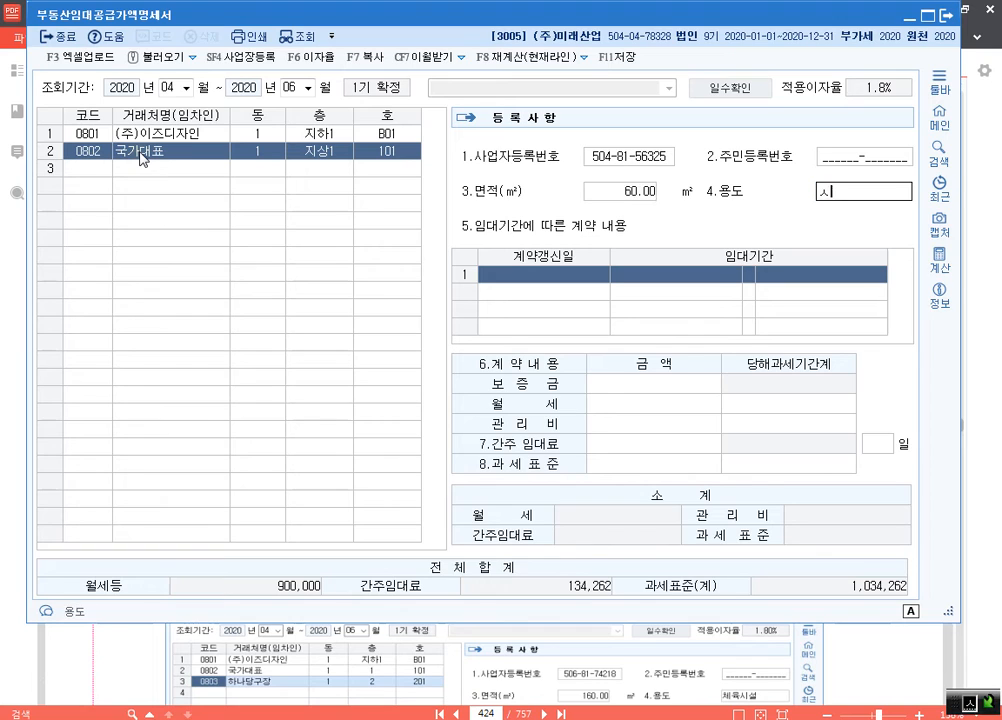
{"action": "type", "text": "가"}
{"action": "key", "text": "Return"}
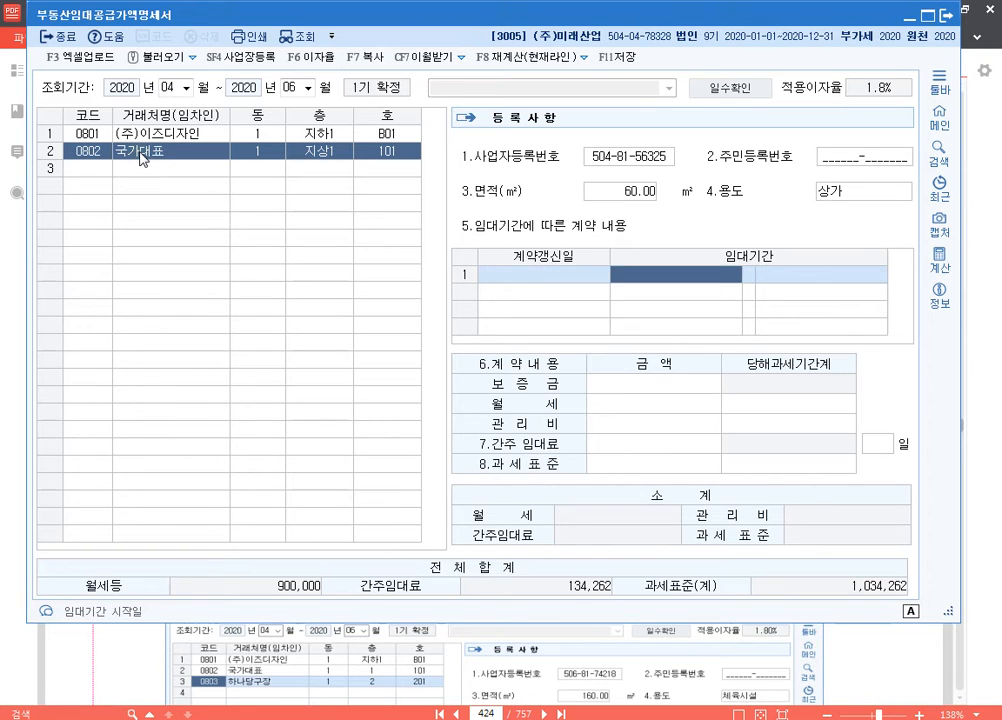
{"action": "type", "text": "2019-11-16"}
{"action": "key", "text": "Return"}
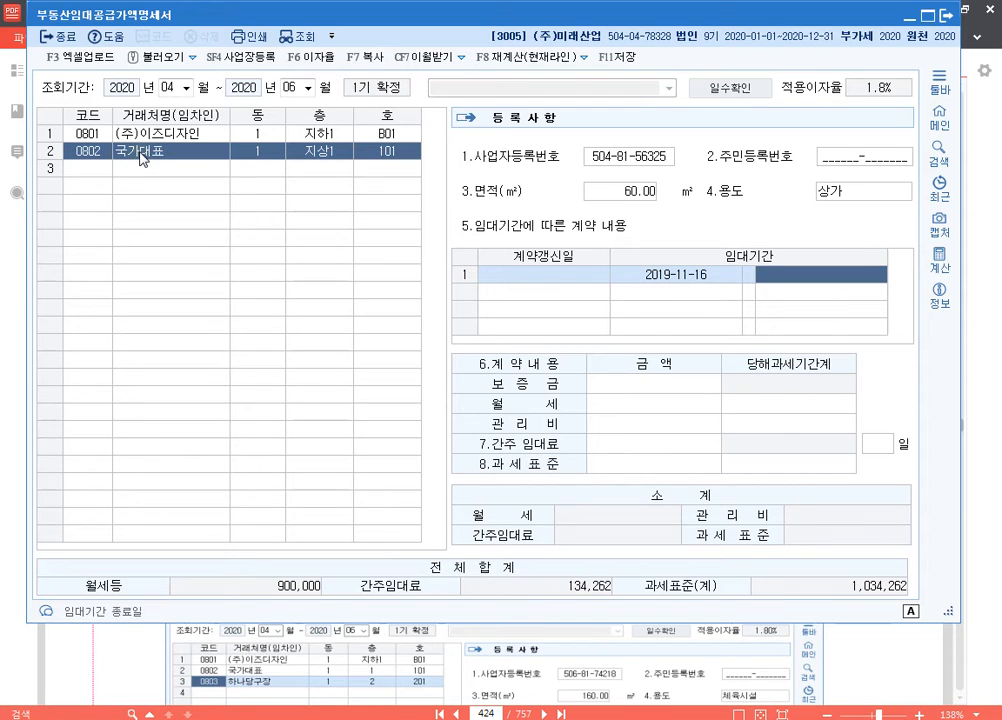
{"action": "type", "text": "2021-11-15"}
{"action": "key", "text": "Return"}
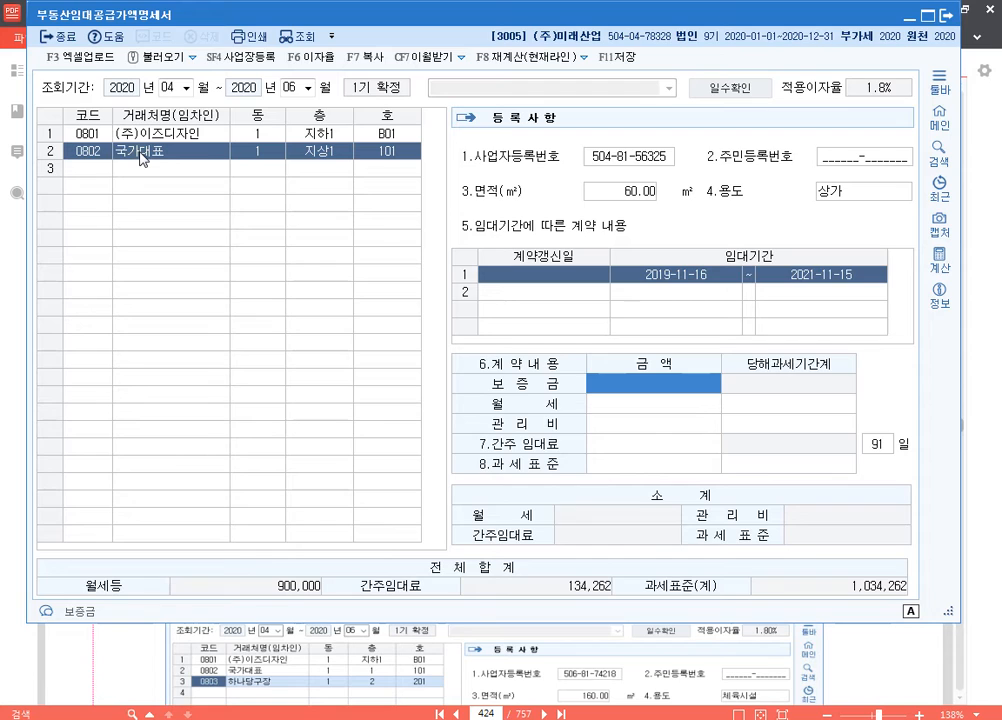
Step: Enter the 국가대표 contract amounts: 보증금 20,000,000, 월세 100,000 and 관리비 50,000, and return to the tenant list
{"action": "type", "text": "20000000"}
{"action": "key", "text": "Return"}
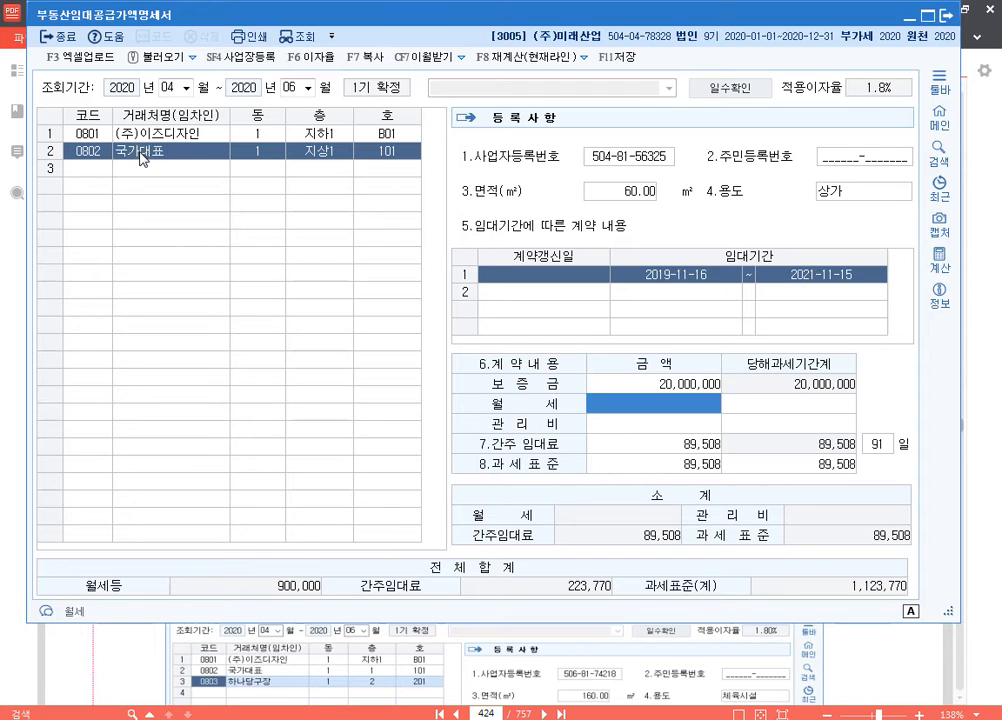
{"action": "type", "text": "1000000"}
{"action": "key", "text": "Return"}
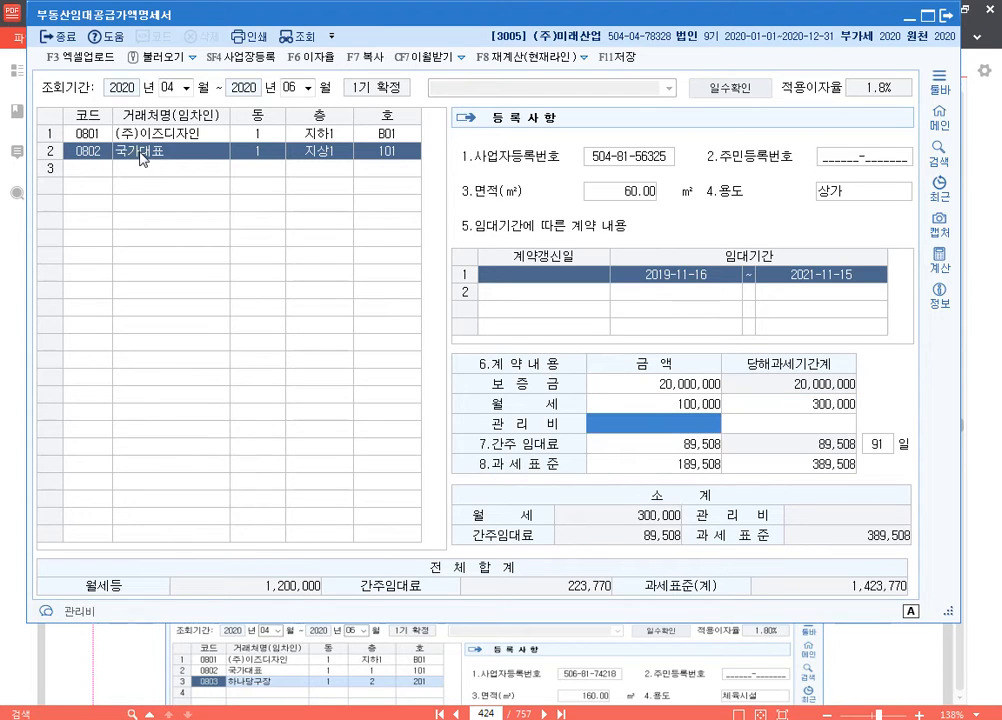
{"action": "type", "text": "50000"}
{"action": "key", "text": "Return"}
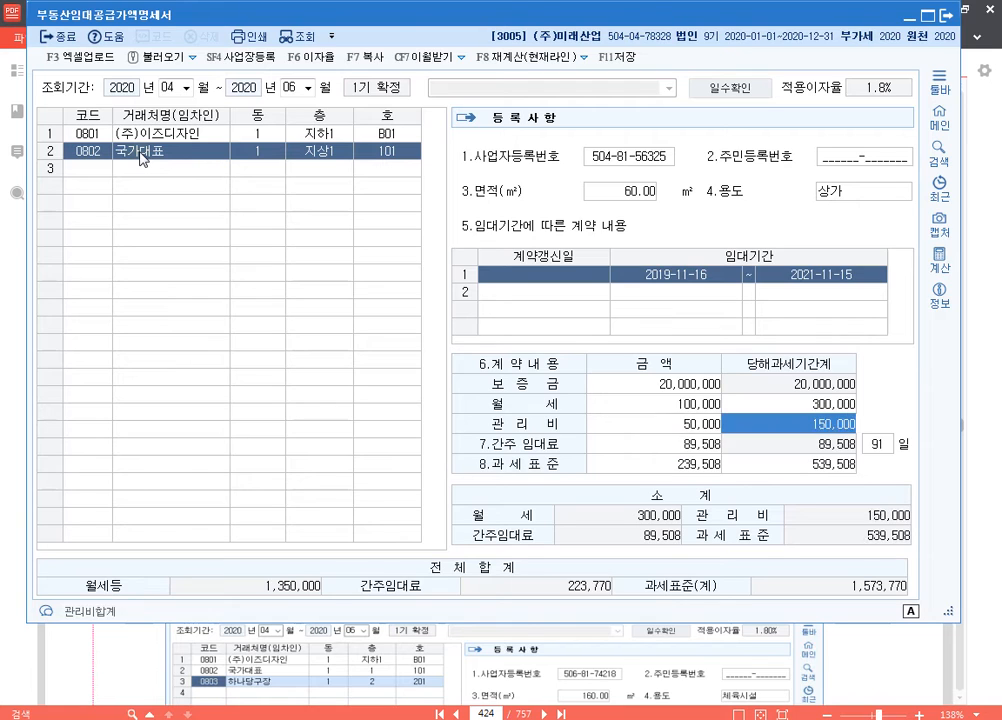
{"action": "key", "text": "Return"}
{"action": "key", "text": "Return"}
{"action": "key", "text": "Return"}
{"action": "key", "text": "Return"}
{"action": "key", "text": "Up"}
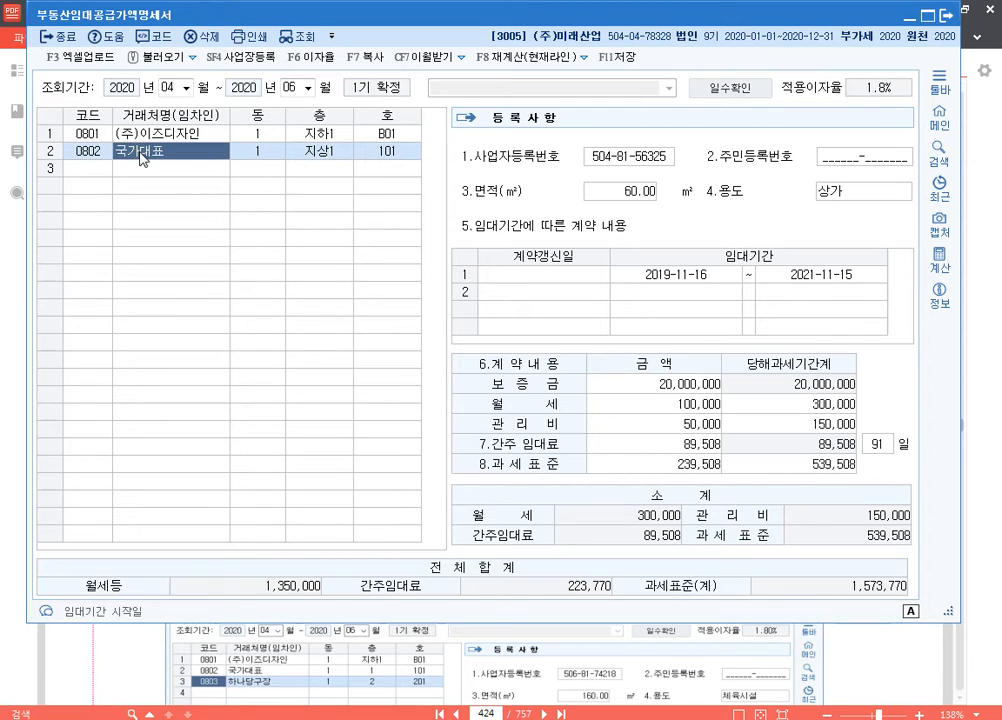
Step: Add tenant 하나당구장 in the third row with 동 1, 층 지상2 and 호 201
{"action": "key", "text": "Down"}
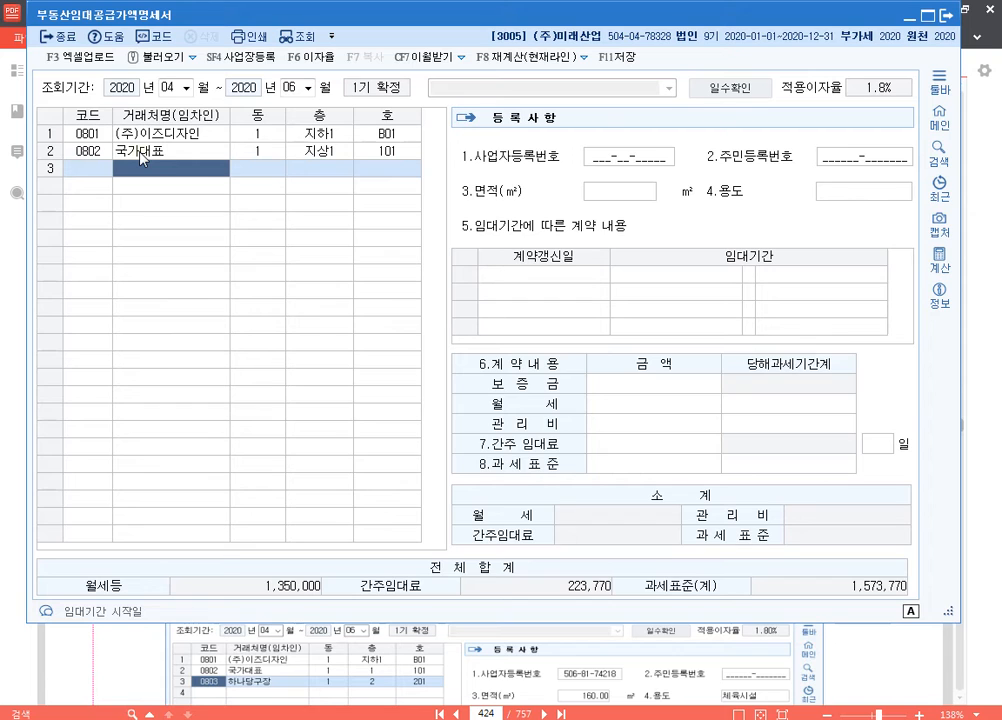
{"action": "type", "text": "하"}
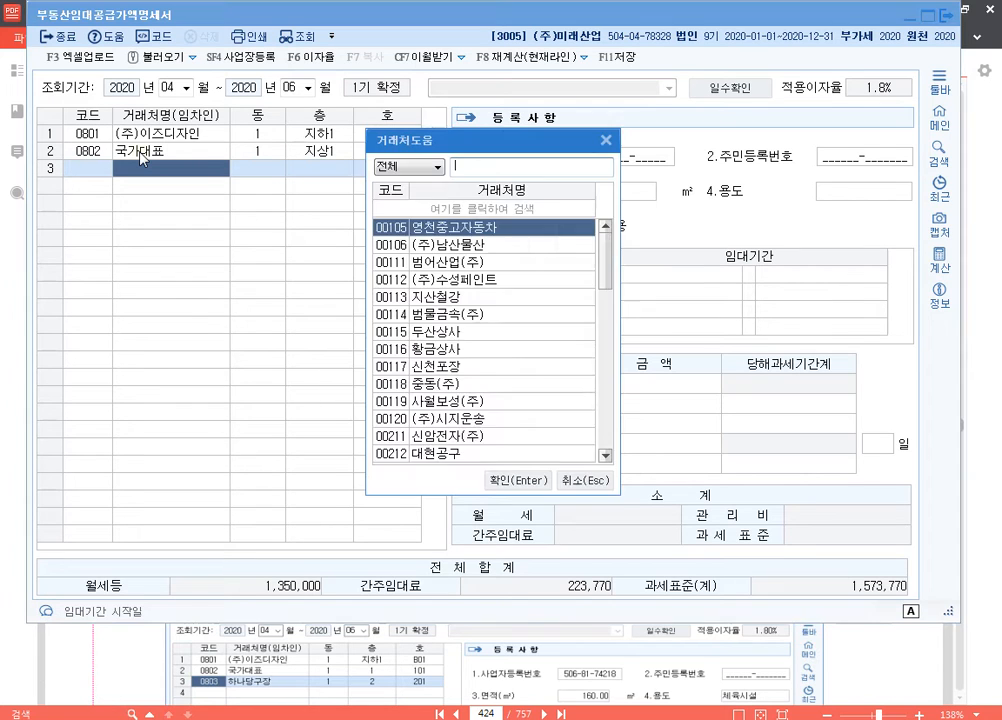
{"action": "key", "text": "Return"}
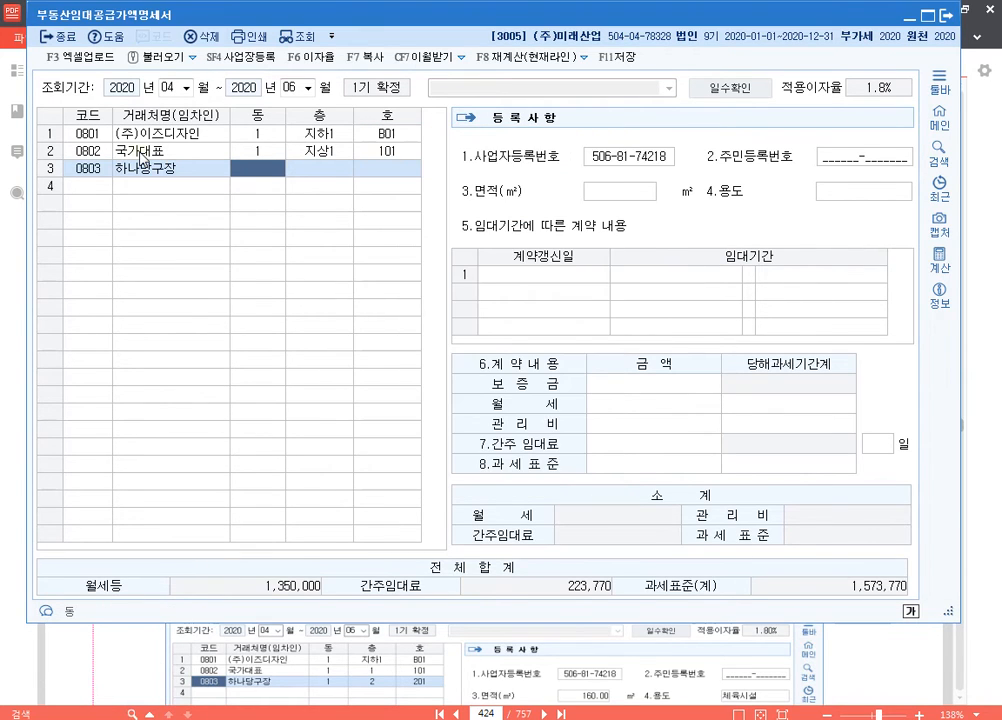
{"action": "type", "text": "1"}
{"action": "key", "text": "Return"}
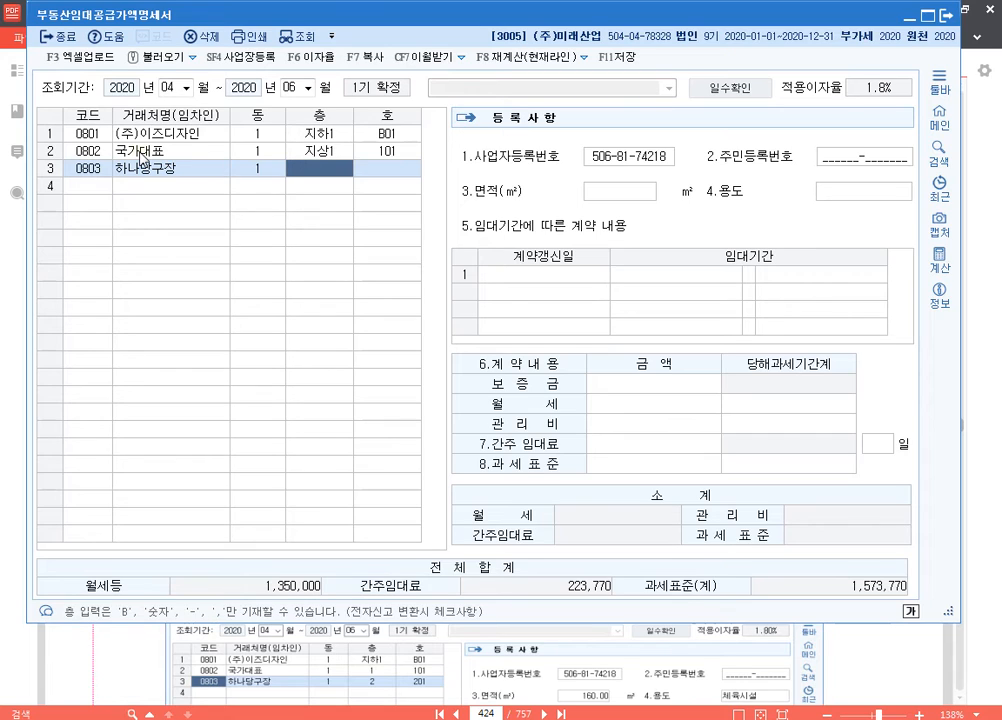
{"action": "type", "text": "지상2"}
{"action": "key", "text": "Return"}
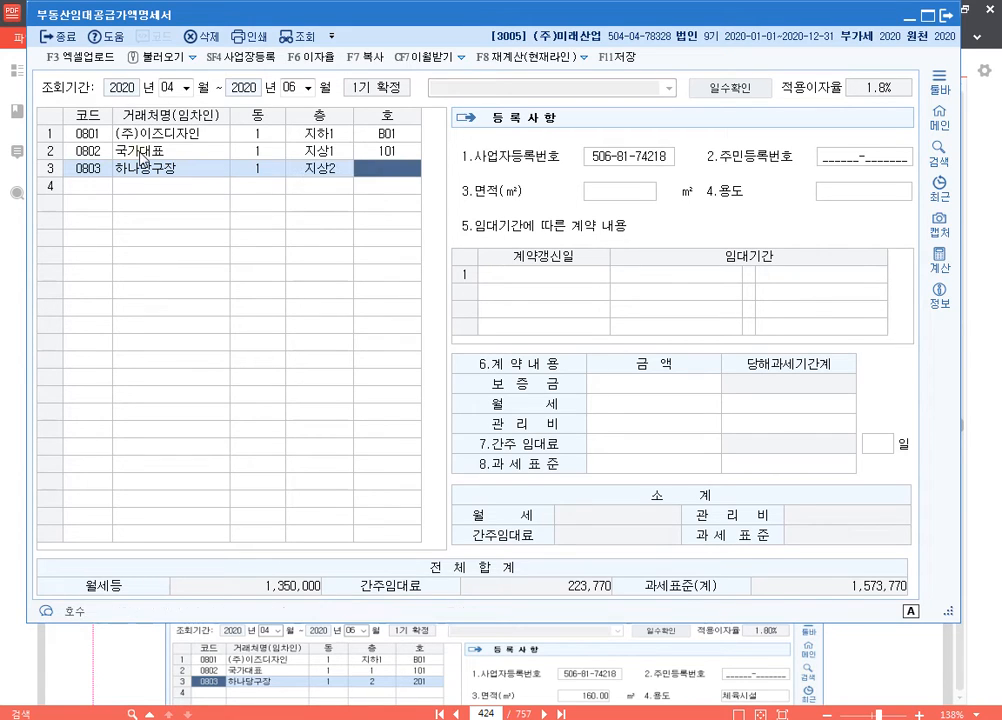
{"action": "type", "text": "201"}
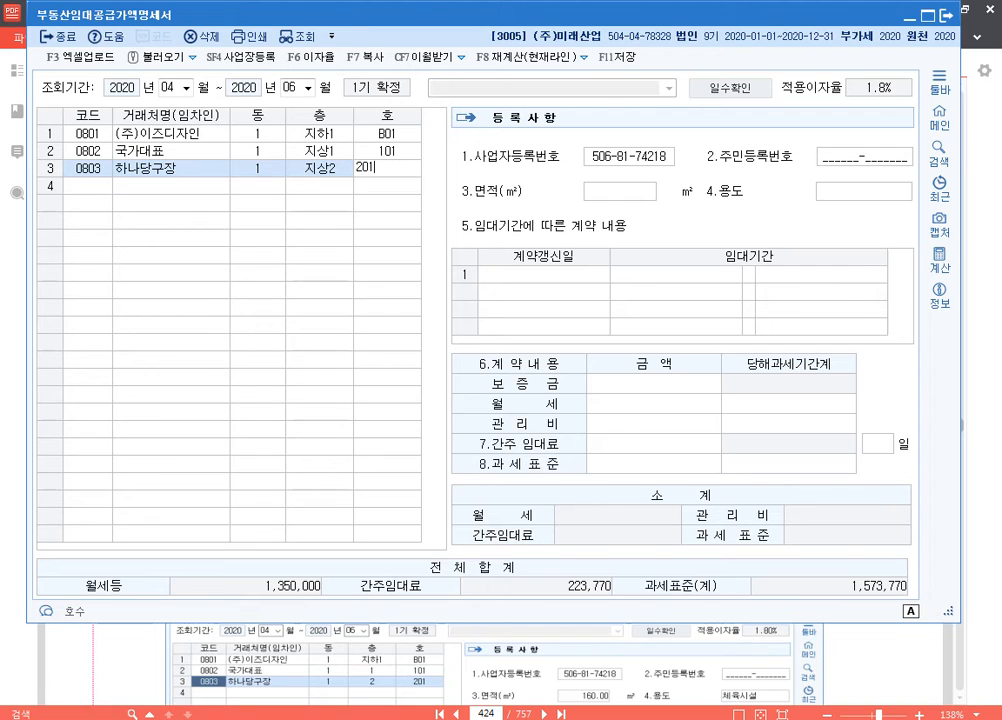
{"action": "key", "text": "Return"}
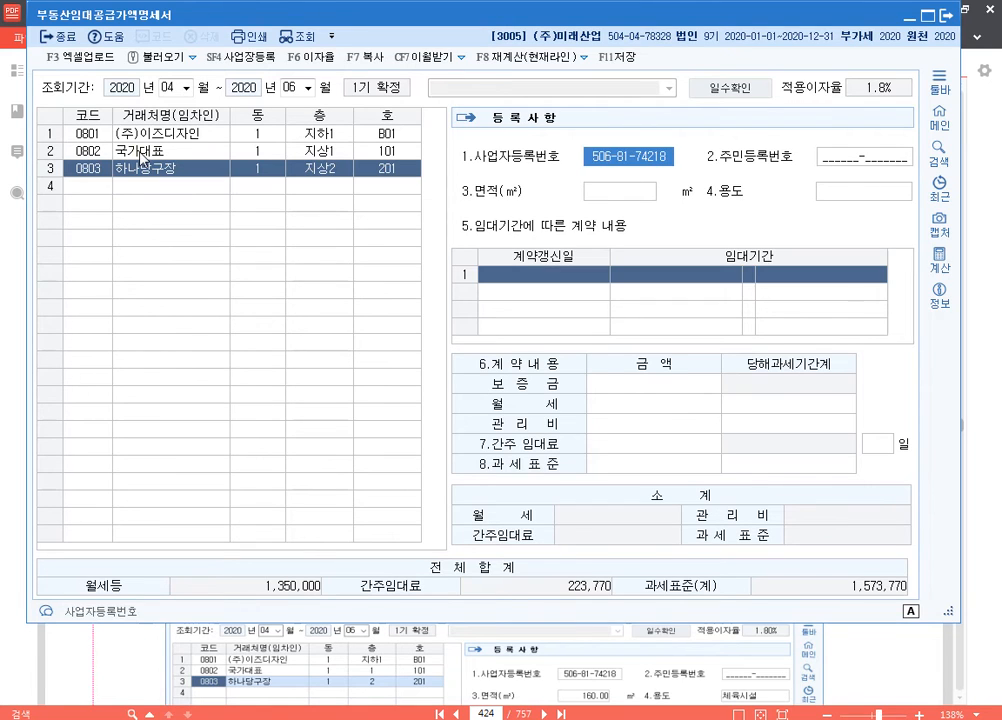
Step: Set the 하나당구장 area to 160 m², use to 체육시설 and lease period to 2019-02-01 through 2021-01-31
{"action": "key", "text": "Return"}
{"action": "key", "text": "Return"}
{"action": "type", "text": "160"}
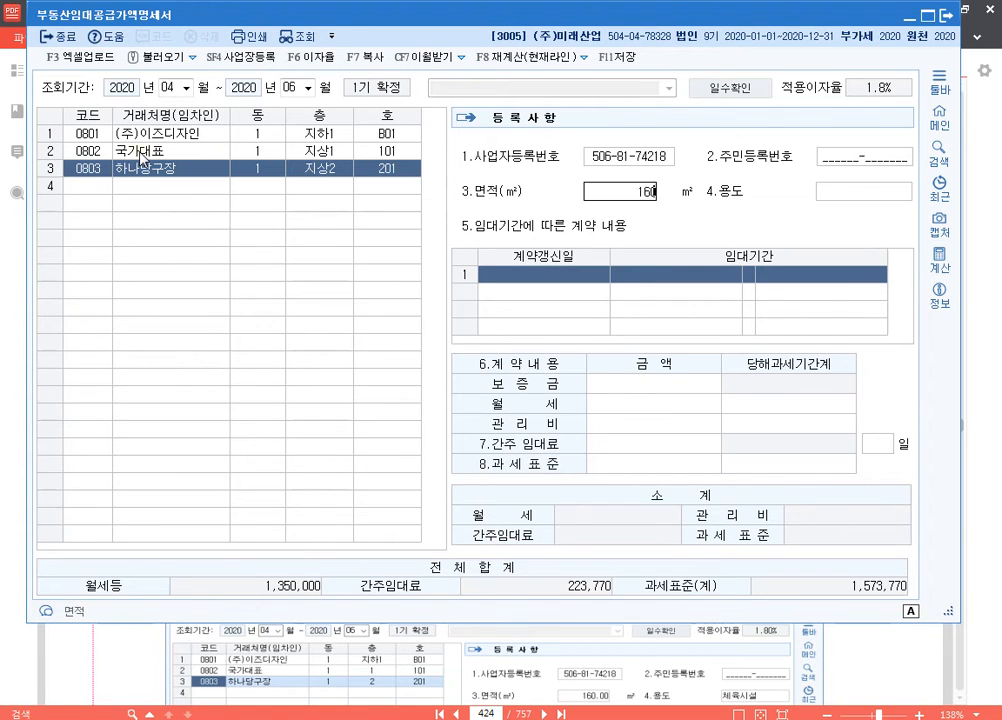
{"action": "key", "text": "Return"}
{"action": "type", "text": "체육시설"}
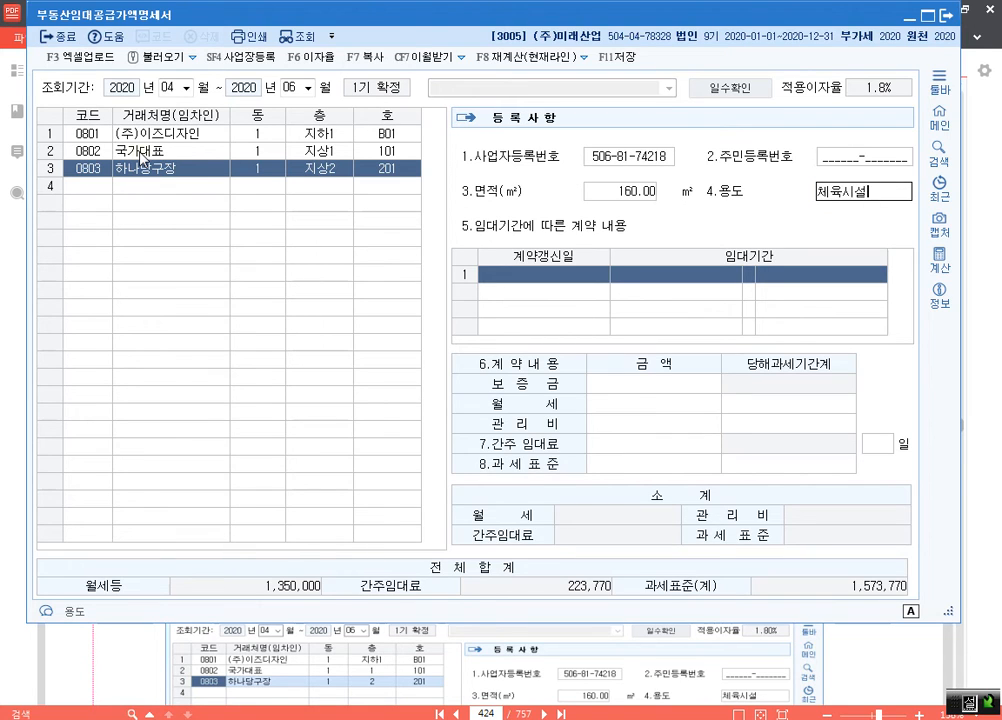
{"action": "key", "text": "Return"}
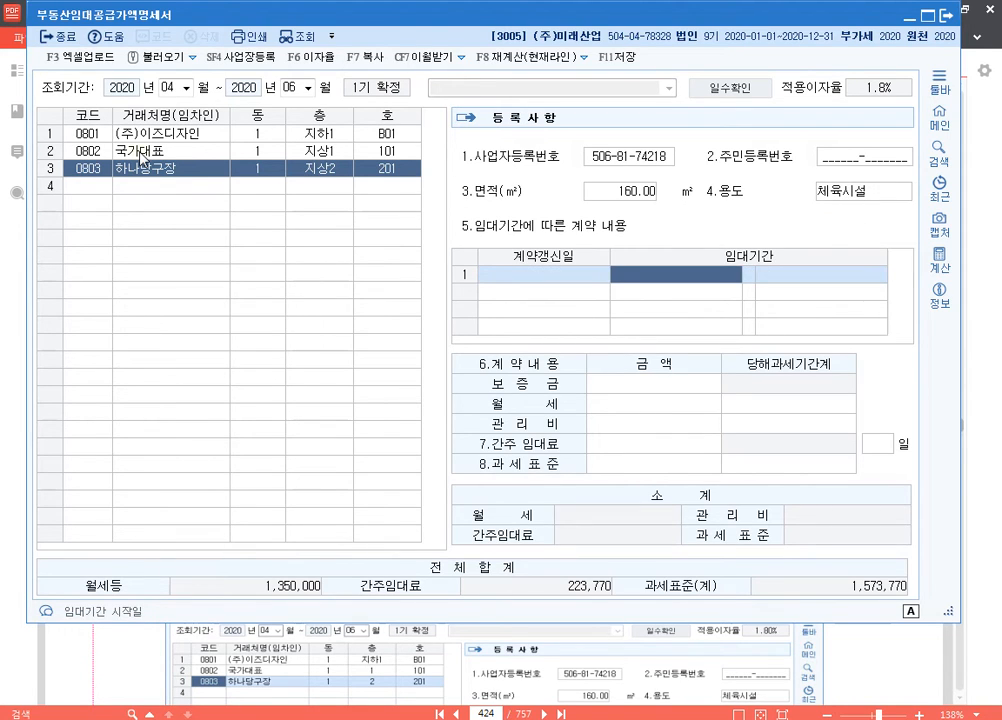
{"action": "type", "text": "2019-02-0"}
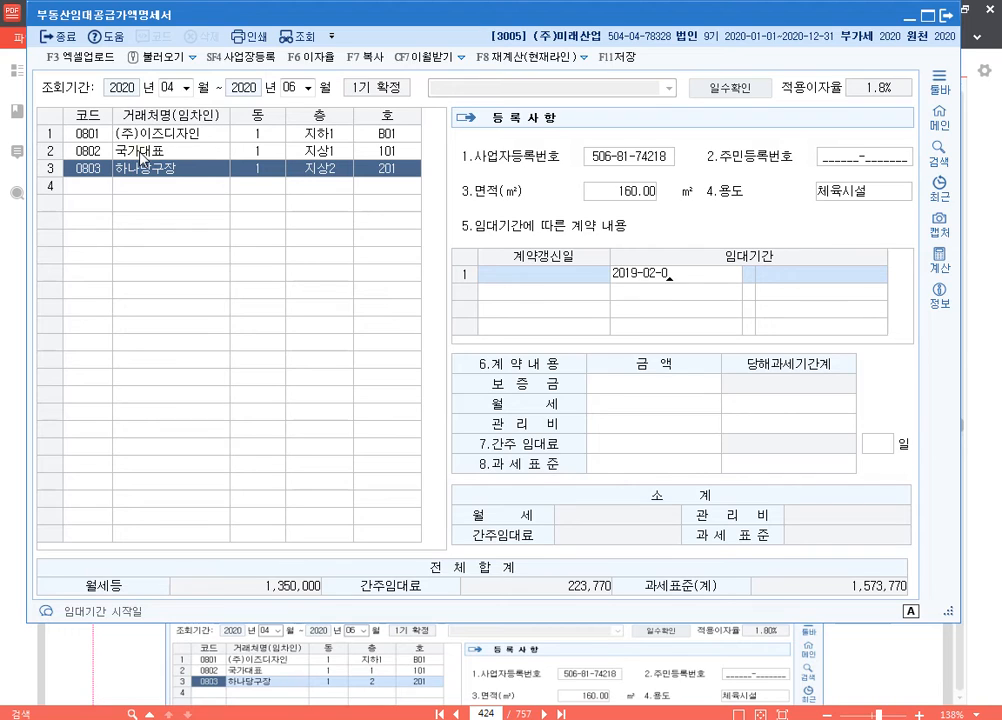
{"action": "type", "text": "1 ~ 202"}
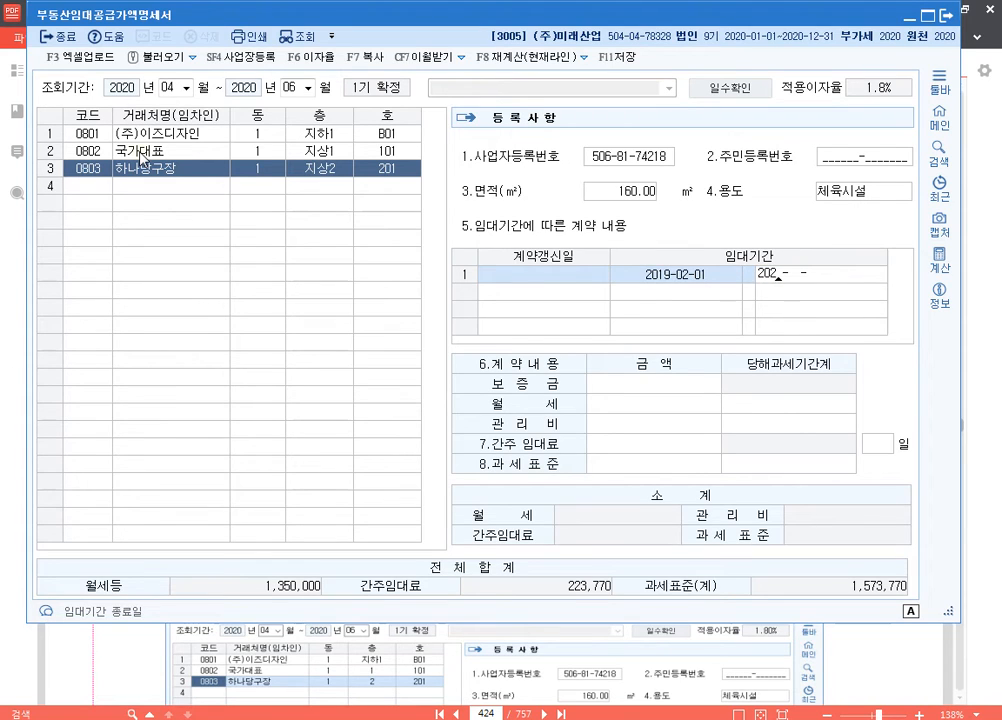
{"action": "type", "text": "1-01-31"}
{"action": "key", "text": "Return"}
Step: Enter the 하나당구장 contract amounts: 보증금 16,000,000, 월세 300,000 and 관리비 50,000, and return to the tenant list
{"action": "type", "text": "16,000,000"}
{"action": "key", "text": "Return"}
{"action": "type", "text": "300000"}
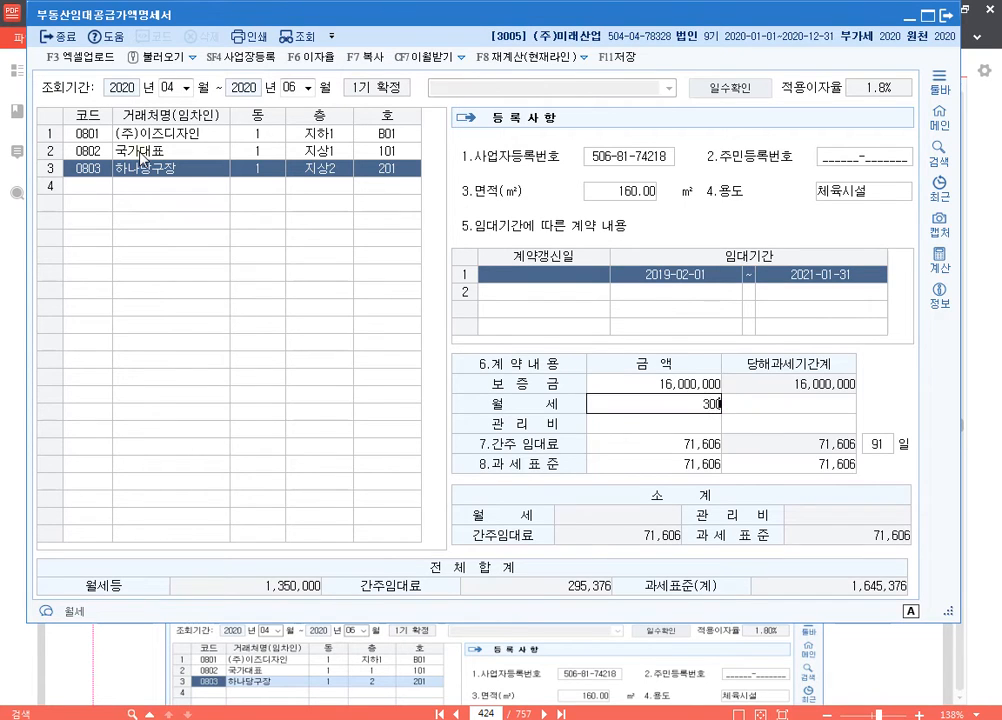
{"action": "key", "text": "Return"}
{"action": "key", "text": "Return"}
{"action": "type", "text": "50000"}
{"action": "key", "text": "Return"}
{"action": "key", "text": "Return"}
{"action": "key", "text": "Return"}
{"action": "key", "text": "Return"}
{"action": "key", "text": "Up"}
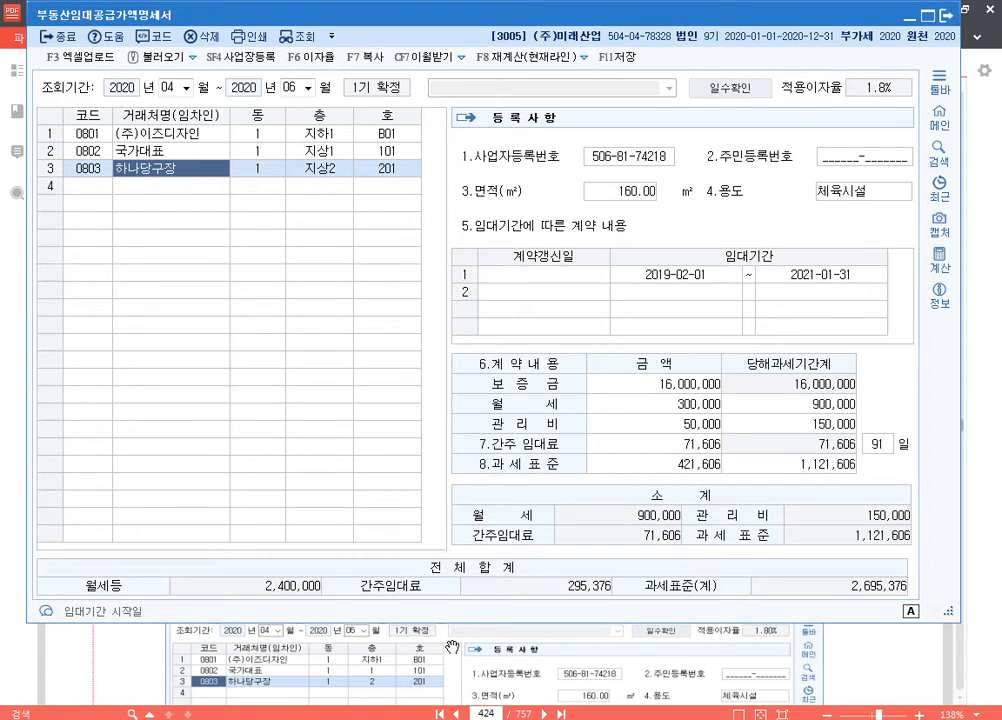
Step: Examine the overall 월세등 and 간주임대료 totals, keep the statement open, and switch to the KcLep 부가가치 main menu
{"action": "left_click_drag", "start_coordinate": [35, 548], "coordinate": [326, 614]}
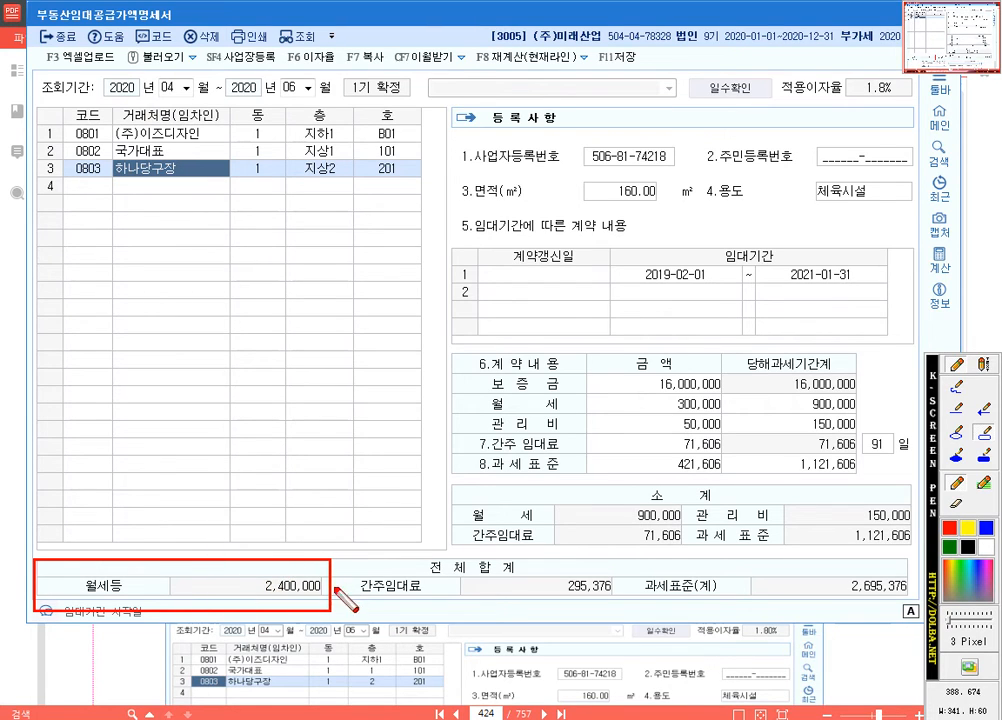
{"action": "left_click_drag", "start_coordinate": [336, 555], "coordinate": [621, 613]}
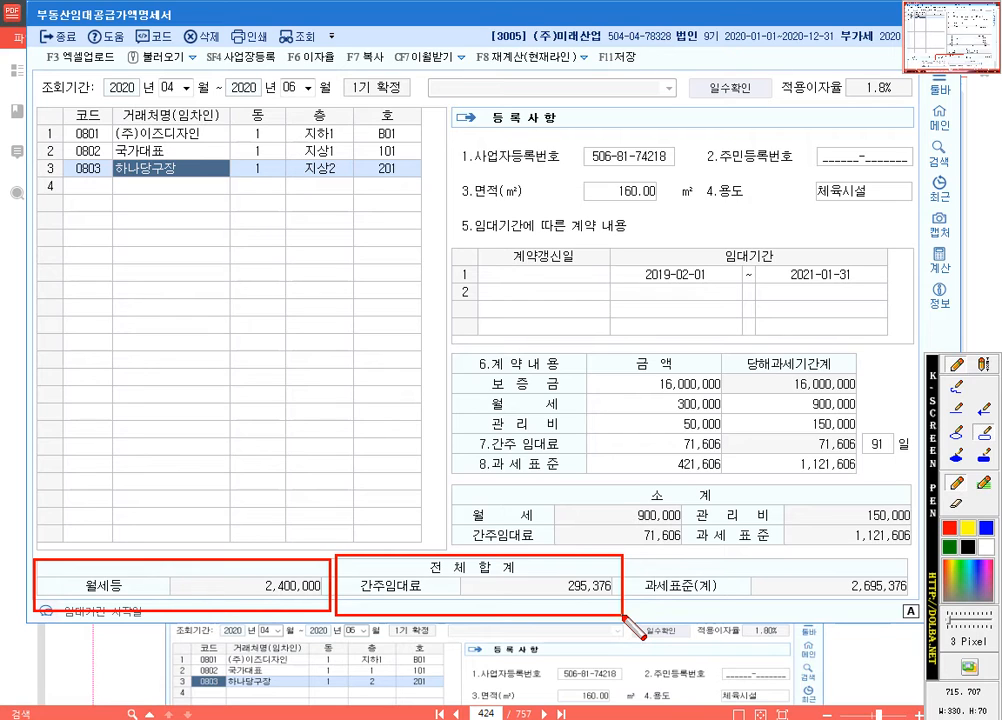
{"action": "key", "text": "Escape"}
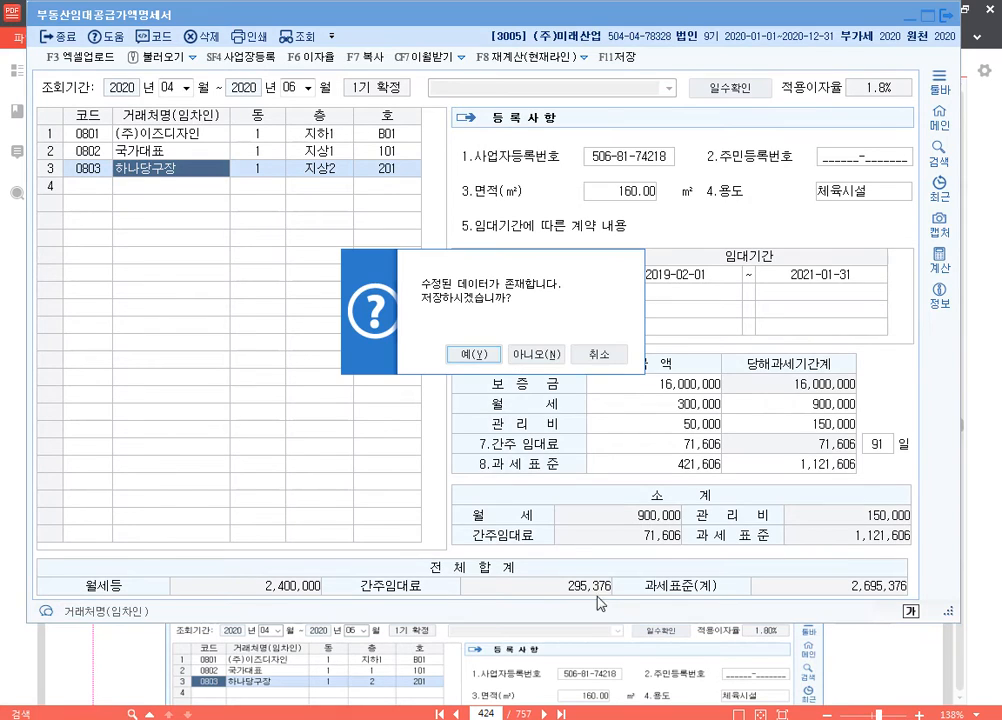
{"action": "left_click", "coordinate": [598, 354]}
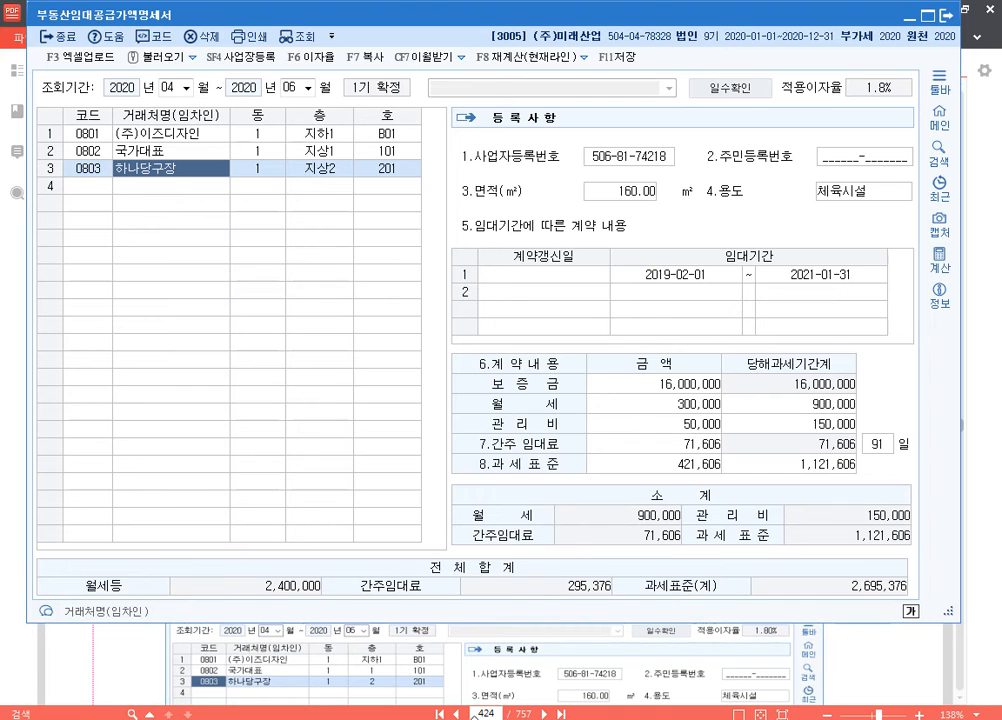
{"action": "left_click", "coordinate": [395, 718]}
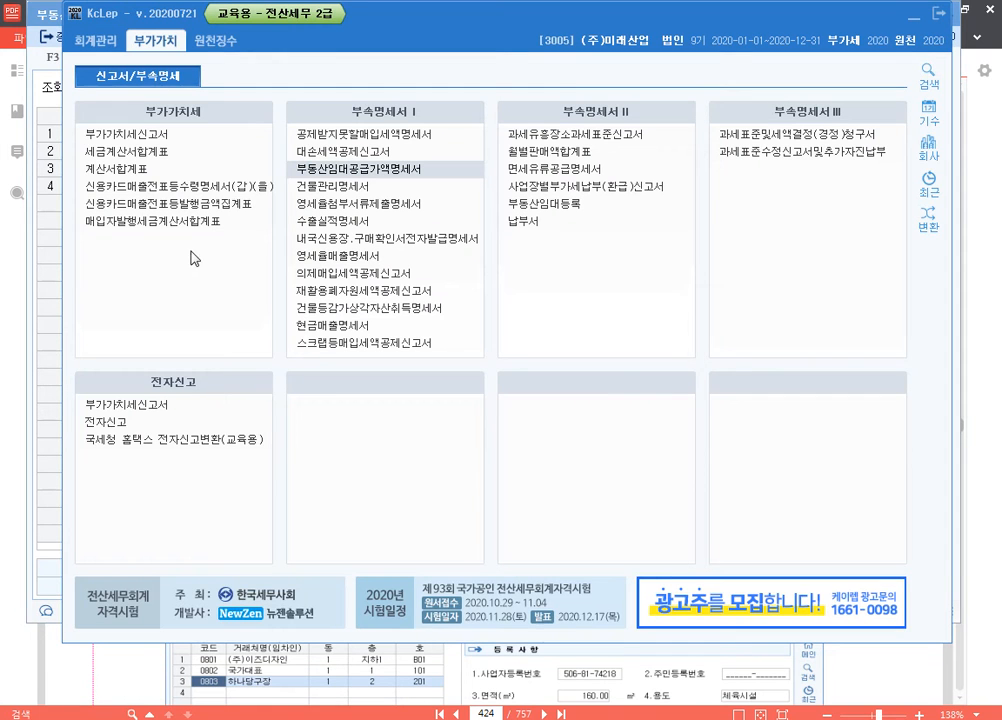
Step: Open the 부가가치세신고서 and set its 조회기간 to 2020년 4월 1일 through 6월 30일
{"action": "left_click", "coordinate": [205, 137]}
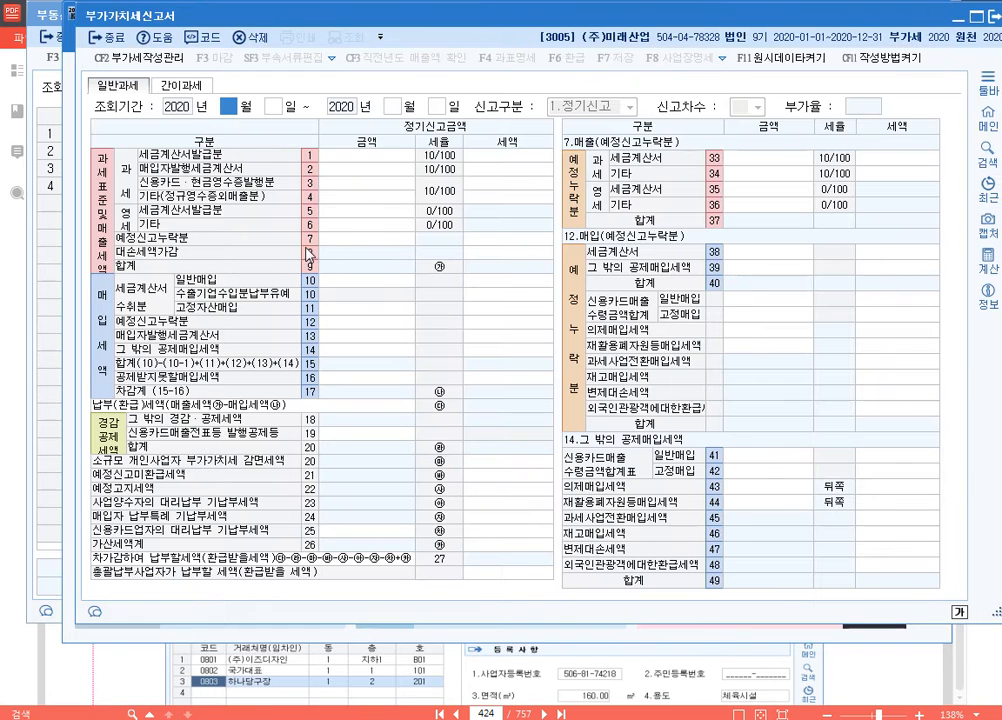
{"action": "type", "text": "4"}
{"action": "key", "text": "Return"}
{"action": "key", "text": "Return"}
{"action": "type", "text": "6"}
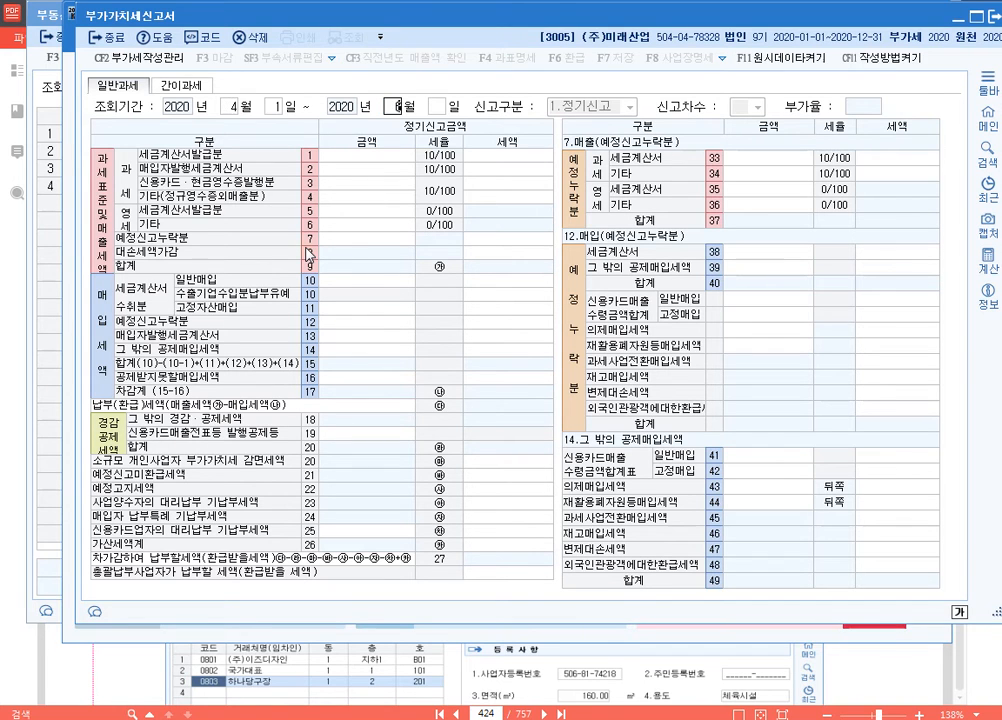
{"action": "key", "text": "Return"}
{"action": "key", "text": "Return"}
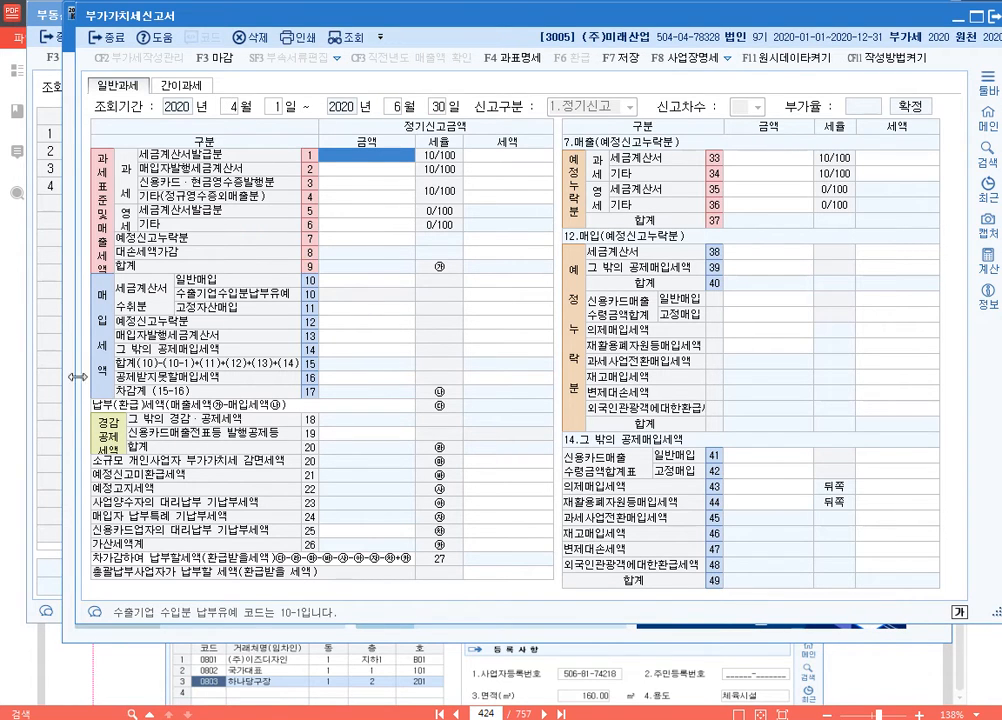
Step: Resize the two windows to show the statement's 전체합계 beneath the return, and enter 2,400,000 as the 과세 세금계산서발급분 금액
{"action": "left_click", "coordinate": [44, 360]}
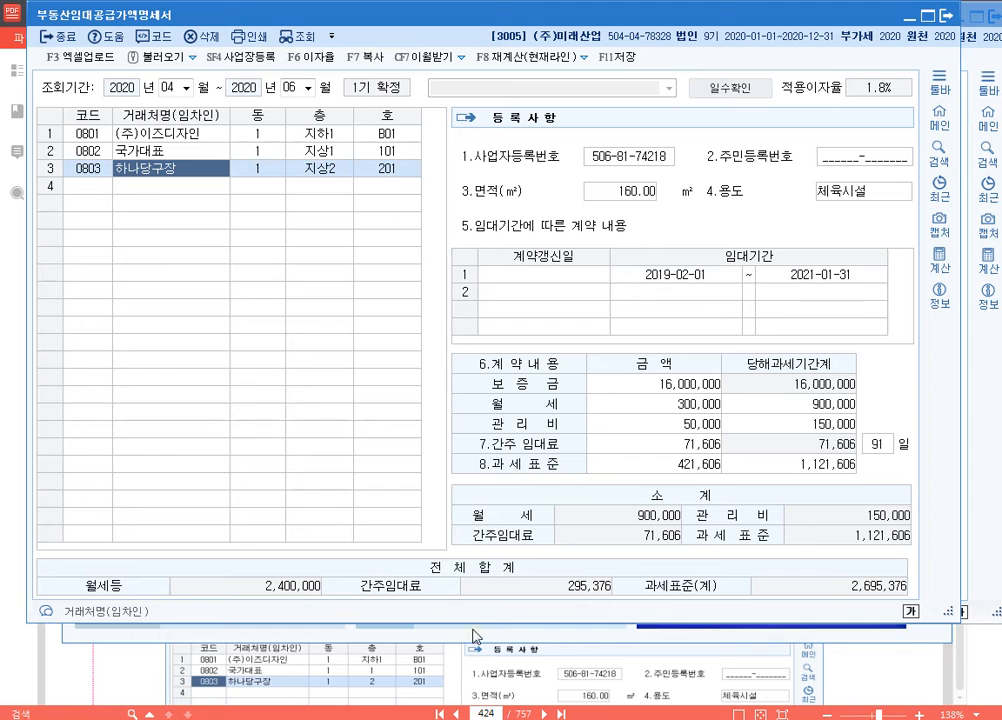
{"action": "left_click_drag", "start_coordinate": [483, 621], "coordinate": [484, 670]}
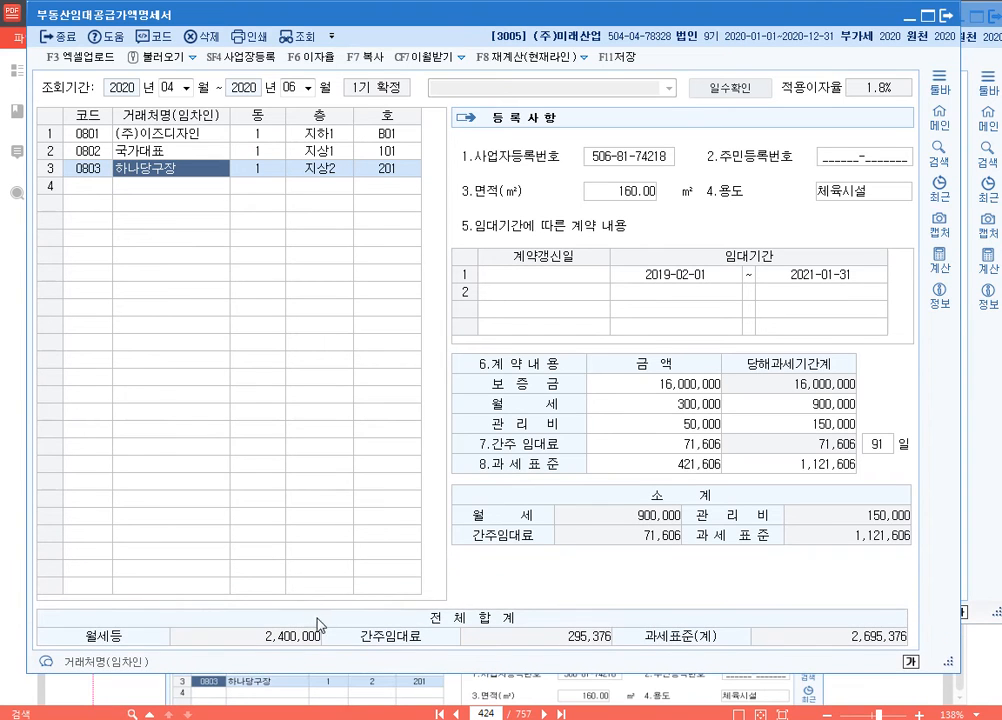
{"action": "left_click", "coordinate": [391, 617]}
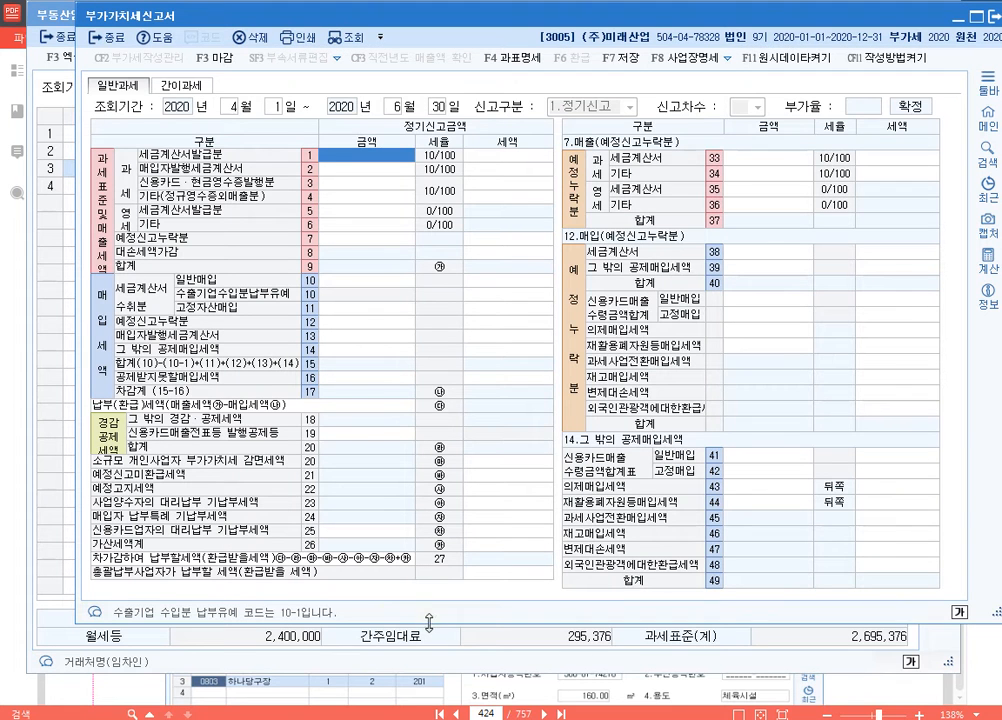
{"action": "left_click_drag", "start_coordinate": [428, 626], "coordinate": [430, 593]}
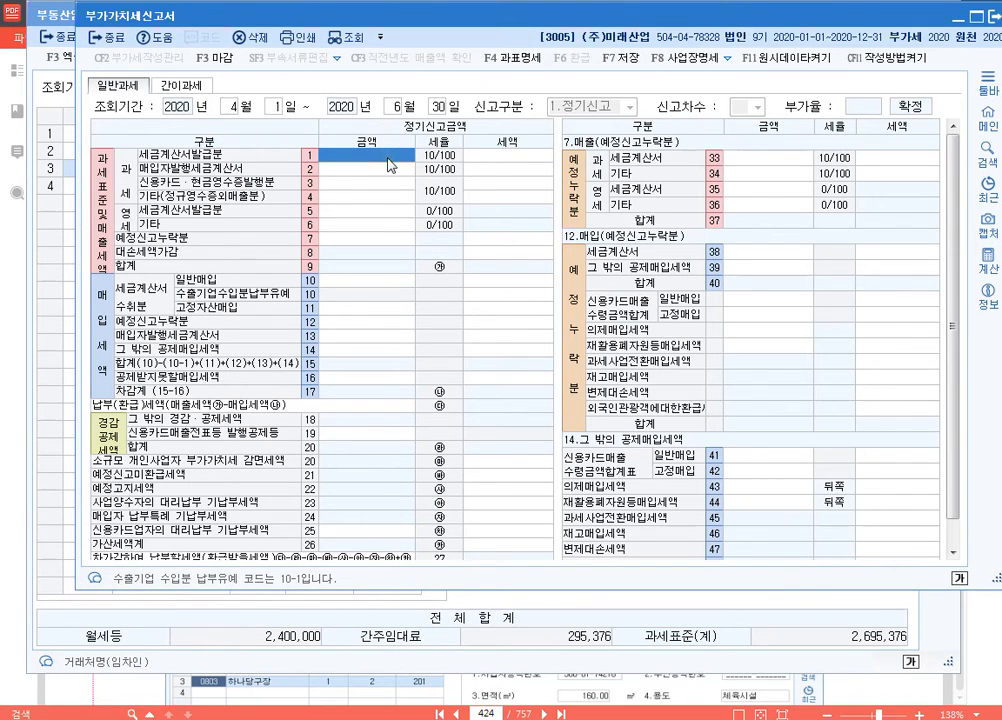
{"action": "type", "text": "2400000"}
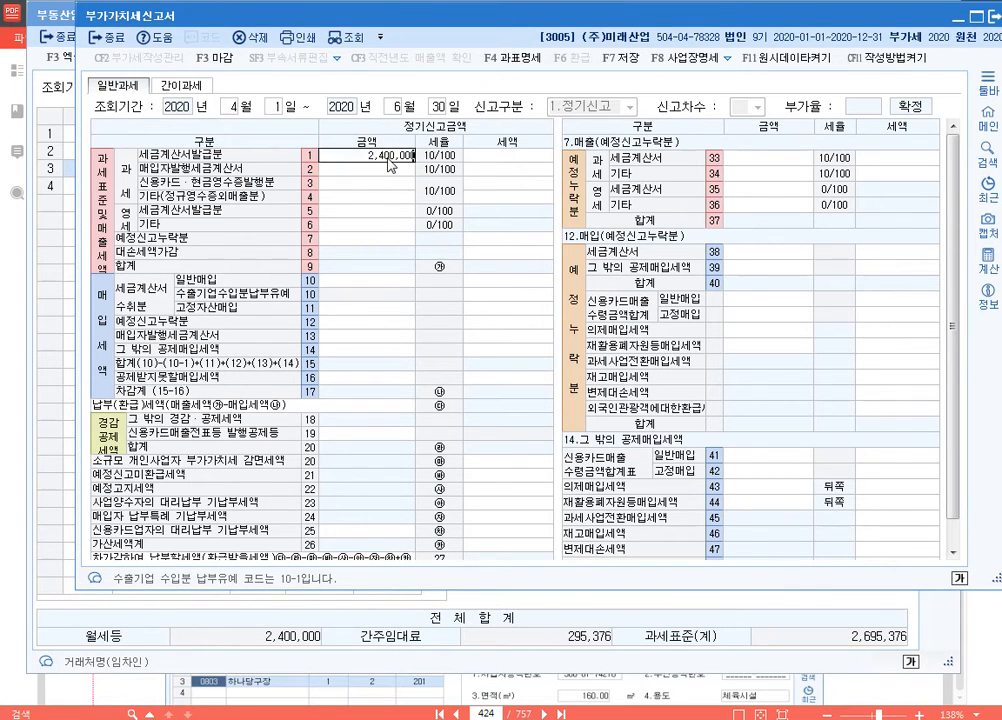
{"action": "key", "text": "Return"}
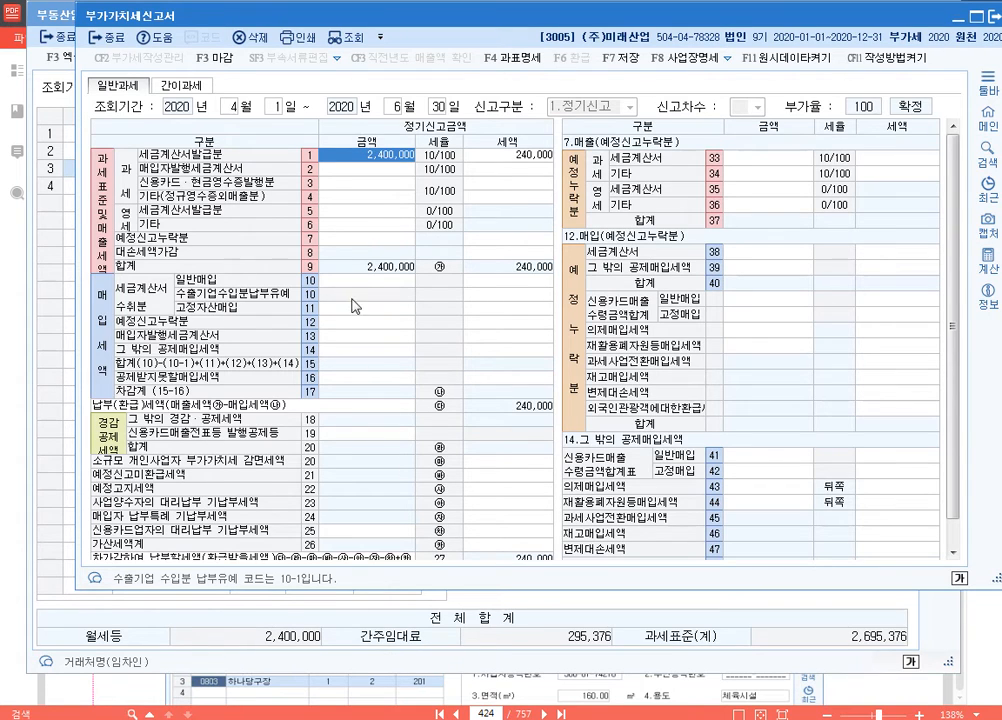
Step: Mark the 과세 기타(정규영수증외매출분) row with the screen pen, clear the markup, and enter 295,376 as its 금액
{"action": "key", "text": "ctrl+2"}
{"action": "mouse_move", "coordinate": [116, 150]}
{"action": "left_mouse_down"}
{"action": "mouse_move", "coordinate": [138, 203]}
{"action": "mouse_move", "coordinate": [276, 205]}
{"action": "left_mouse_up"}
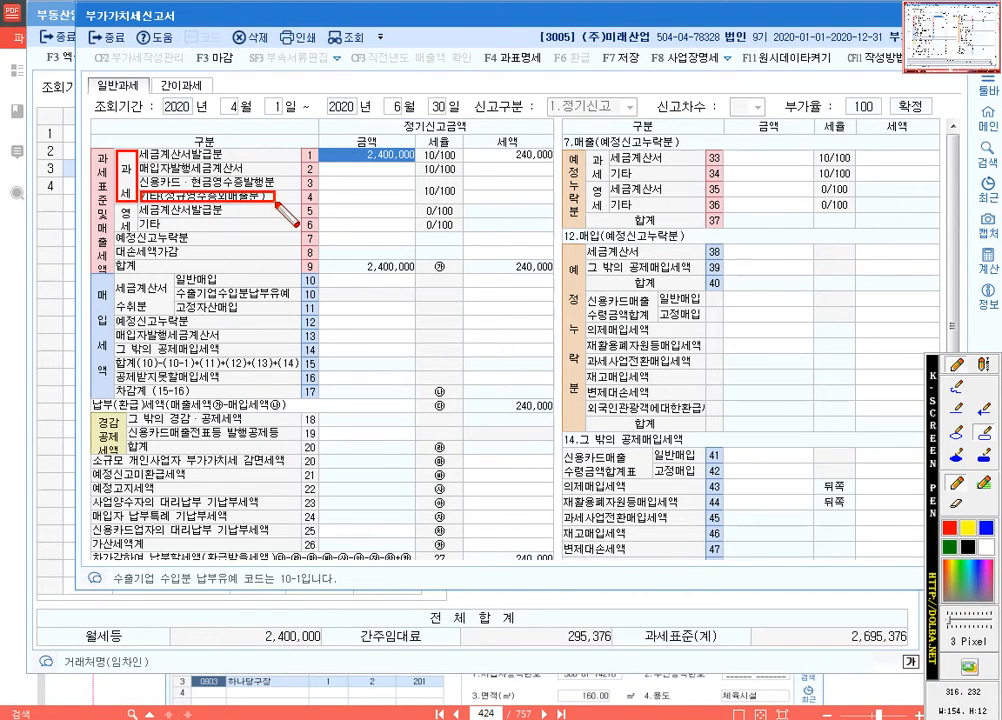
{"action": "key", "text": "ctrl+2"}
{"action": "left_click", "coordinate": [381, 199]}
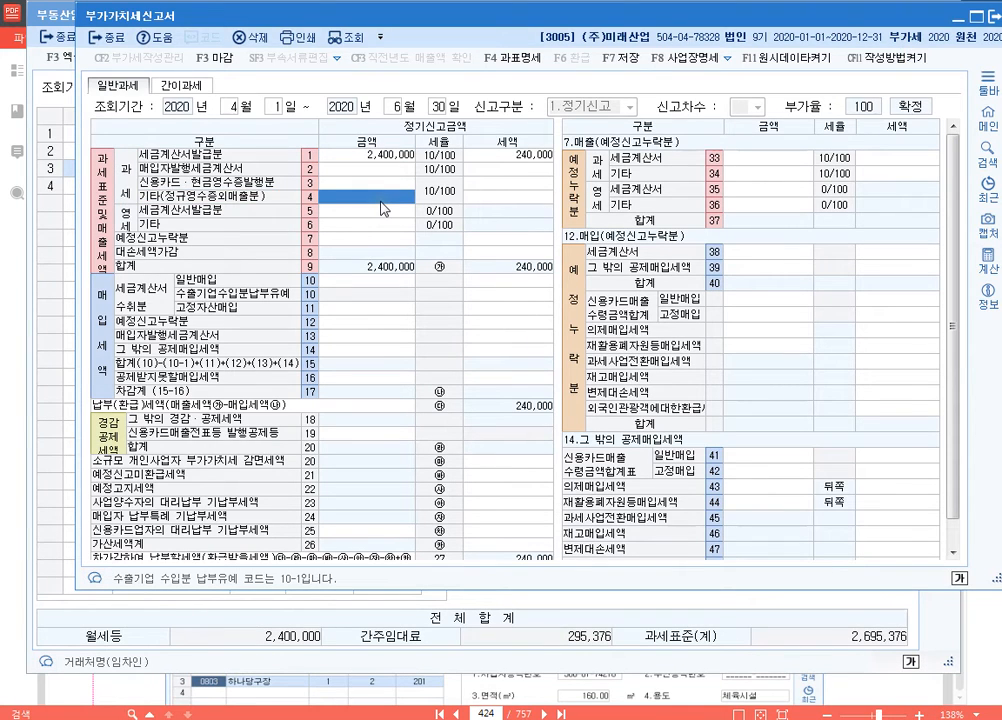
{"action": "type", "text": "2"}
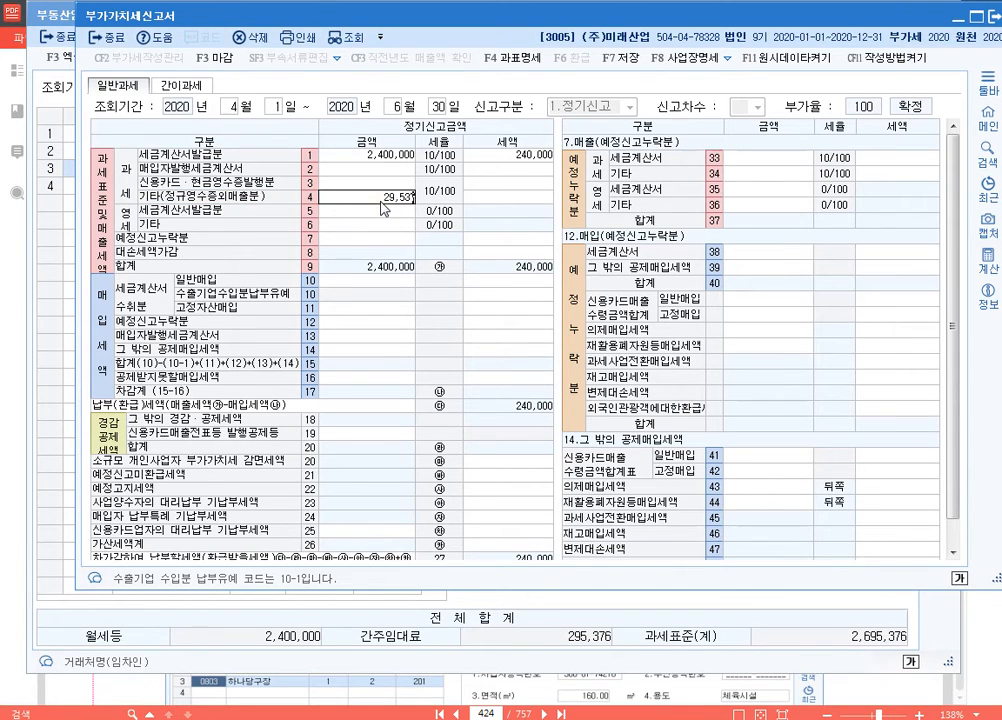
{"action": "type", "text": "95,376"}
{"action": "key", "text": "Return"}
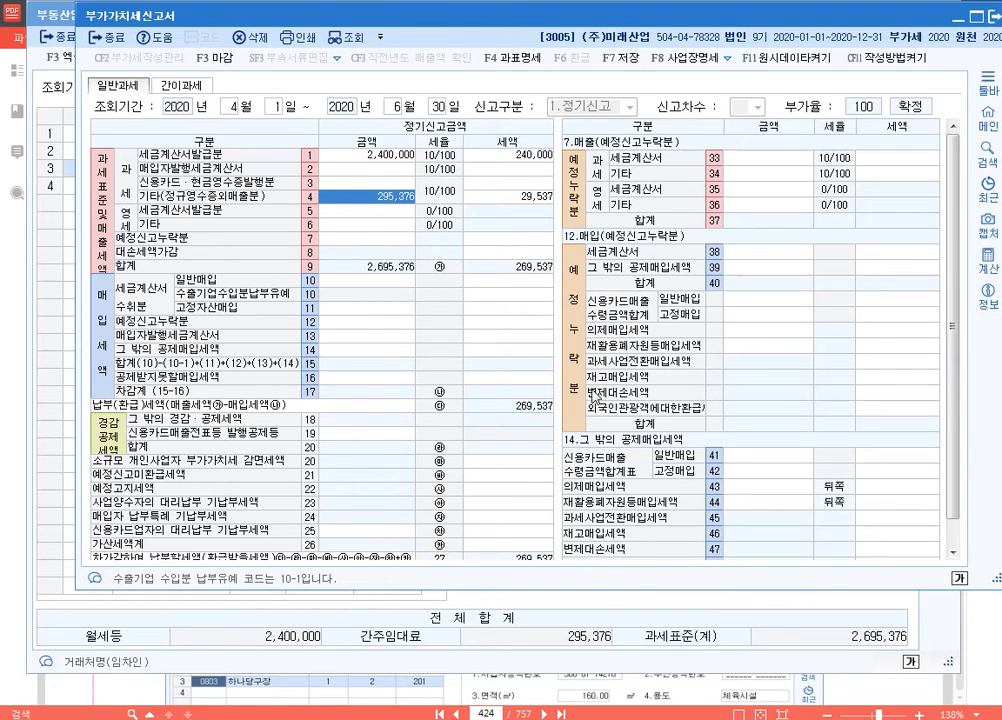
Step: Trace the 월세등 total to row 1 and the 간주임대료 total to row 4 with screen pen boxes and arrows, and clear the markup
{"action": "mouse_move", "coordinate": [35, 620]}
{"action": "left_mouse_down"}
{"action": "mouse_move", "coordinate": [306, 656]}
{"action": "mouse_move", "coordinate": [612, 656]}
{"action": "left_mouse_up"}
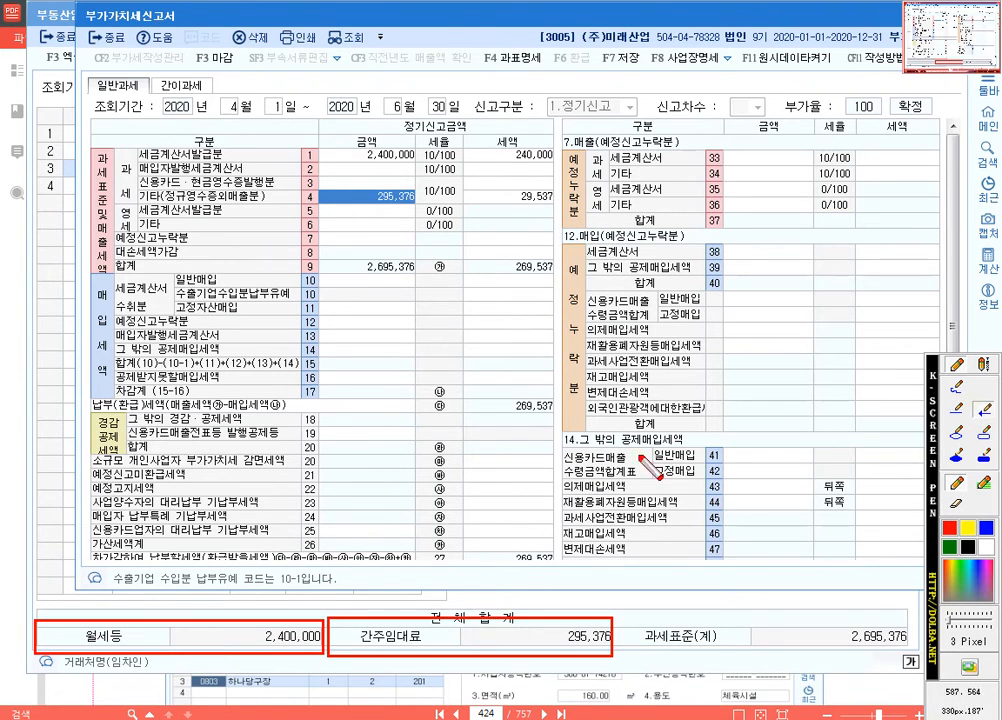
{"action": "mouse_move", "coordinate": [117, 621]}
{"action": "left_mouse_down"}
{"action": "mouse_move", "coordinate": [153, 495]}
{"action": "mouse_move", "coordinate": [284, 159]}
{"action": "mouse_move", "coordinate": [300, 158]}
{"action": "left_mouse_up"}
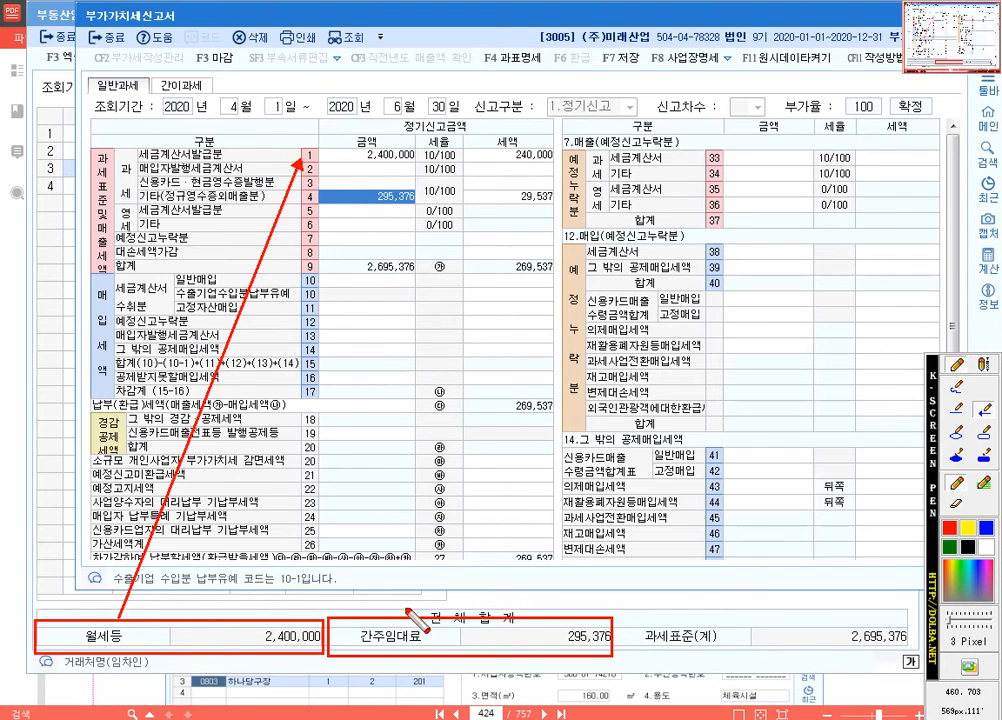
{"action": "mouse_move", "coordinate": [378, 612]}
{"action": "left_mouse_down"}
{"action": "mouse_move", "coordinate": [360, 399]}
{"action": "mouse_move", "coordinate": [325, 207]}
{"action": "left_mouse_up"}
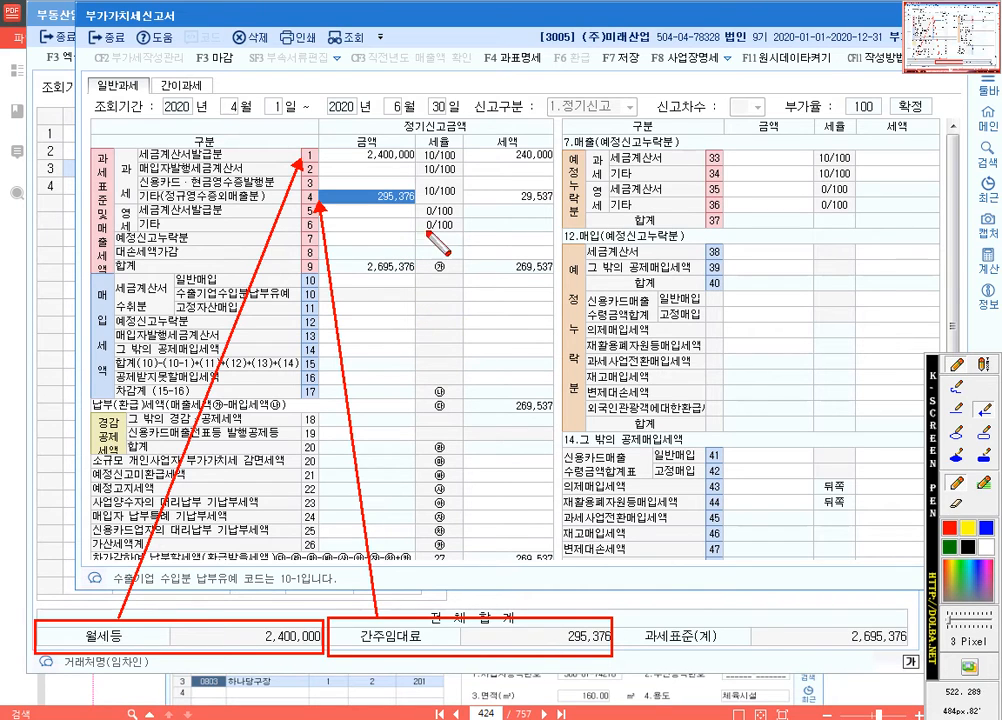
{"action": "key", "text": "Escape"}
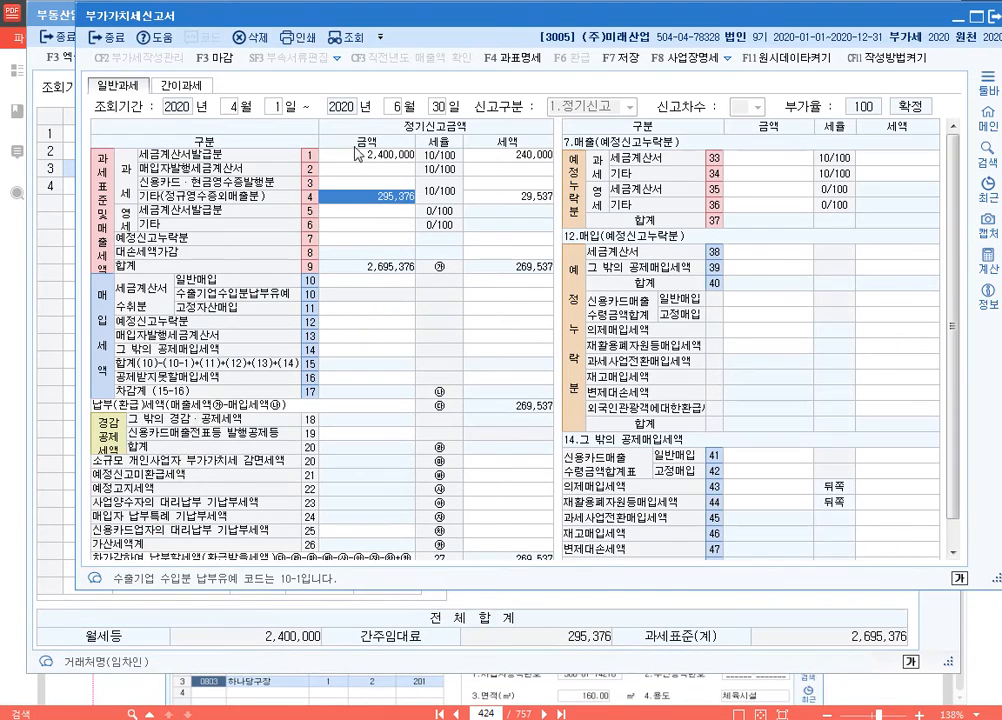
Step: Examine the row 1 and row 4 금액 and 세액, box the 합계 세액 on row 9 with the screen pen, and clear the markup
{"action": "left_click", "coordinate": [370, 154]}
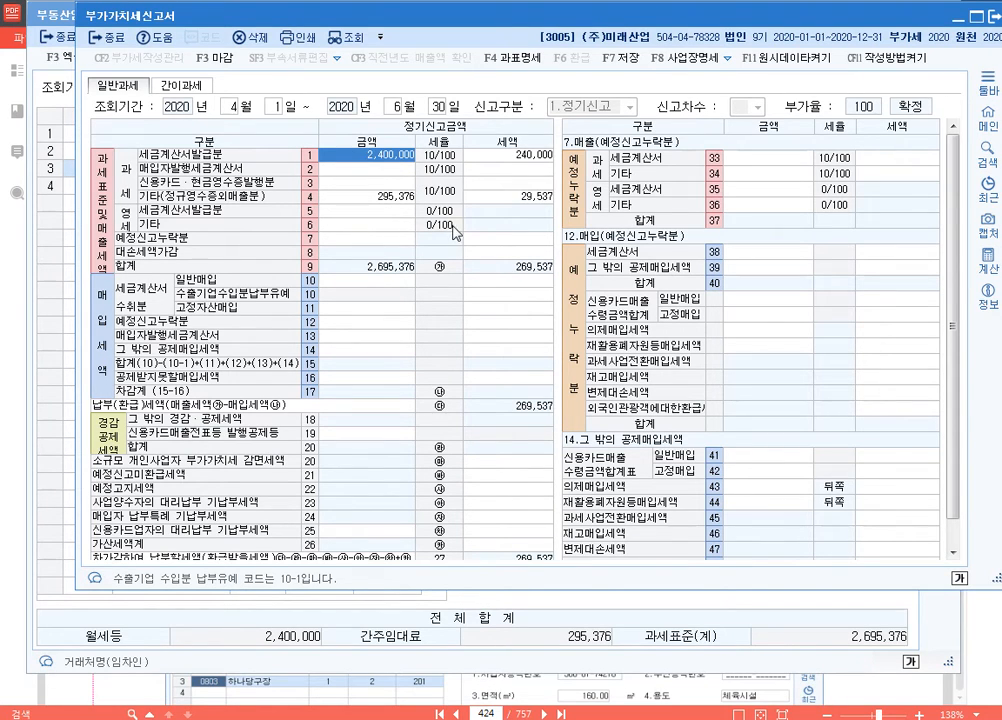
{"action": "left_click", "coordinate": [372, 196]}
{"action": "left_click", "coordinate": [505, 196]}
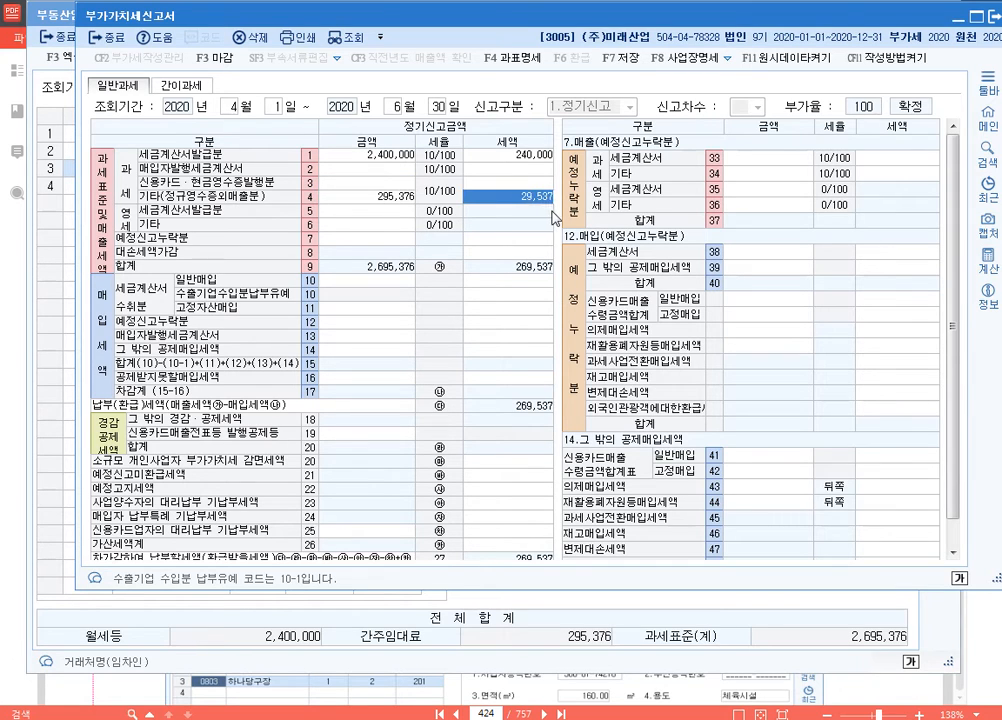
{"action": "left_click", "coordinate": [527, 210]}
{"action": "key", "text": "ctrl+2"}
{"action": "mouse_move", "coordinate": [422, 259]}
{"action": "left_mouse_down"}
{"action": "mouse_move", "coordinate": [428, 270]}
{"action": "mouse_move", "coordinate": [526, 276]}
{"action": "left_mouse_up"}
{"action": "key", "text": "Escape"}
{"action": "left_click", "coordinate": [984, 434]}
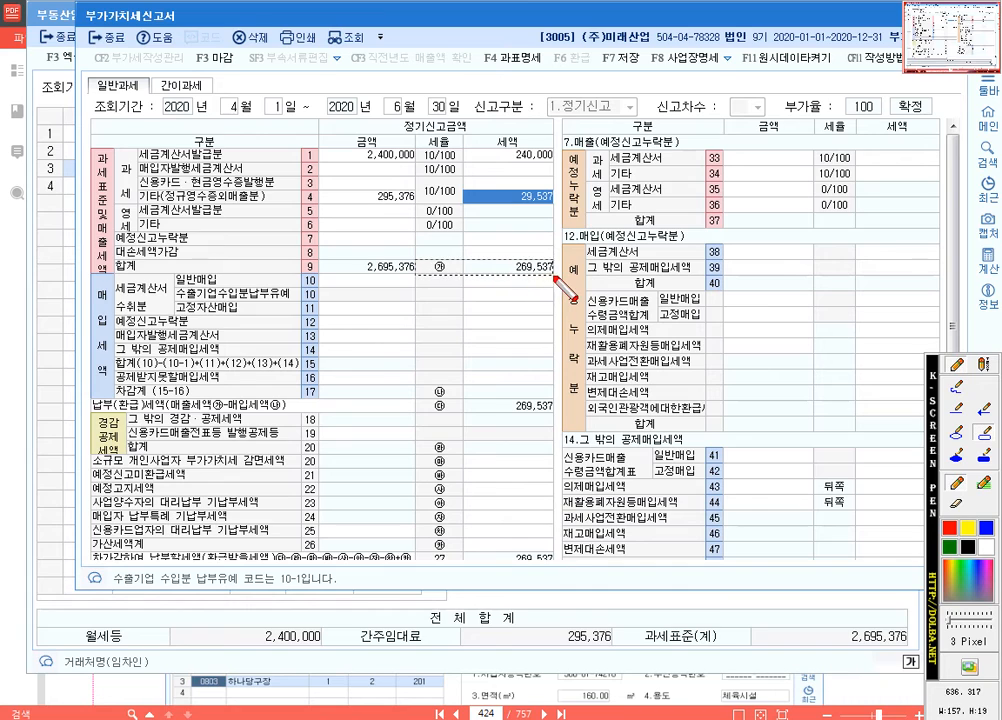
{"action": "left_click_drag", "start_coordinate": [415, 257], "coordinate": [553, 281]}
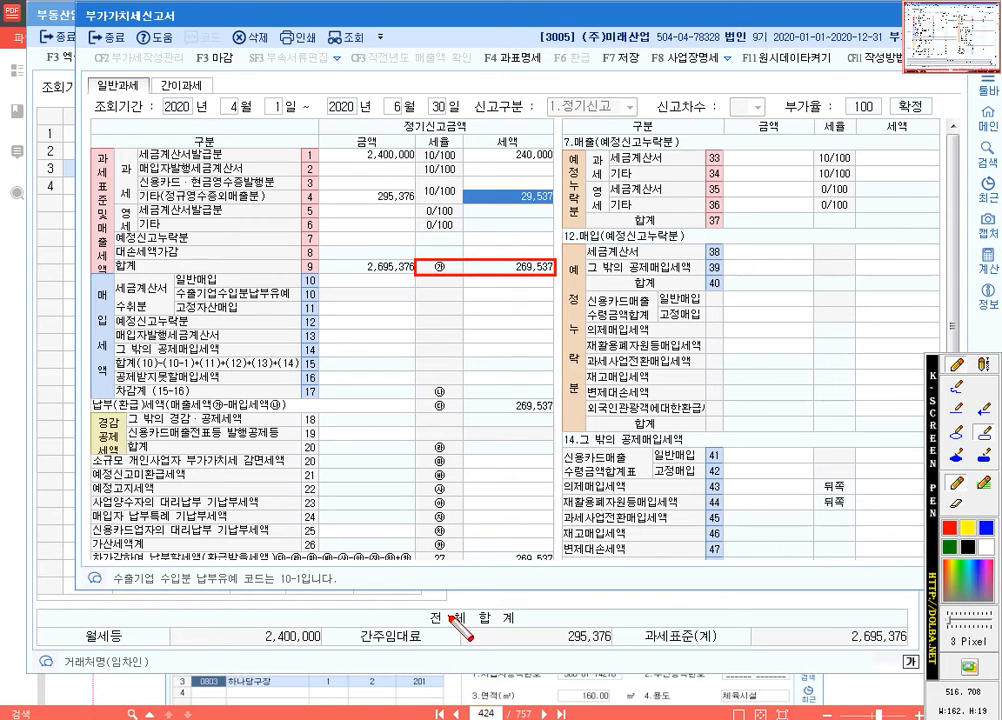
{"action": "key", "text": "Escape"}
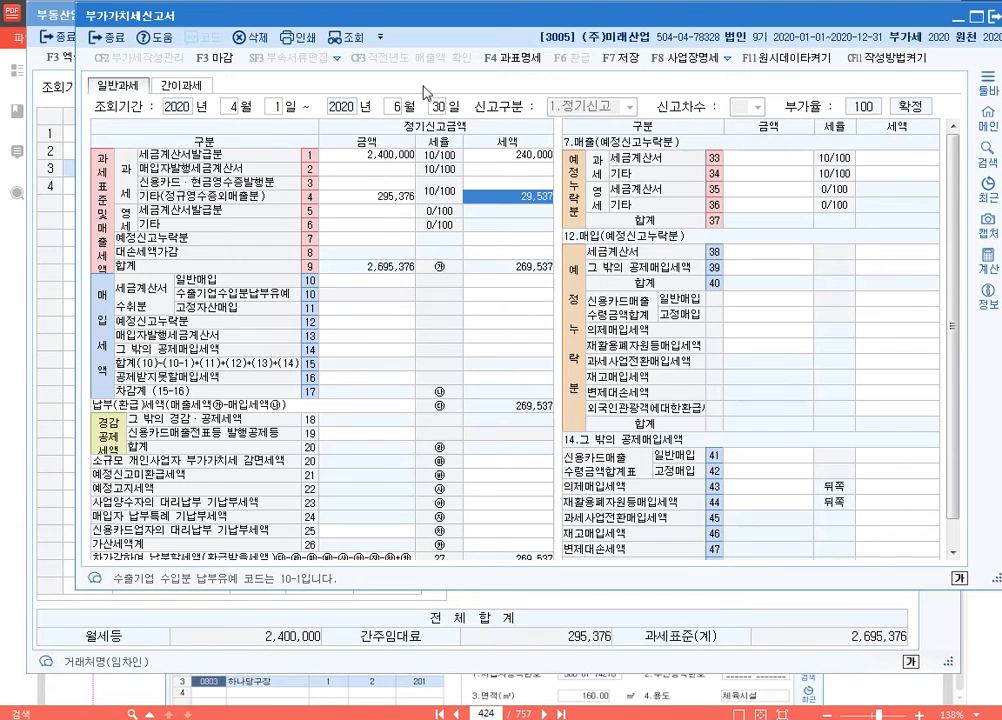
Step: Open 일반전표입력 from 회계관리 and start a 대변 line for 0255 부가세예수금 dated 2020-06-30, without 거래처 or 적요
{"action": "key", "text": "Escape"}
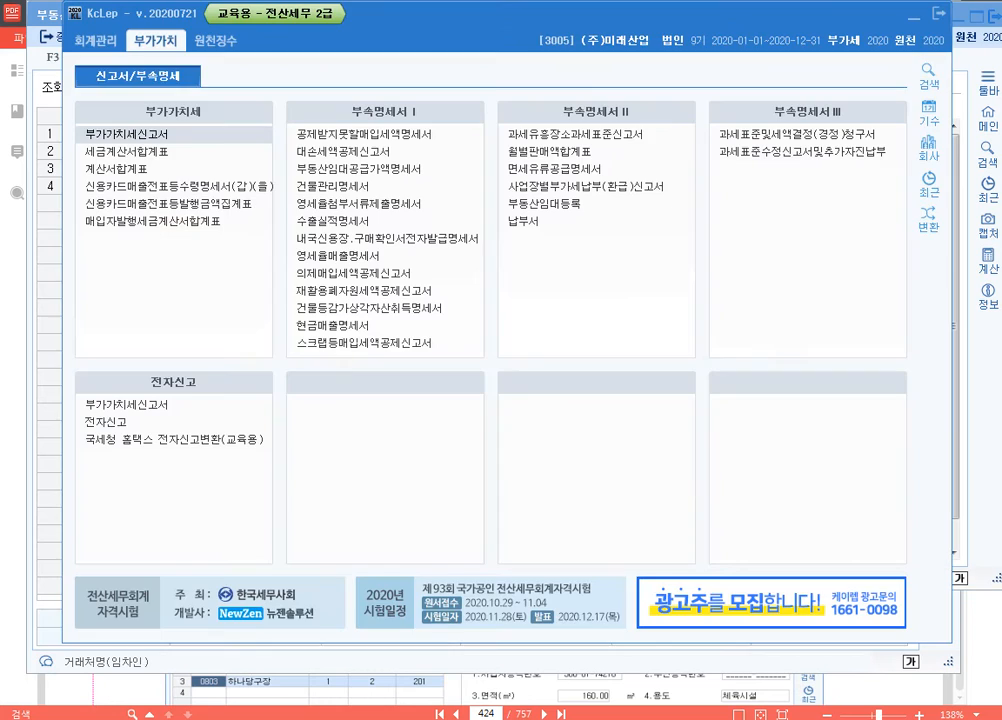
{"action": "left_click", "coordinate": [93, 41]}
{"action": "left_click", "coordinate": [125, 135]}
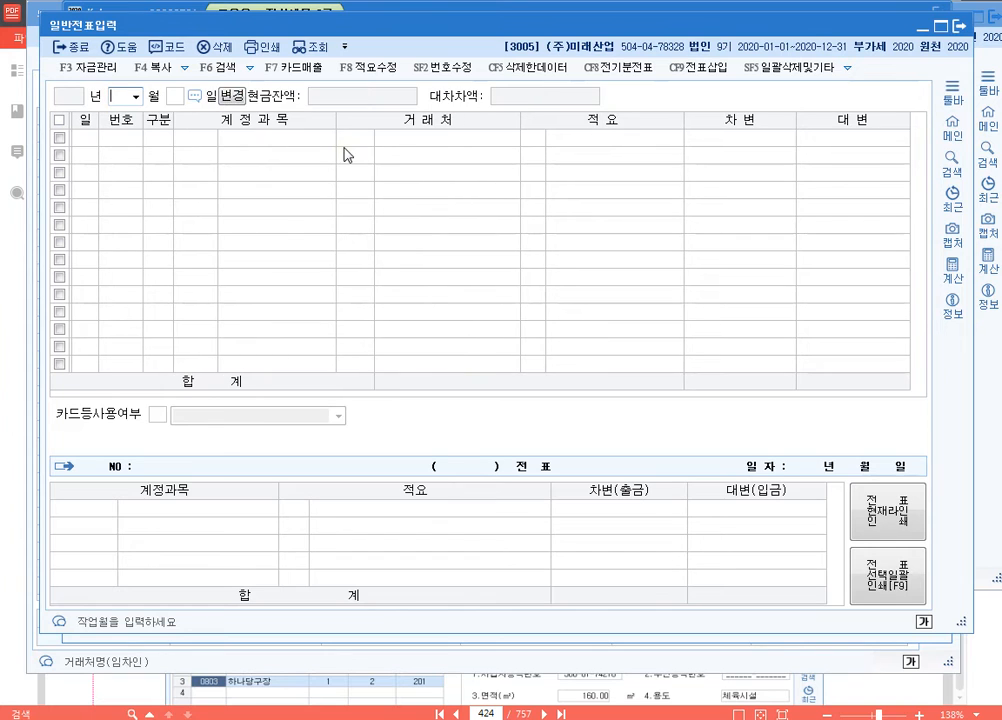
{"action": "type", "text": "06304"}
{"action": "key", "text": "Return"}
{"action": "type", "text": "부가"}
{"action": "key", "text": "Return"}
{"action": "key", "text": "Down"}
{"action": "key", "text": "Return"}
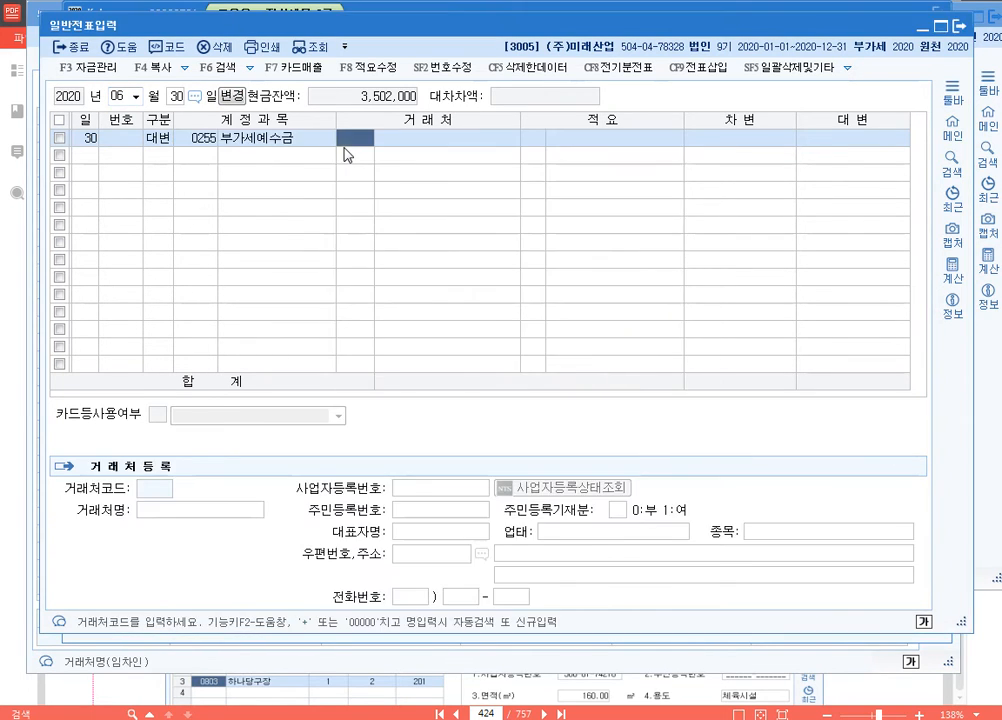
{"action": "key", "text": "Return"}
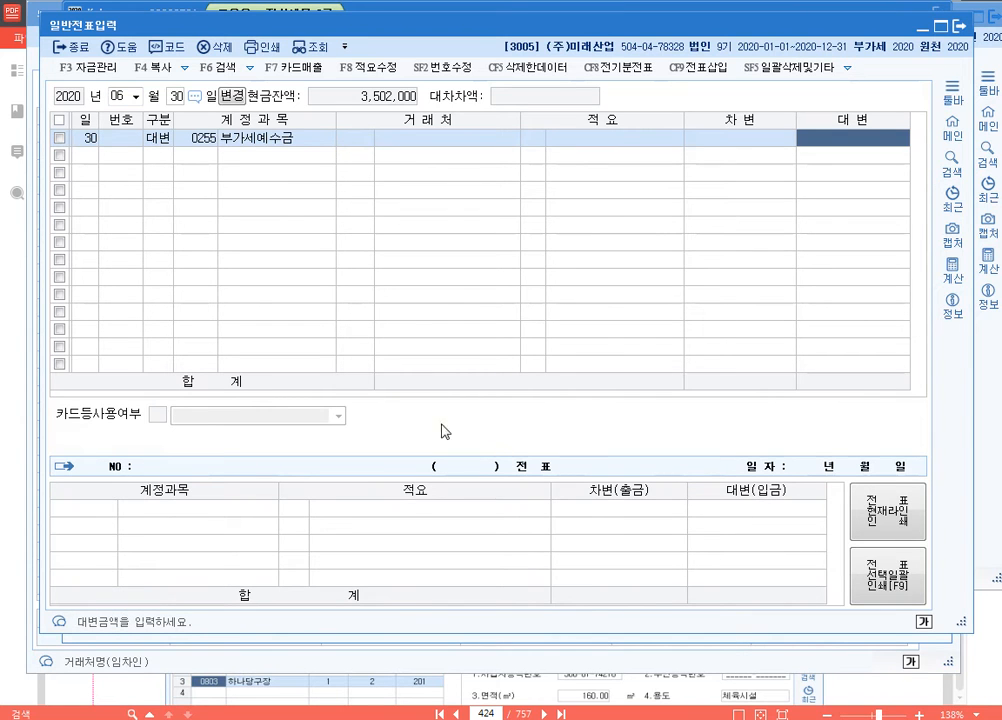
Step: Copy the 기타(정규영수증외매출분) 세액 of 29,537 from the 부가가치세신고서 into the 부가세예수금 line's 대변 amount
{"action": "key", "text": "alt+Tab"}
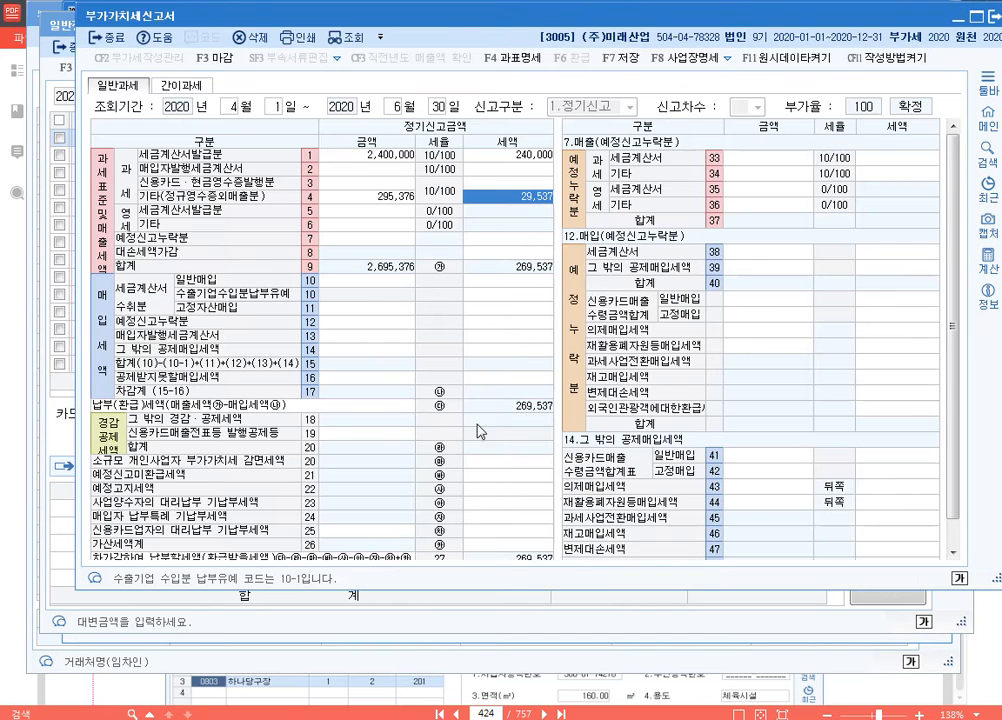
{"action": "left_click", "coordinate": [537, 205]}
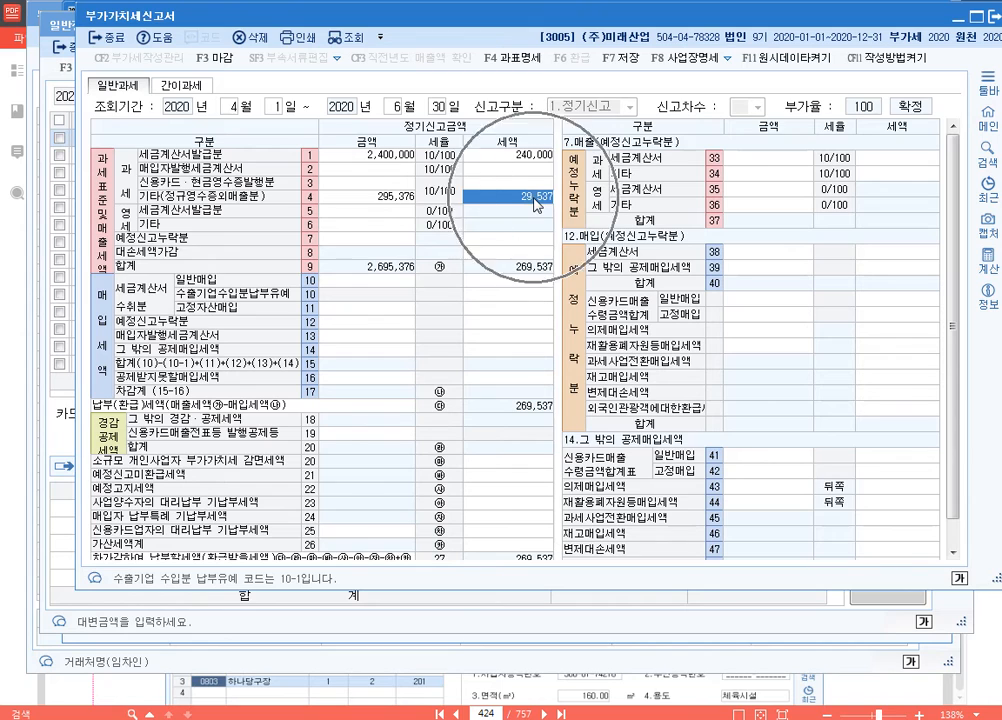
{"action": "key", "text": "ctrl"}
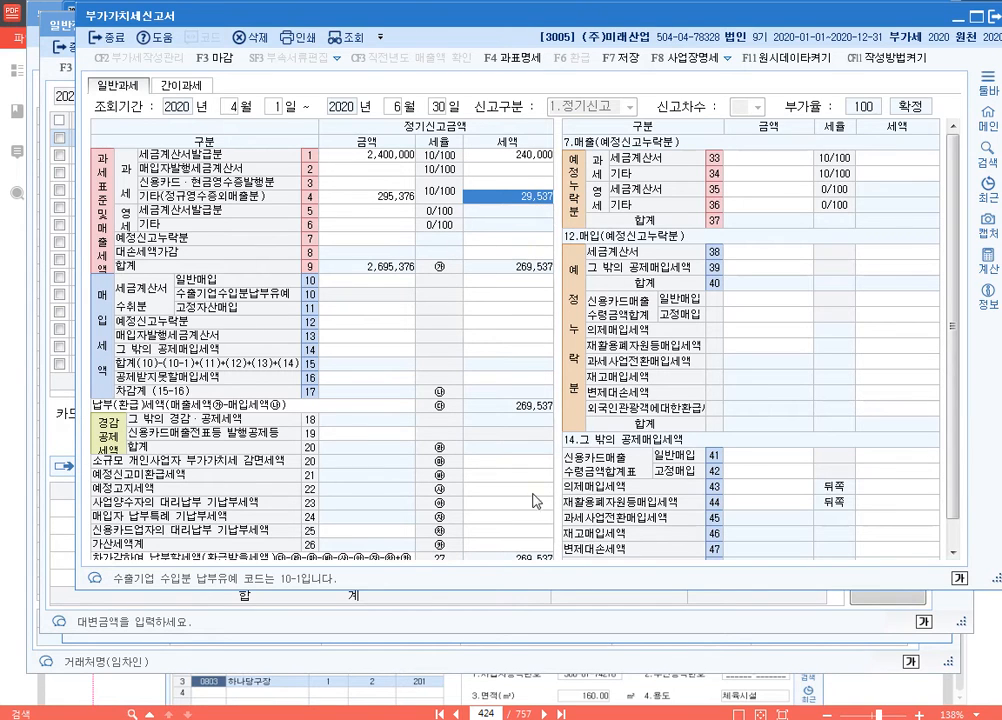
{"action": "key", "text": "alt+Tab"}
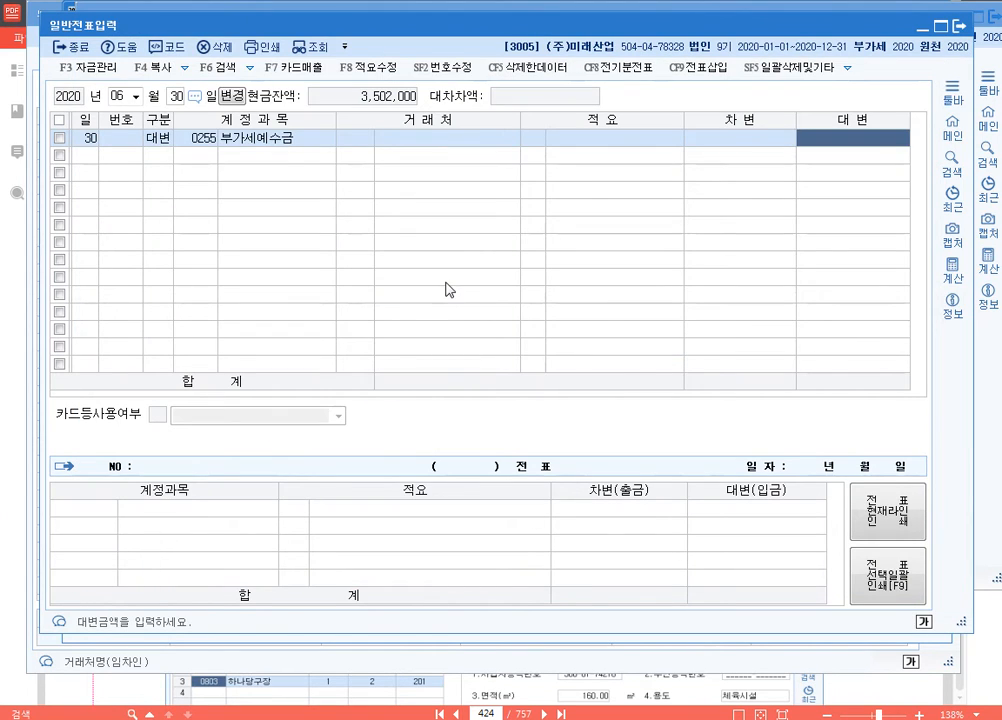
{"action": "type", "text": "29,537"}
{"action": "key", "text": "Return"}
Step: Add a balancing 차변 line for 0817 세금과공과 with amount 29,537 to the 6월 30일 voucher
{"action": "type", "text": "38"}
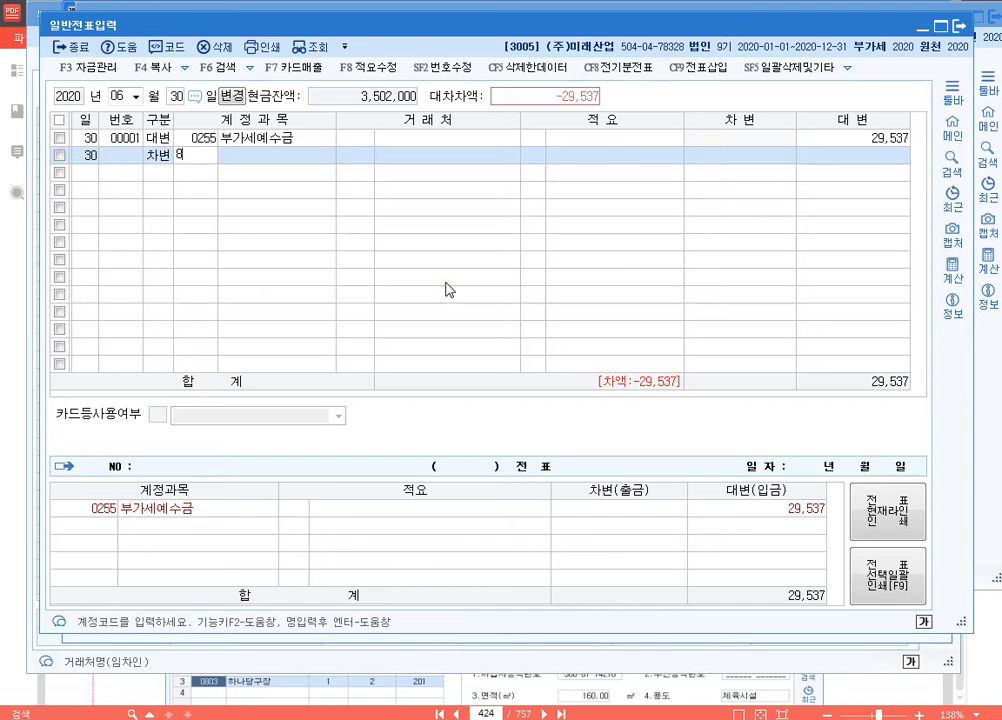
{"action": "type", "text": "31"}
{"action": "key", "text": "Return"}
{"action": "key", "text": "shift+Tab"}
{"action": "type", "text": "817"}
{"action": "key", "text": "Return"}
{"action": "key", "text": "Return"}
{"action": "key", "text": "Return"}
{"action": "key", "text": "Return"}
{"action": "key", "text": "Up"}
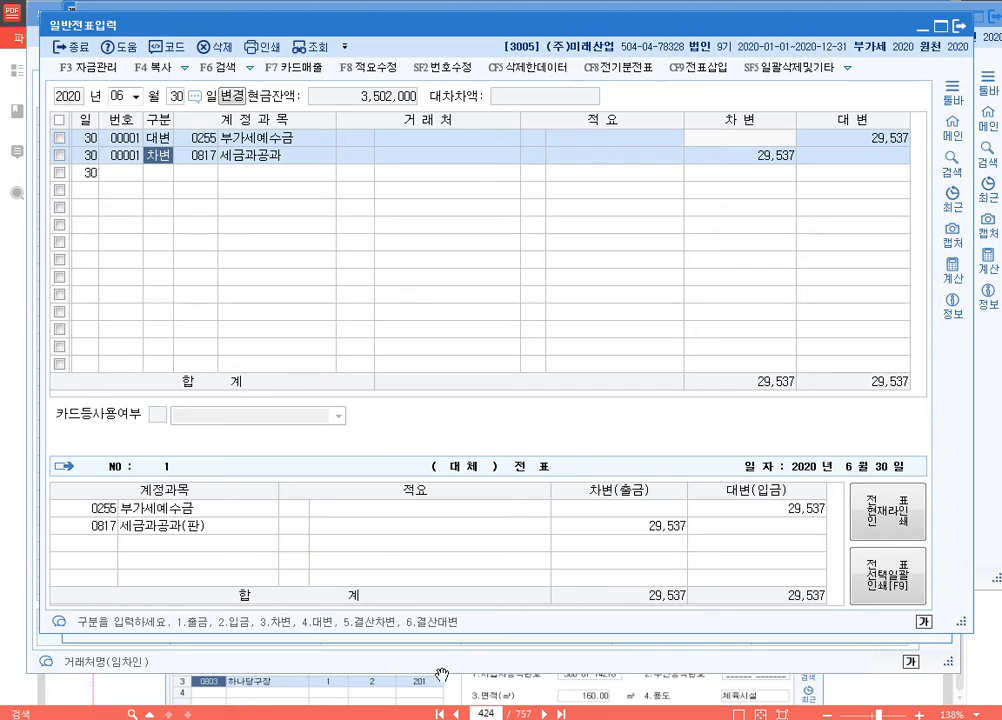
Step: Annotate row 4 기타 of the 부가가치세신고서 with "14.건별" using the screen pen, then clear the note and close the return
{"action": "left_click", "coordinate": [300, 718]}
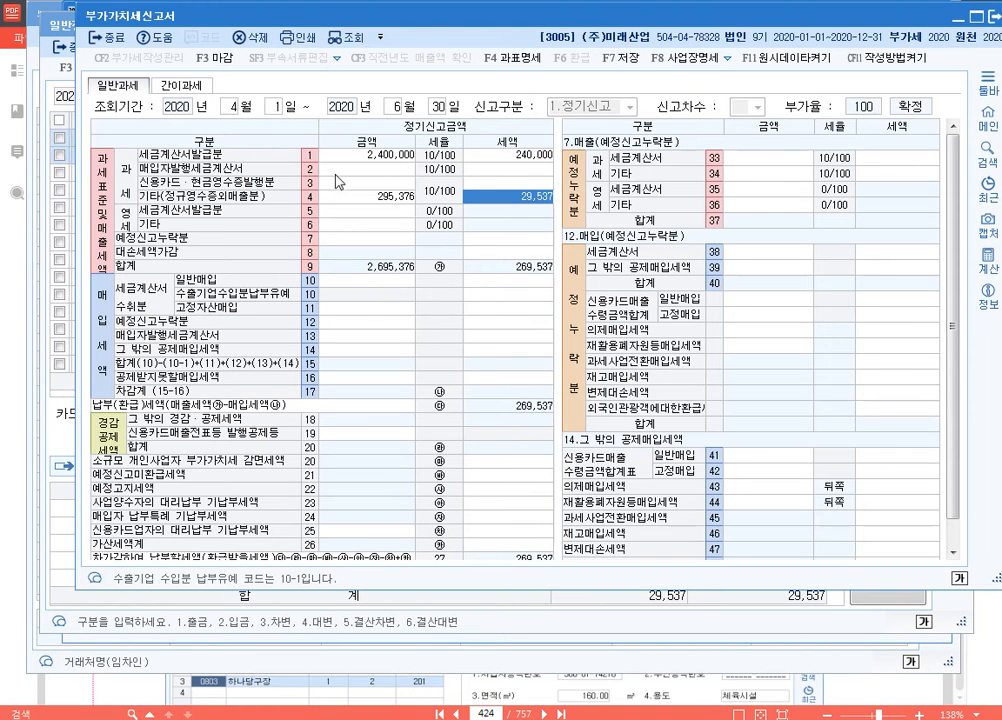
{"action": "left_click", "coordinate": [409, 199]}
{"action": "key", "text": "ctrl+F12"}
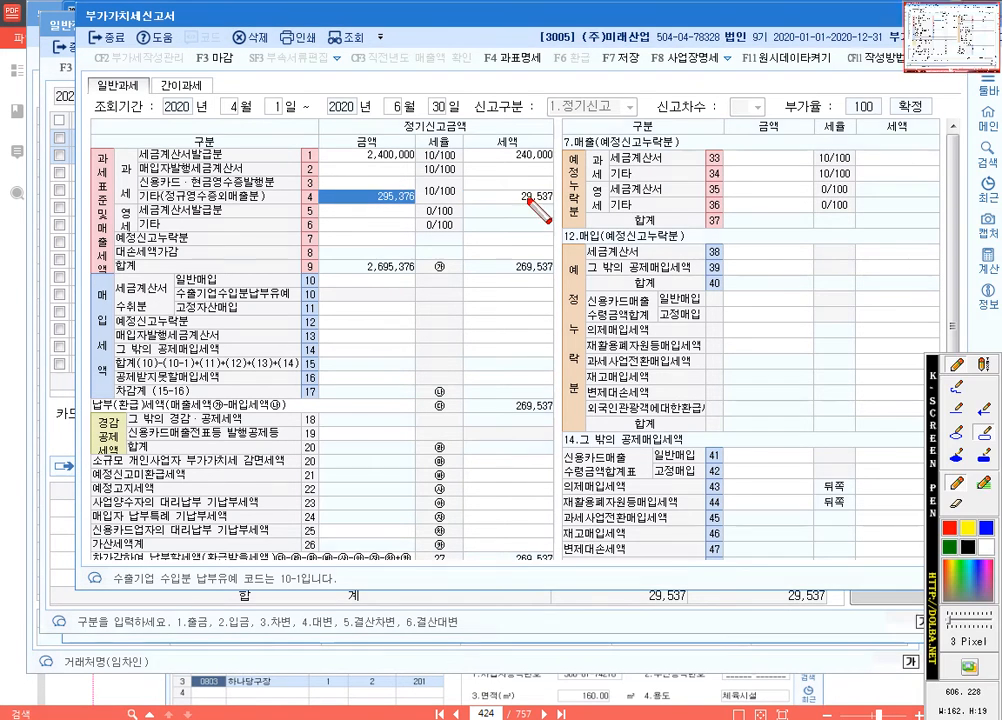
{"action": "left_click", "coordinate": [986, 366]}
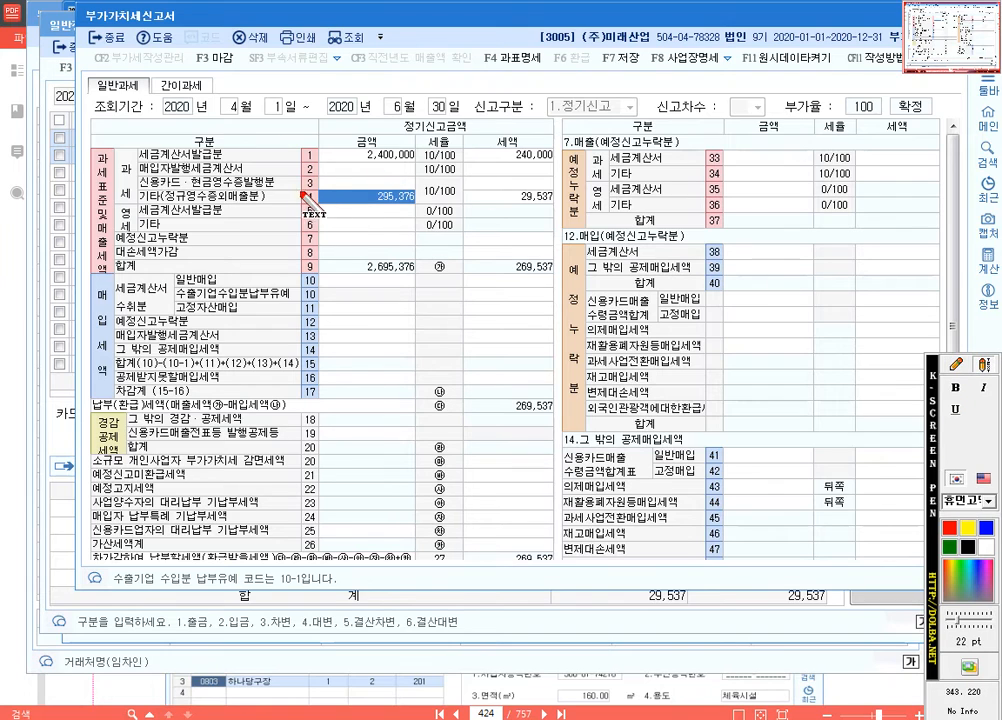
{"action": "left_click", "coordinate": [270, 196]}
{"action": "type", "text": "14"}
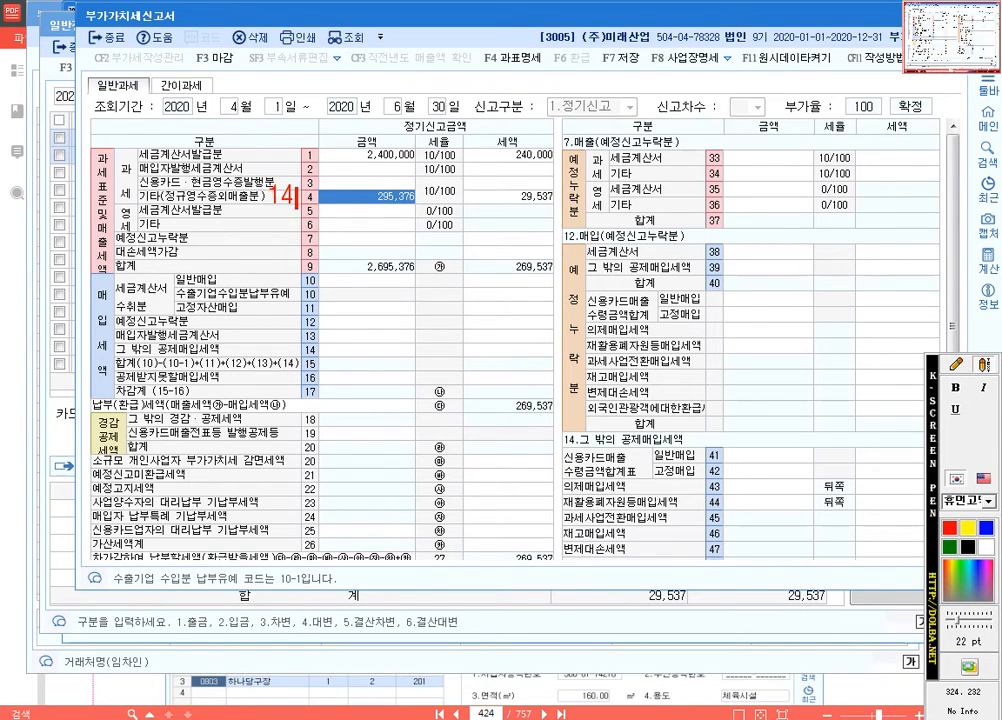
{"action": "type", "text": ".건별"}
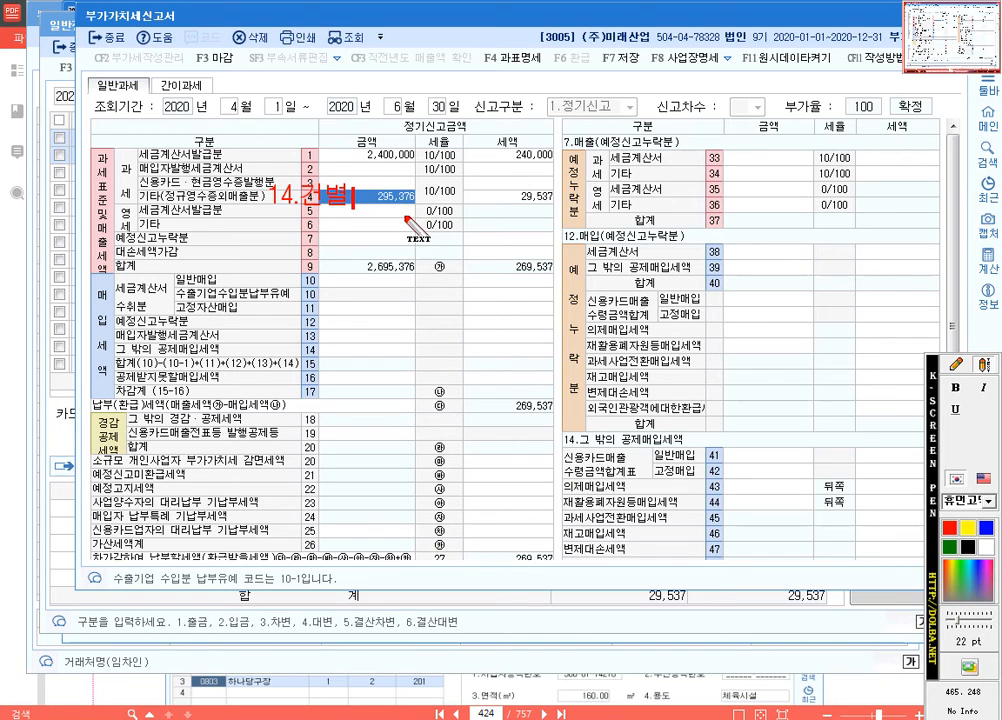
{"action": "key", "text": "Escape"}
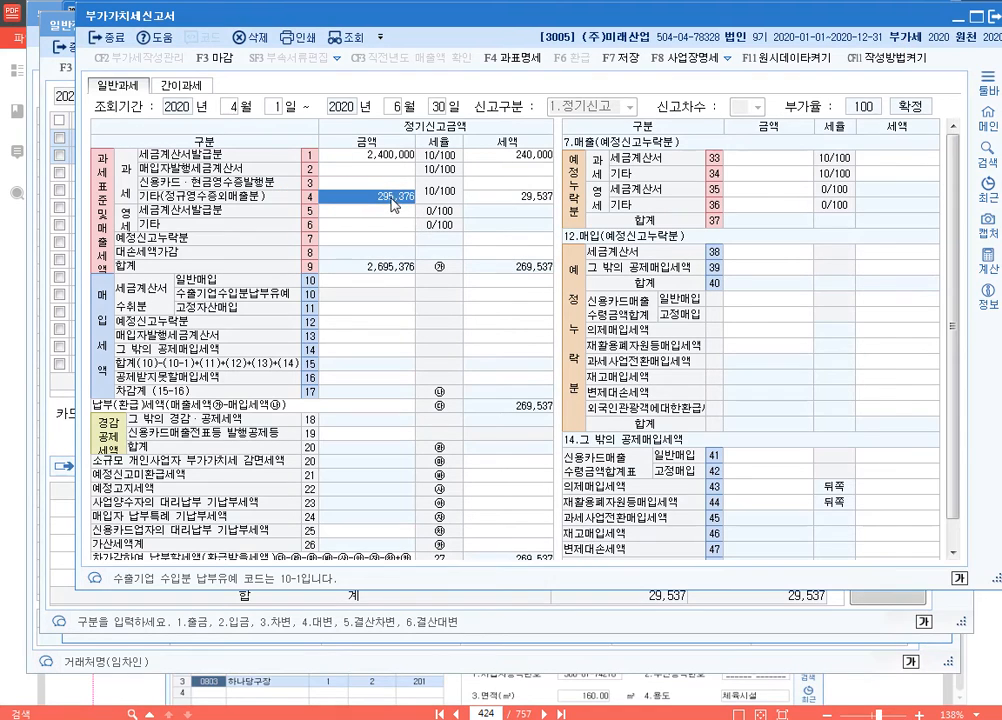
{"action": "left_click", "coordinate": [548, 198]}
{"action": "left_click", "coordinate": [390, 200]}
{"action": "key", "text": "Escape"}
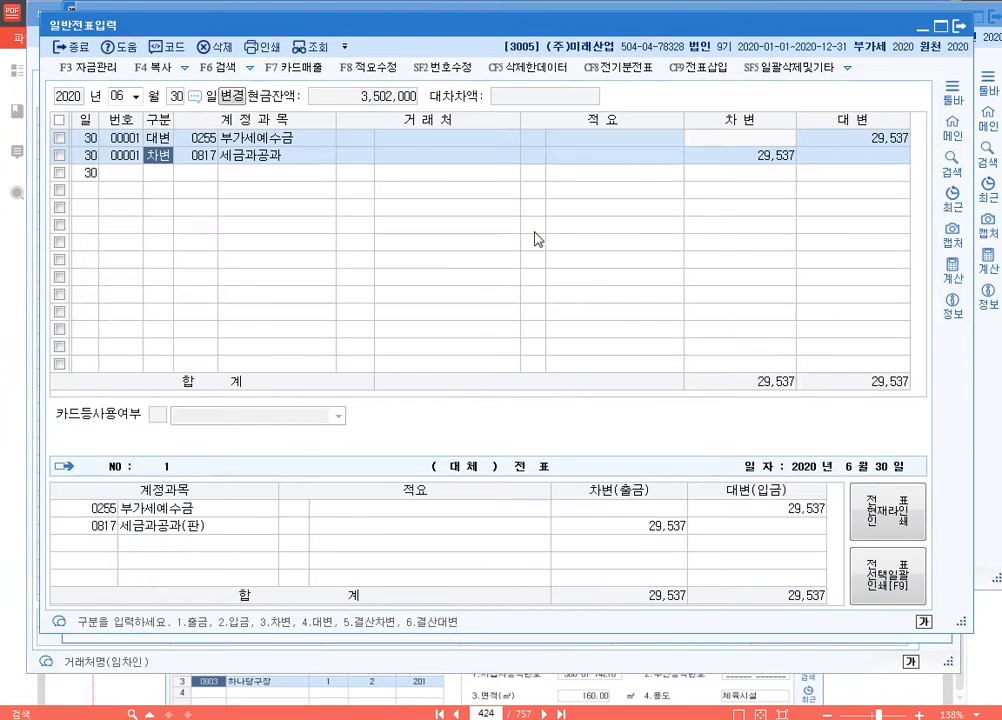
Step: Compare the 부가세예수금 대변 amount with the 세금과공과 차변 amount in the 6월 30일 voucher
{"action": "left_click", "coordinate": [895, 142]}
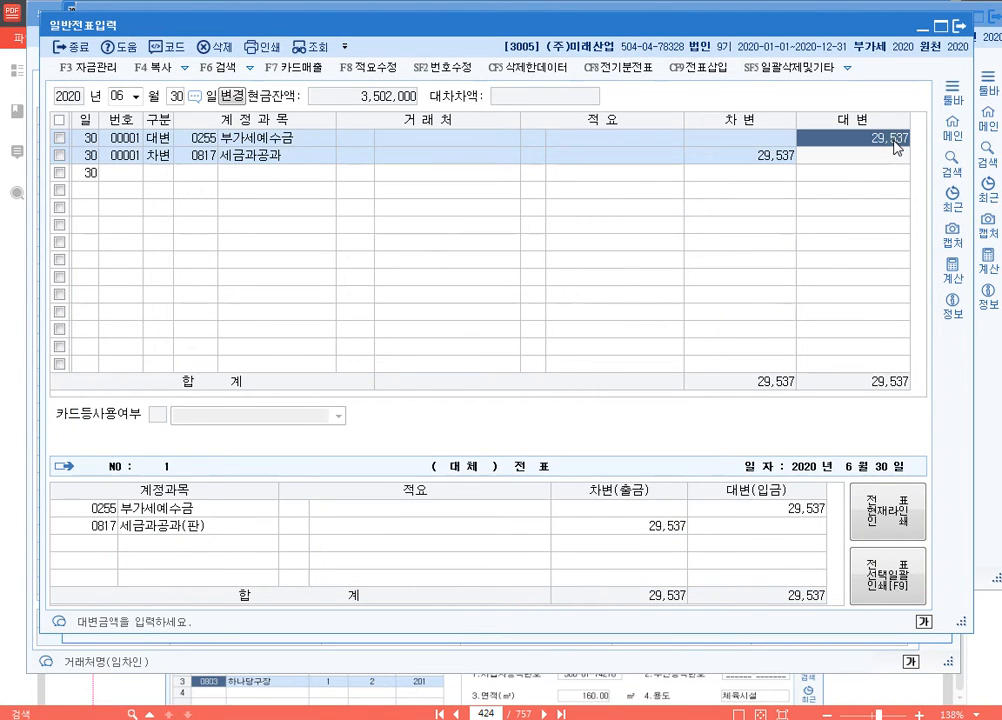
{"action": "left_click", "coordinate": [786, 158]}
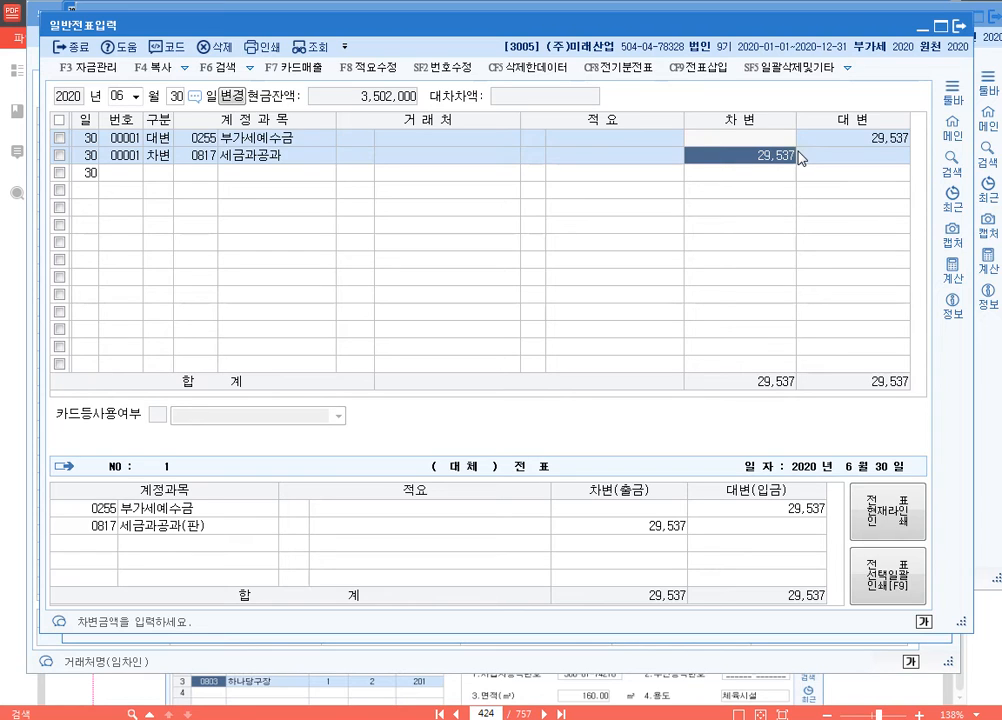
{"action": "left_click", "coordinate": [848, 143]}
{"action": "left_click", "coordinate": [759, 157]}
{"action": "left_click", "coordinate": [845, 125]}
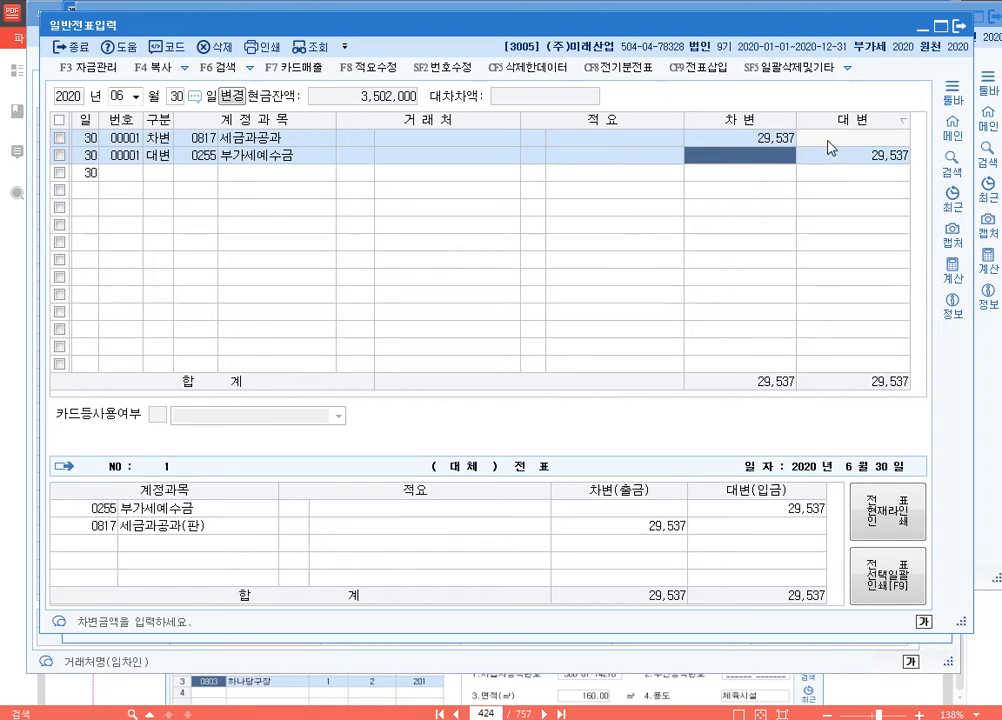
{"action": "left_click", "coordinate": [857, 122]}
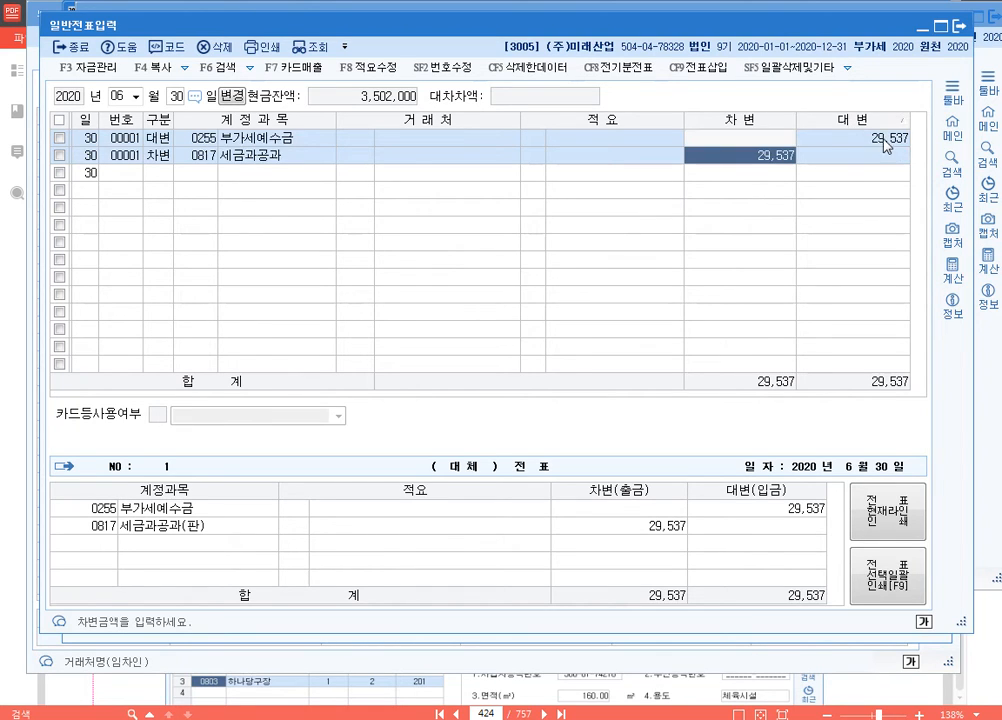
{"action": "left_click", "coordinate": [876, 140]}
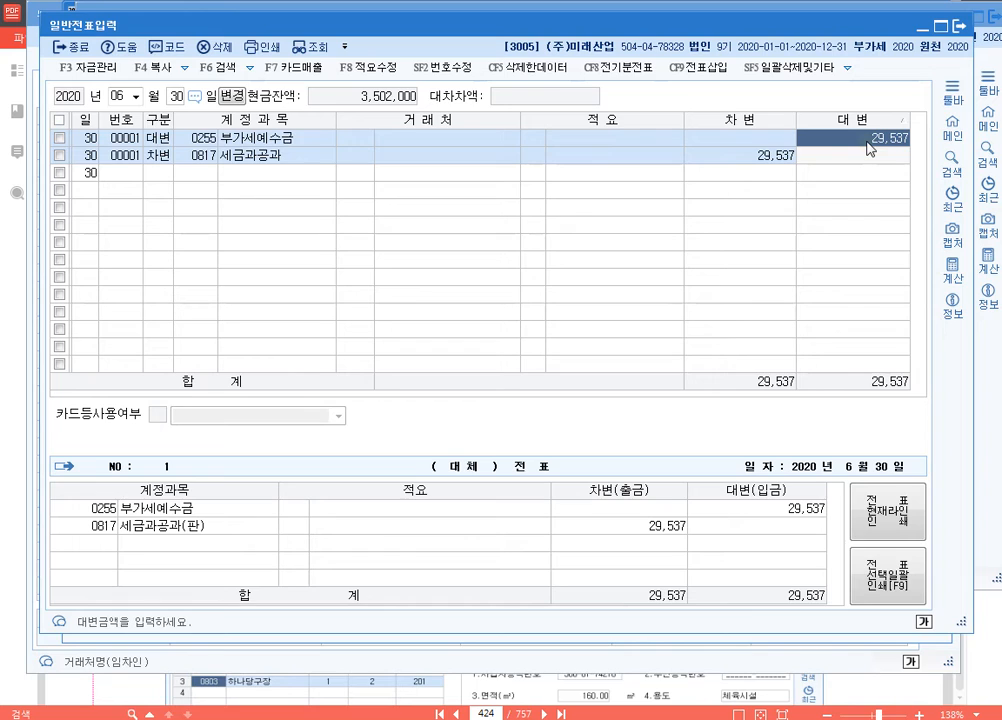
{"action": "left_click", "coordinate": [765, 158]}
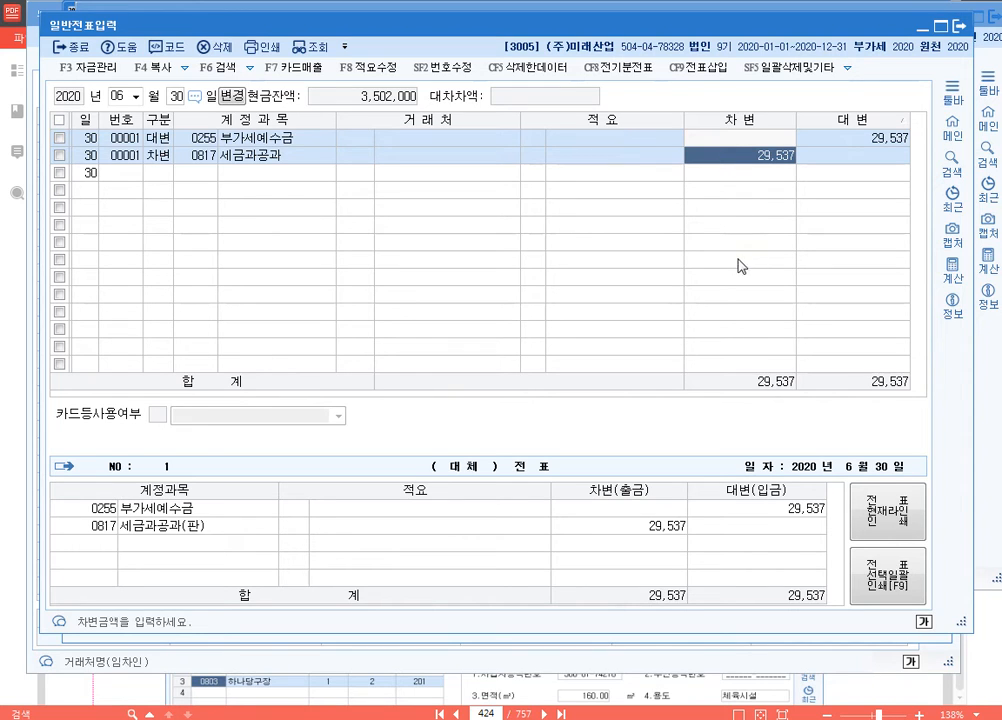
Step: Close 일반전표입력 and open 매입매출전표입력 for 2020-06-30
{"action": "key", "text": "Escape"}
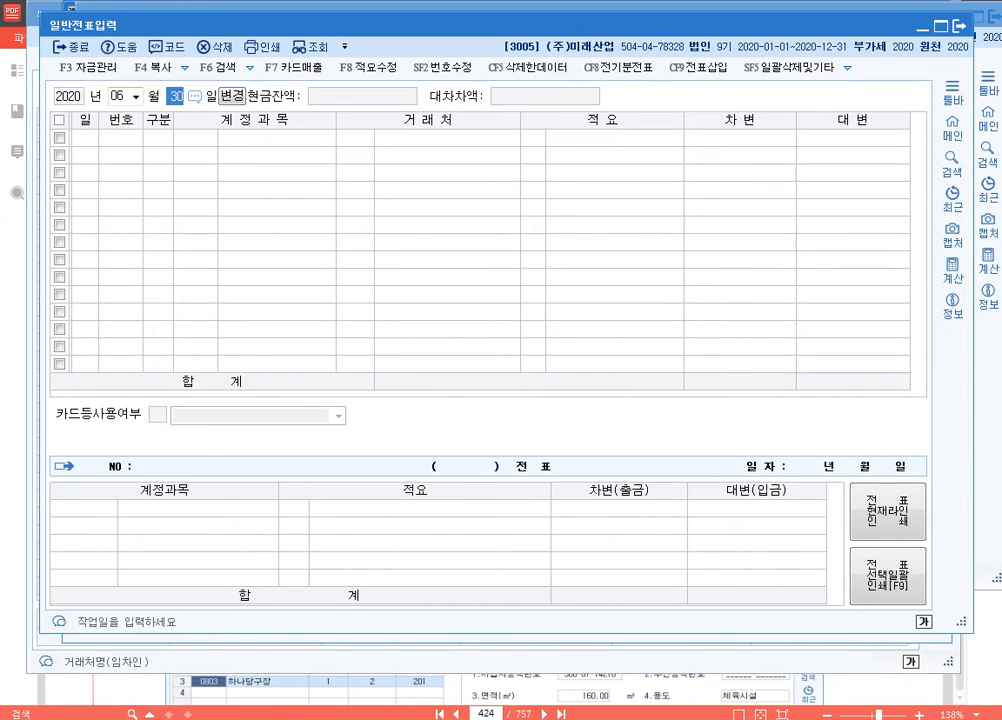
{"action": "key", "text": "Escape"}
{"action": "left_click", "coordinate": [192, 148]}
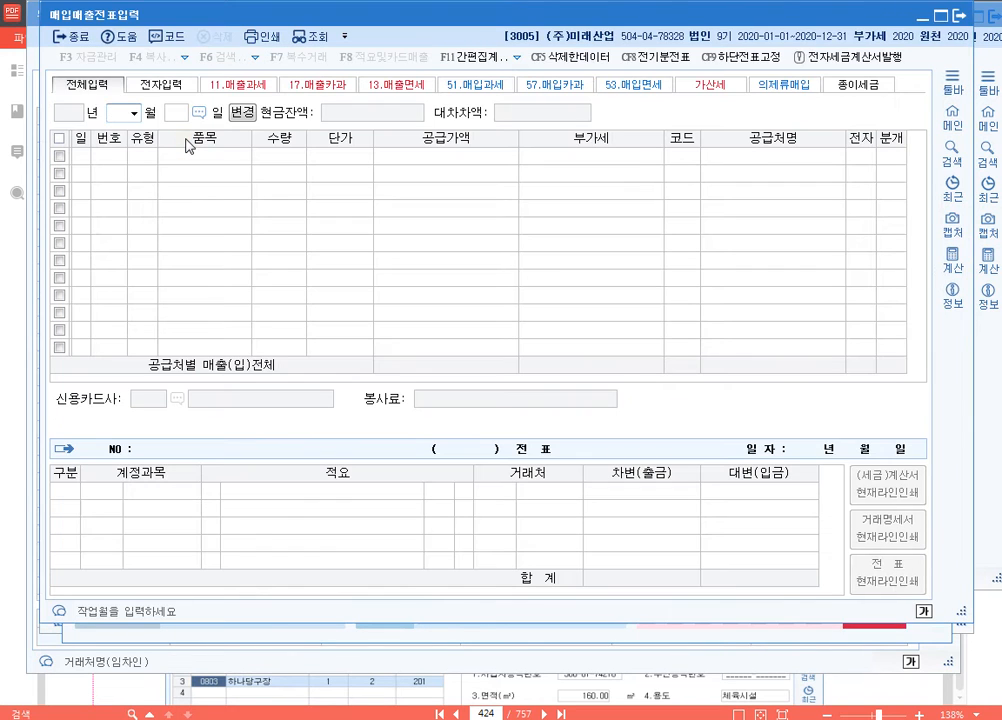
{"action": "type", "text": "30"}
{"action": "key", "text": "Return"}
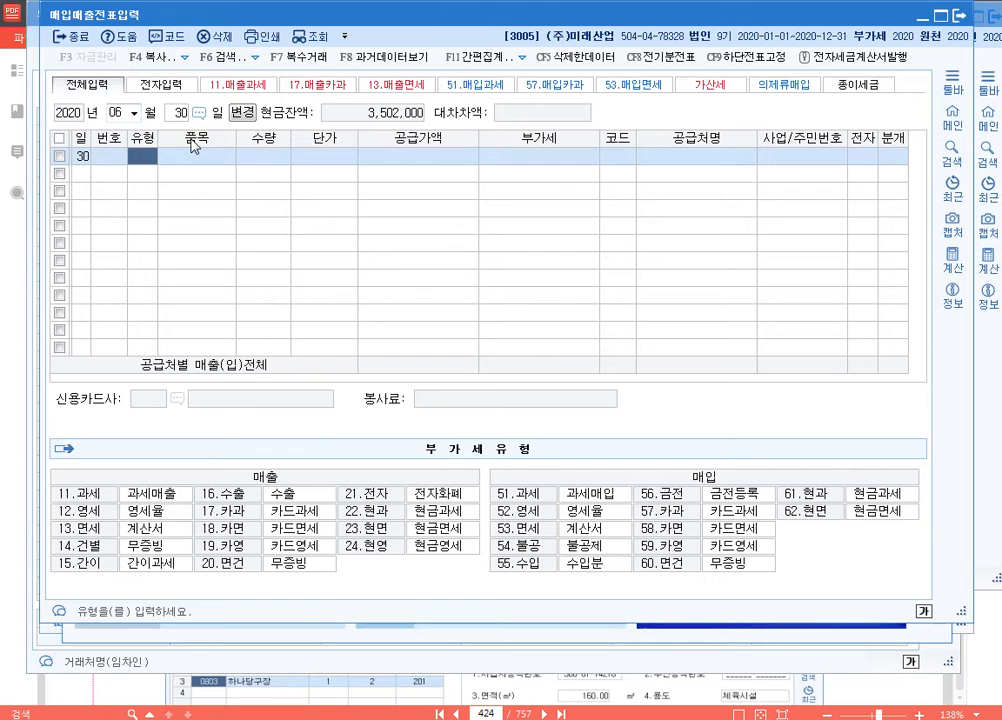
Step: Start a 14.건별 sales line with 품목 간주임대료, leaving 수량 and 단가 empty
{"action": "type", "text": "14"}
{"action": "key", "text": "Return"}
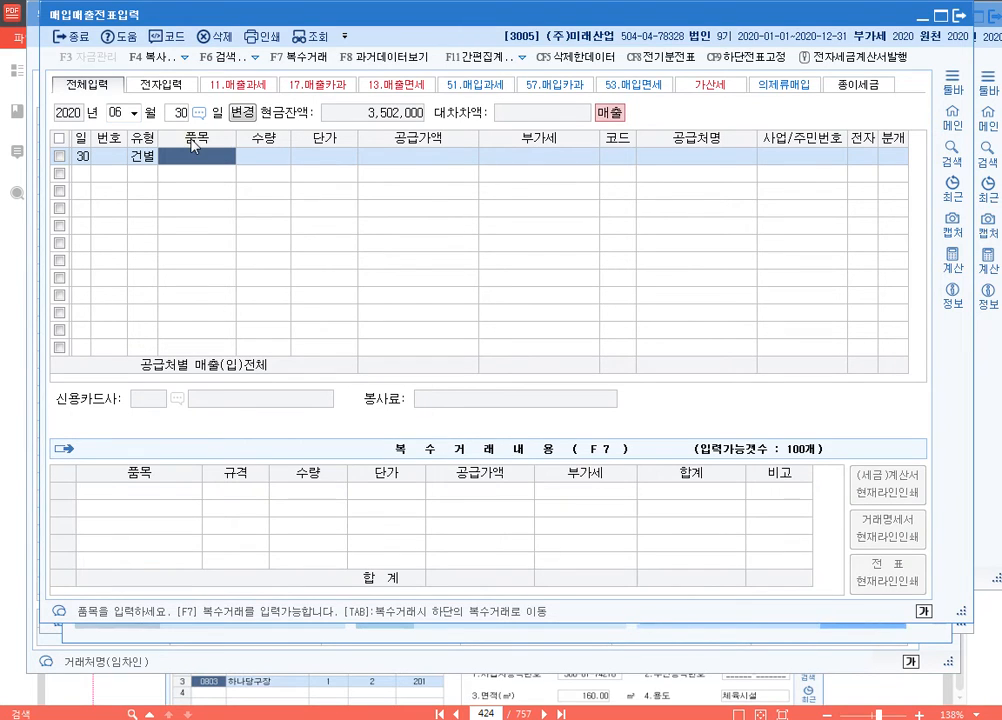
{"action": "type", "text": "간주임대료"}
{"action": "key", "text": "Return"}
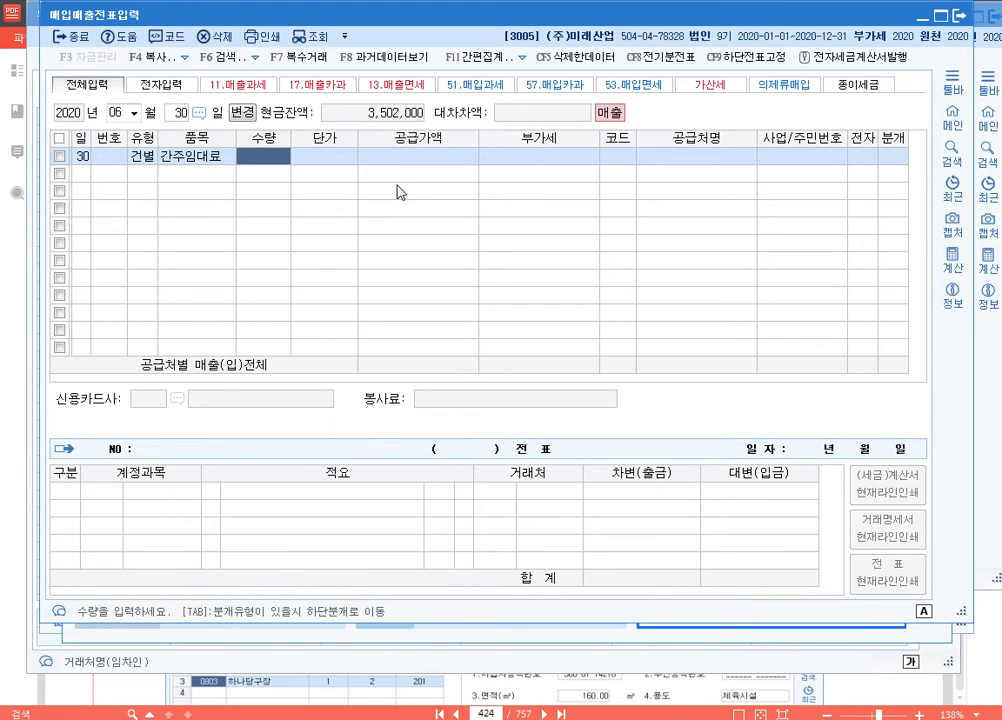
{"action": "key", "text": "Return"}
{"action": "key", "text": "Return"}
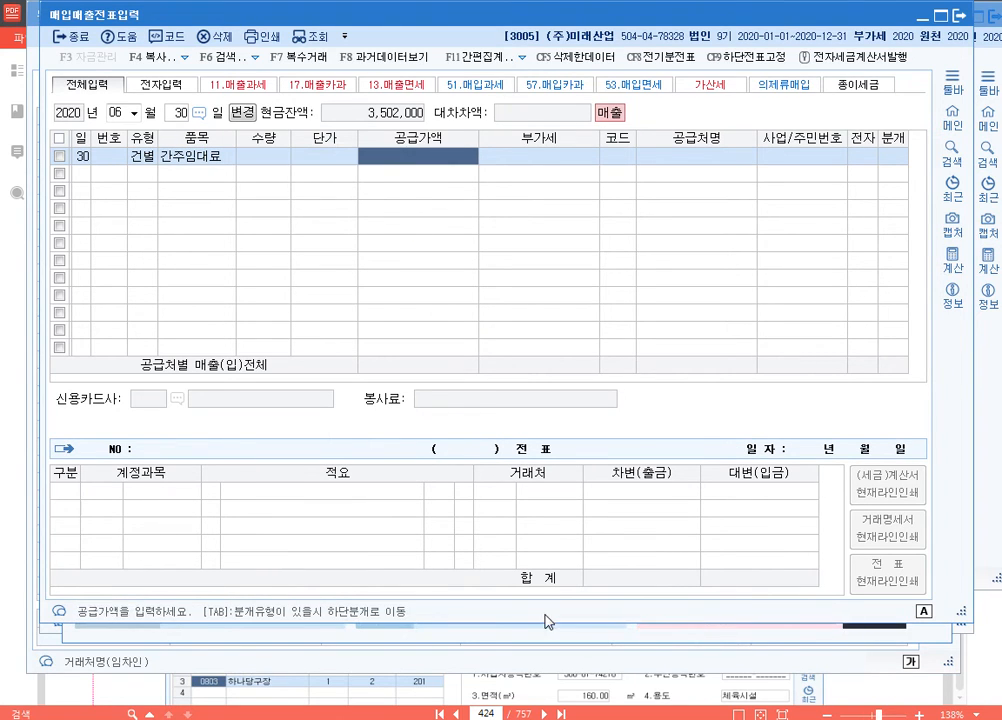
Step: Shorten the 매입매출전표입력 window and place it over 부동산임대공급가액명세서 so the 전체합계 간주임대료 stays readable
{"action": "left_click_drag", "start_coordinate": [581, 619], "coordinate": [581, 485]}
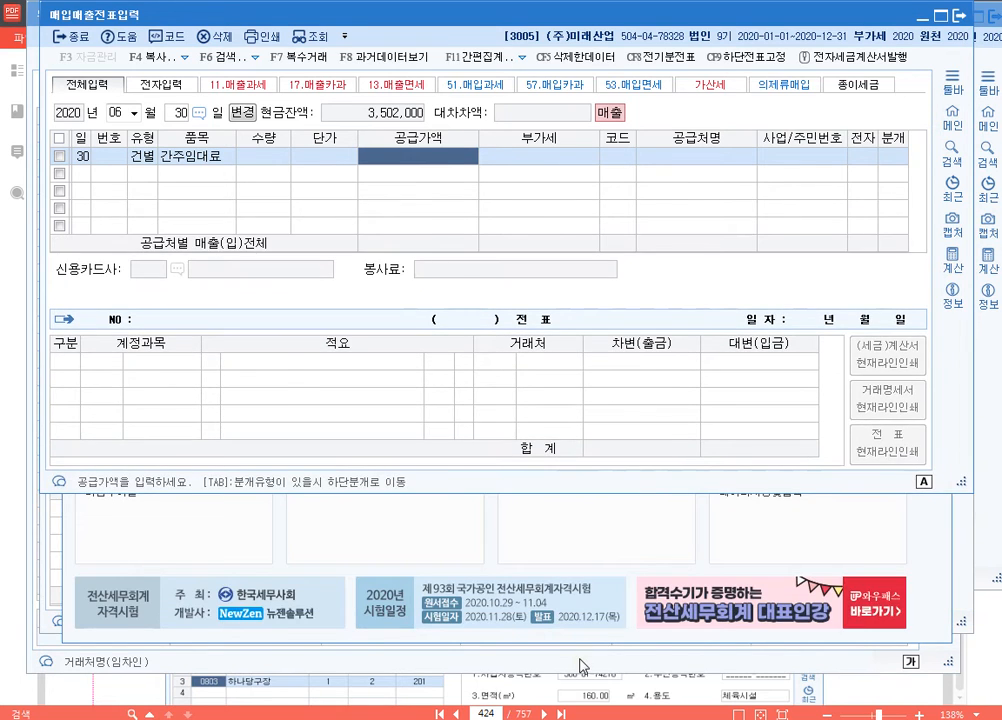
{"action": "left_click", "coordinate": [580, 665]}
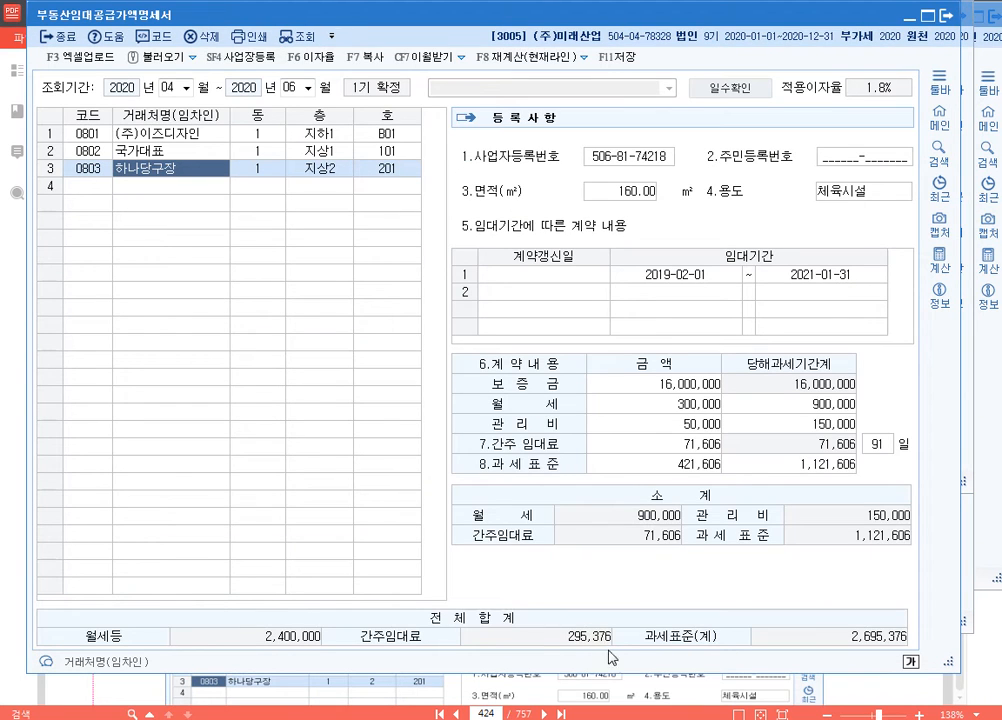
{"action": "mouse_move", "coordinate": [564, 718]}
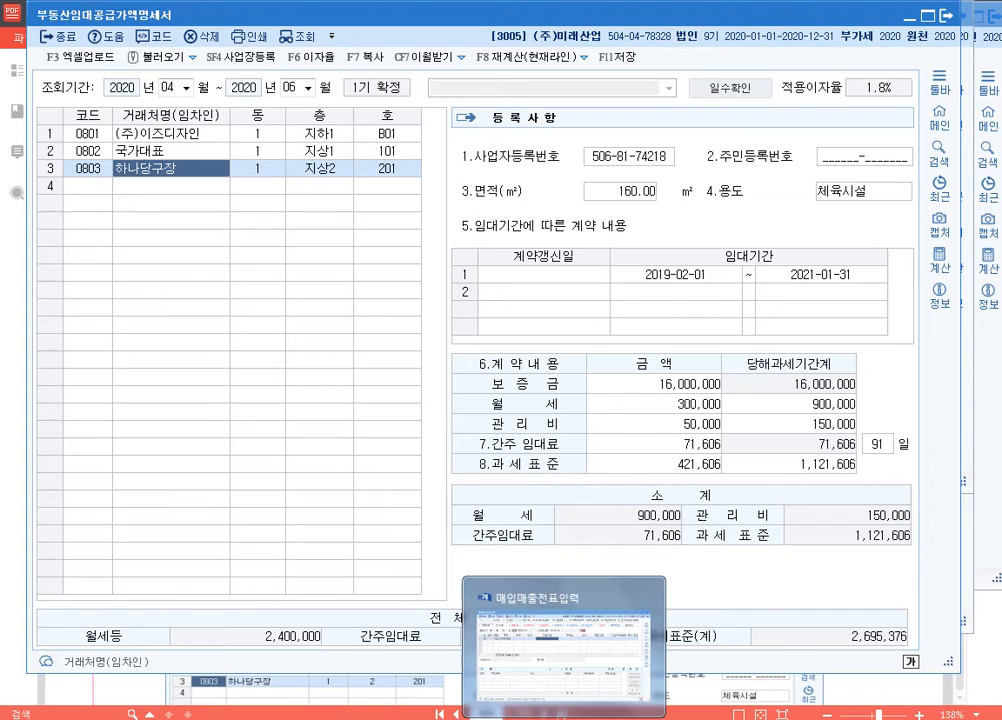
{"action": "left_click", "coordinate": [564, 655]}
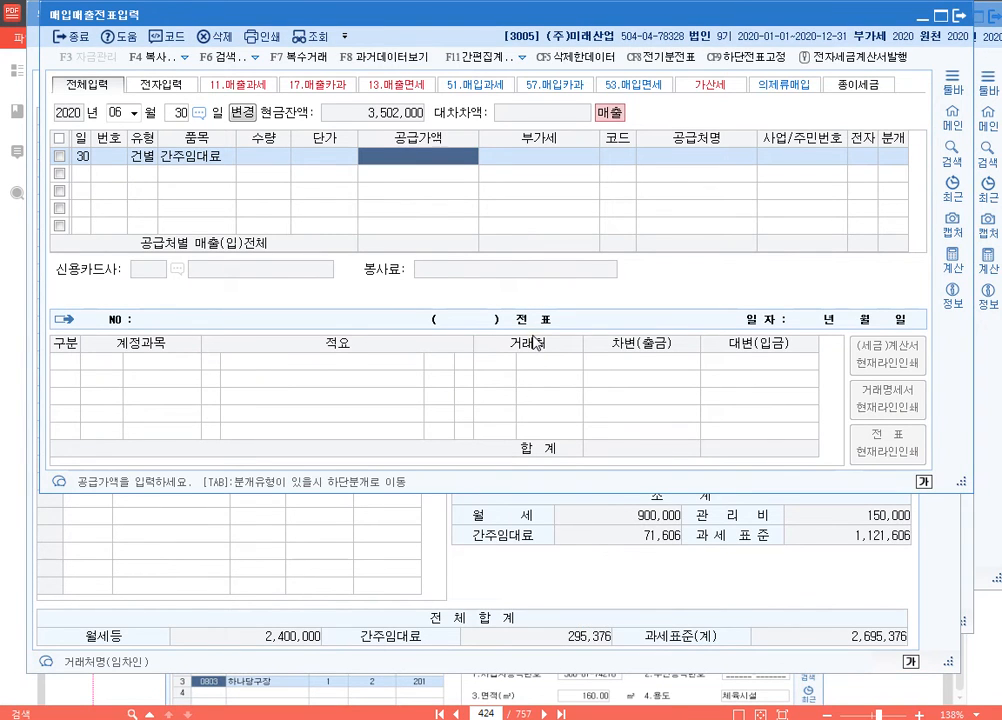
Step: Try entering 295,376 directly as the 공급가액 of the 건별 line, then delete that line
{"action": "type", "text": "295,376"}
{"action": "key", "text": "Return"}
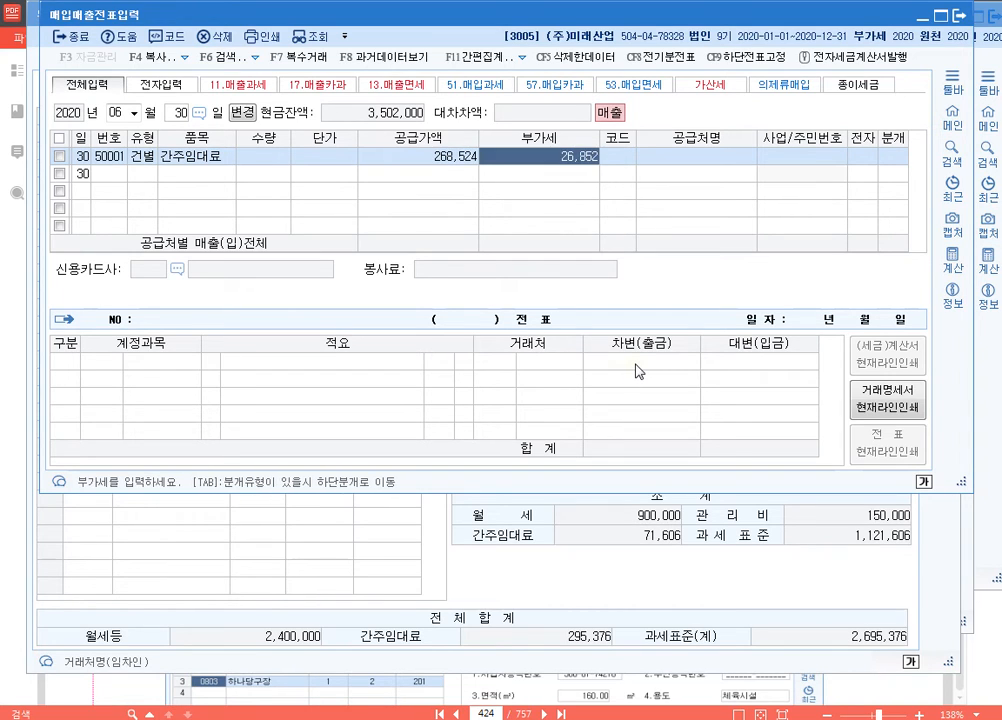
{"action": "key", "text": "Left"}
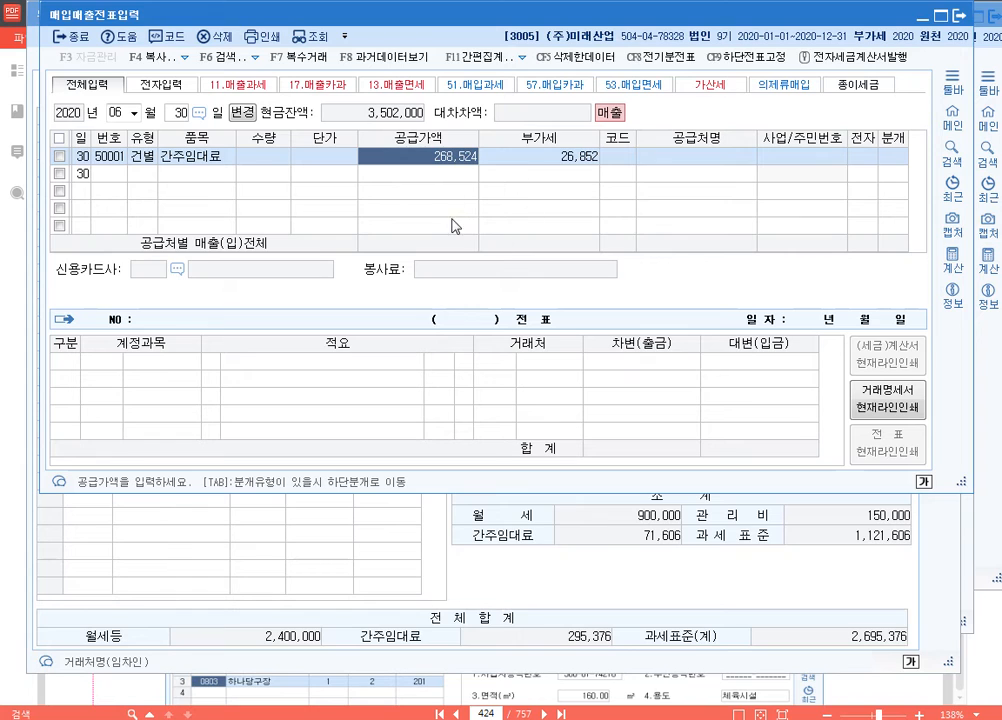
{"action": "left_click", "coordinate": [59, 156]}
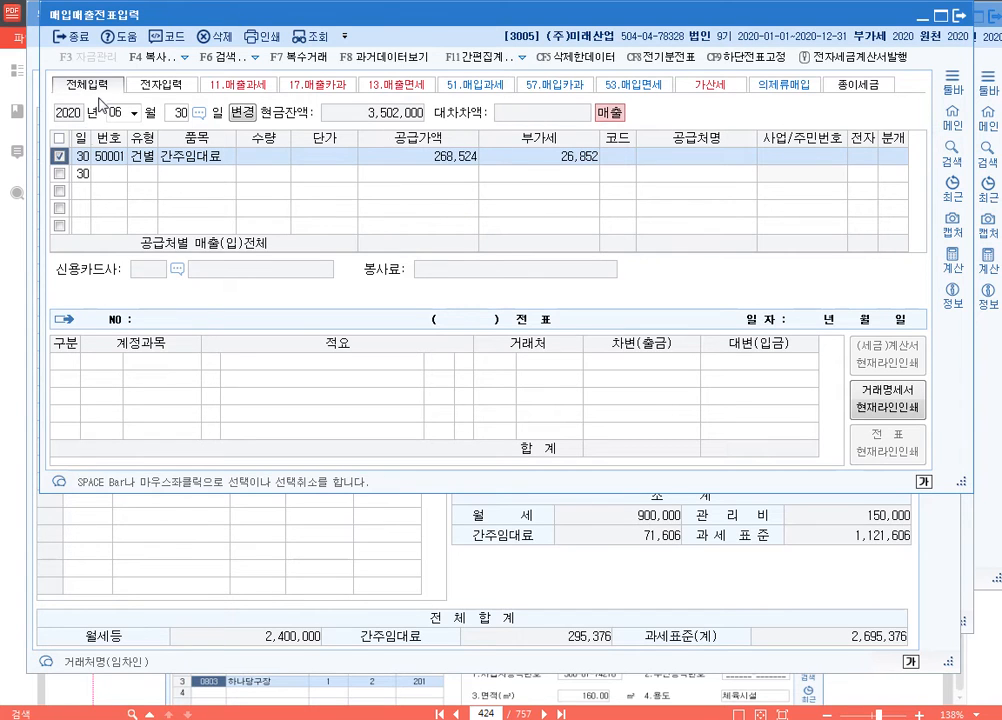
{"action": "left_click", "coordinate": [218, 38]}
{"action": "key", "text": "Return"}
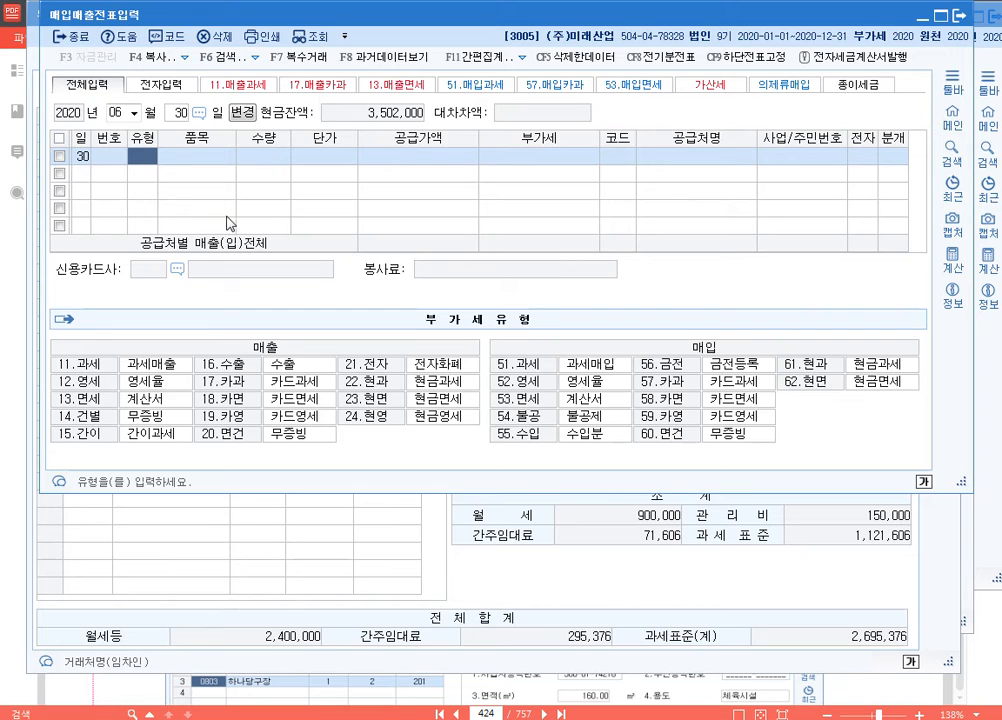
Step: Enter an 11.과세 sales line for 6월 30일 with 품목 간주임대료 and 공급가액 295,376
{"action": "type", "text": "11"}
{"action": "key", "text": "Return"}
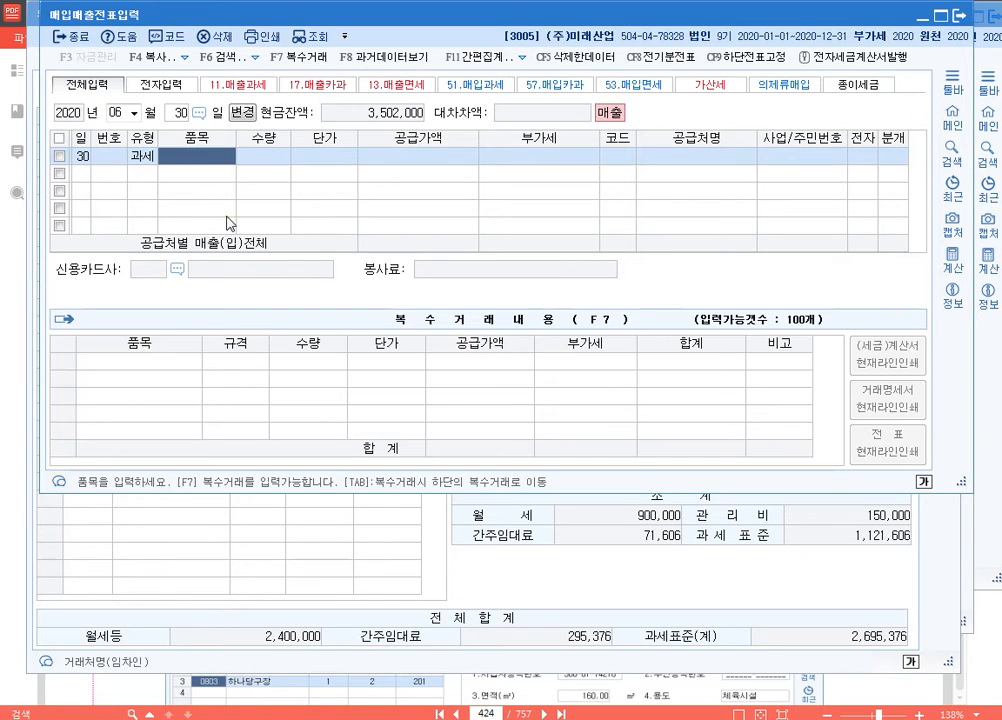
{"action": "type", "text": "간주임대료"}
{"action": "key", "text": "Return"}
{"action": "key", "text": "Return"}
{"action": "key", "text": "Return"}
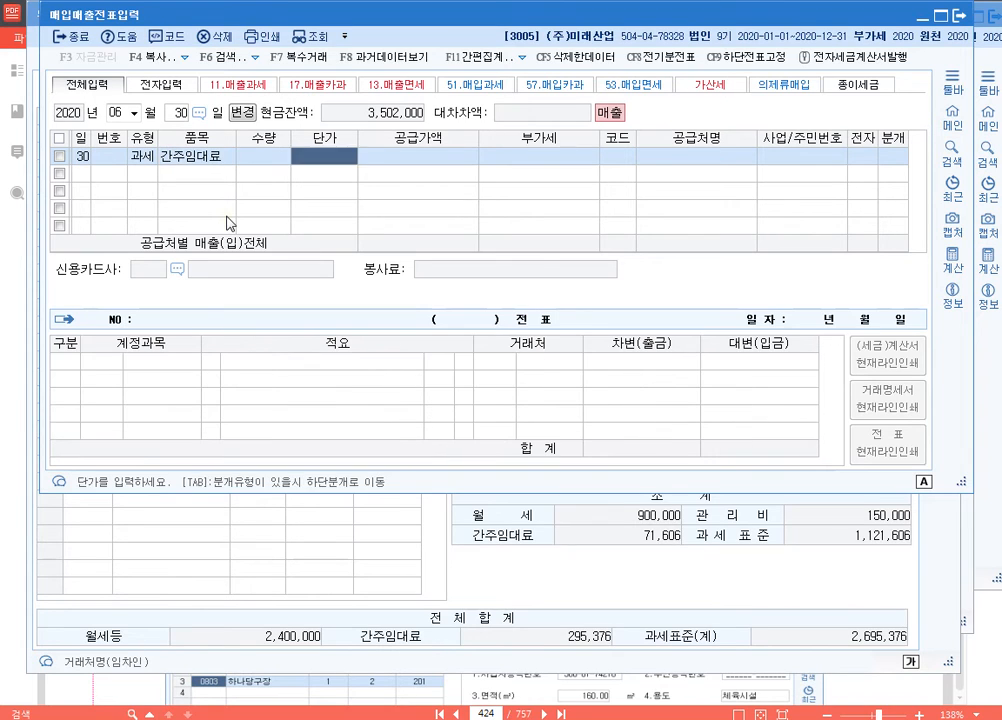
{"action": "type", "text": "29"}
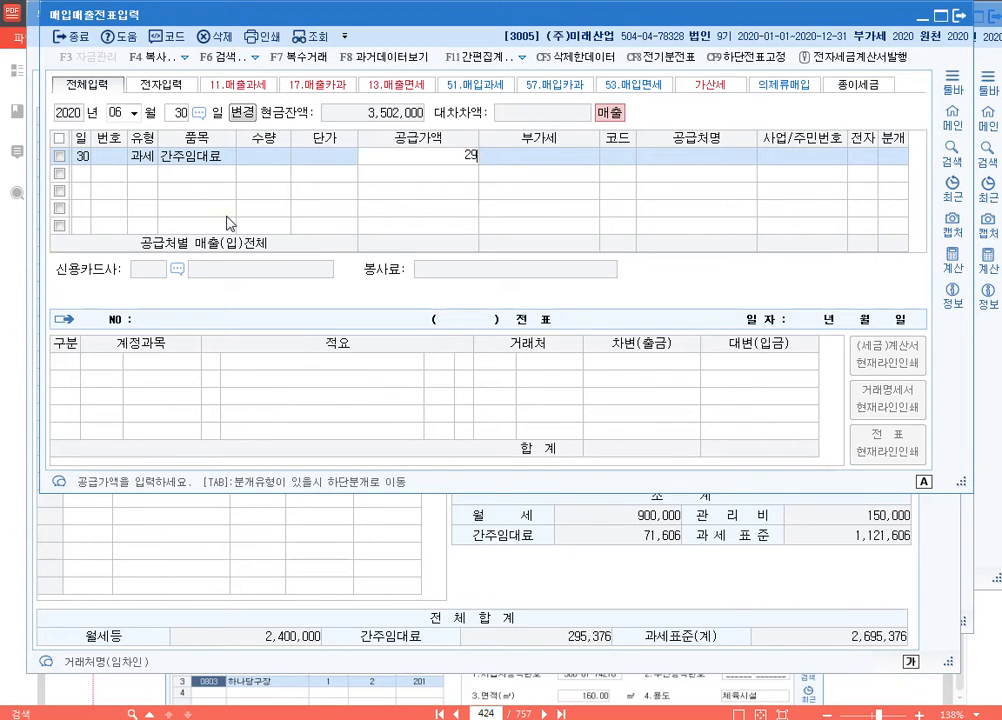
{"action": "type", "text": "5,376"}
{"action": "key", "text": "Return"}
Step: Change the 유형 of the 간주임대료 line to 14.건별 and check its 공급가액 and 부가세
{"action": "key", "text": "Left"}
{"action": "key", "text": "Left"}
{"action": "key", "text": "Left"}
{"action": "key", "text": "Left"}
{"action": "key", "text": "Left"}
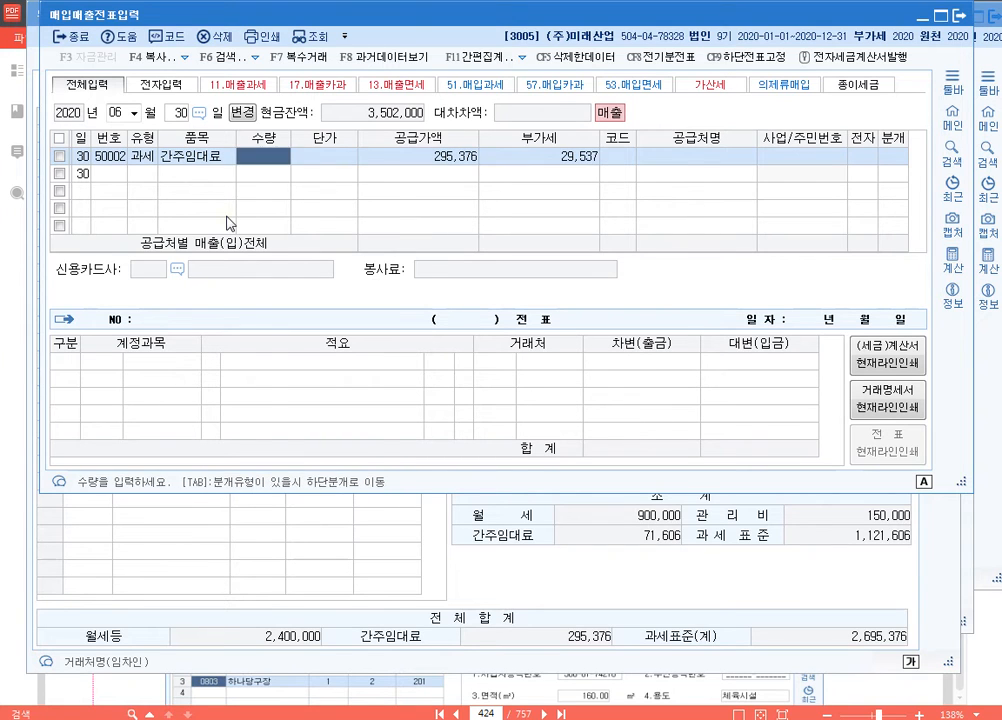
{"action": "key", "text": "Return"}
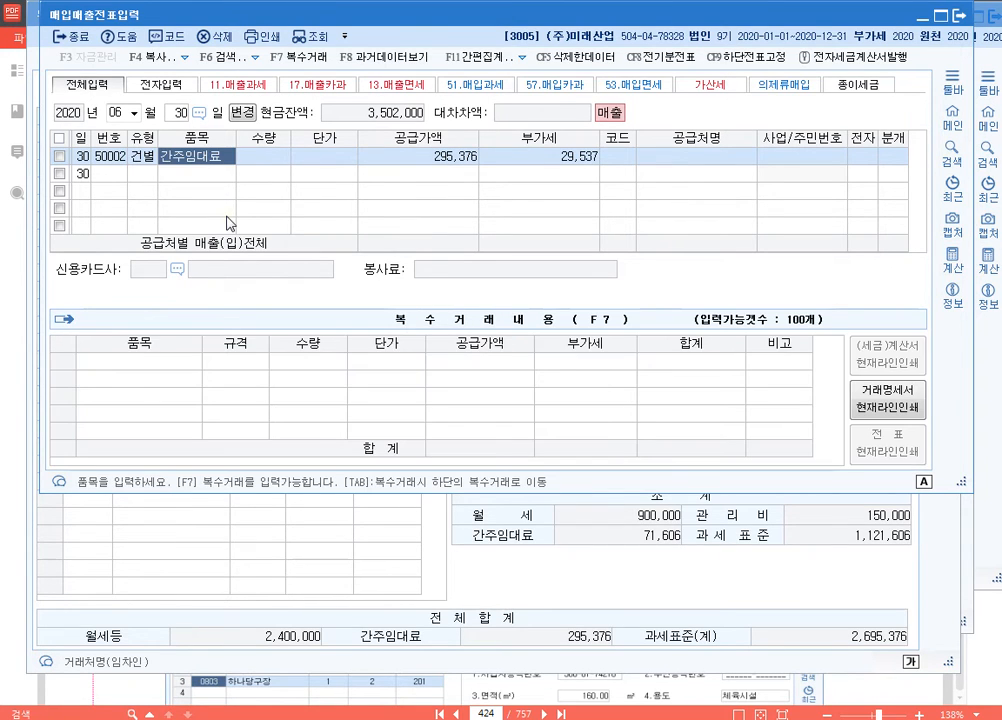
{"action": "key", "text": "Left"}
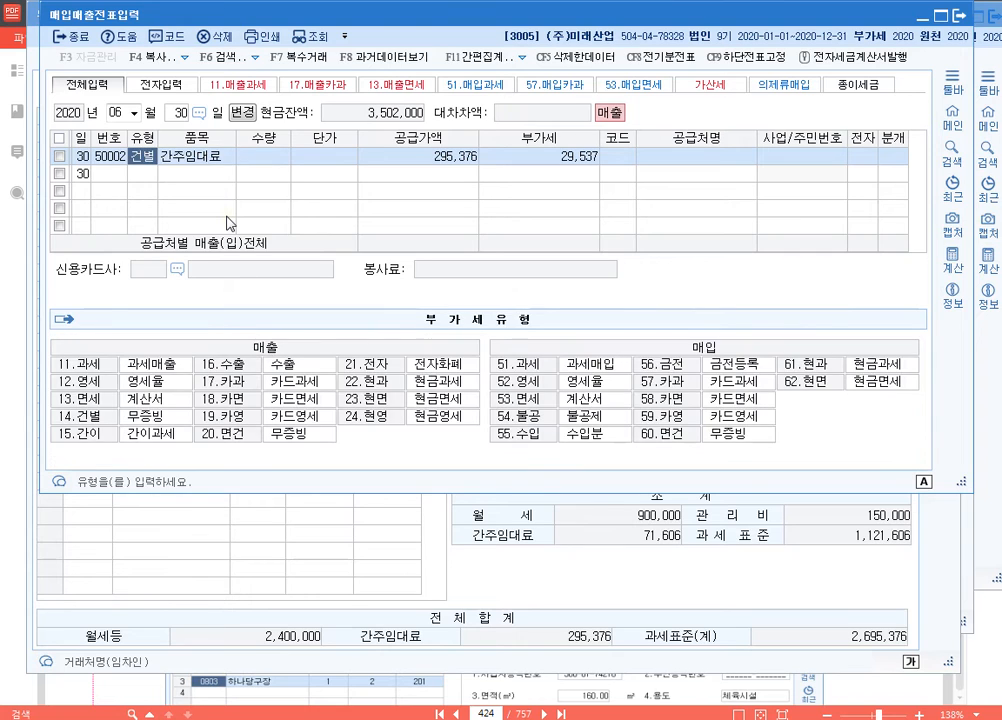
{"action": "key", "text": "Return"}
{"action": "key", "text": "Return"}
{"action": "key", "text": "Return"}
{"action": "key", "text": "Return"}
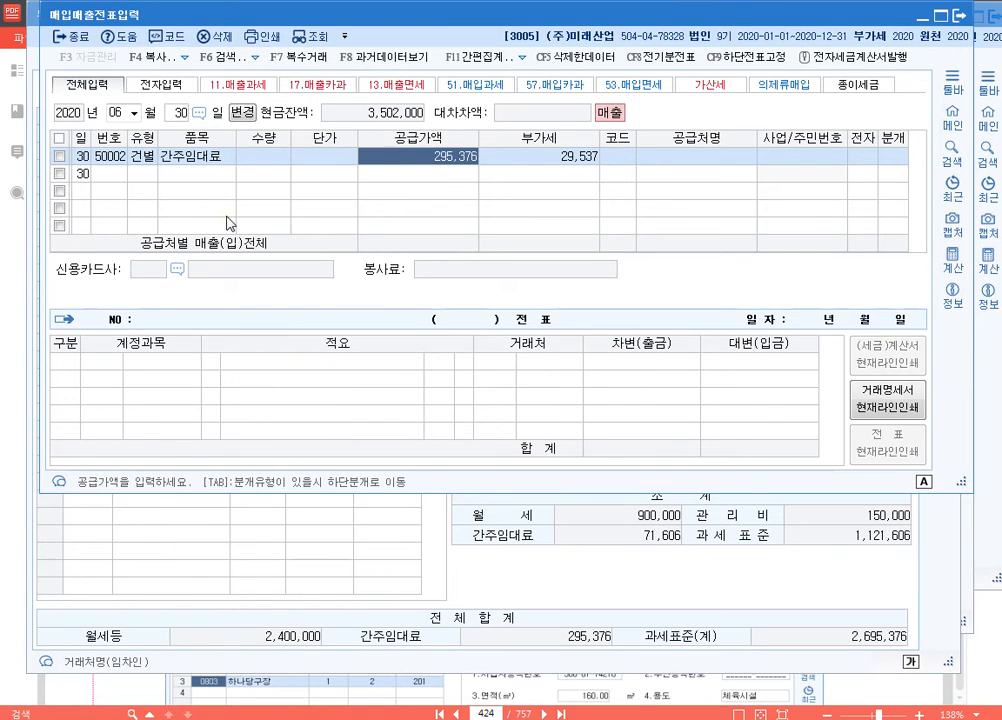
{"action": "key", "text": "Return"}
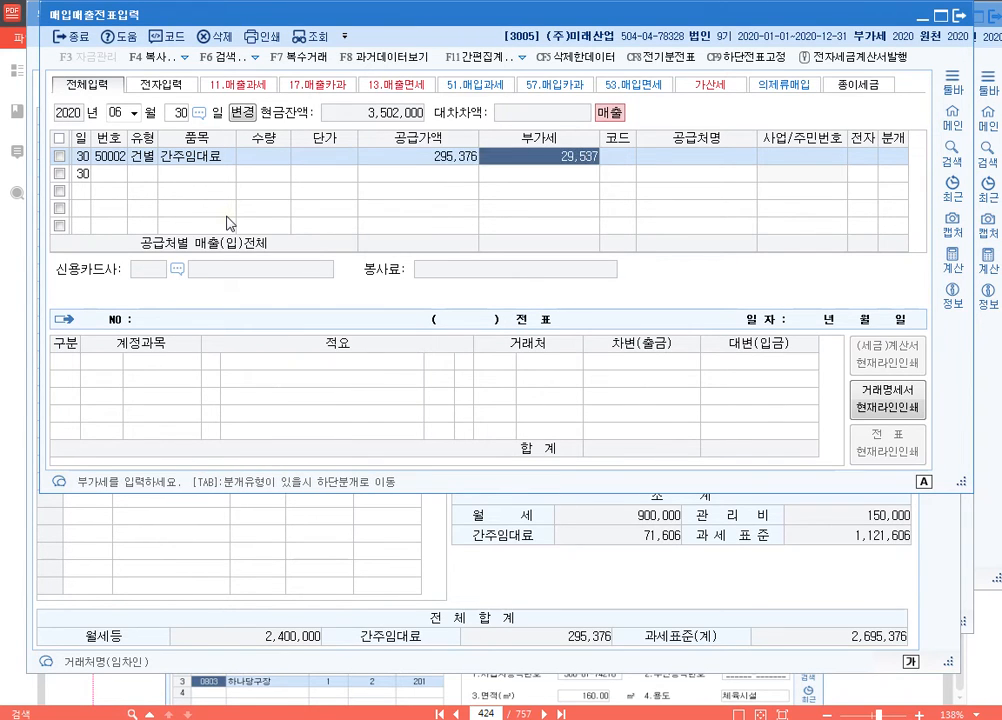
Step: Set the 분개 type of the 건별 간주임대료 line to 3.혼합
{"action": "key", "text": "Return"}
{"action": "key", "text": "Return"}
{"action": "key", "text": "Return"}
{"action": "key", "text": "Return"}
{"action": "key", "text": "Up"}
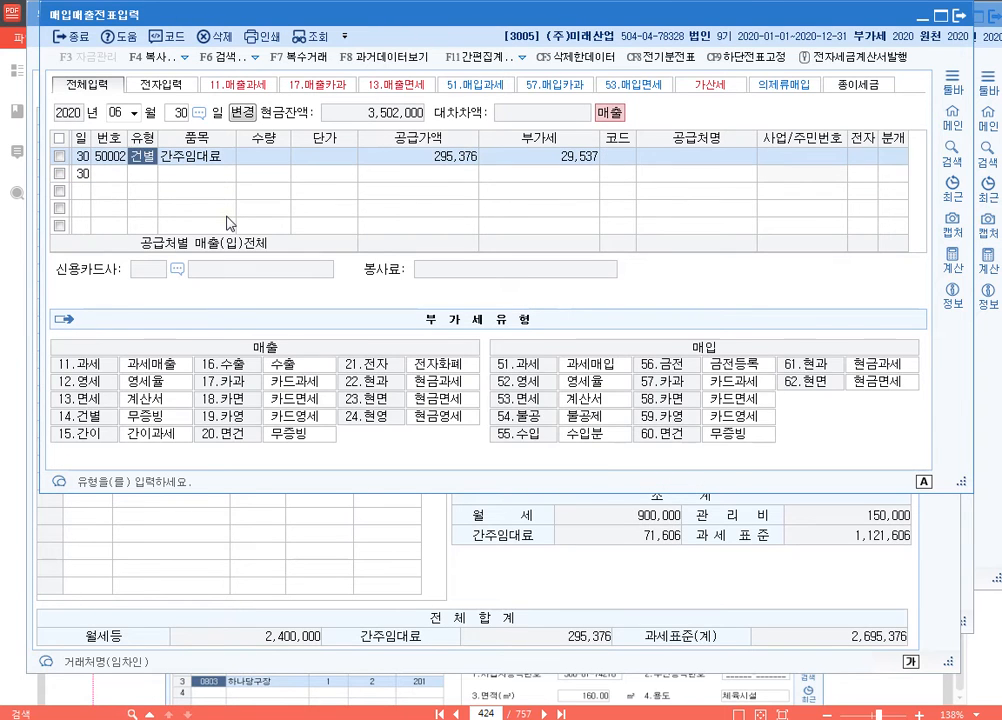
{"action": "key", "text": "End"}
{"action": "type", "text": "3"}
{"action": "key", "text": "Return"}
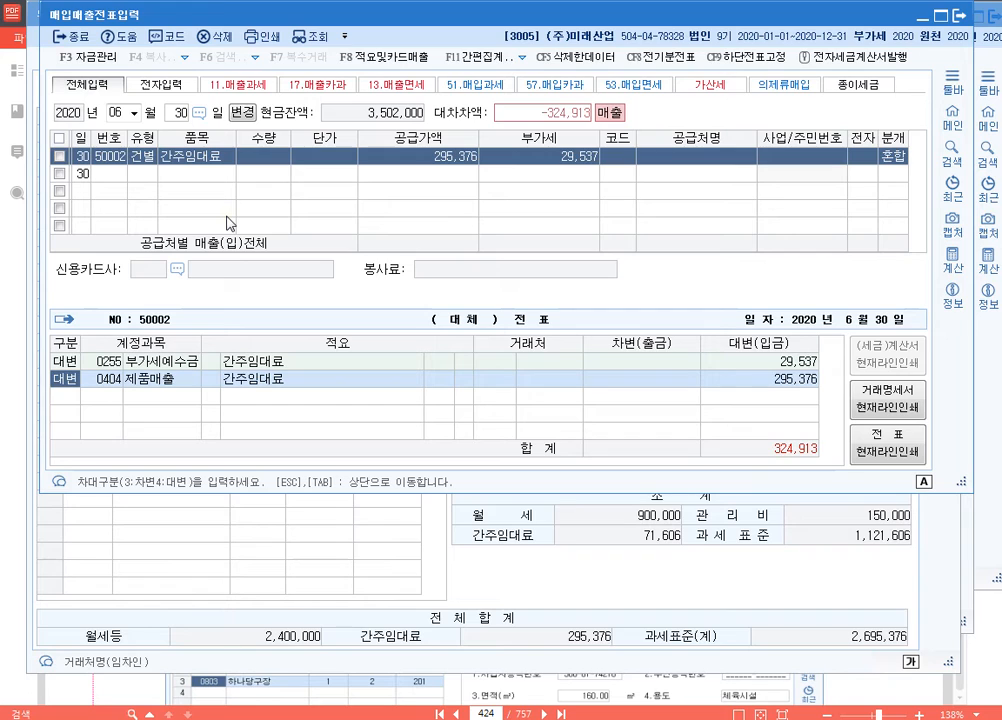
Step: Change the 제품매출 journal row to 차변 0817 세금과공과 with an amount of 29,537 and save the voucher
{"action": "type", "text": "3"}
{"action": "key", "text": "Return"}
{"action": "type", "text": "817"}
{"action": "key", "text": "Return"}
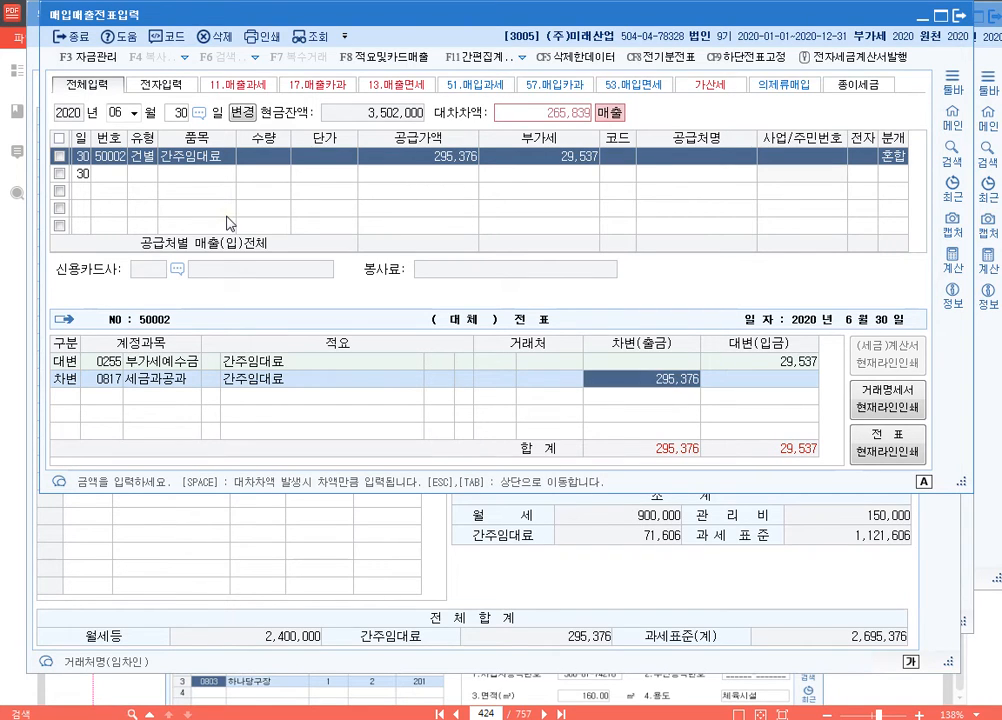
{"action": "type", "text": "29537"}
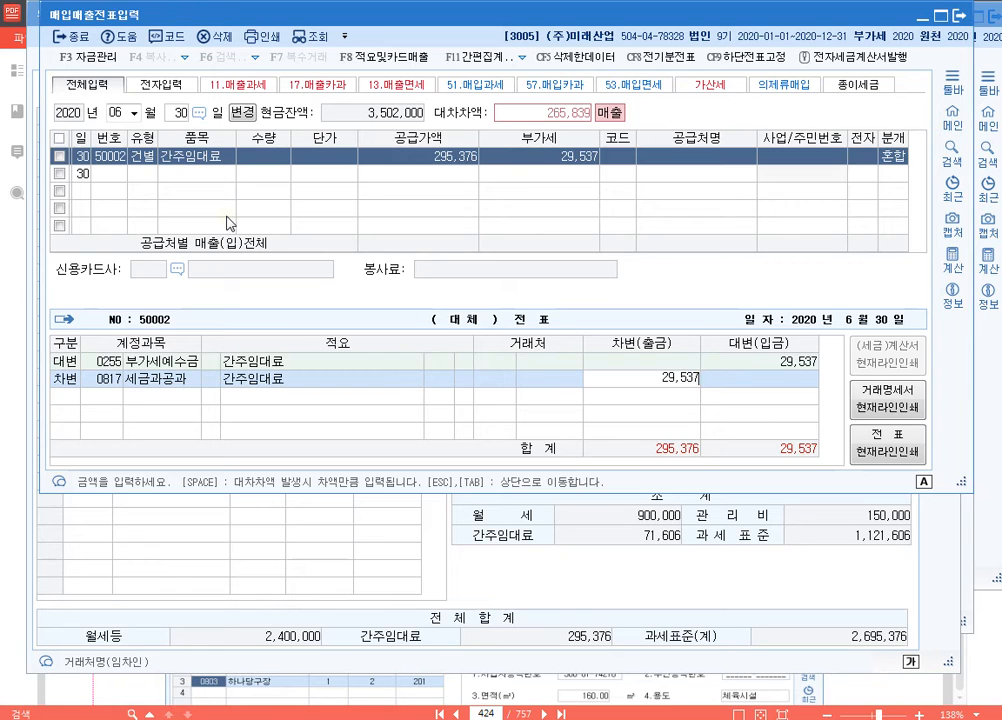
{"action": "key", "text": "Return"}
{"action": "key", "text": "Up"}
{"action": "key", "text": "Left"}
{"action": "key", "text": "Left"}
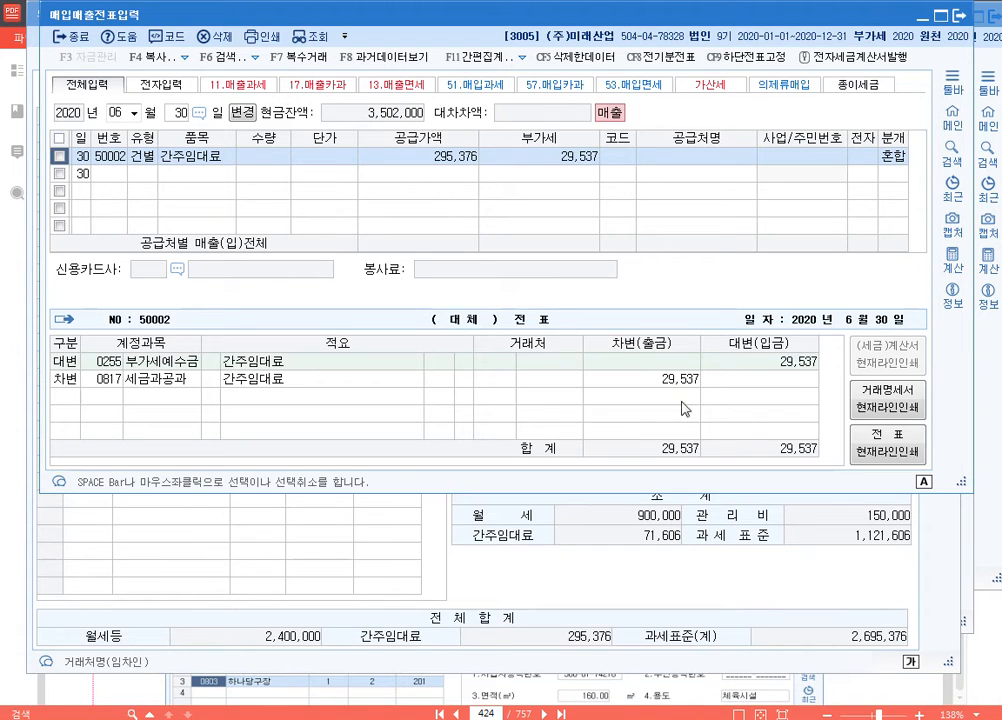
Step: Box in red with the screen pen the 건별 type, the 공급가액 and the 차변, 0817 and 29,537 entries of the voucher
{"action": "key", "text": "F12"}
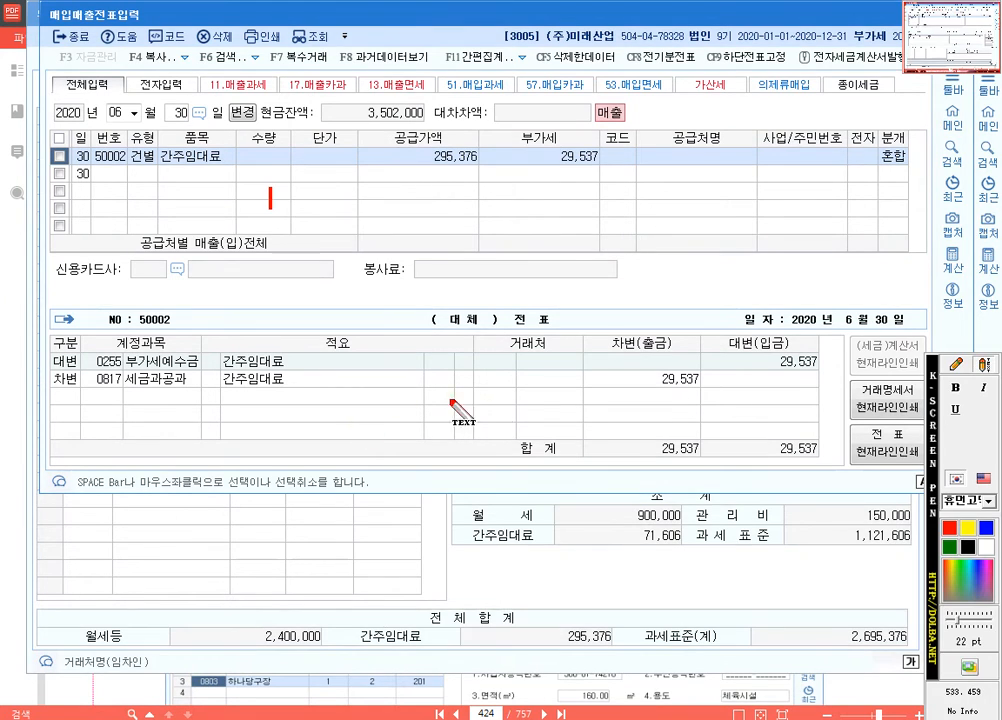
{"action": "left_click", "coordinate": [957, 366]}
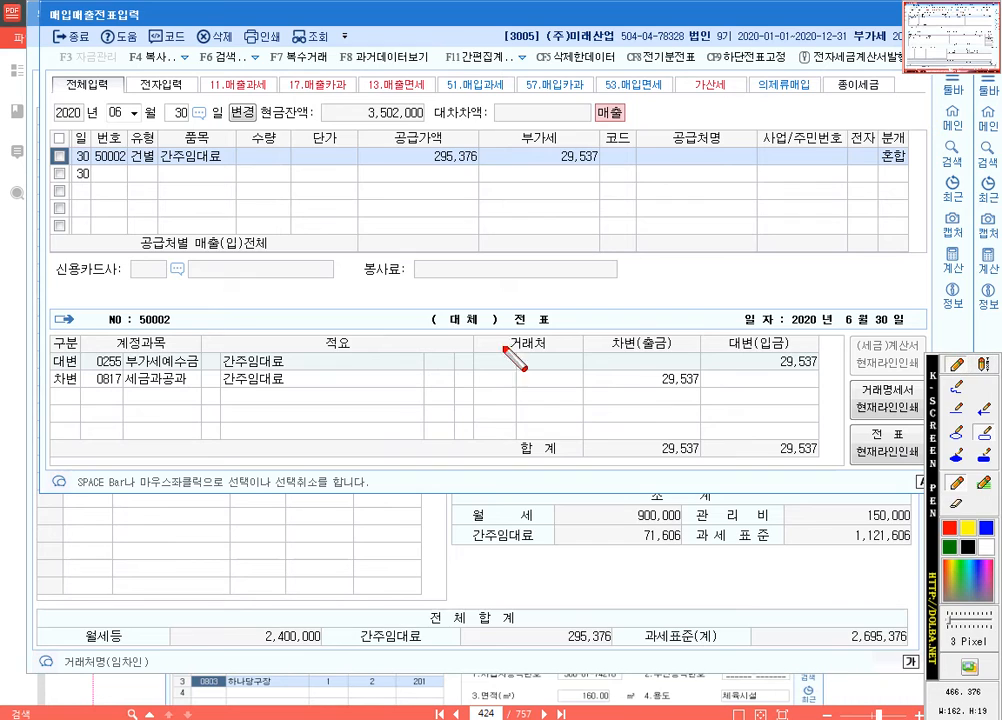
{"action": "left_click_drag", "start_coordinate": [126, 146], "coordinate": [158, 167]}
{"action": "left_click_drag", "start_coordinate": [354, 143], "coordinate": [488, 167]}
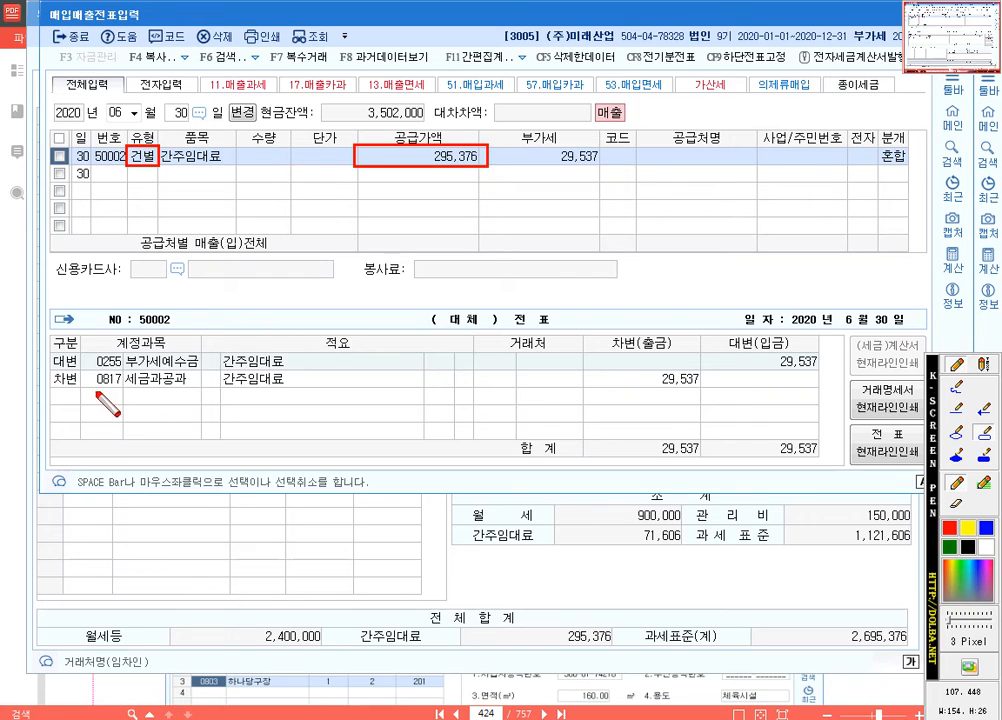
{"action": "left_click_drag", "start_coordinate": [48, 369], "coordinate": [125, 393]}
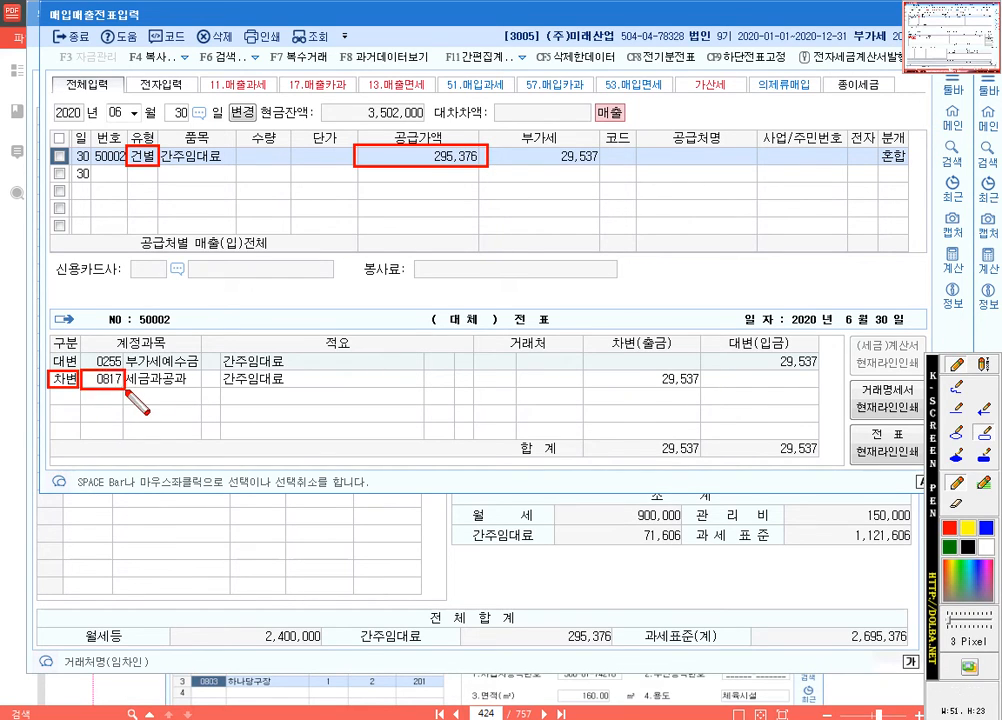
{"action": "left_click_drag", "start_coordinate": [587, 371], "coordinate": [701, 388]}
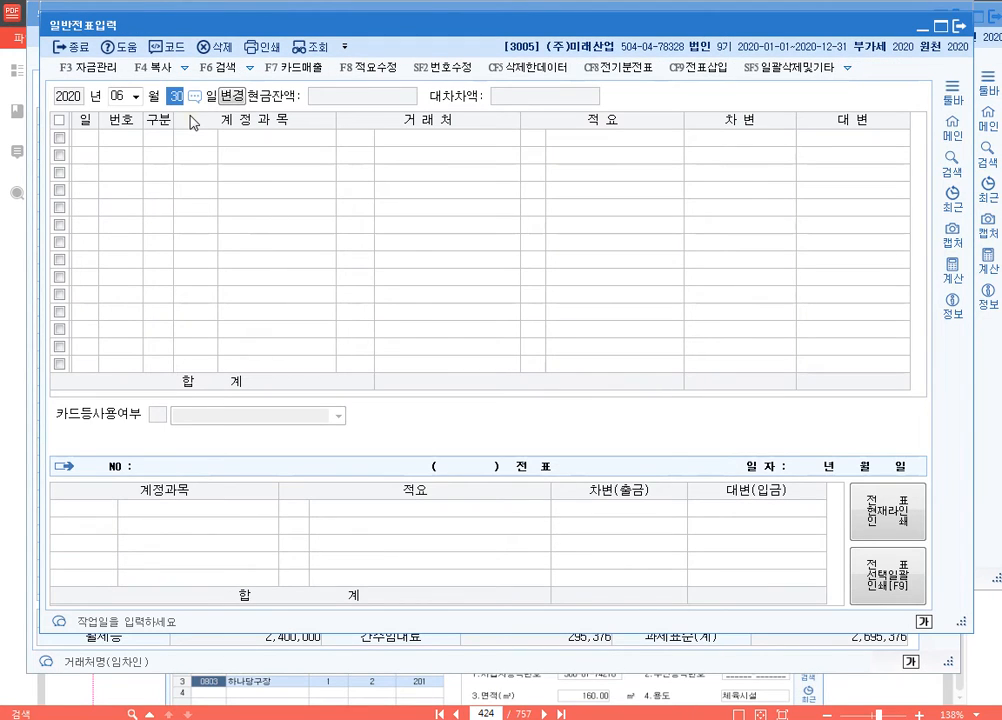
Step: Open 일반전표입력 for 2020년 6월 30일 and place its window below the 매입매출전표 journal for comparison
{"action": "key", "text": "Return"}
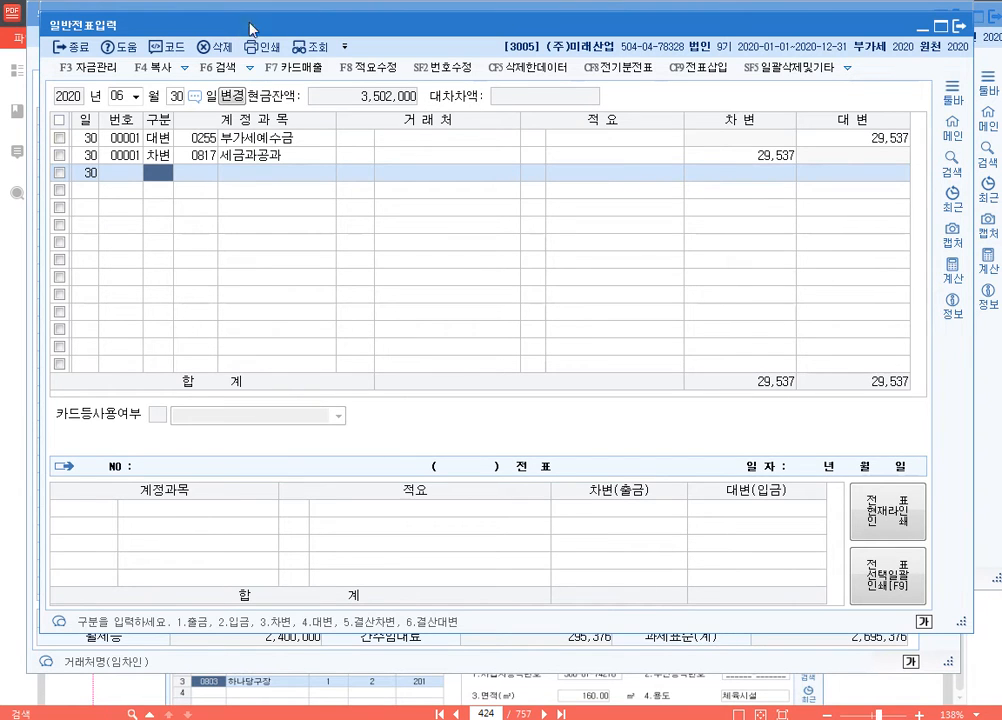
{"action": "left_click_drag", "start_coordinate": [261, 13], "coordinate": [287, 366]}
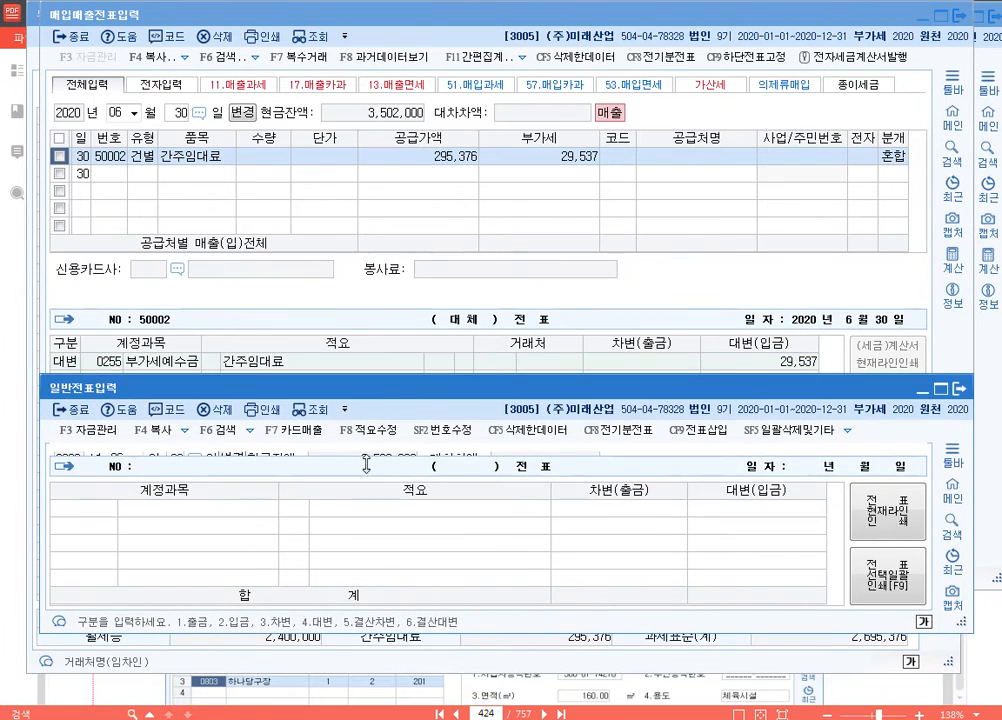
{"action": "left_click", "coordinate": [416, 370]}
{"action": "left_click", "coordinate": [390, 553]}
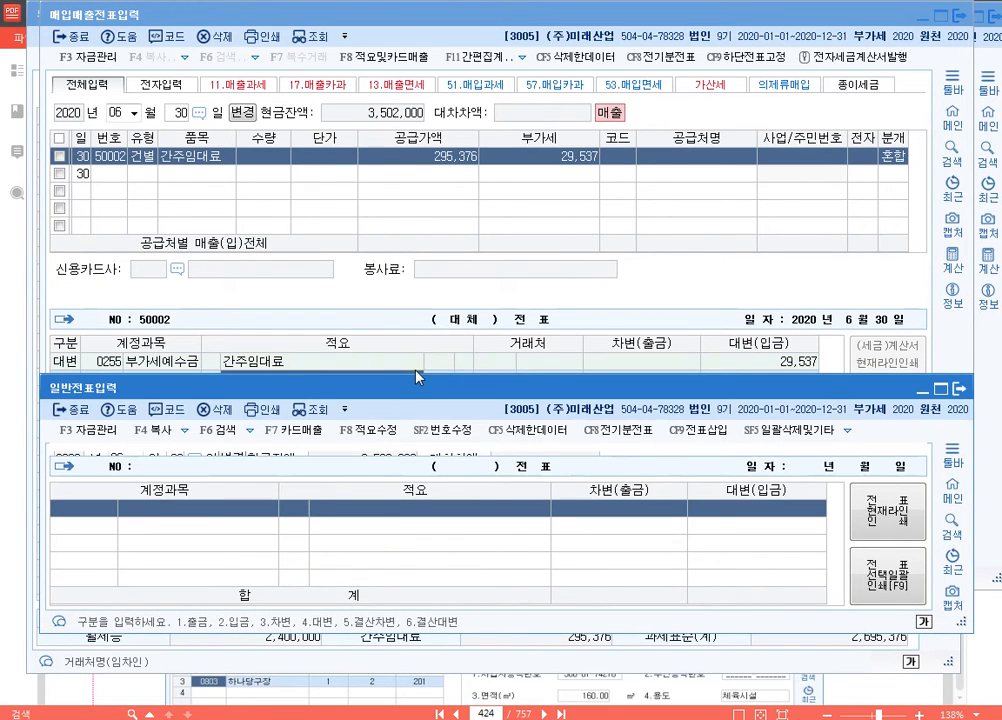
{"action": "left_click_drag", "start_coordinate": [416, 373], "coordinate": [428, 421]}
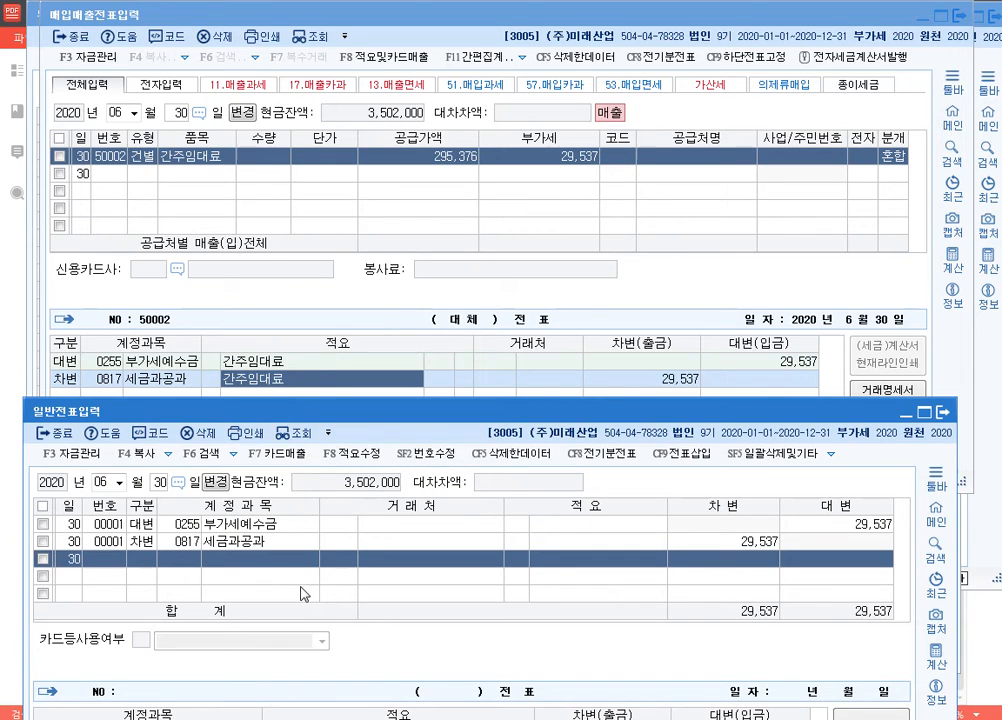
Step: Delete all 6월 30일 lines in 일반전표입력 and close that window
{"action": "left_click", "coordinate": [42, 506]}
{"action": "left_click", "coordinate": [204, 434]}
{"action": "left_click", "coordinate": [530, 672]}
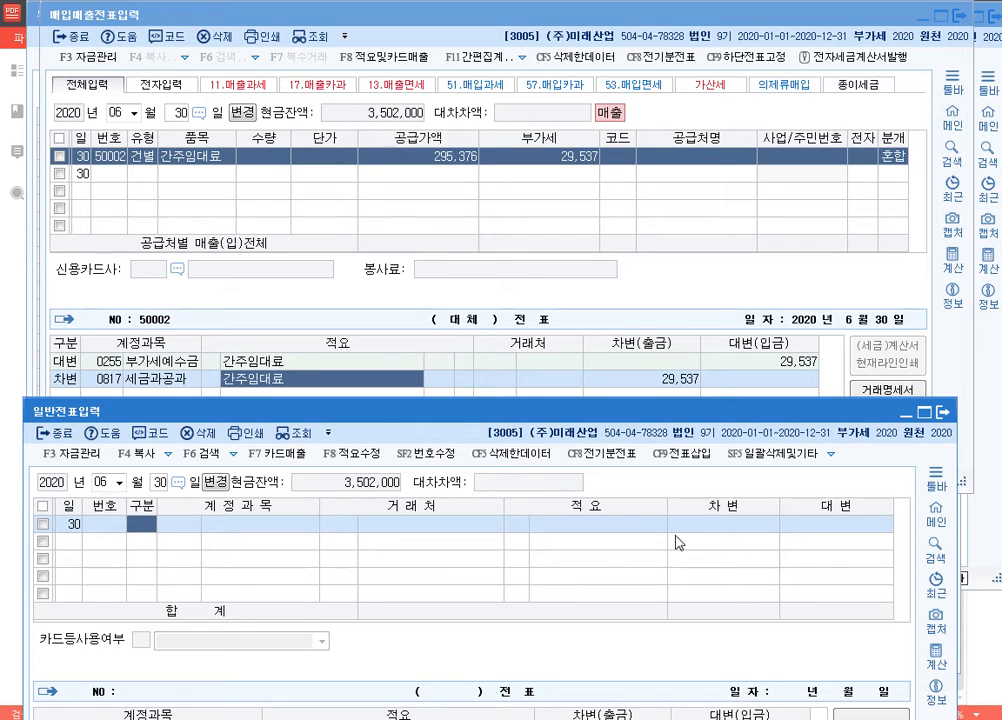
{"action": "left_click", "coordinate": [944, 412]}
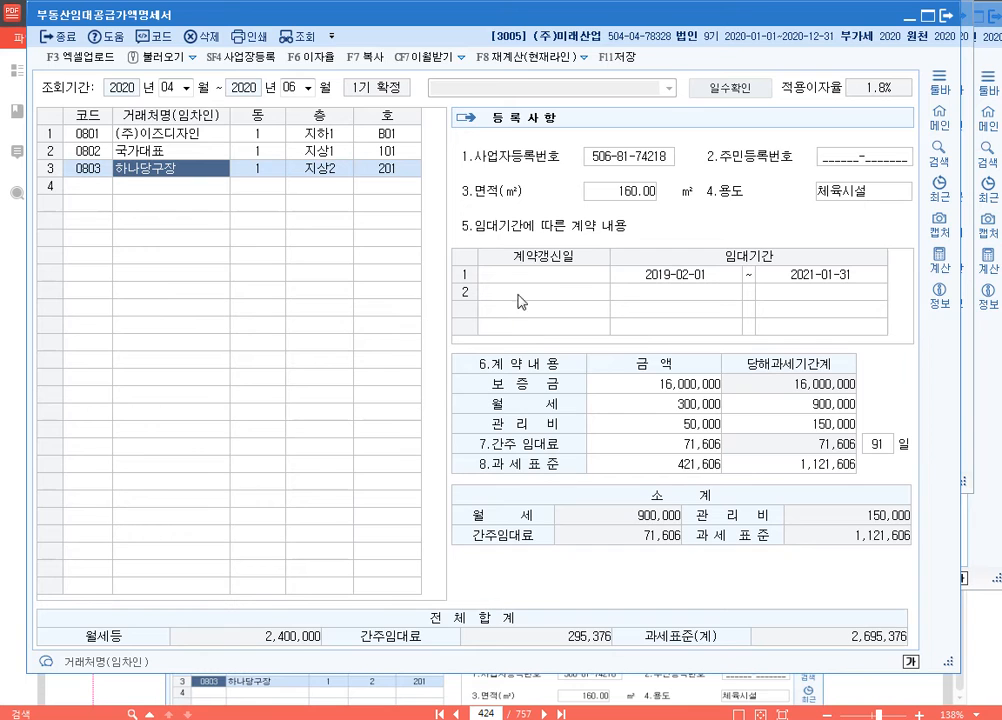
Step: Close 부동산임대공급가액명세서 and clear the row 1 세금계산서발급분 금액 in 부가가치세신고서
{"action": "left_click", "coordinate": [944, 15]}
{"action": "left_click", "coordinate": [474, 380]}
{"action": "left_click", "coordinate": [988, 400]}
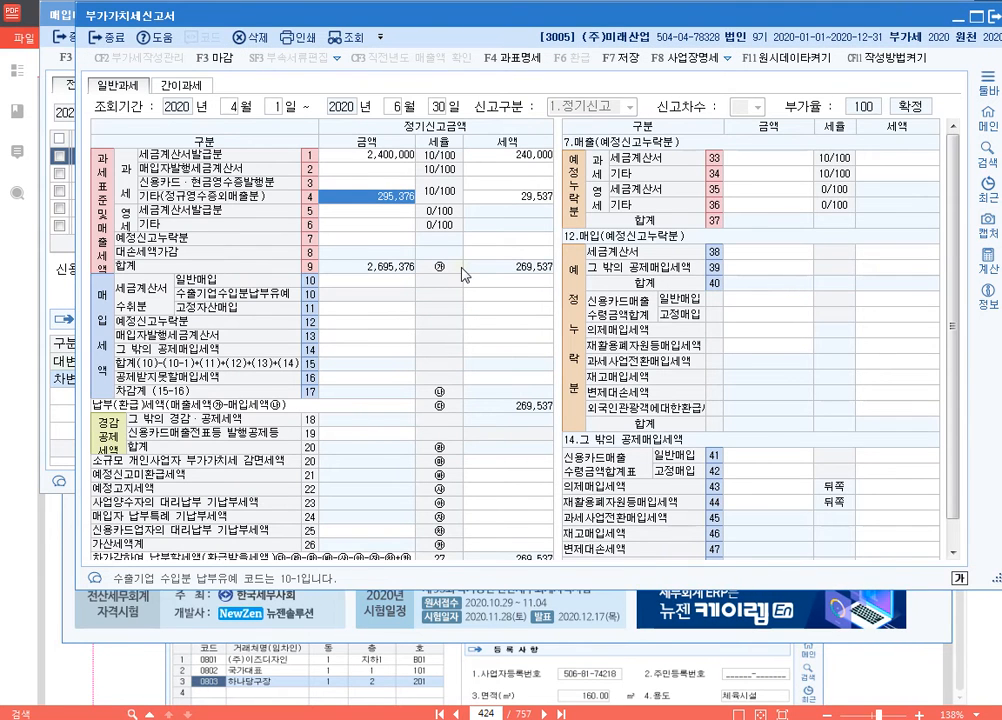
{"action": "key", "text": "Up"}
{"action": "key", "text": "Up"}
{"action": "key", "text": "Up"}
{"action": "key", "text": "Delete"}
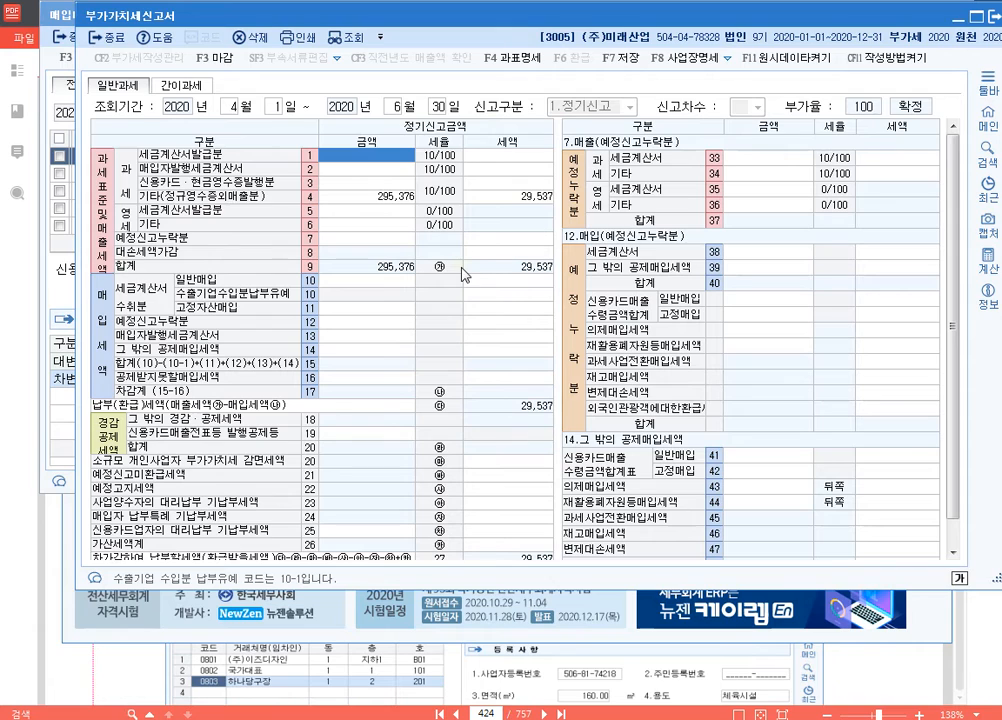
Step: Check the 금액 and 세액 of row 4 기타(정규영수증외매출분) in 부가가치세신고서
{"action": "left_click", "coordinate": [390, 197]}
{"action": "left_click", "coordinate": [510, 198]}
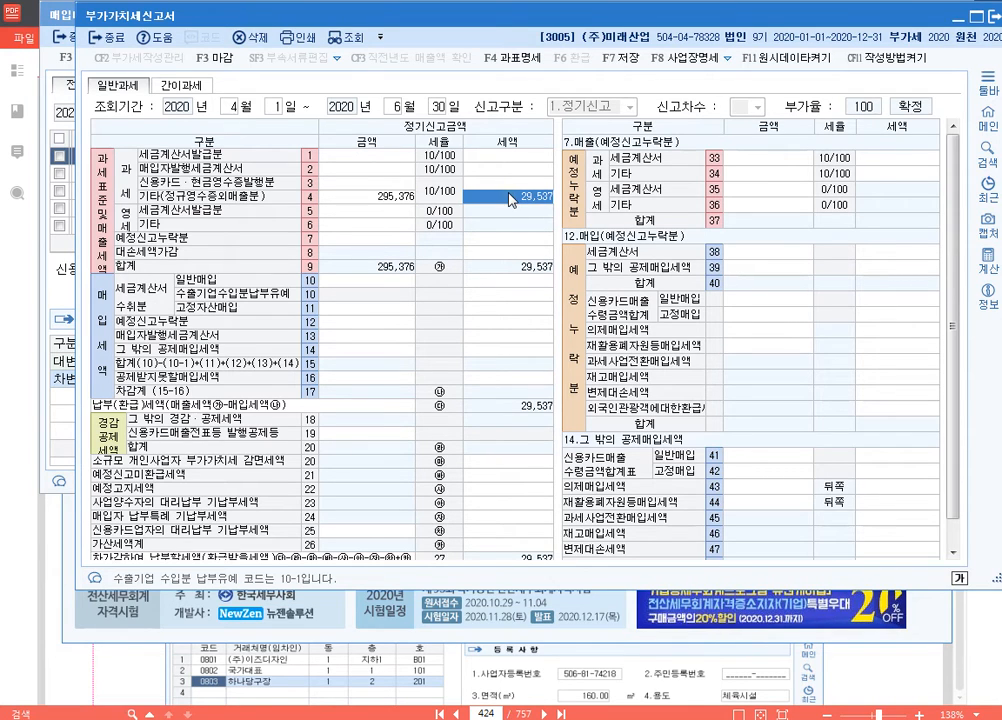
{"action": "left_click", "coordinate": [376, 197]}
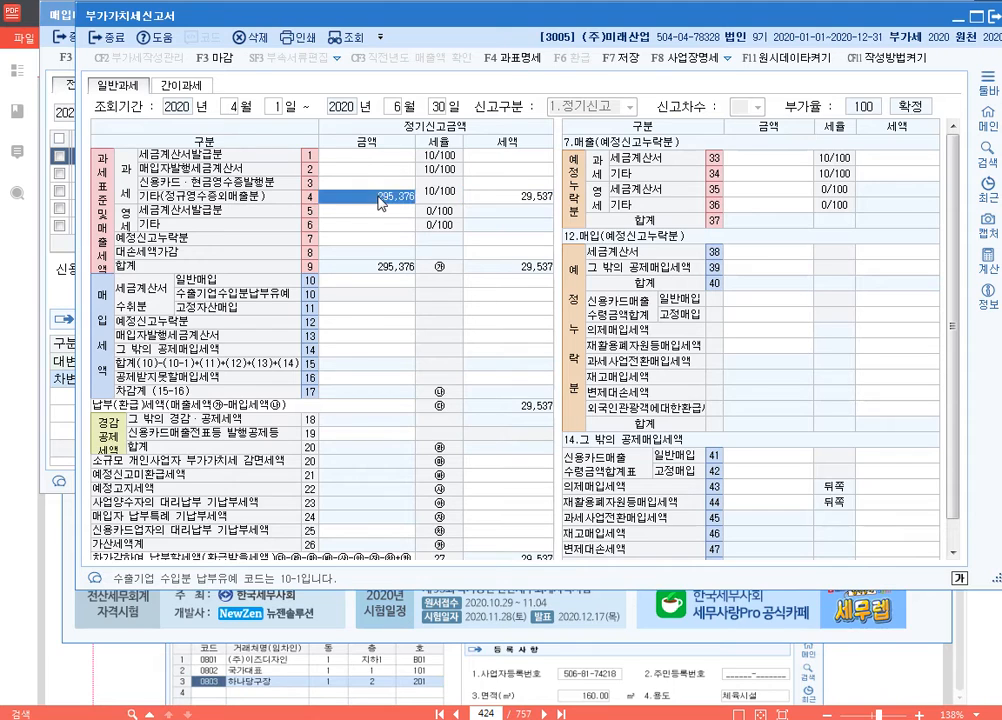
{"action": "left_click", "coordinate": [520, 197]}
{"action": "left_click", "coordinate": [378, 188]}
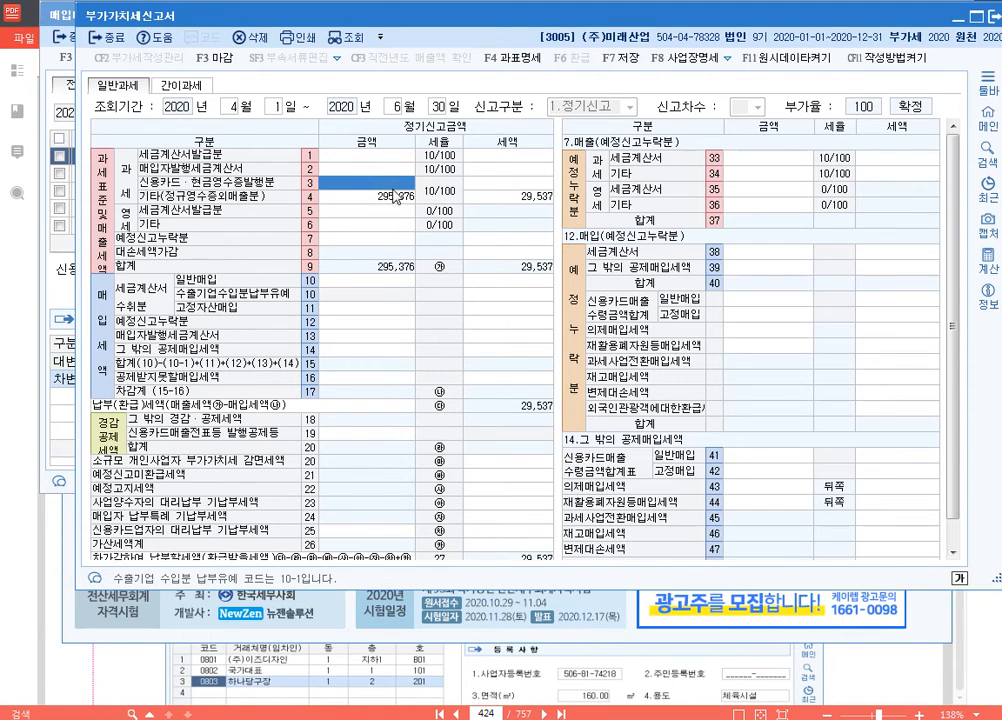
{"action": "left_click", "coordinate": [386, 194]}
{"action": "left_click", "coordinate": [518, 196]}
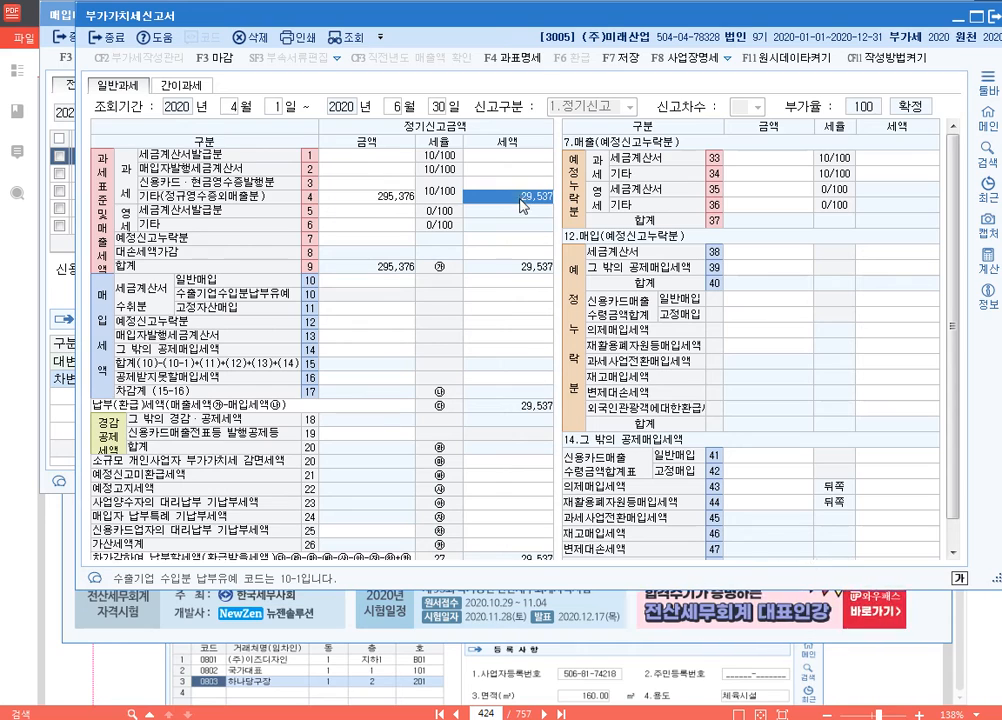
{"action": "left_click", "coordinate": [381, 197]}
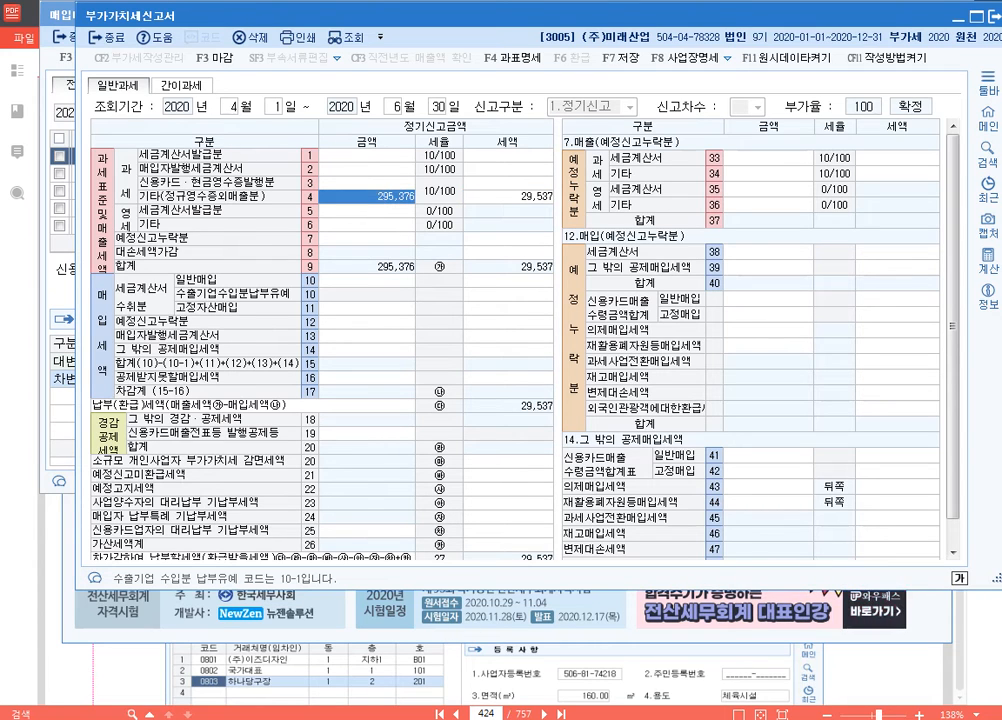
Step: Bring 매입매출전표입력 forward, check the 유형 of the 간주임대료 line and close the window
{"action": "left_click", "coordinate": [485, 719]}
{"action": "left_click", "coordinate": [146, 158]}
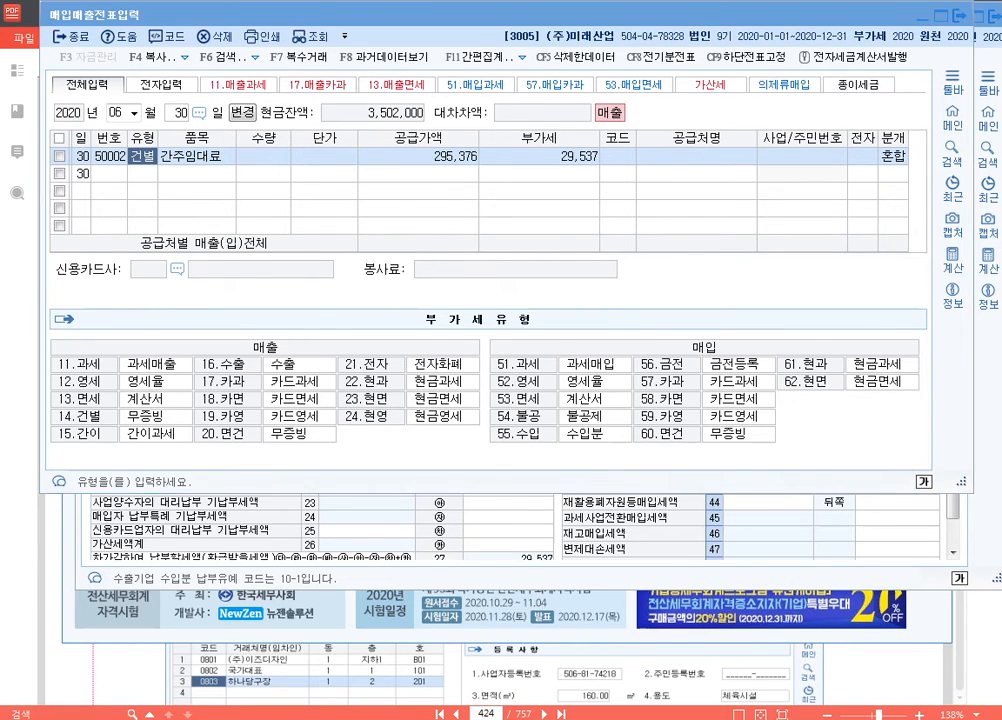
{"action": "key", "text": "Escape"}
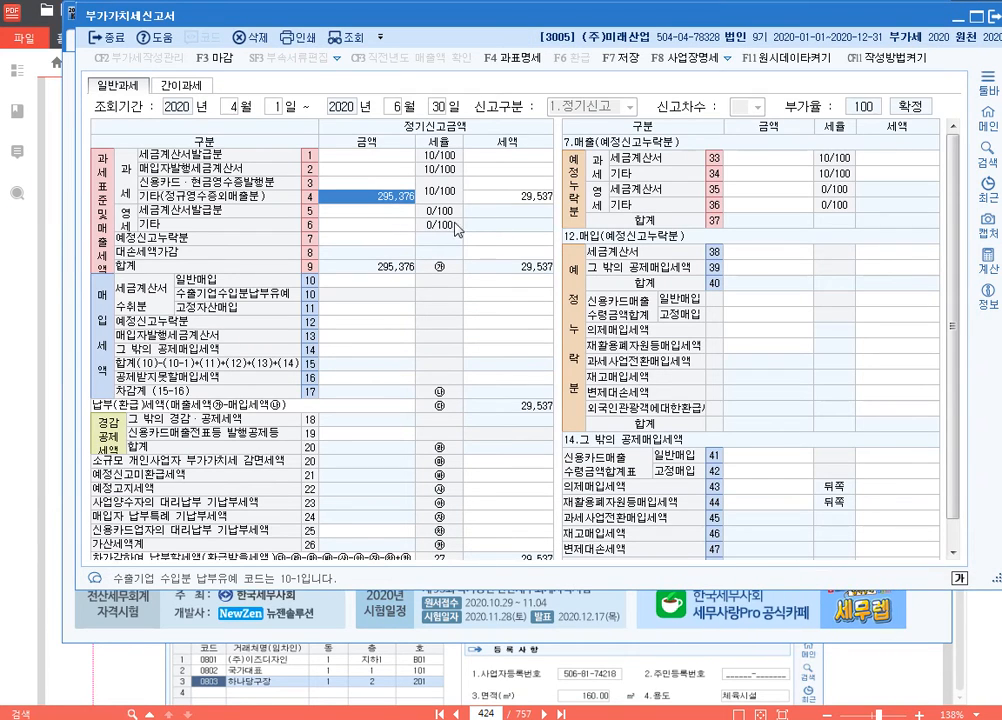
Step: Switch to the PDF textbook and find the (주)한미상사 real estate rental exercise on page 426
{"action": "left_click", "coordinate": [390, 158]}
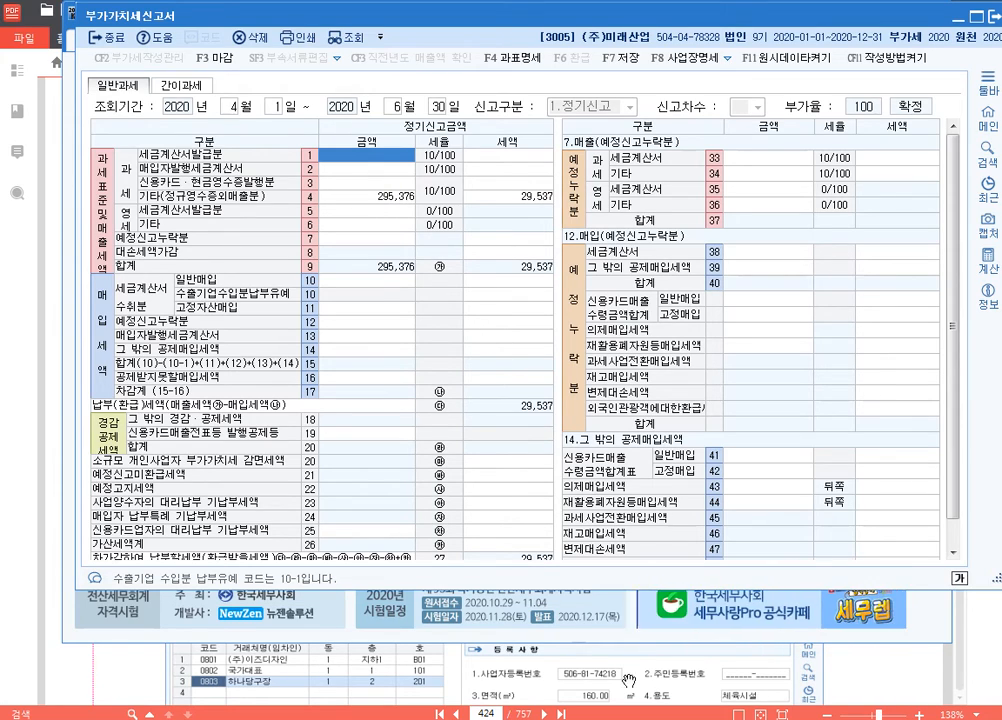
{"action": "left_click", "coordinate": [586, 669]}
{"action": "scroll", "coordinate": [617, 451], "scroll_direction": "down", "scroll_amount": 20}
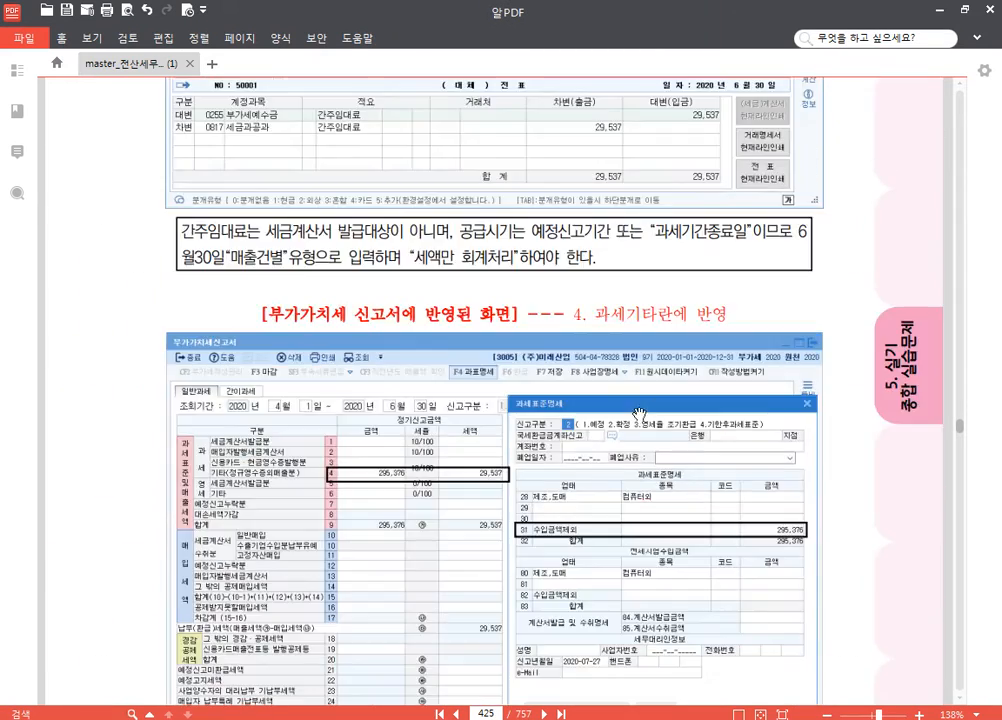
{"action": "scroll", "coordinate": [662, 403], "scroll_direction": "up", "scroll_amount": 2}
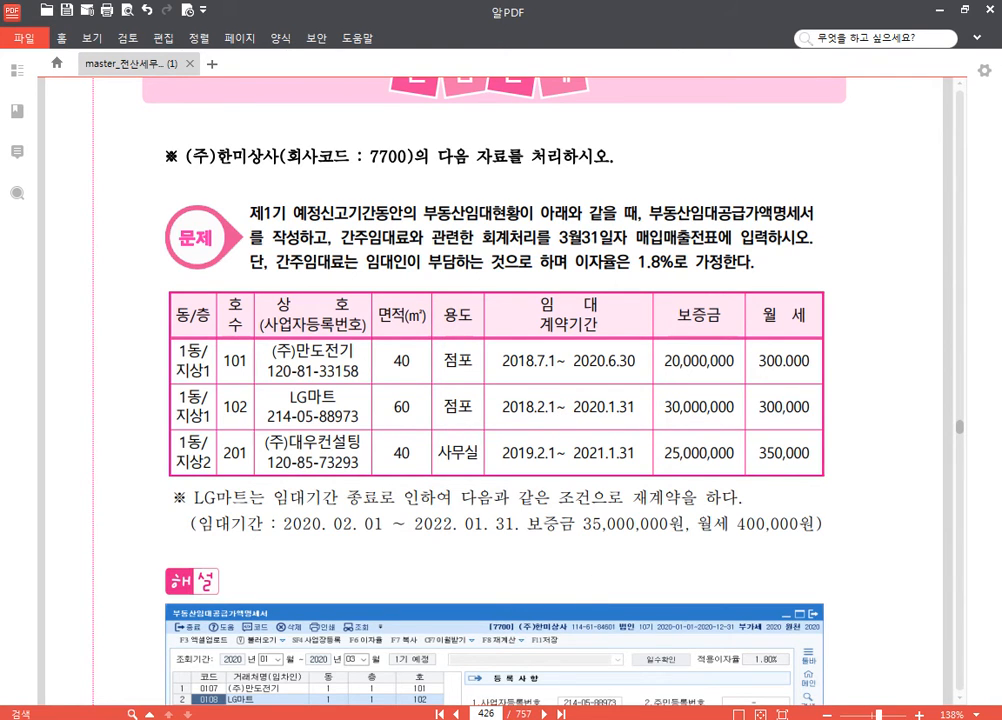
Step: Switch to KcLep and change the company to 7700 (주)한미상사, closing the open menus
{"action": "key", "text": "alt+Tab"}
{"action": "left_click", "coordinate": [929, 153]}
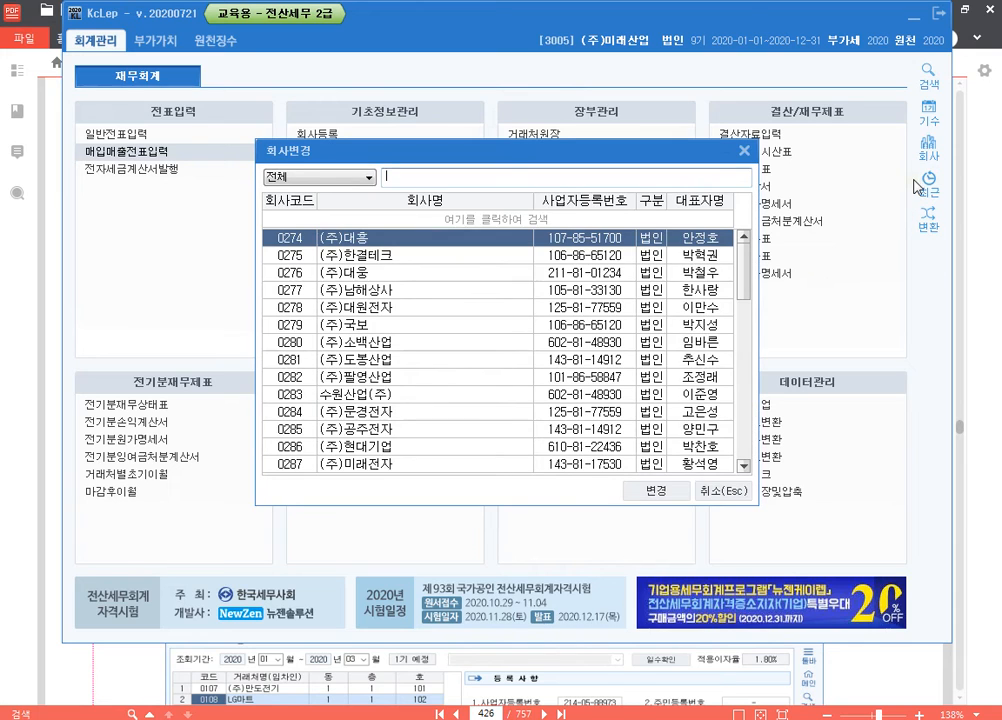
{"action": "type", "text": "7700"}
{"action": "key", "text": "Return"}
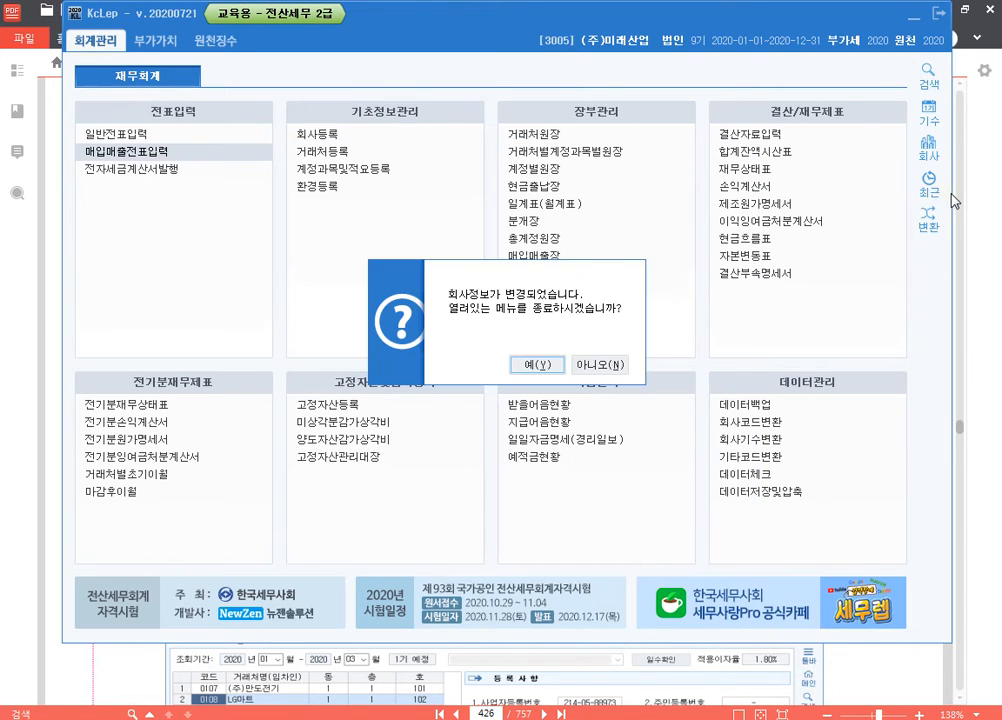
{"action": "key", "text": "Return"}
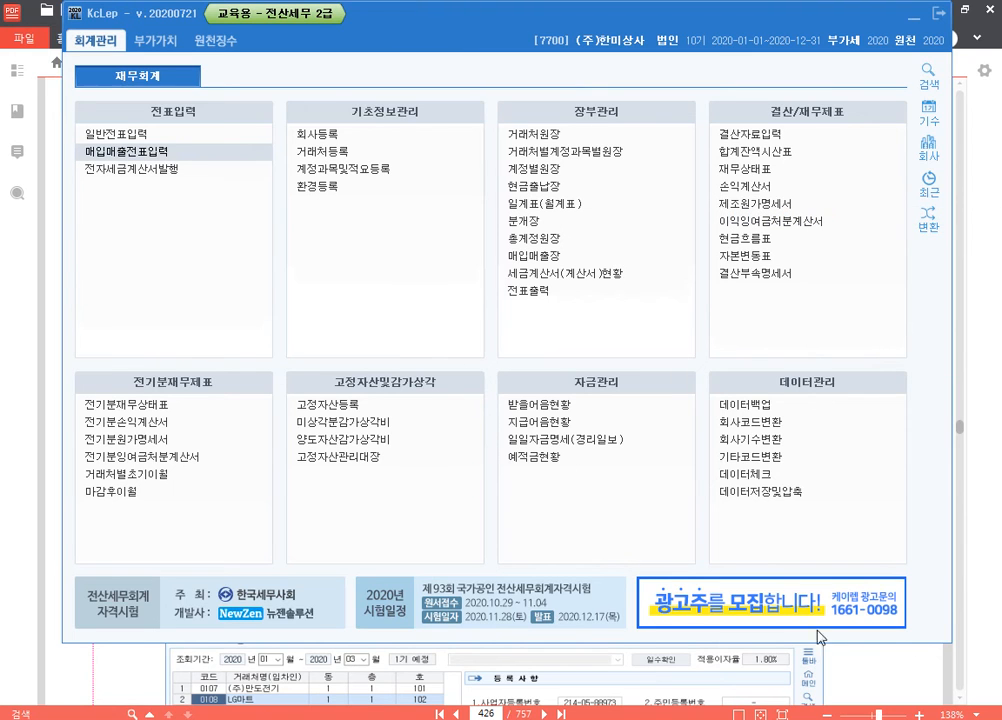
Step: Review the exercise's rental table, then open 부동산임대공급가액명세서 in KcLep for 2020년 01월 to 03월 (1기 예정)
{"action": "left_click", "coordinate": [917, 684]}
{"action": "scroll", "coordinate": [278, 427], "scroll_direction": "down", "scroll_amount": 1}
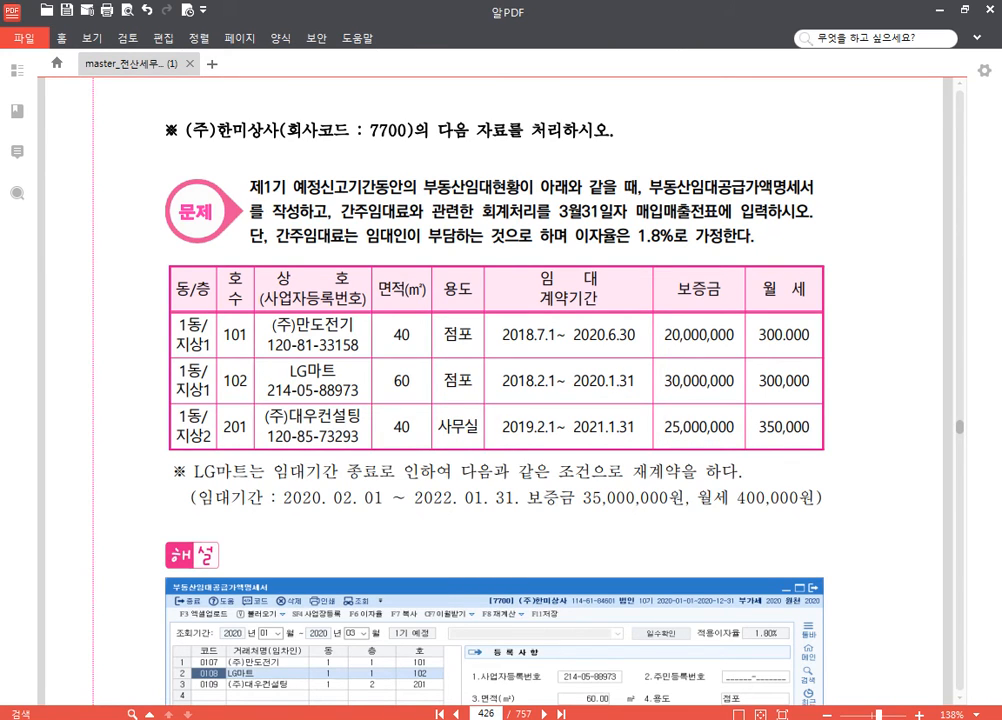
{"action": "key", "text": "alt+Tab"}
{"action": "left_click", "coordinate": [155, 40]}
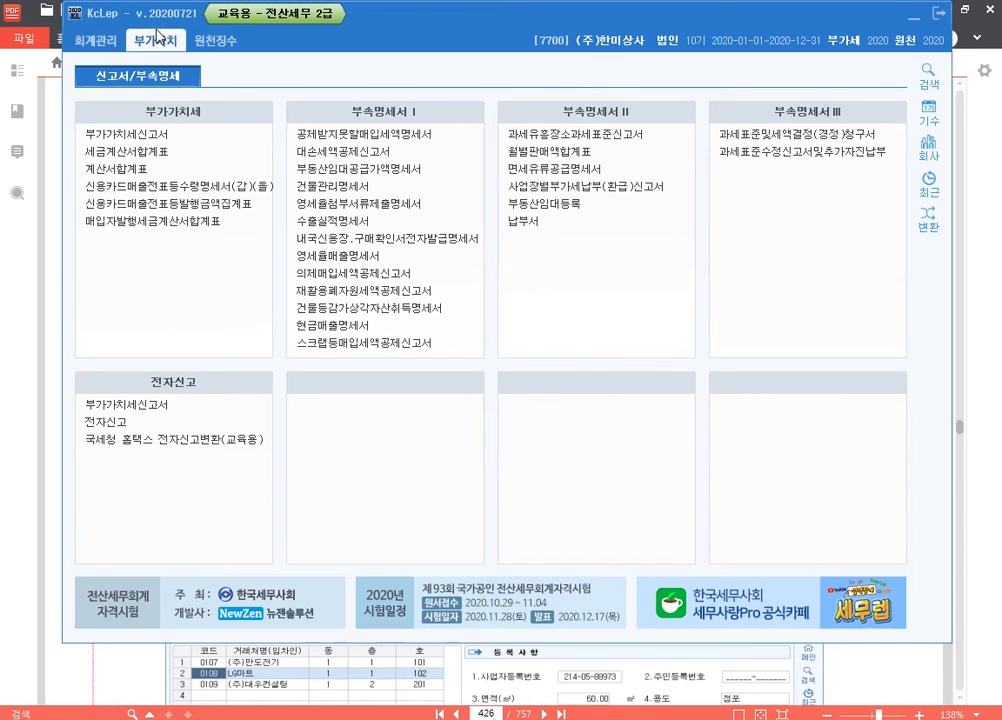
{"action": "left_click", "coordinate": [432, 171]}
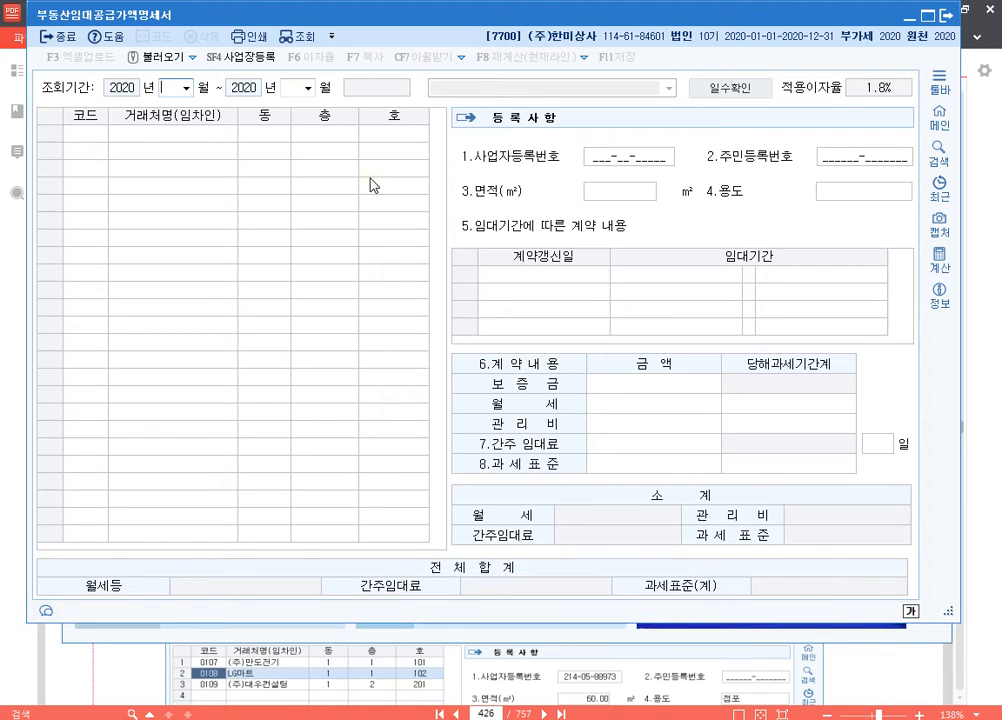
{"action": "type", "text": "01"}
{"action": "key", "text": "Return"}
{"action": "key", "text": "Return"}
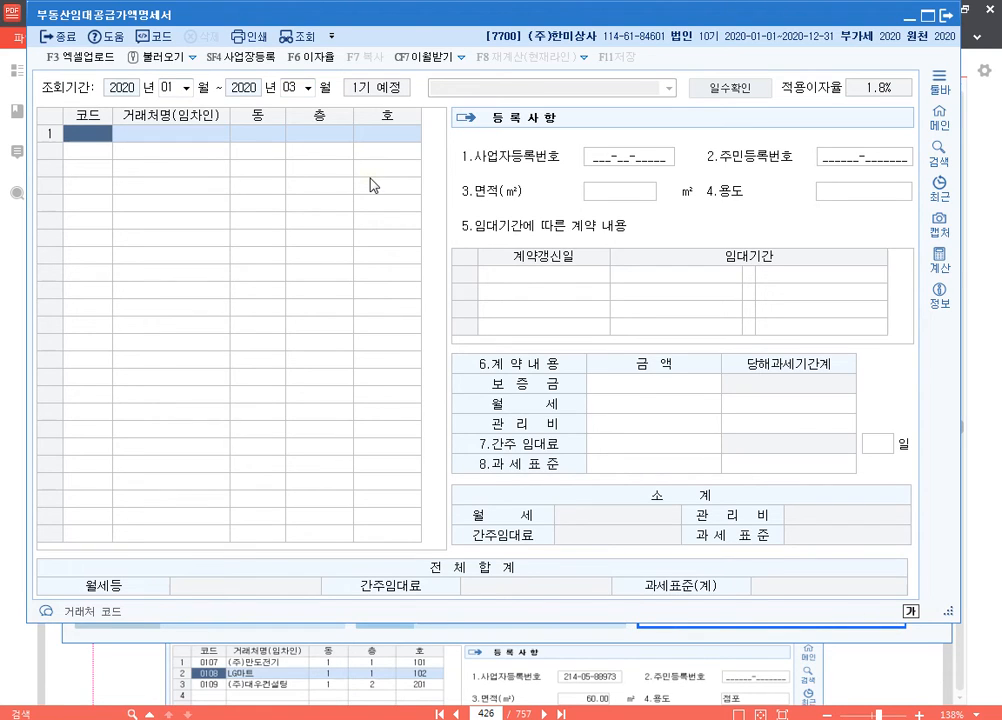
Step: Add (주)만도전기 as the first tenant, with 동 1, 층 1 and 호 101
{"action": "key", "text": "F2"}
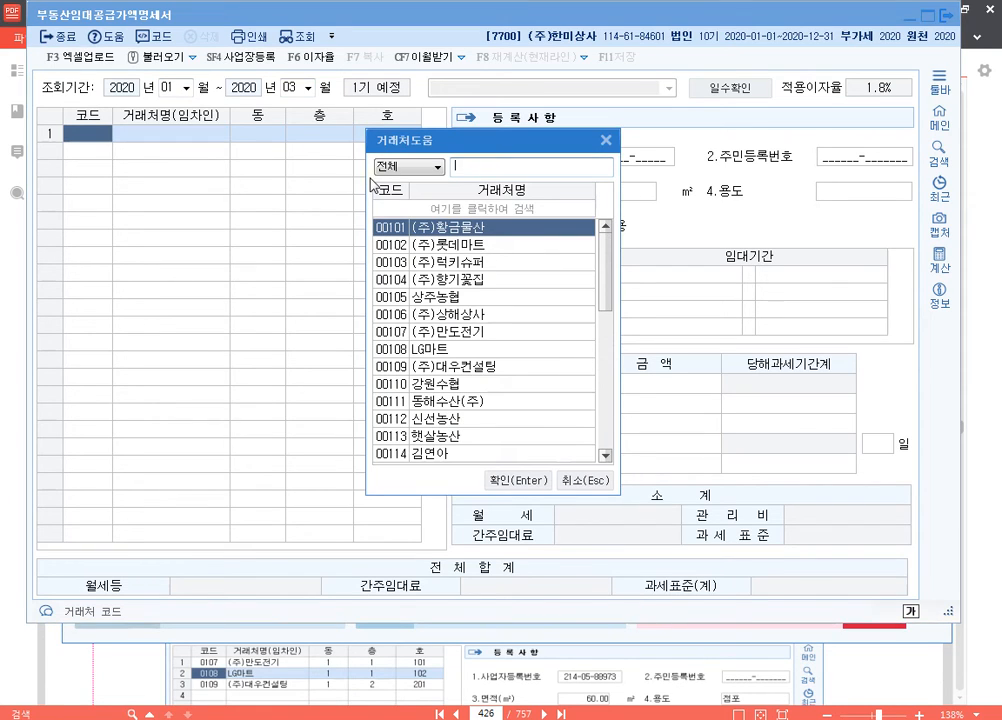
{"action": "type", "text": "만도"}
{"action": "key", "text": "Return"}
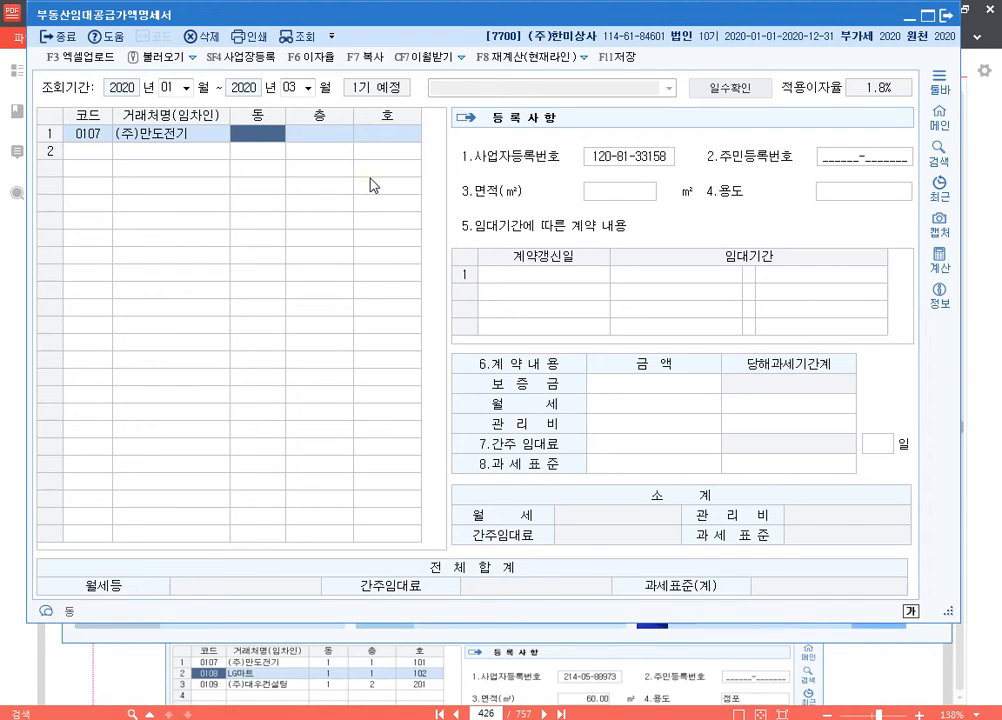
{"action": "type", "text": "1"}
{"action": "key", "text": "Return"}
{"action": "type", "text": "1"}
{"action": "key", "text": "Return"}
{"action": "type", "text": "101"}
{"action": "key", "text": "Return"}
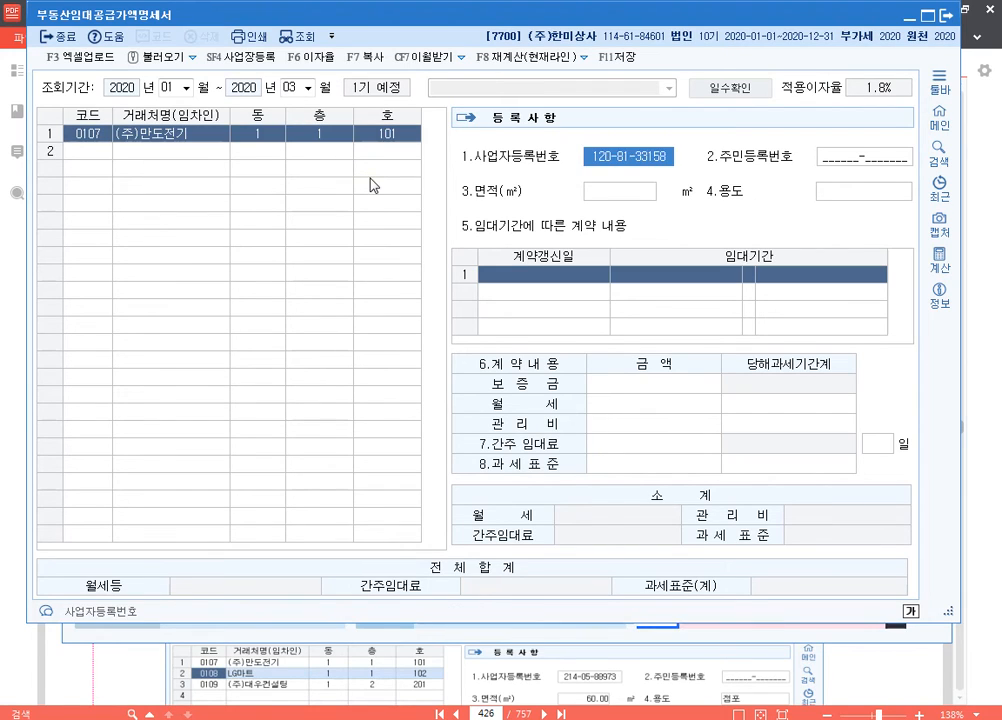
Step: Set (주)만도전기's 면적 to 40 m² and 용도 to 점포
{"action": "key", "text": "Return"}
{"action": "key", "text": "Return"}
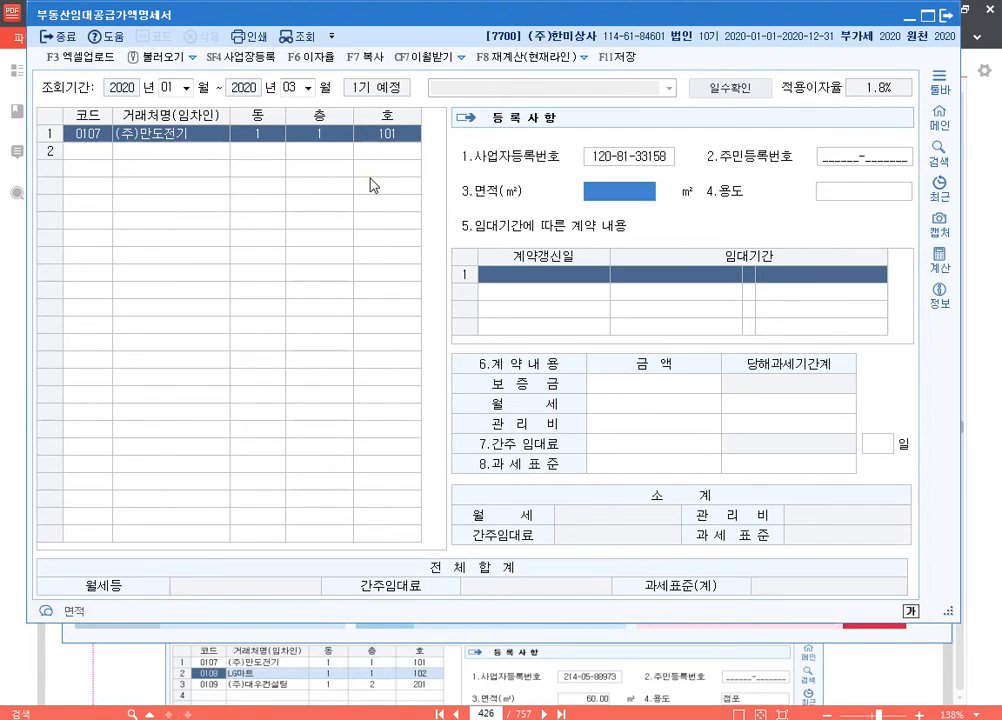
{"action": "type", "text": "40"}
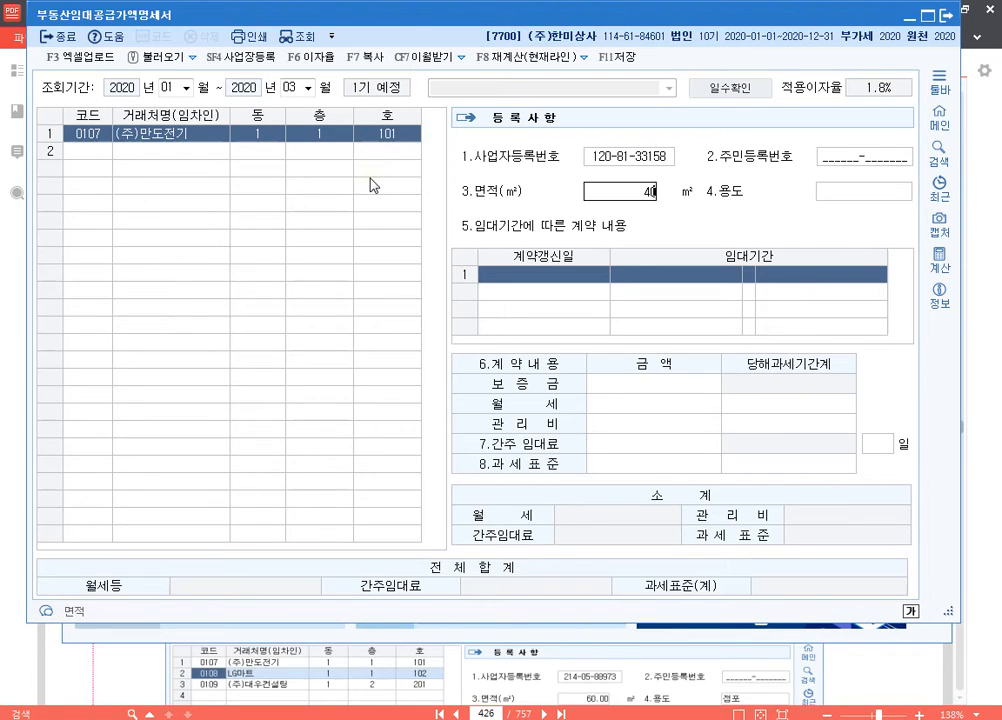
{"action": "key", "text": "Return"}
{"action": "type", "text": "점포"}
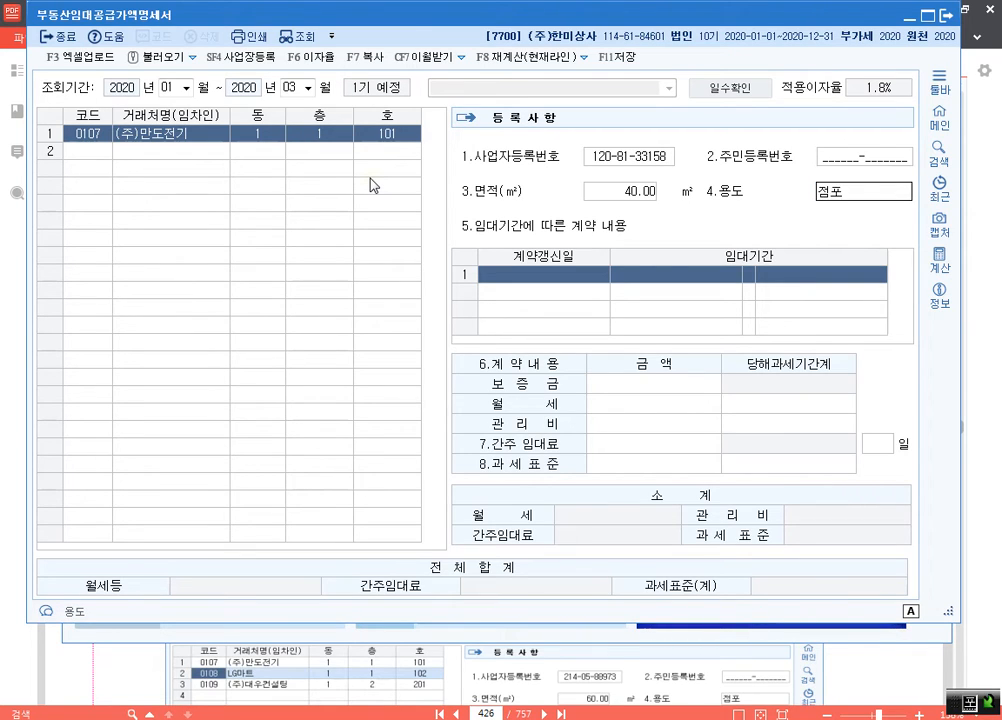
{"action": "key", "text": "Return"}
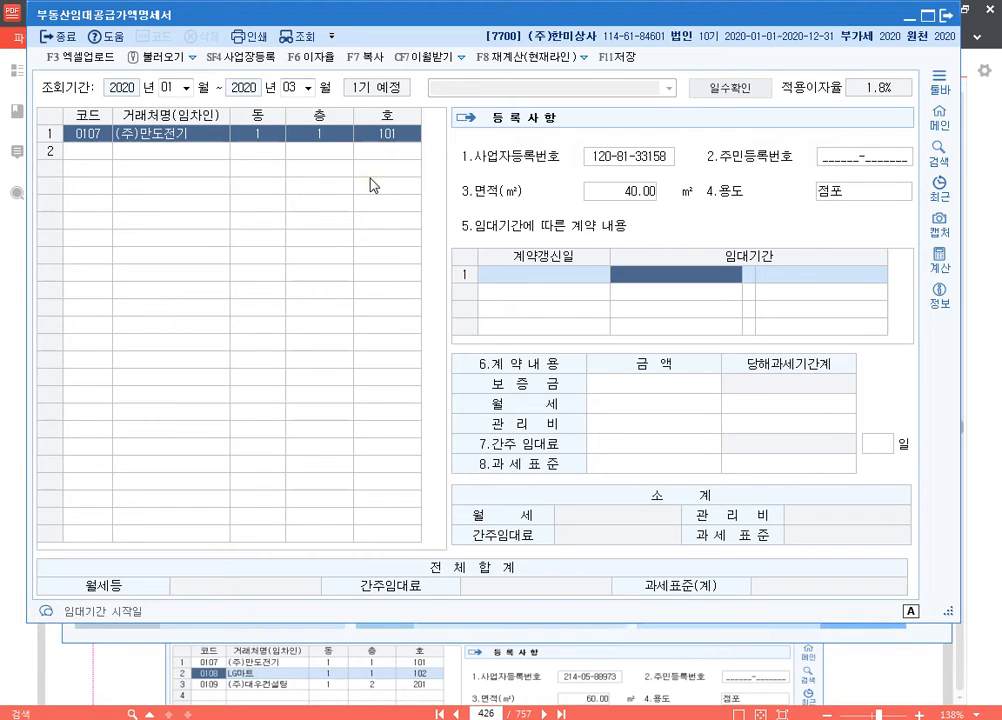
Step: Set (주)만도전기's 임대기간 to 2018-07-01 through 2020-06-30
{"action": "type", "text": "20180701"}
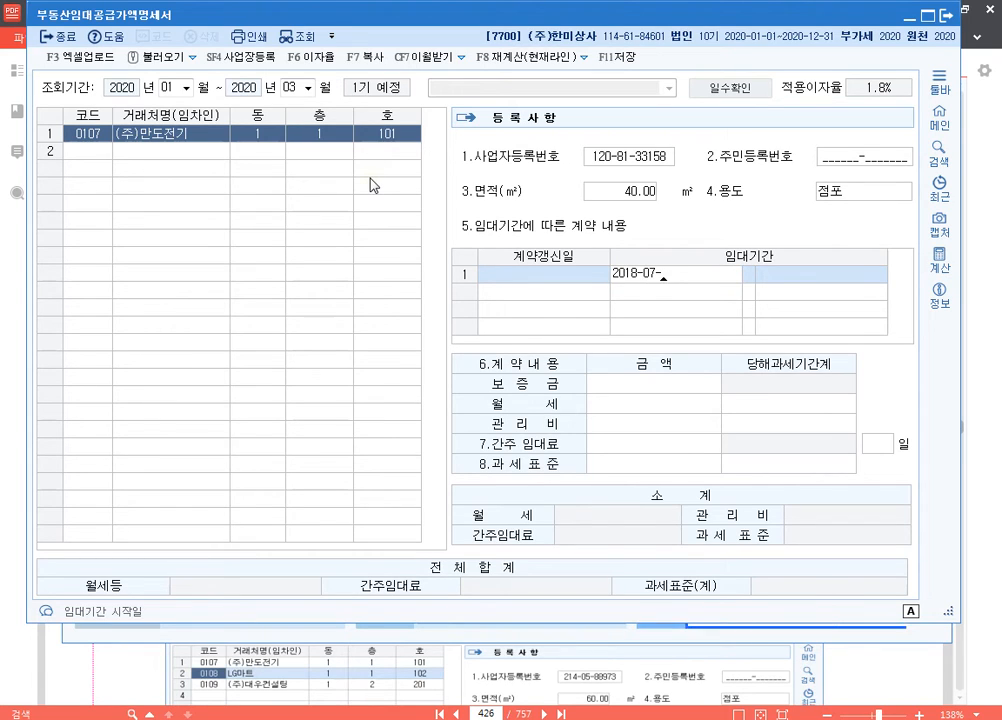
{"action": "type", "text": "20"}
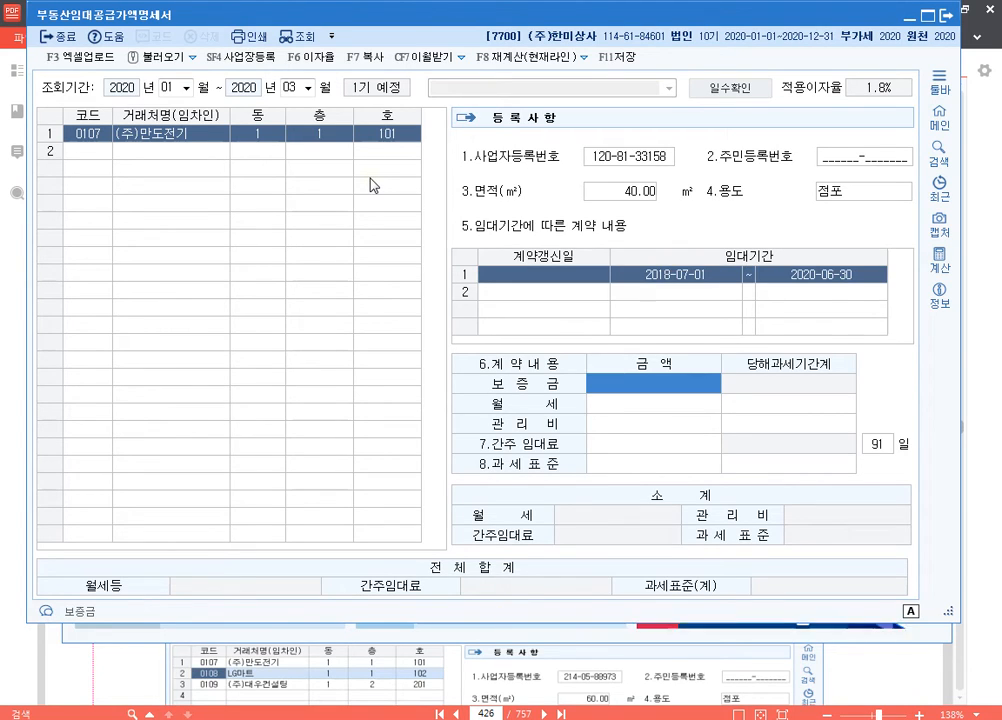
{"action": "type", "text": "20063020000000"}
Step: Enter (주)만도전기's 보증금 of 20,000,000 and 월세 of 300,000, completing the tenant's entry
{"action": "key", "text": "Return"}
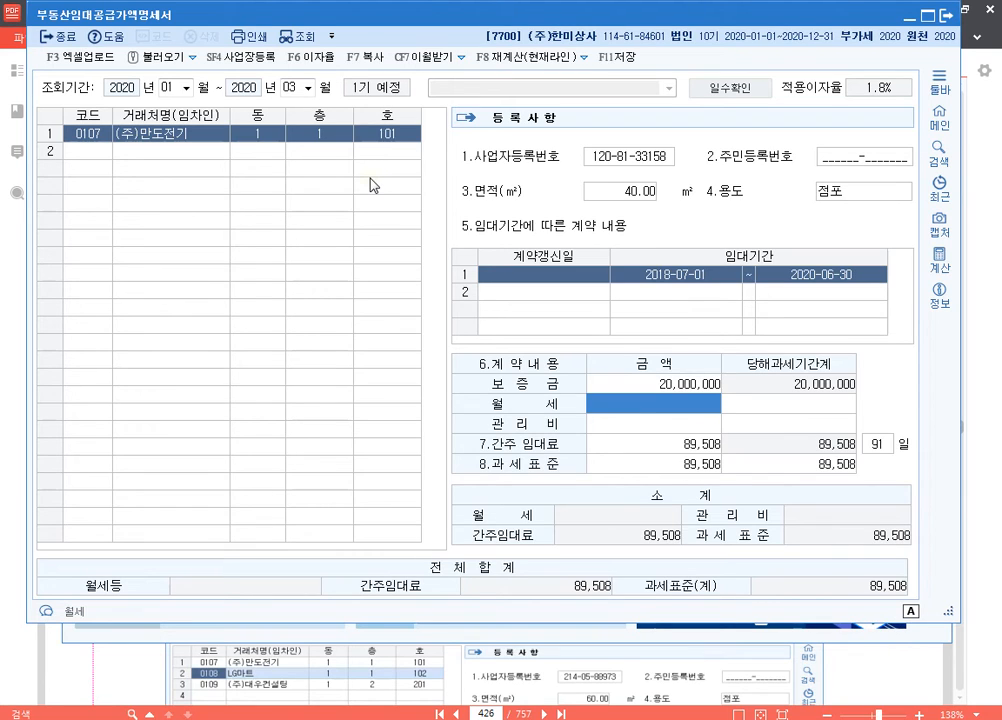
{"action": "type", "text": "3000000"}
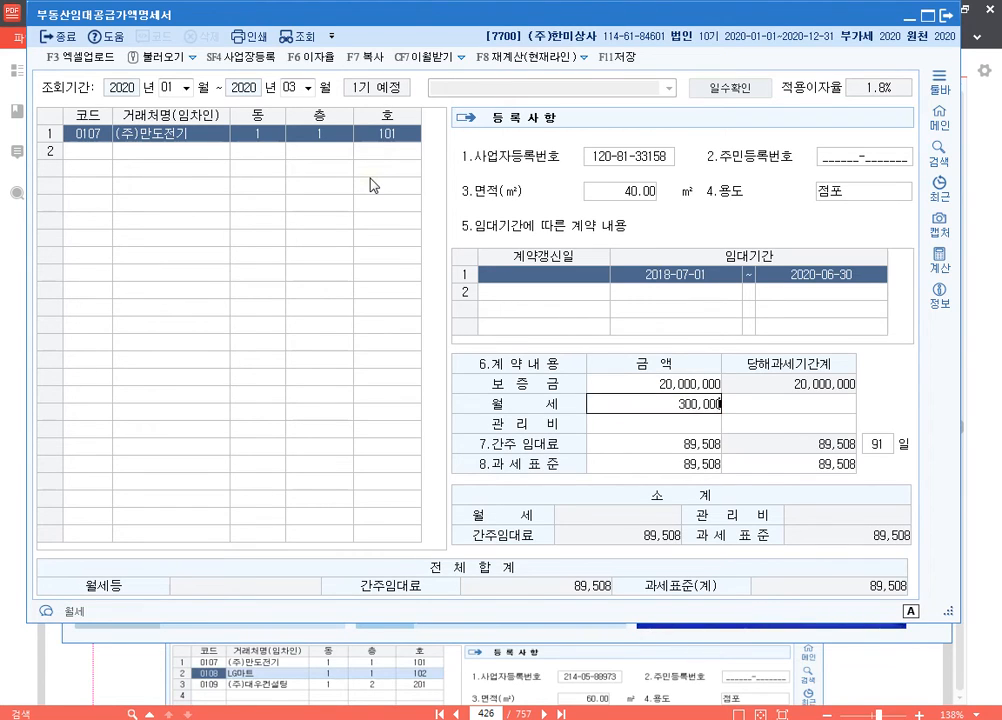
{"action": "key", "text": "Return"}
{"action": "key", "text": "Return"}
{"action": "key", "text": "Return"}
{"action": "key", "text": "Return"}
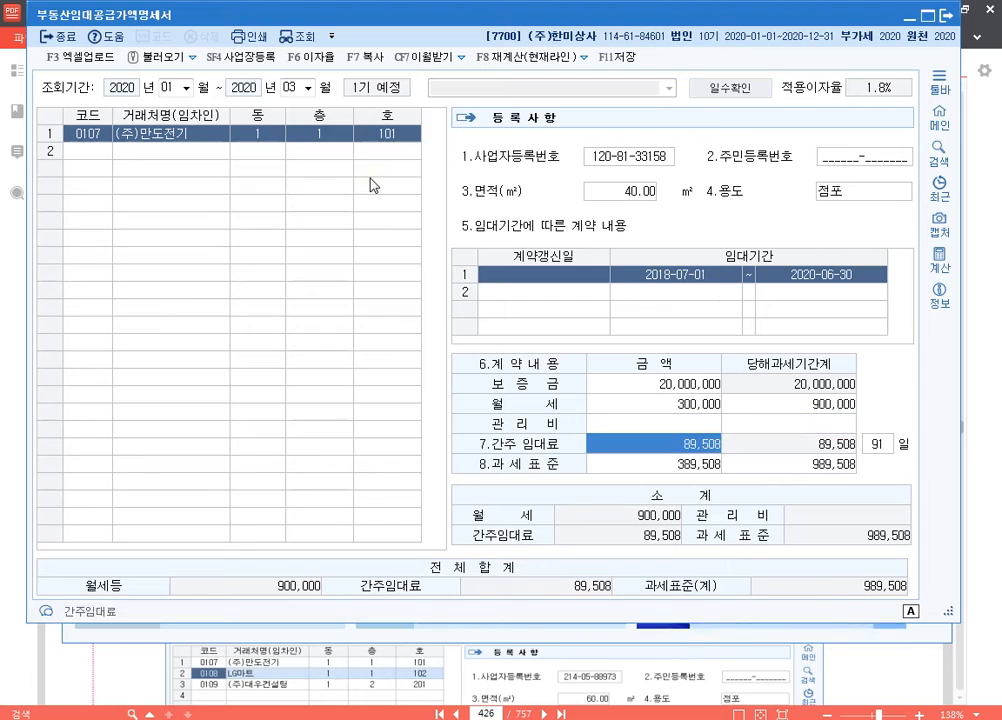
{"action": "key", "text": "Return"}
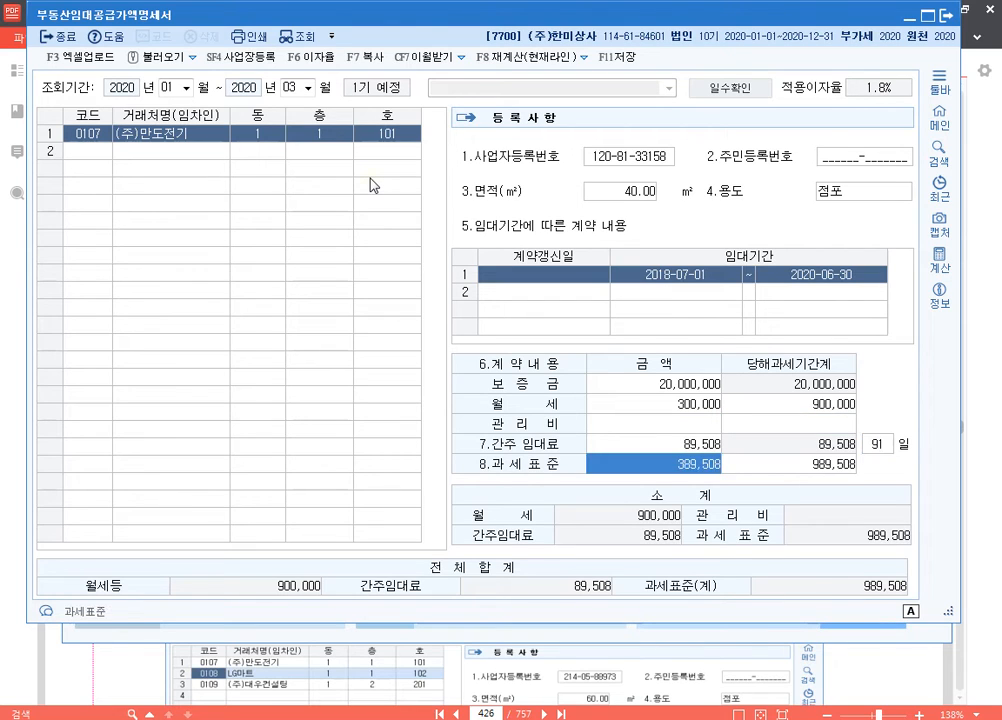
{"action": "key", "text": "Return"}
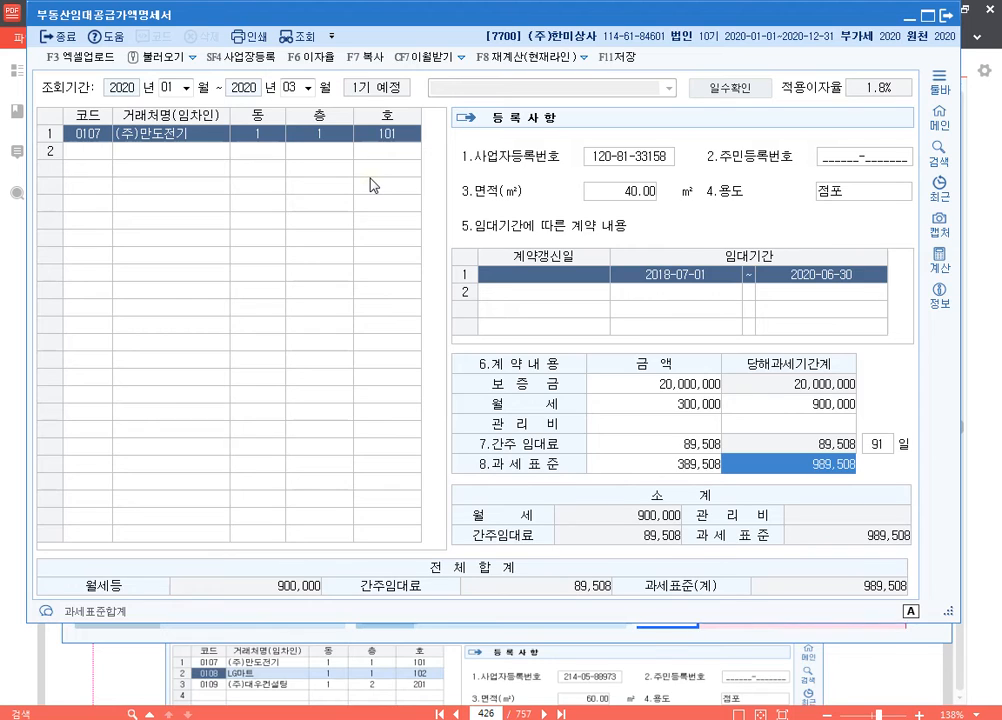
{"action": "key", "text": "Return"}
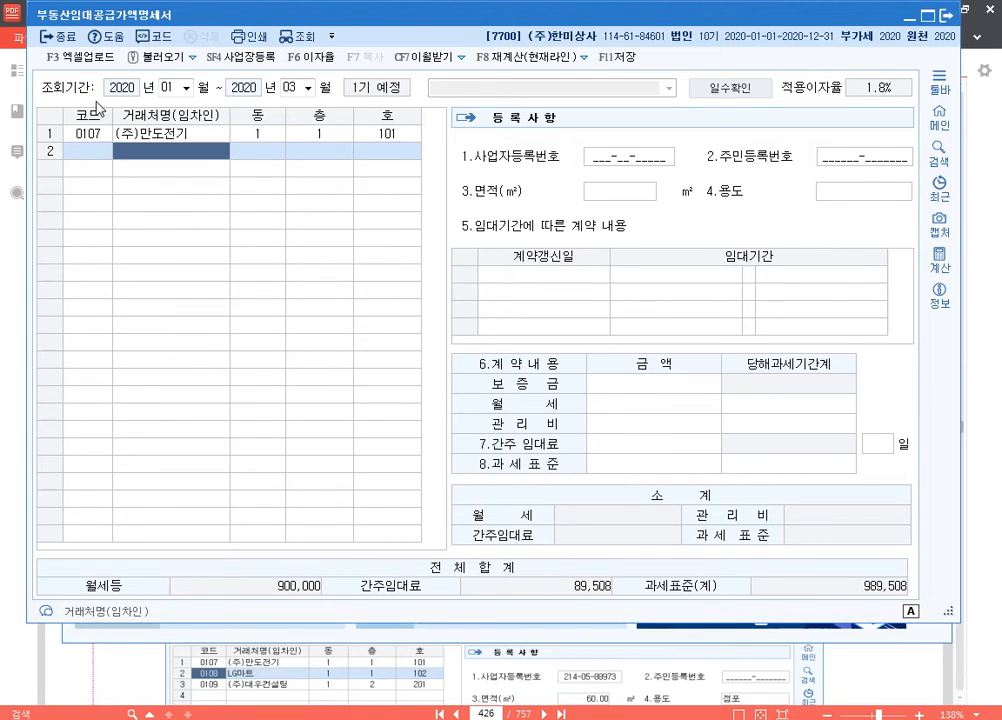
Step: Add LG마트 as the second tenant, with 동 1, 층 1 and 호 102
{"action": "left_click", "coordinate": [194, 171]}
{"action": "left_click", "coordinate": [194, 171]}
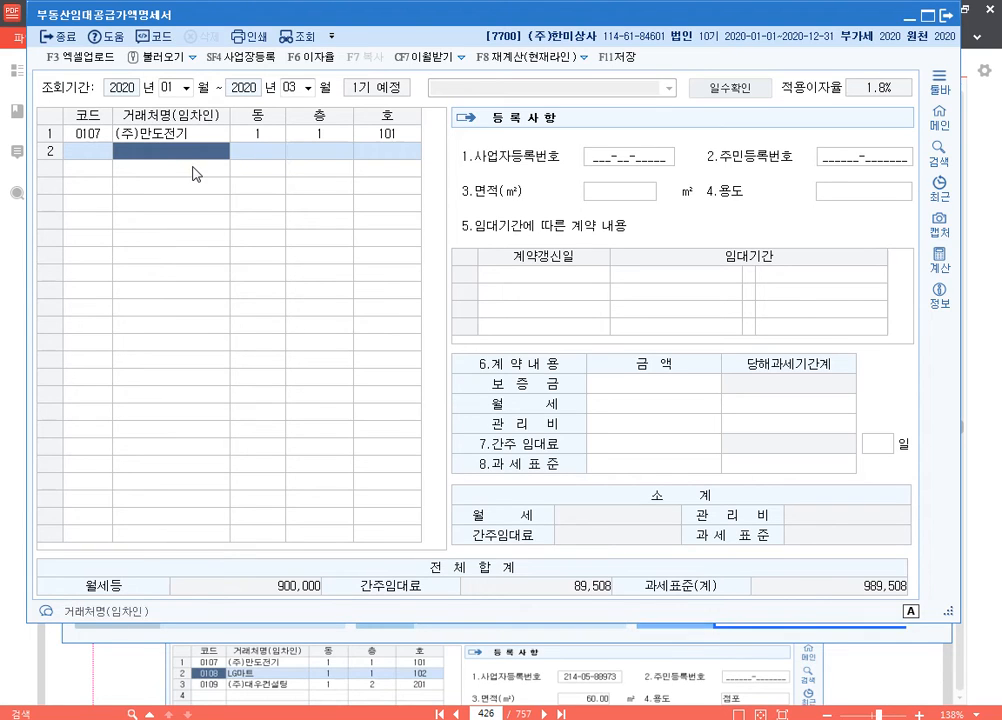
{"action": "type", "text": "lg"}
{"action": "key", "text": "Return"}
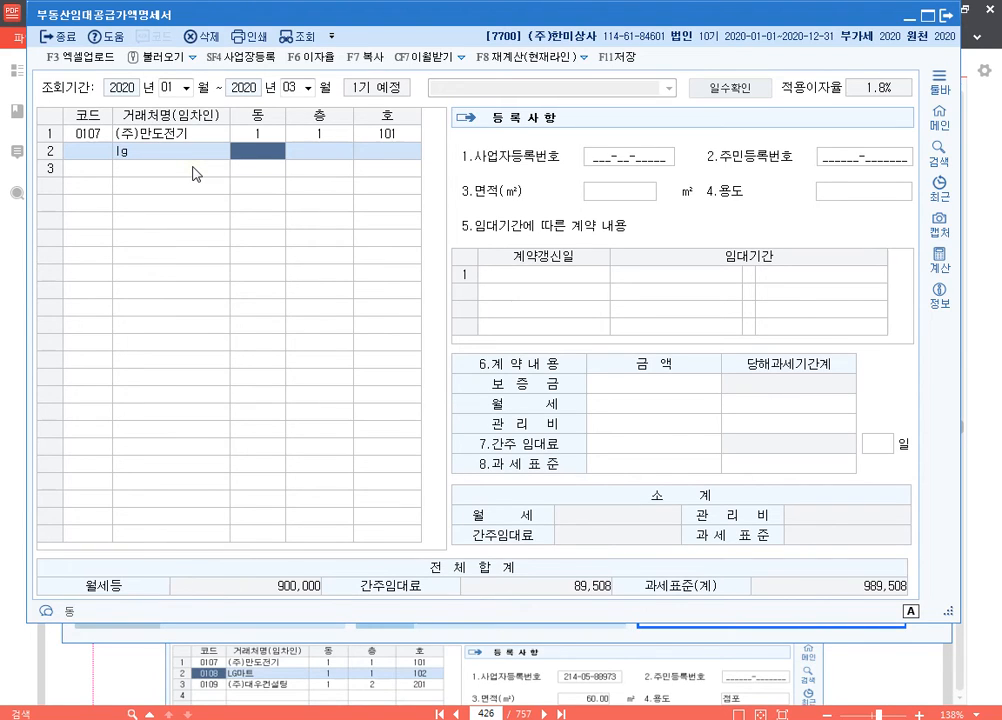
{"action": "key", "text": "Return"}
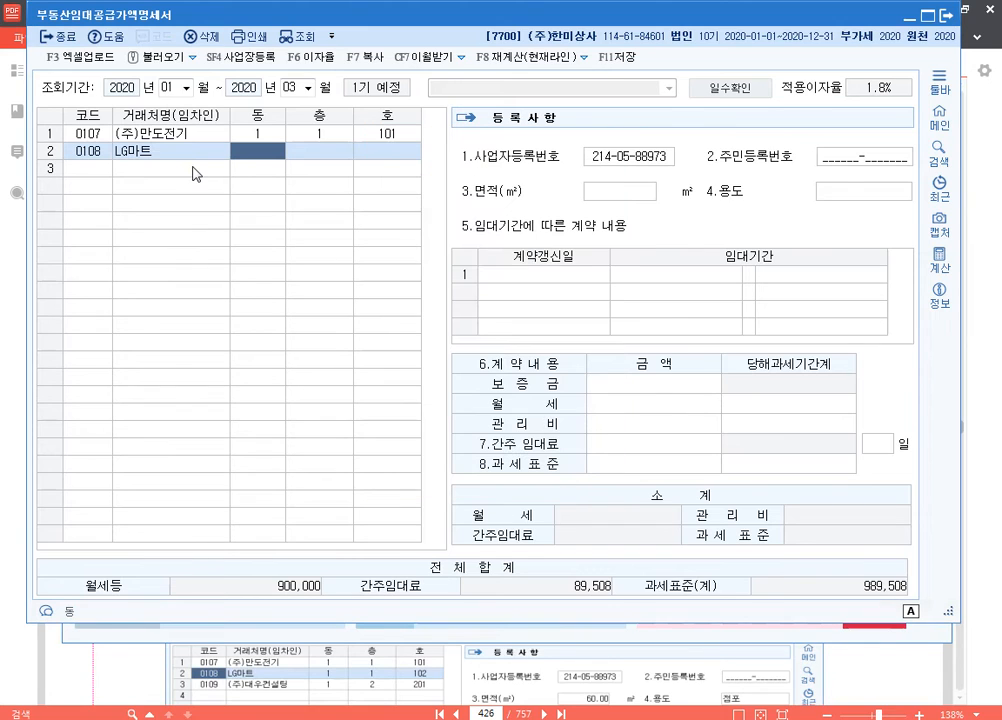
{"action": "key", "text": "Hangul"}
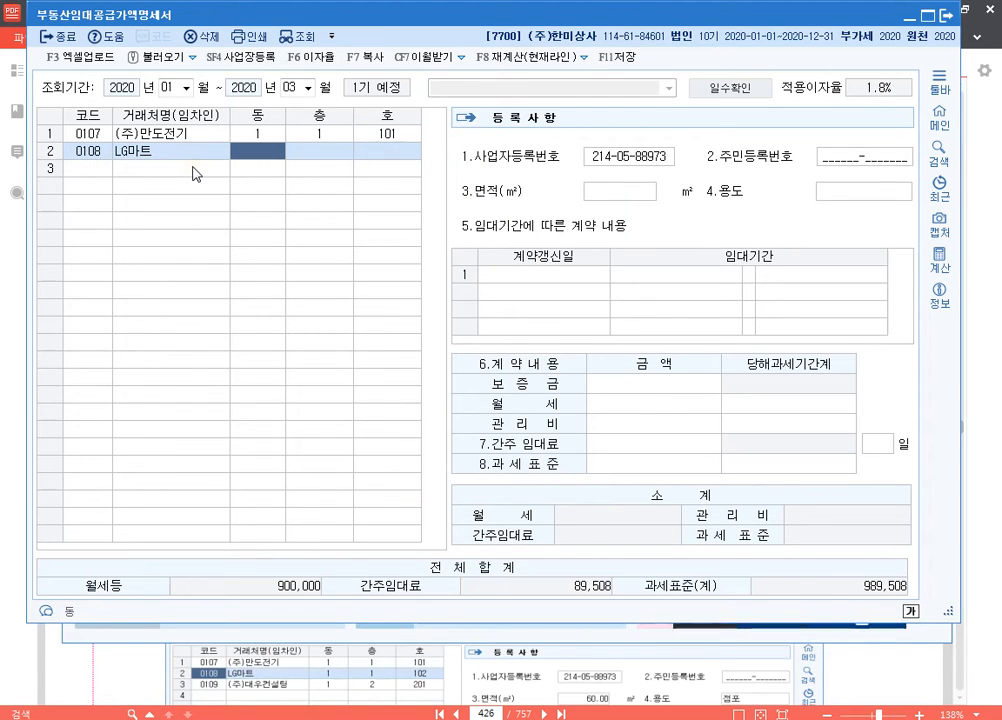
{"action": "type", "text": "1"}
{"action": "key", "text": "Return"}
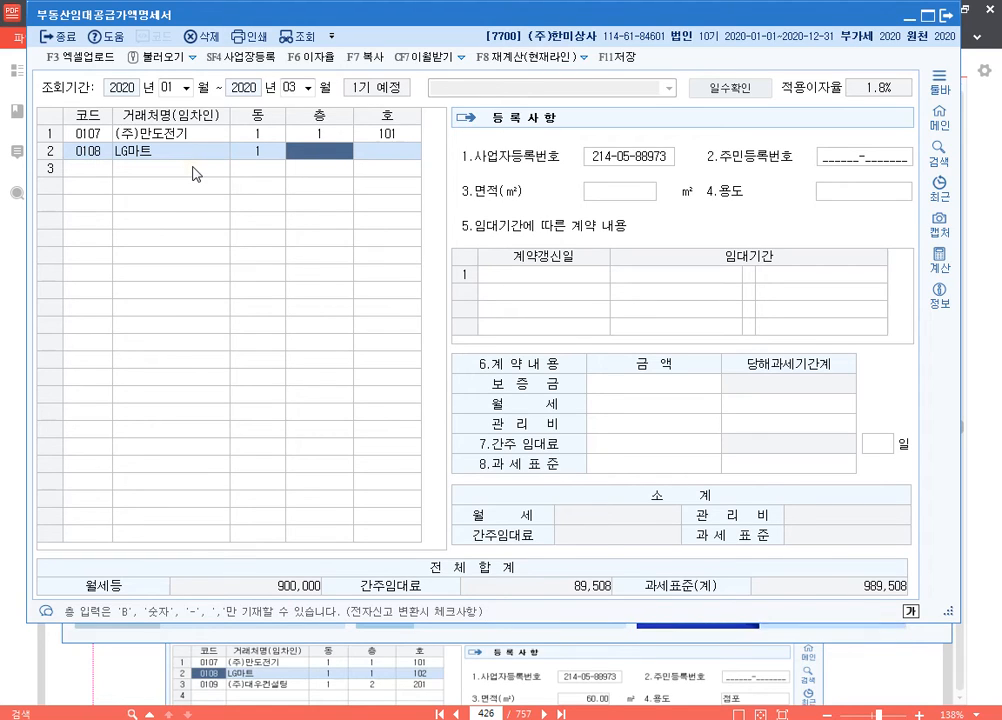
{"action": "type", "text": "1"}
{"action": "key", "text": "Return"}
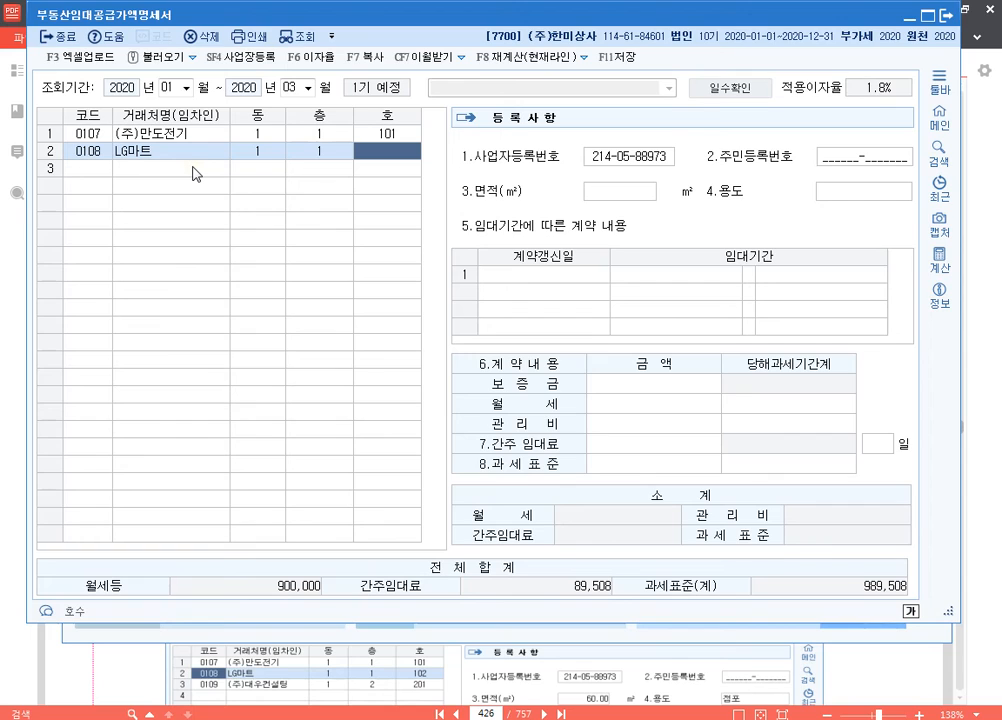
{"action": "type", "text": "102"}
{"action": "key", "text": "Return"}
{"action": "key", "text": "Return"}
{"action": "key", "text": "Return"}
Step: Set LG마트's 면적 to 60 m² and 용도 to 점포
{"action": "type", "text": "60"}
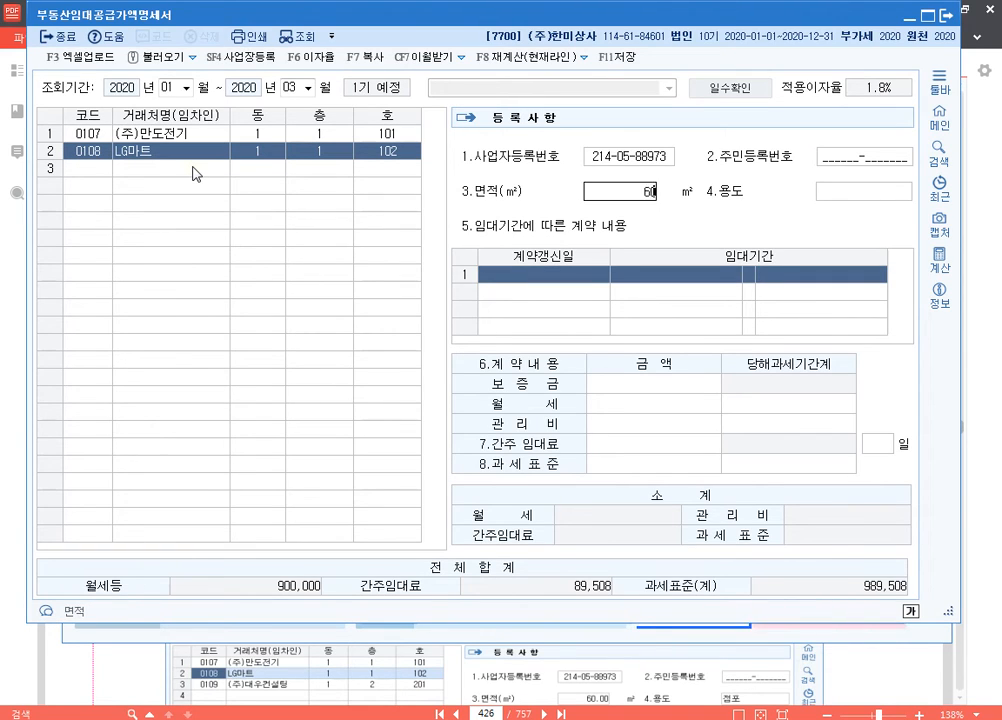
{"action": "key", "text": "Return"}
{"action": "type", "text": "ㅈ점포"}
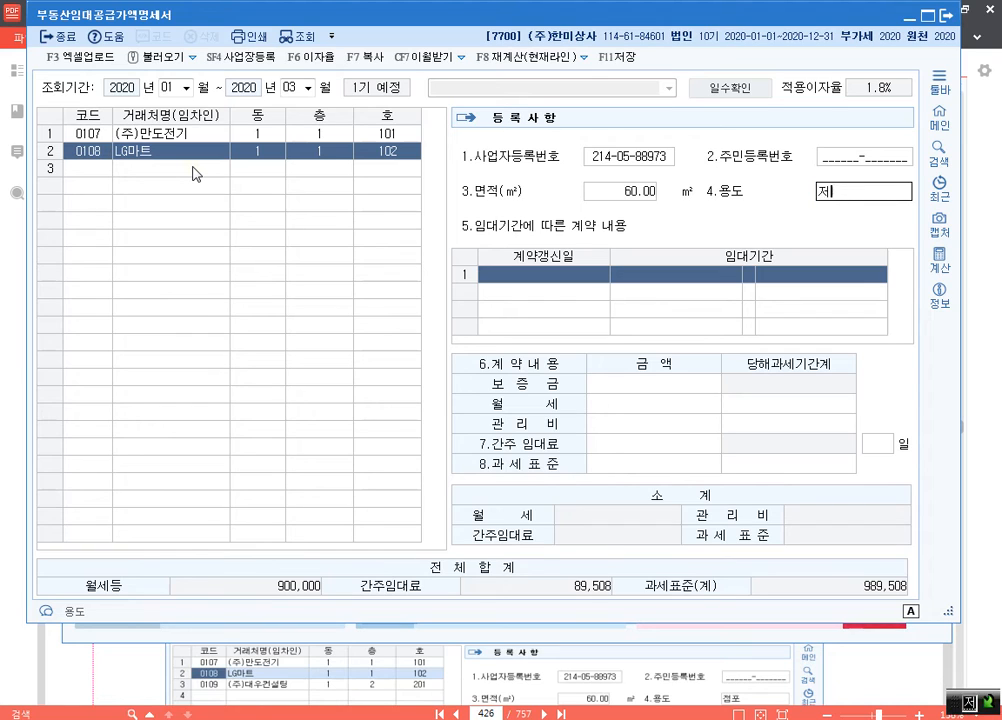
{"action": "key", "text": "Return"}
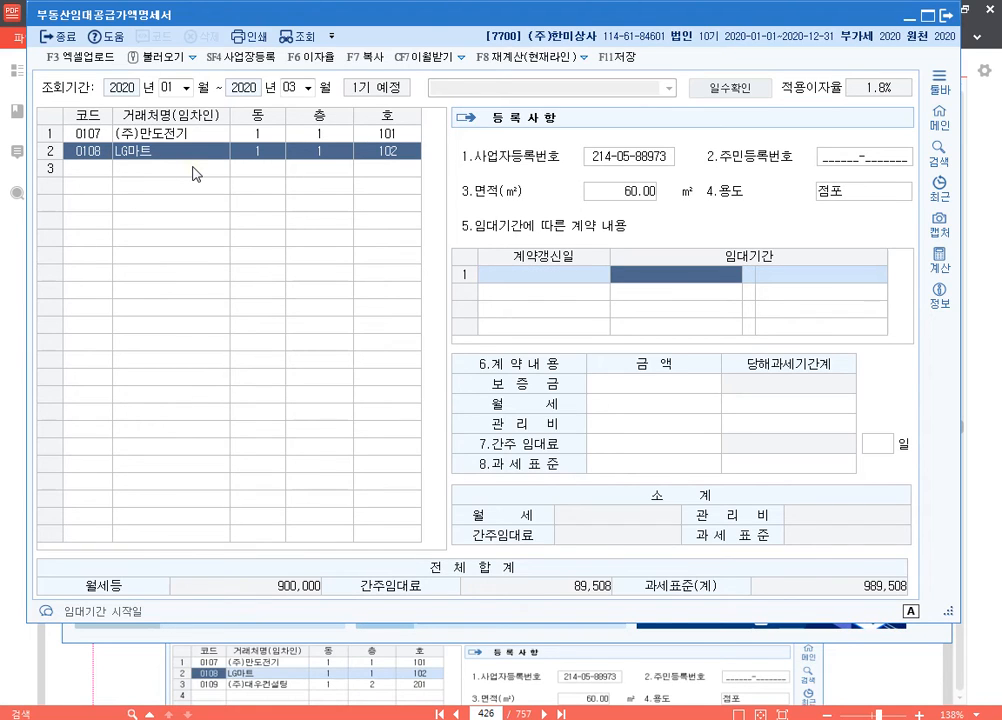
Step: Set LG마트's original 임대기간 to 2018-02-01 through 2020-01-31
{"action": "type", "text": "2018-"}
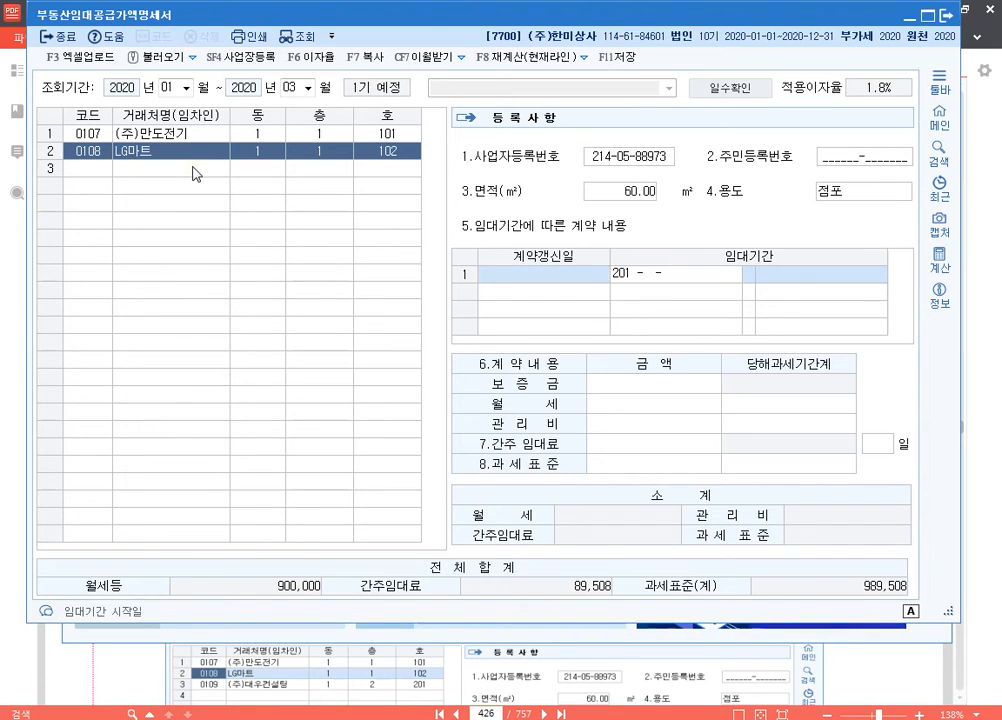
{"action": "type", "text": "02-01 ~ 2020-"}
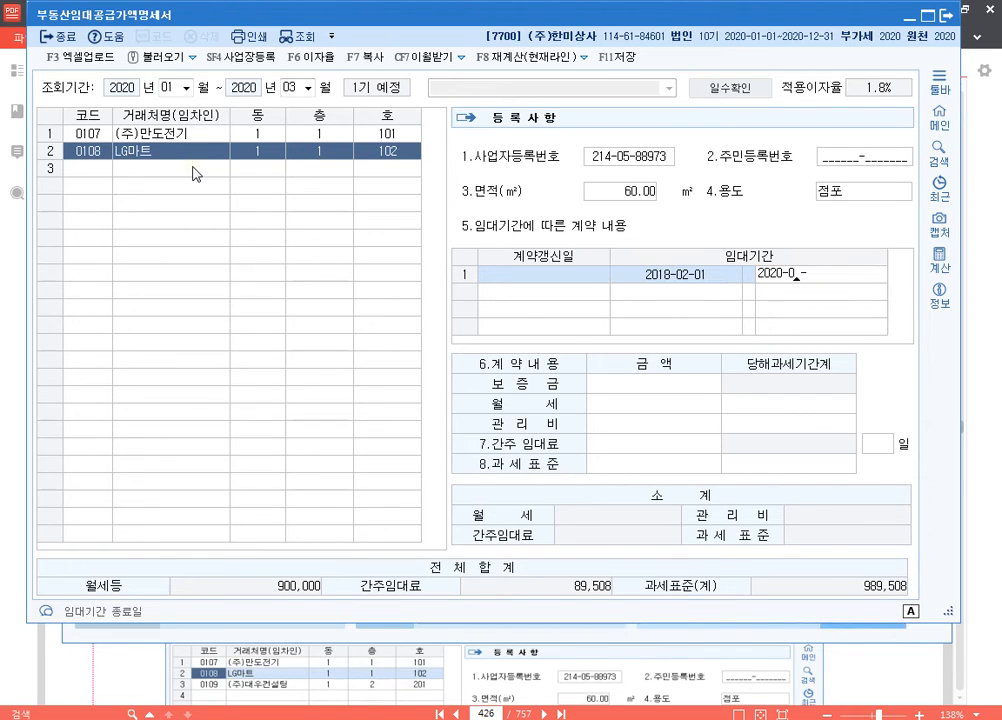
{"action": "type", "text": "01-31"}
{"action": "key", "text": "Return"}
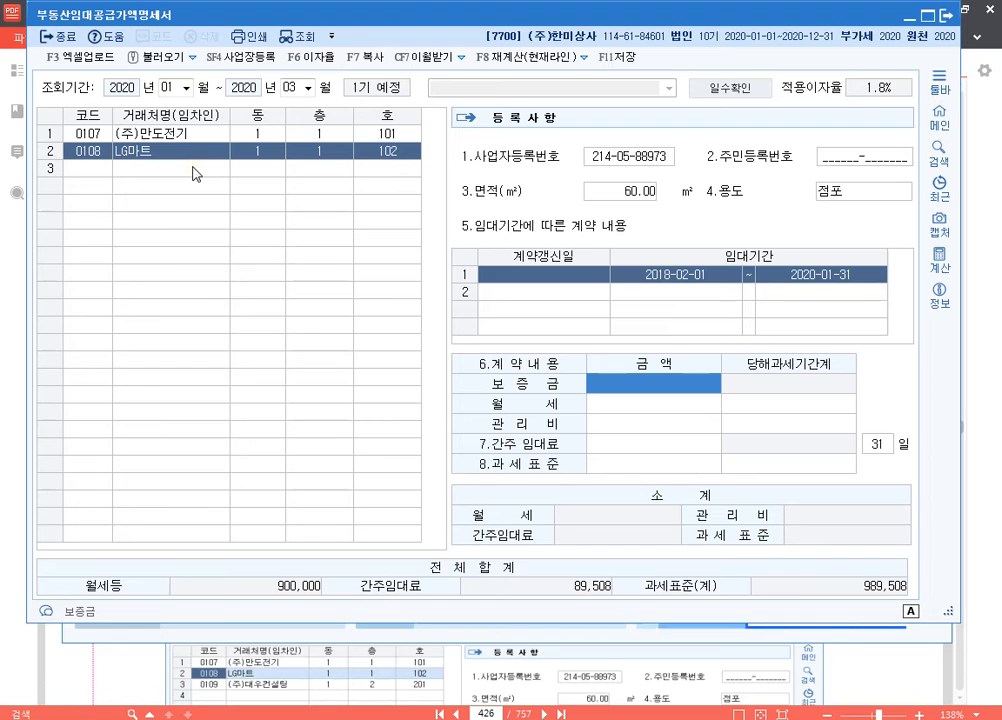
Step: Enter a 보증금 of 30,000,000 and 월세 of 300,000 for LG마트's original contract
{"action": "type", "text": "30000000"}
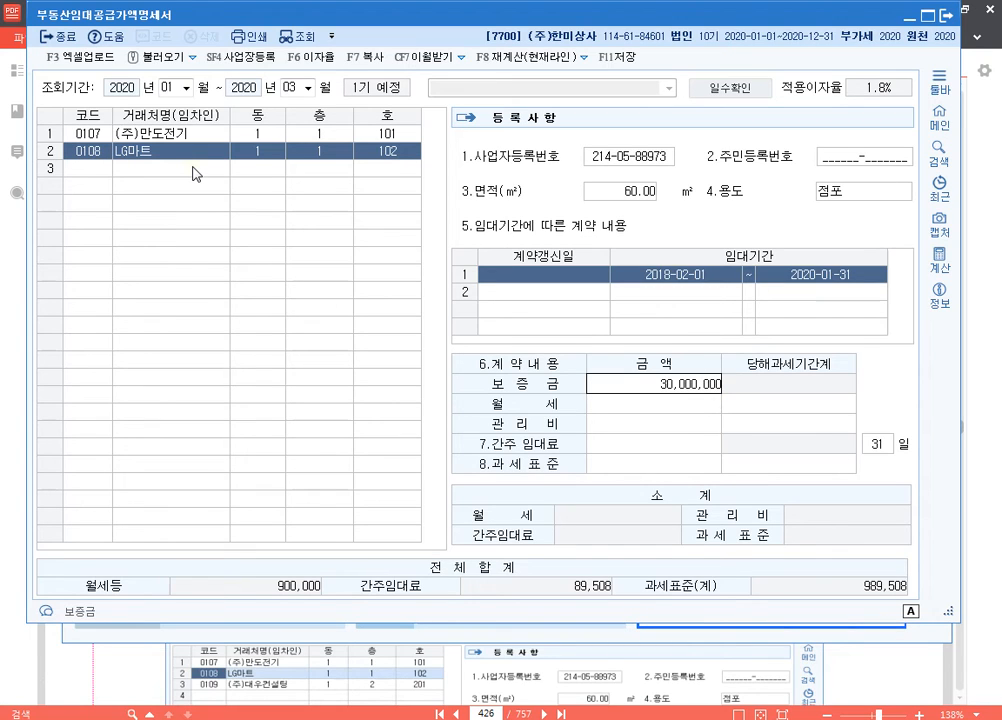
{"action": "key", "text": "Return"}
{"action": "type", "text": "300000"}
{"action": "key", "text": "Return"}
{"action": "key", "text": "Return"}
{"action": "key", "text": "Return"}
{"action": "key", "text": "Return"}
Step: Add a renewal row for LG마트 with 계약갱신일 and 임대기간 start date 2020-02-01
{"action": "type", "text": "0201"}
{"action": "key", "text": "Return"}
{"action": "key", "text": "Return"}
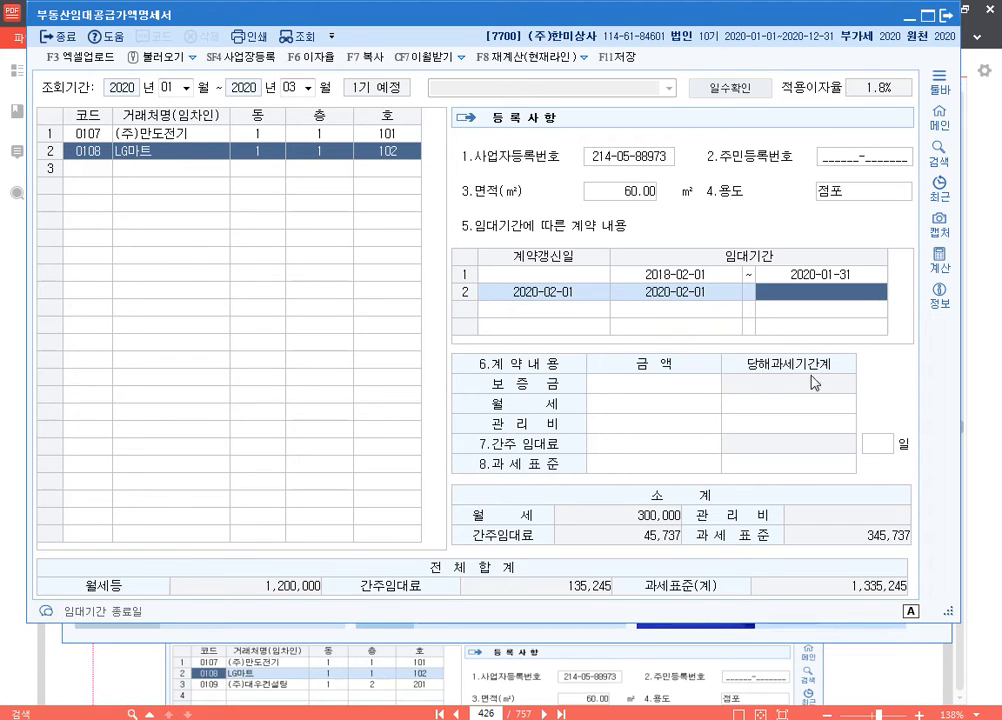
Step: Review the 임대기간, 보증금 and number of days of LG마트's original contract
{"action": "left_click", "coordinate": [715, 275]}
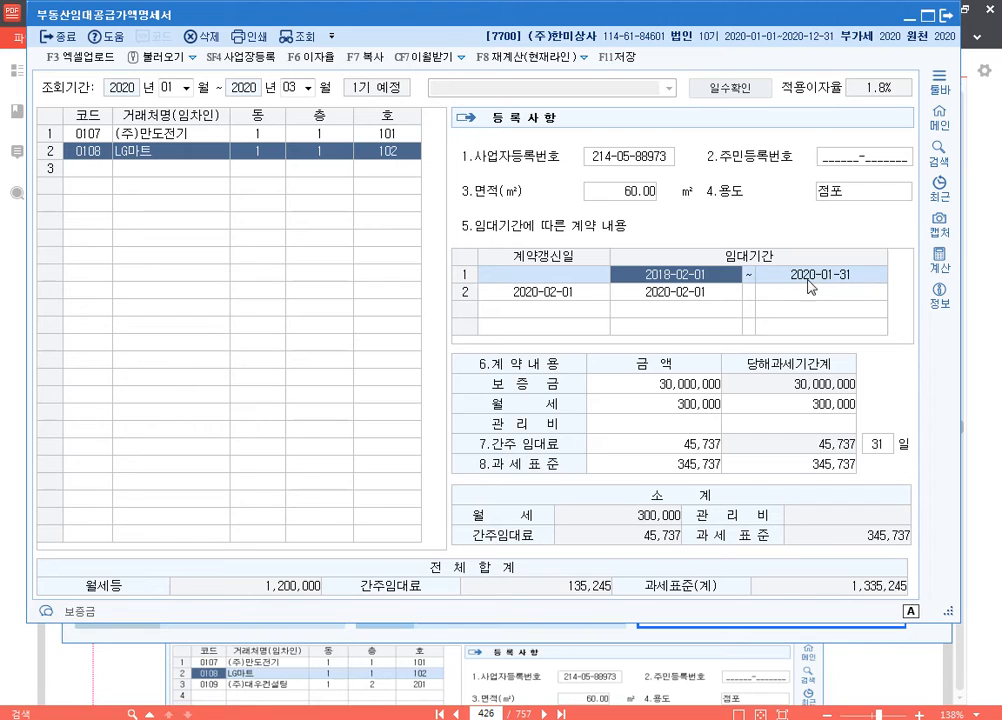
{"action": "left_click", "coordinate": [675, 388]}
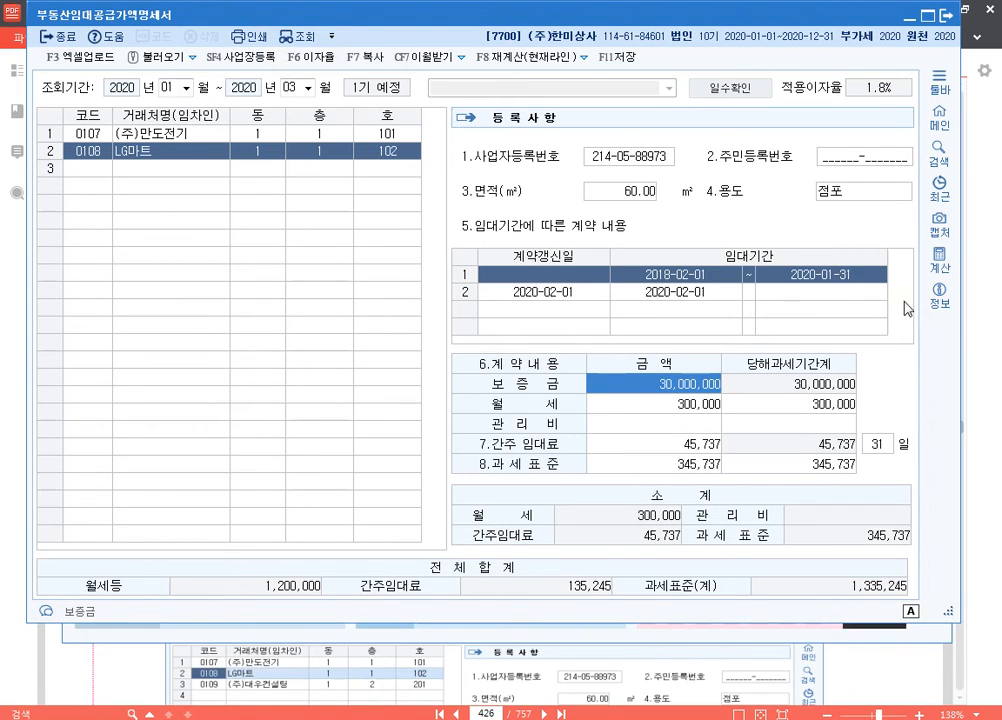
{"action": "left_click", "coordinate": [878, 444]}
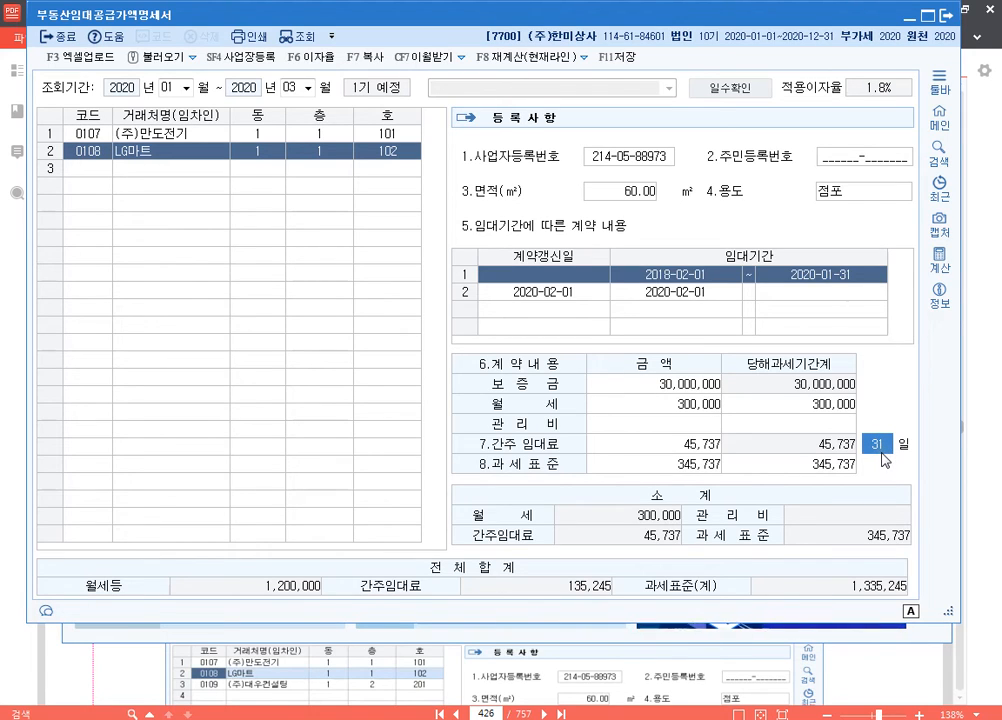
Step: Return to the end date of LG마트's renewal row, then switch to the PDF textbook to check the renewal terms
{"action": "left_click", "coordinate": [558, 291]}
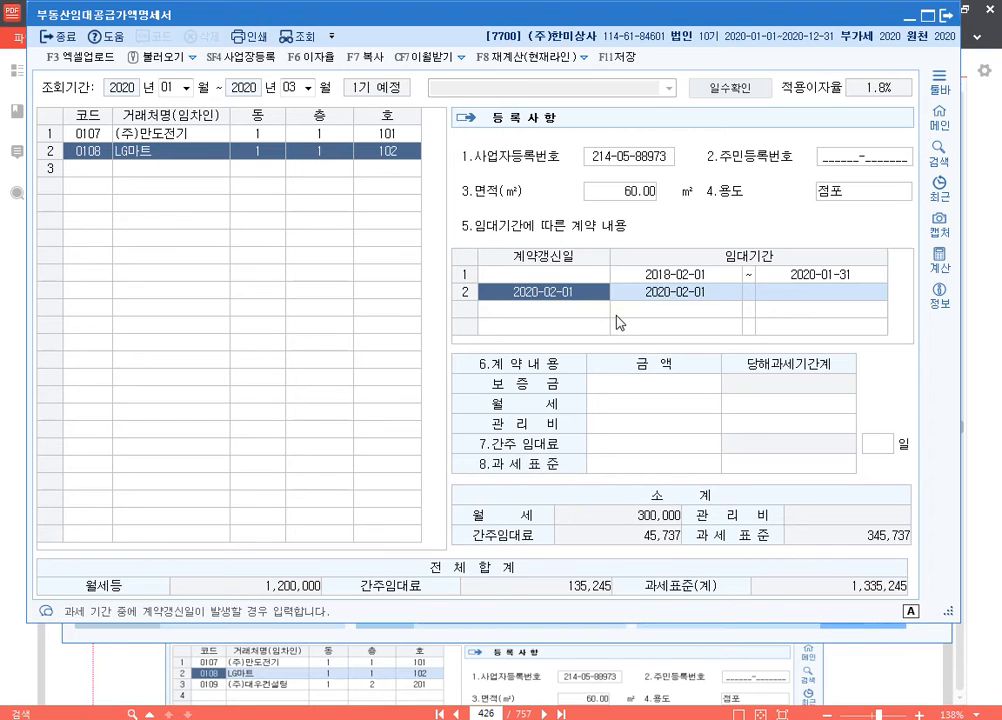
{"action": "key", "text": "Return"}
{"action": "key", "text": "Return"}
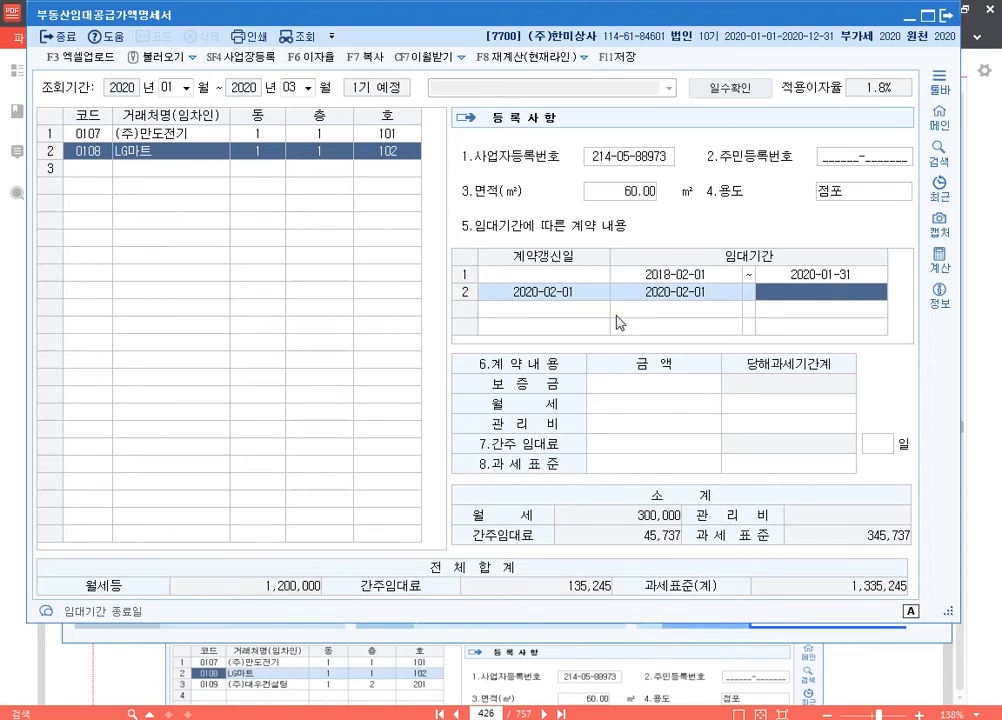
{"action": "left_click", "coordinate": [872, 650]}
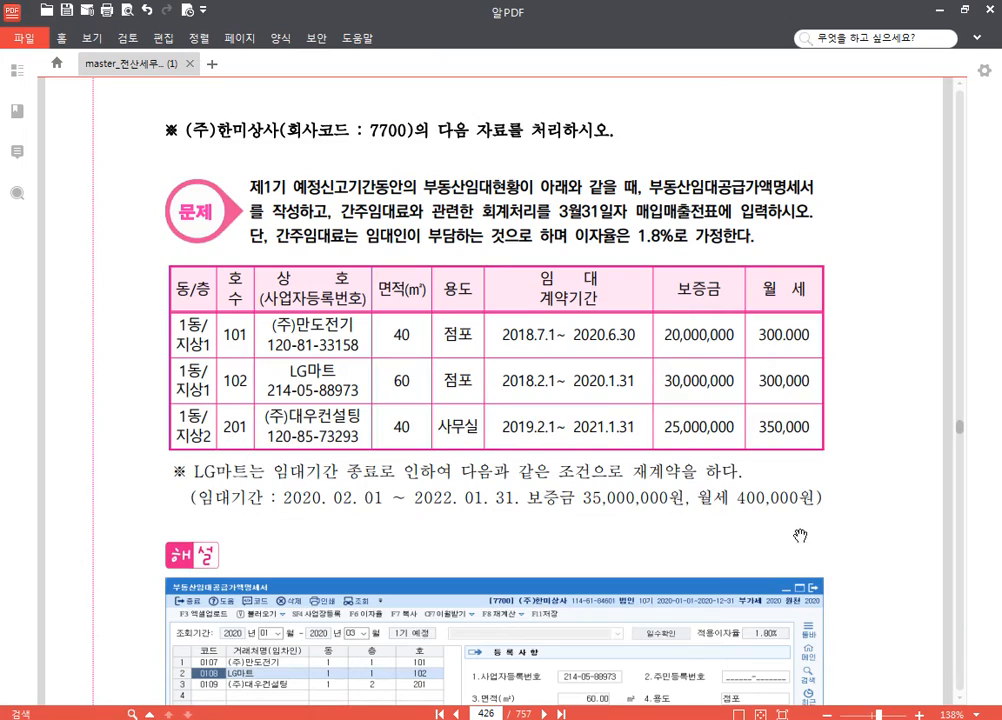
Step: Review LG마트's renewal period, 보증금 and 월세 in the PDF textbook, and switch back to KcLep
{"action": "scroll", "coordinate": [628, 430], "scroll_direction": "down", "scroll_amount": 3}
{"action": "key", "text": "F2"}
{"action": "mouse_move", "coordinate": [163, 251]}
{"action": "left_mouse_down"}
{"action": "mouse_move", "coordinate": [188, 304]}
{"action": "mouse_move", "coordinate": [630, 333]}
{"action": "mouse_move", "coordinate": [880, 330]}
{"action": "left_mouse_up"}
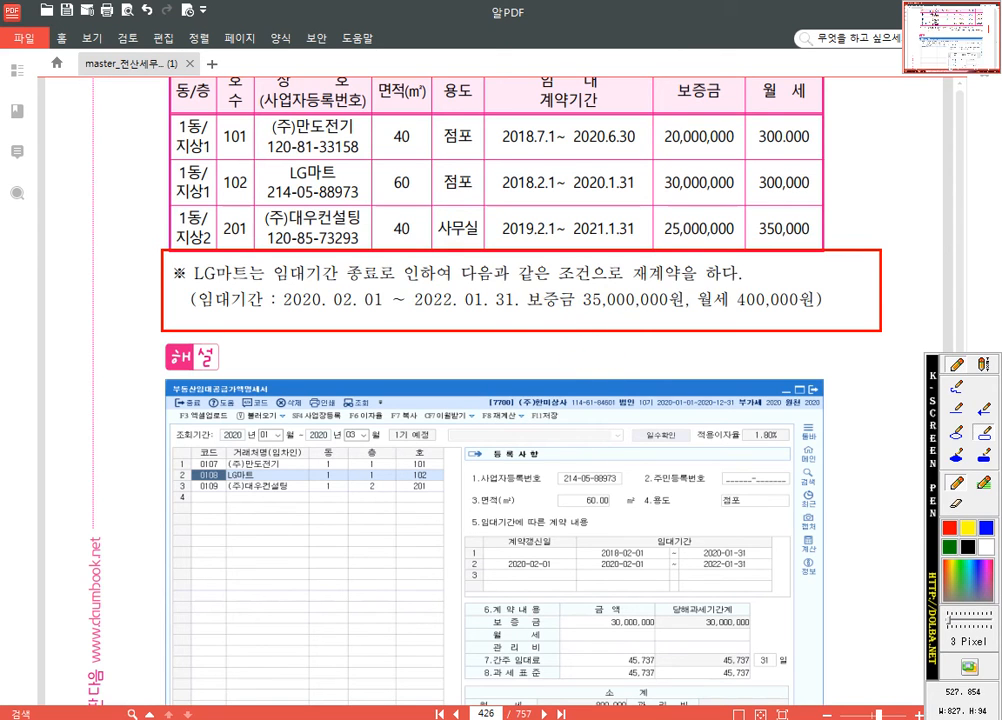
{"action": "key", "text": "Escape"}
{"action": "key", "text": "alt+Tab"}
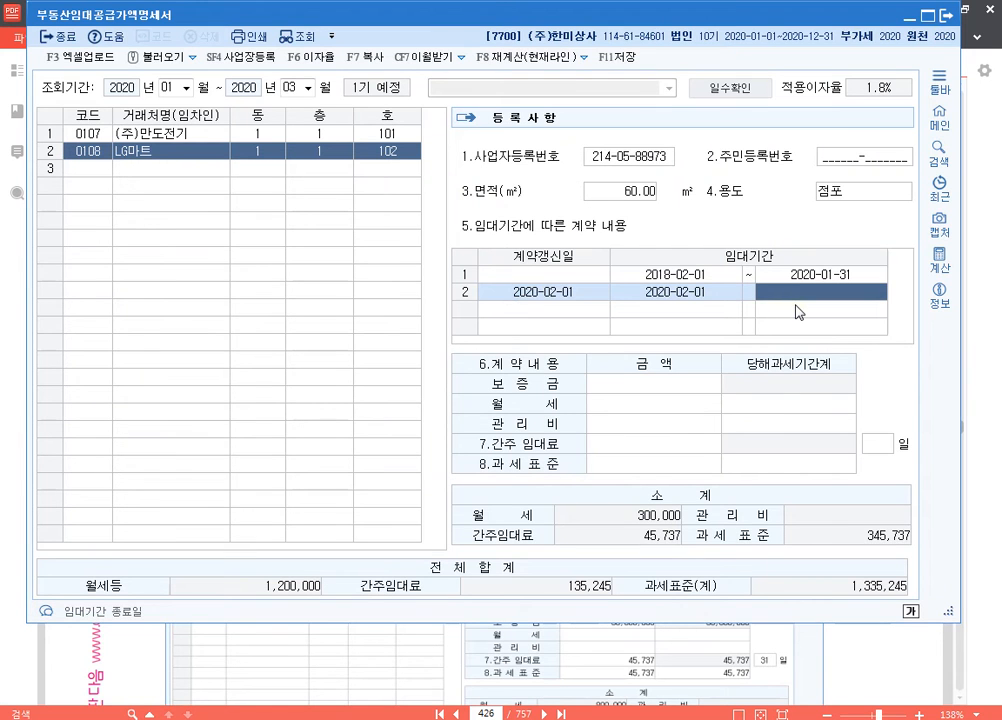
Step: Complete LG마트's renewal row with end date 2022-01-31, a 보증금 of 35,000,000 and a 월세 of 400,000
{"action": "type", "text": "2"}
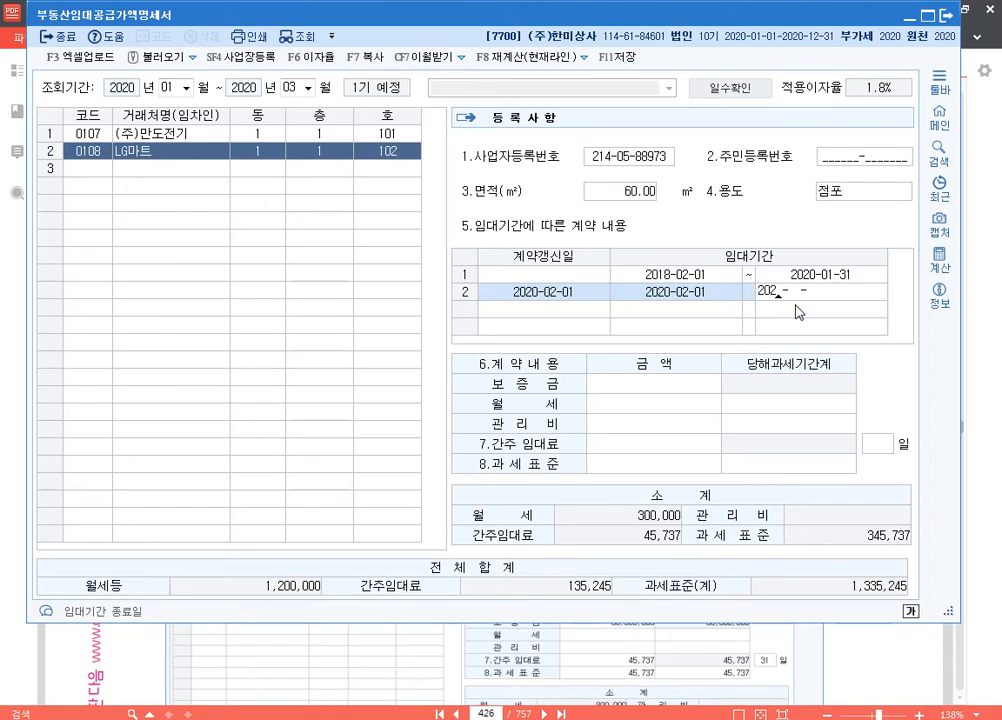
{"action": "type", "text": "022-01-31"}
{"action": "key", "text": "Return"}
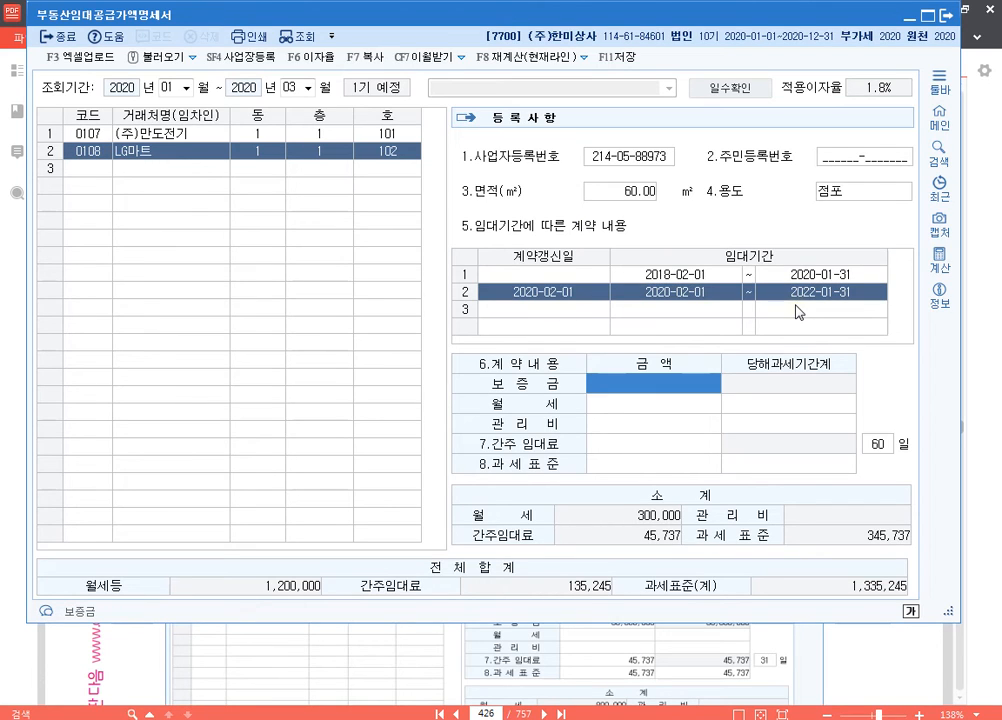
{"action": "type", "text": "35000000"}
{"action": "key", "text": "Return"}
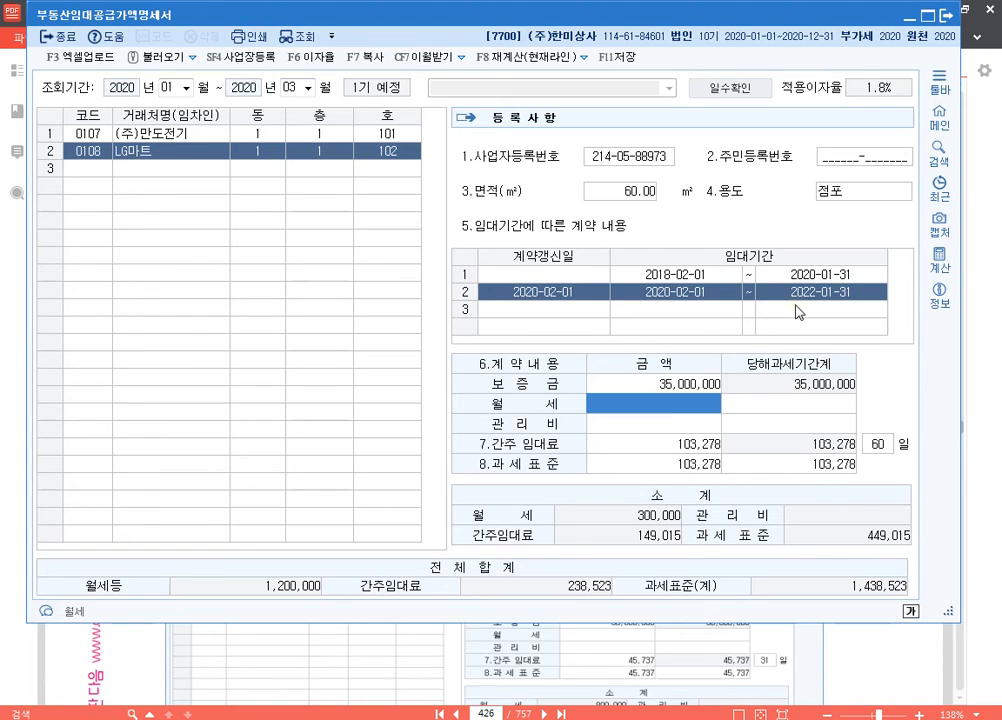
{"action": "type", "text": "400000"}
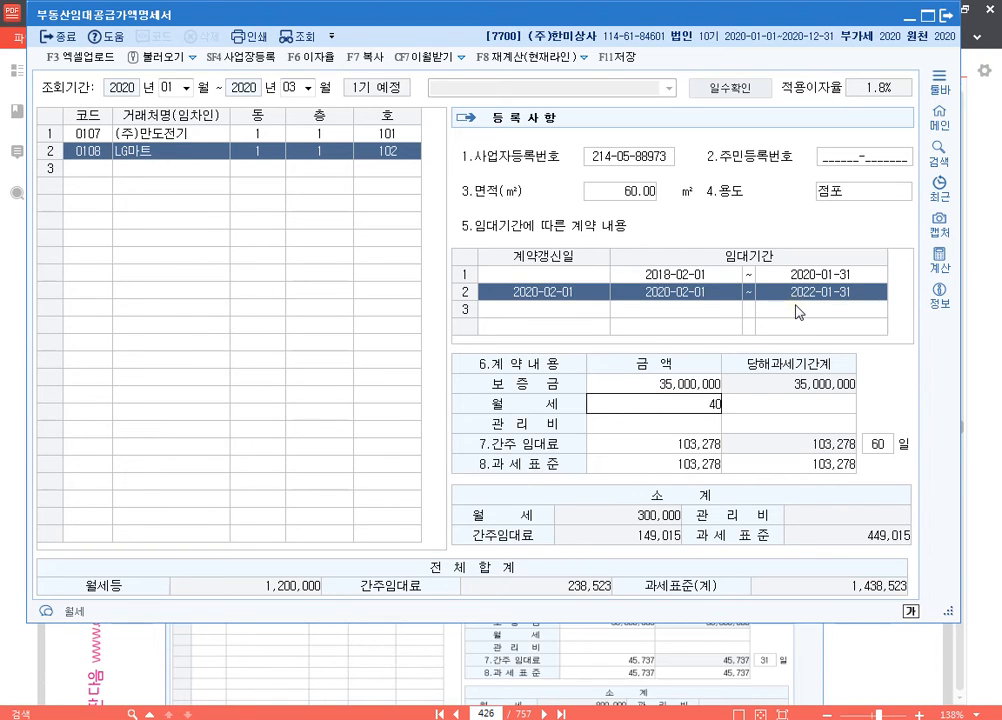
{"action": "key", "text": "Return"}
{"action": "key", "text": "Return"}
{"action": "key", "text": "Return"}
{"action": "key", "text": "Return"}
{"action": "key", "text": "Return"}
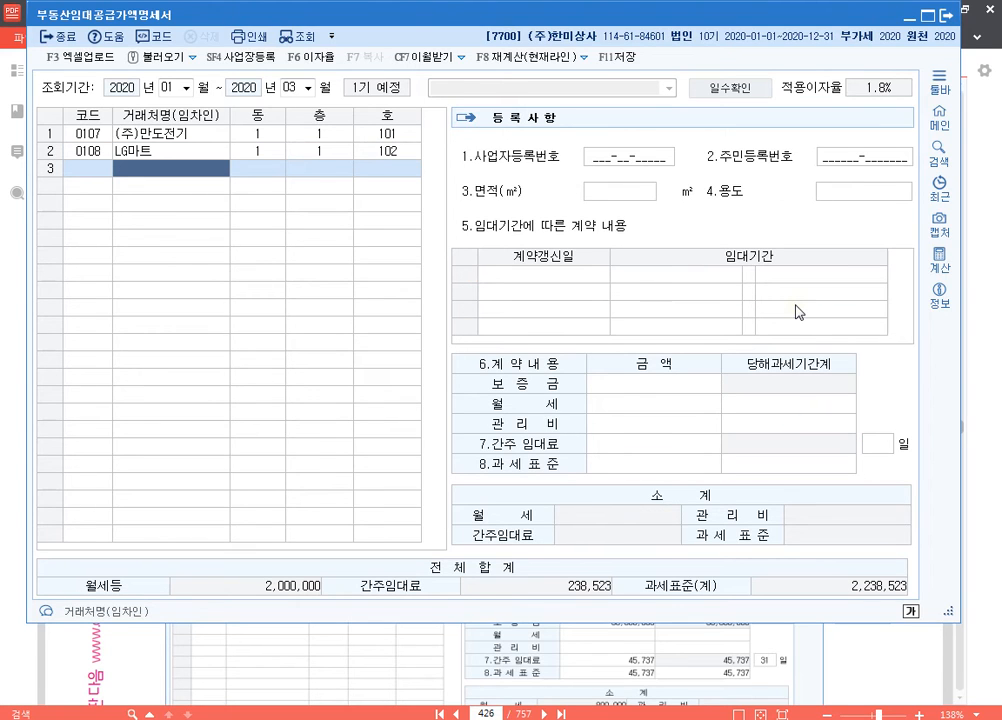
Step: Add the tenant (주)대우컨설팅 in the third row with 동 1, 층 2 and 호 201
{"action": "key", "text": "F2"}
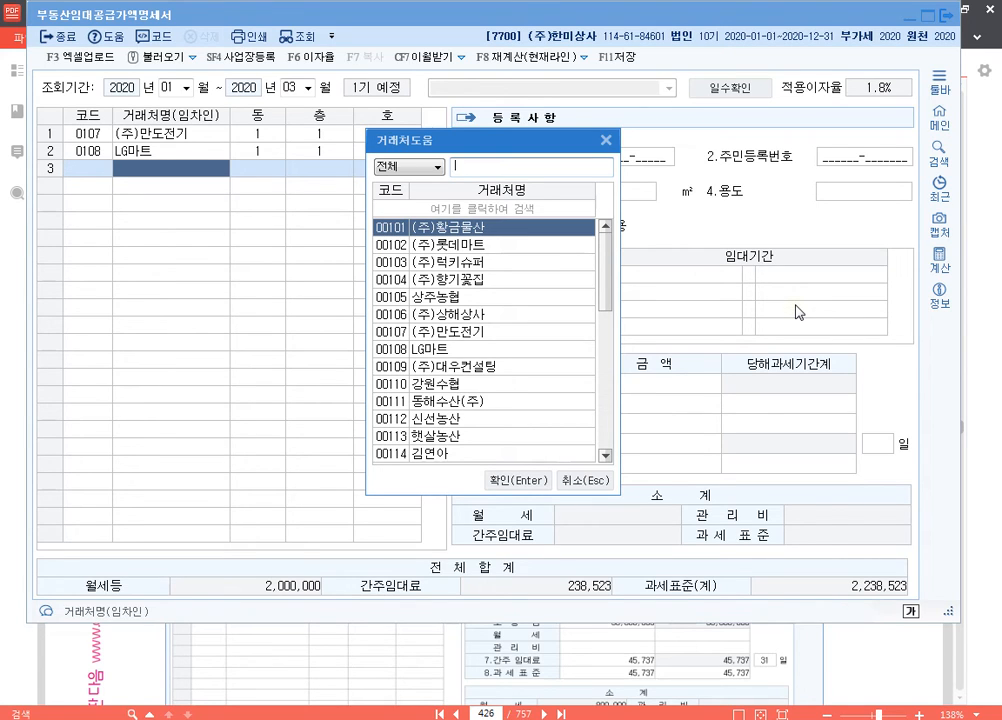
{"action": "type", "text": "대"}
{"action": "key", "text": "Return"}
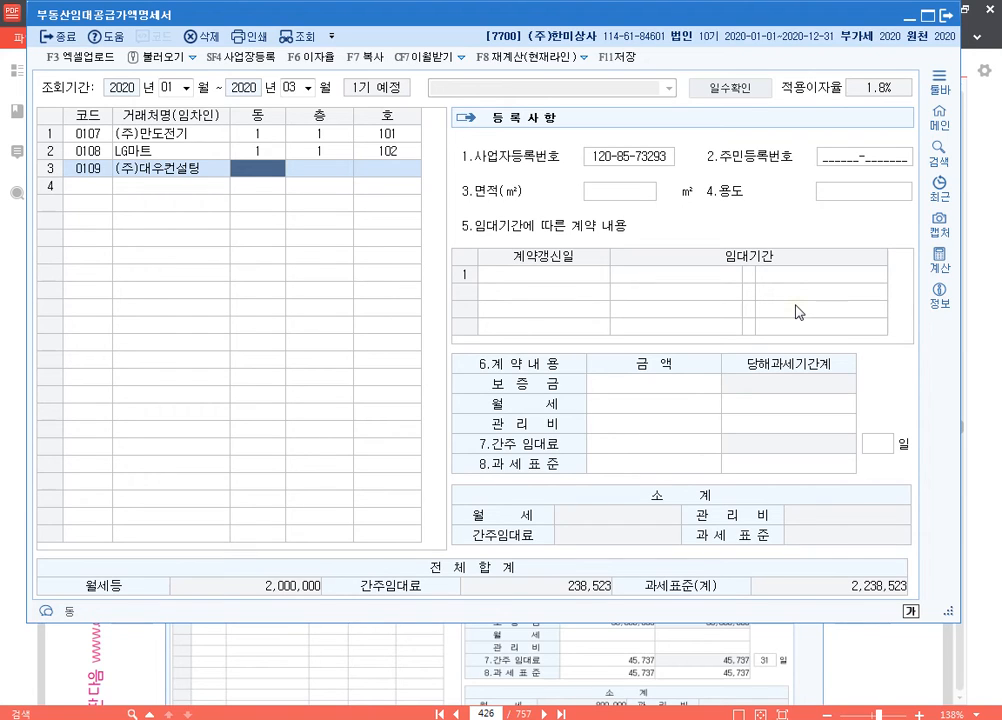
{"action": "type", "text": "1"}
{"action": "key", "text": "Return"}
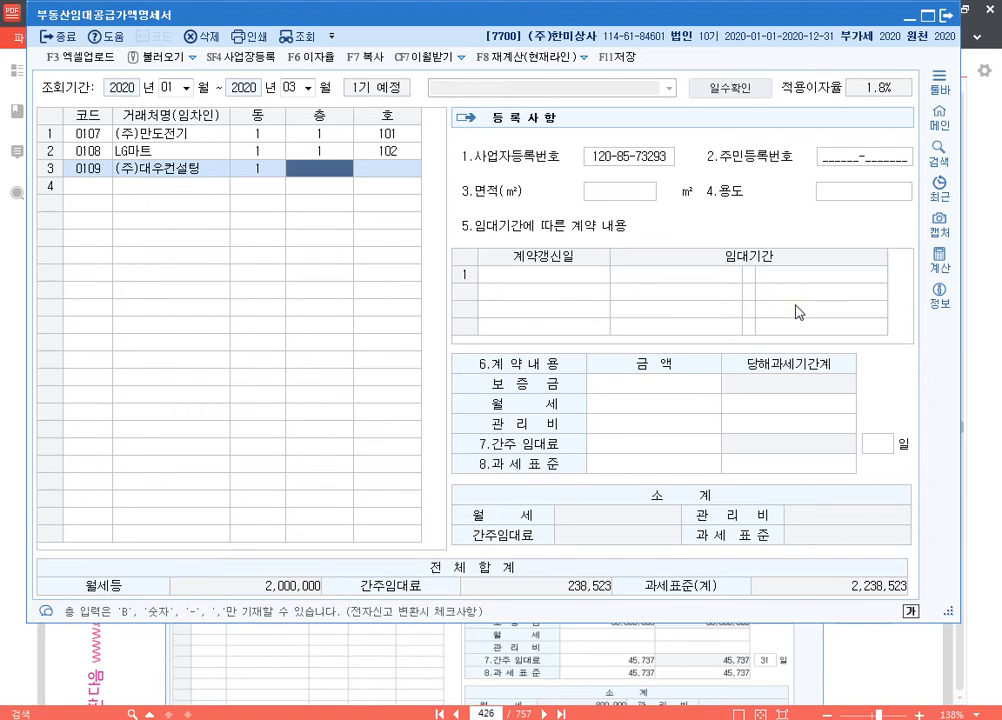
{"action": "type", "text": "2"}
{"action": "key", "text": "Return"}
{"action": "type", "text": "201"}
{"action": "key", "text": "Return"}
{"action": "key", "text": "Return"}
{"action": "key", "text": "Return"}
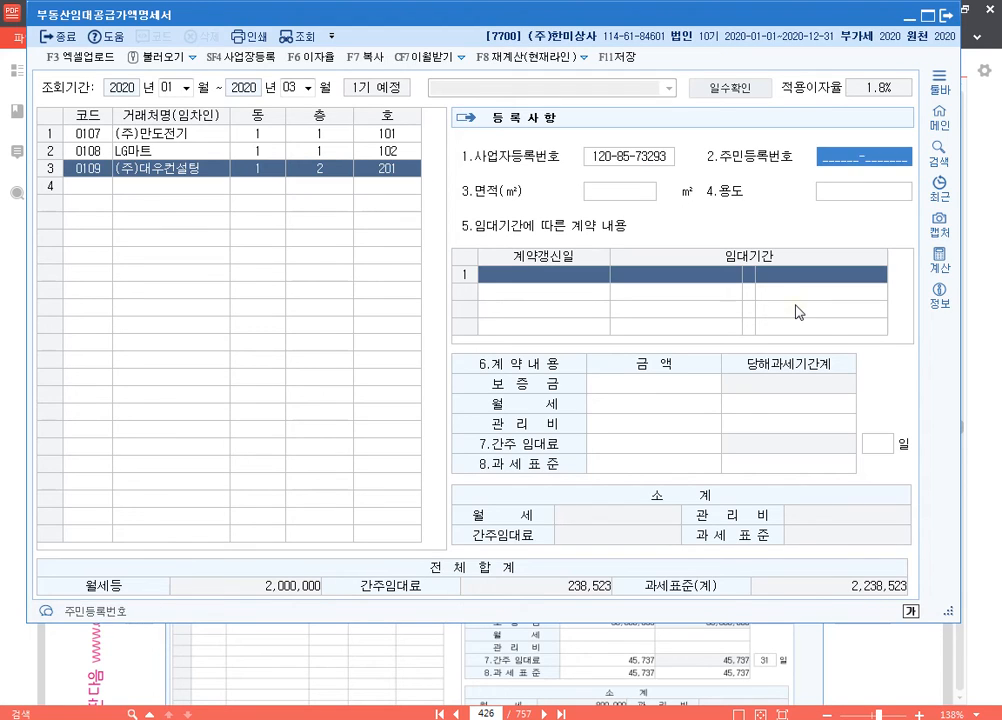
Step: Set (주)대우컨설팅's 면적 to 40 m² and its 용도 to 사무실, leaving 주민등록번호 blank
{"action": "type", "text": "40"}
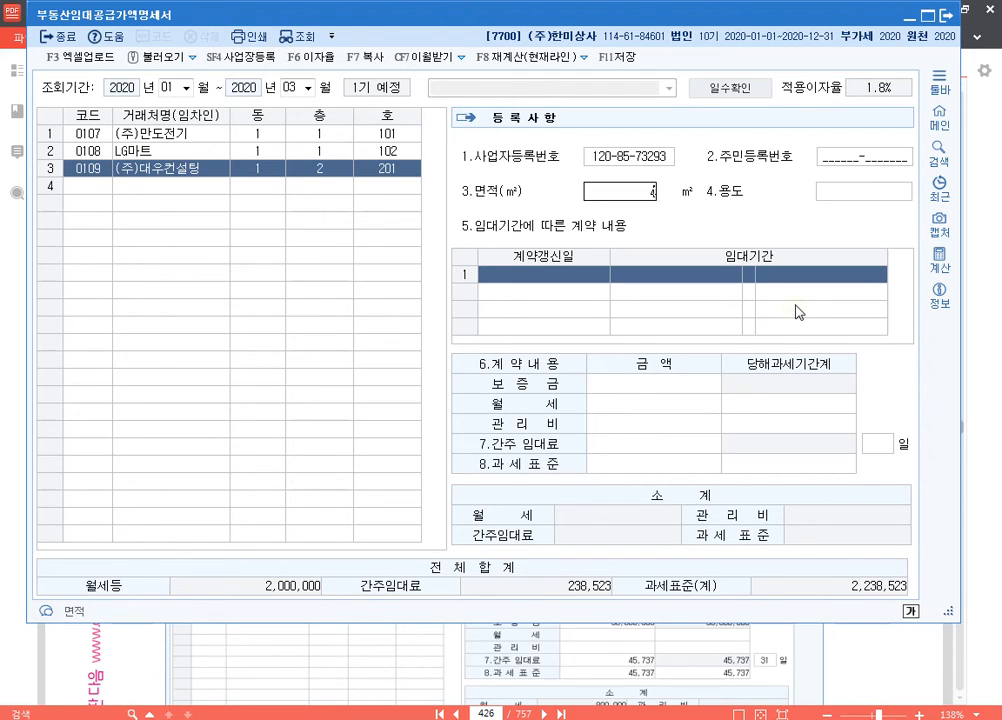
{"action": "key", "text": "Return"}
{"action": "type", "text": "사무실"}
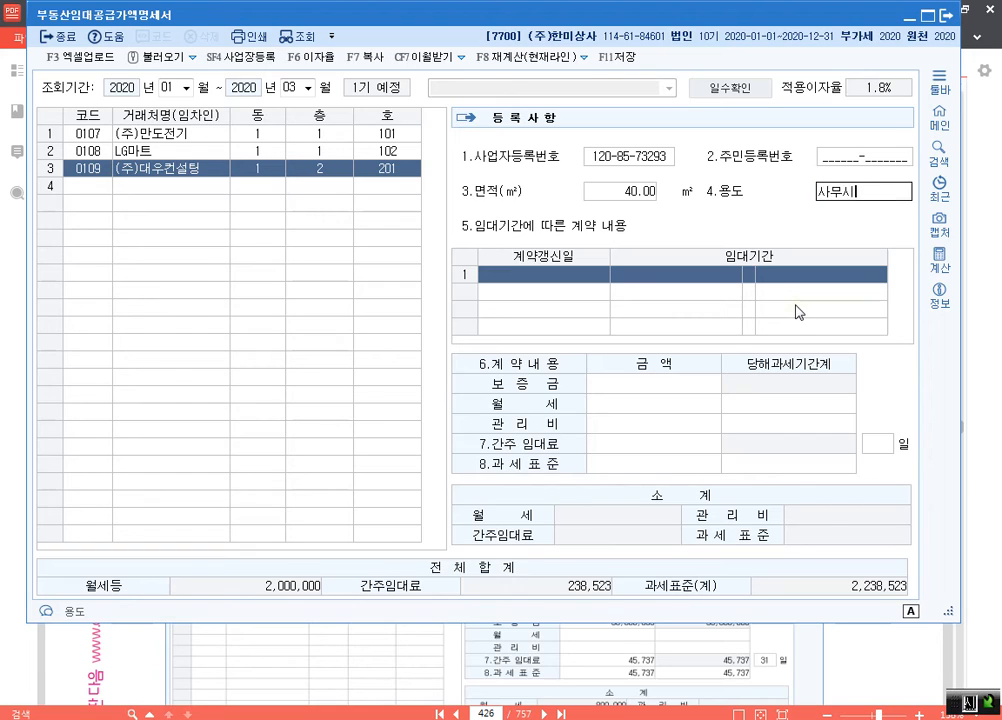
{"action": "key", "text": "Return"}
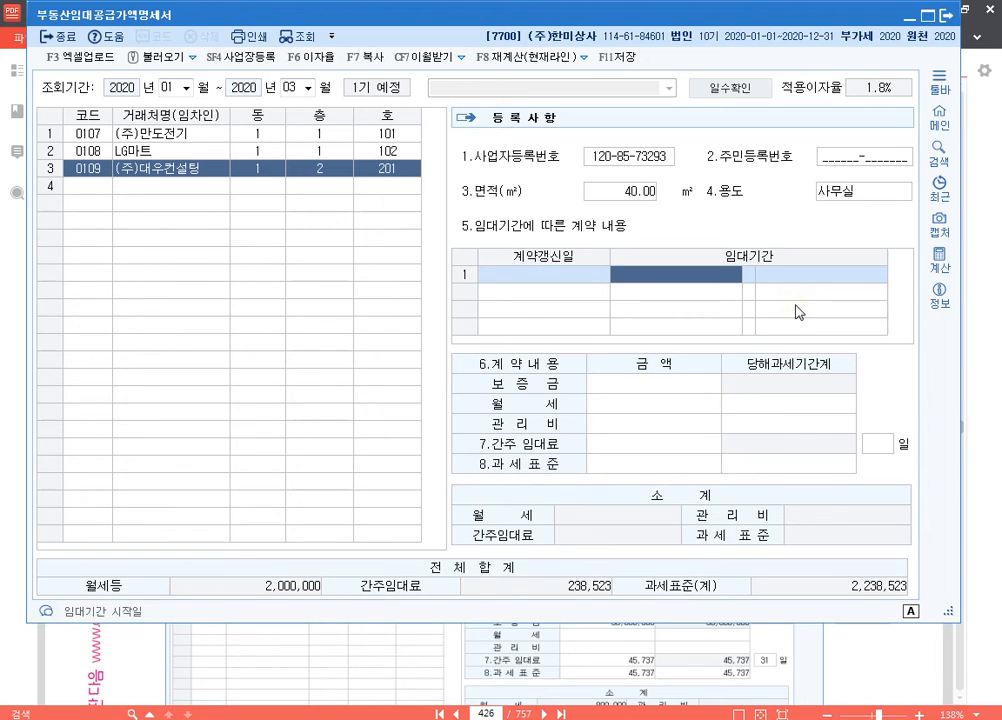
Step: Enter the 임대기간 of (주)대우컨설팅 as 2019-02-01 to 2021-01-31
{"action": "type", "text": "2019-02-01"}
{"action": "key", "text": "Return"}
{"action": "type", "text": "20"}
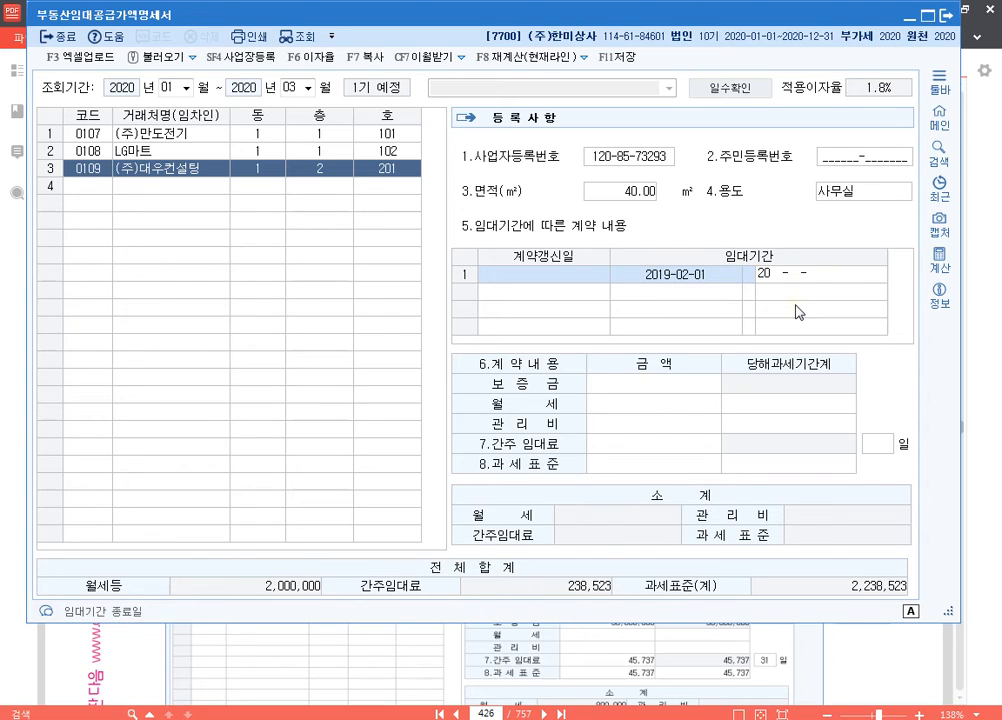
{"action": "type", "text": "21-01-31"}
{"action": "key", "text": "Return"}
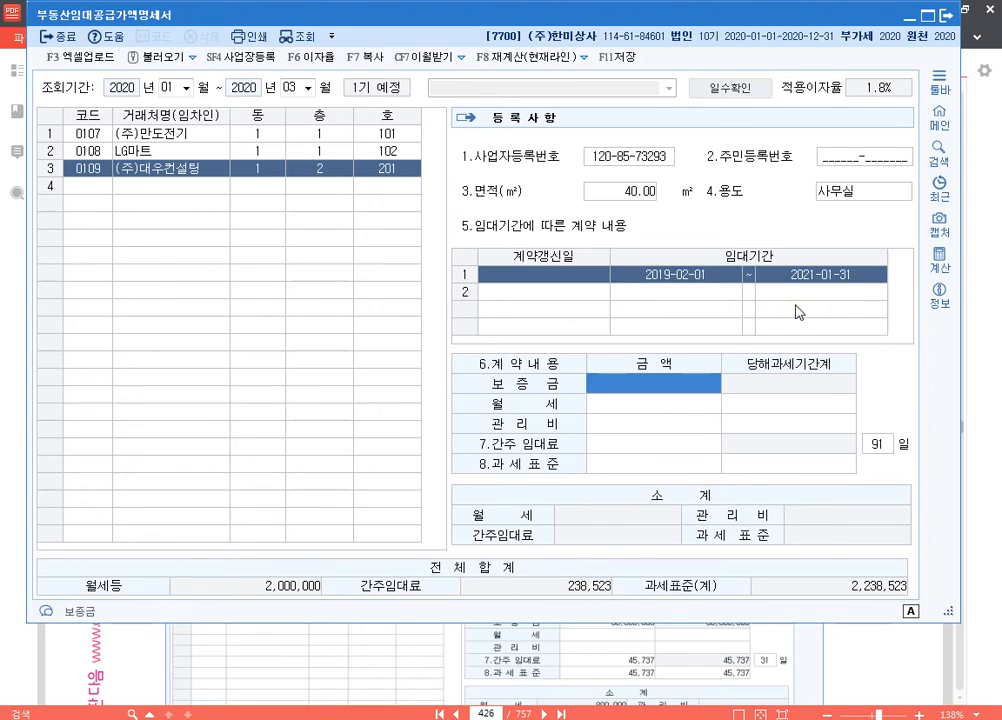
Step: Enter a 보증금 of 25,000,000 and 월세 of 350,000 for (주)대우컨설팅, and save the statement
{"action": "type", "text": "25000000"}
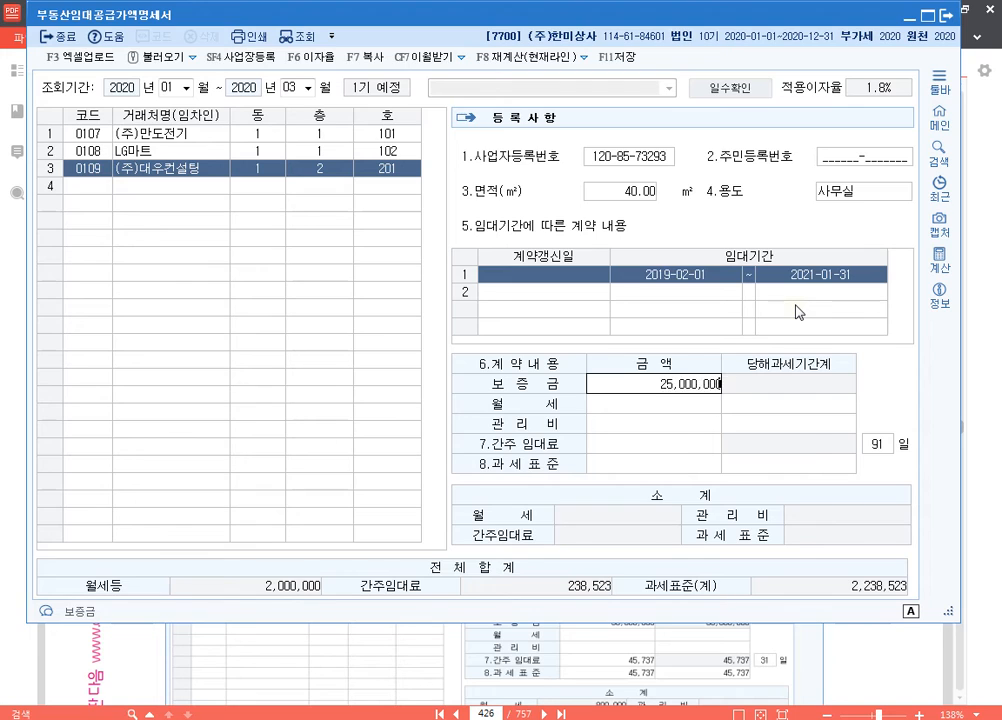
{"action": "key", "text": "Return"}
{"action": "type", "text": "350,000"}
{"action": "key", "text": "Return"}
{"action": "key", "text": "Return"}
{"action": "key", "text": "Return"}
{"action": "key", "text": "Return"}
{"action": "key", "text": "Return"}
{"action": "key", "text": "Up"}
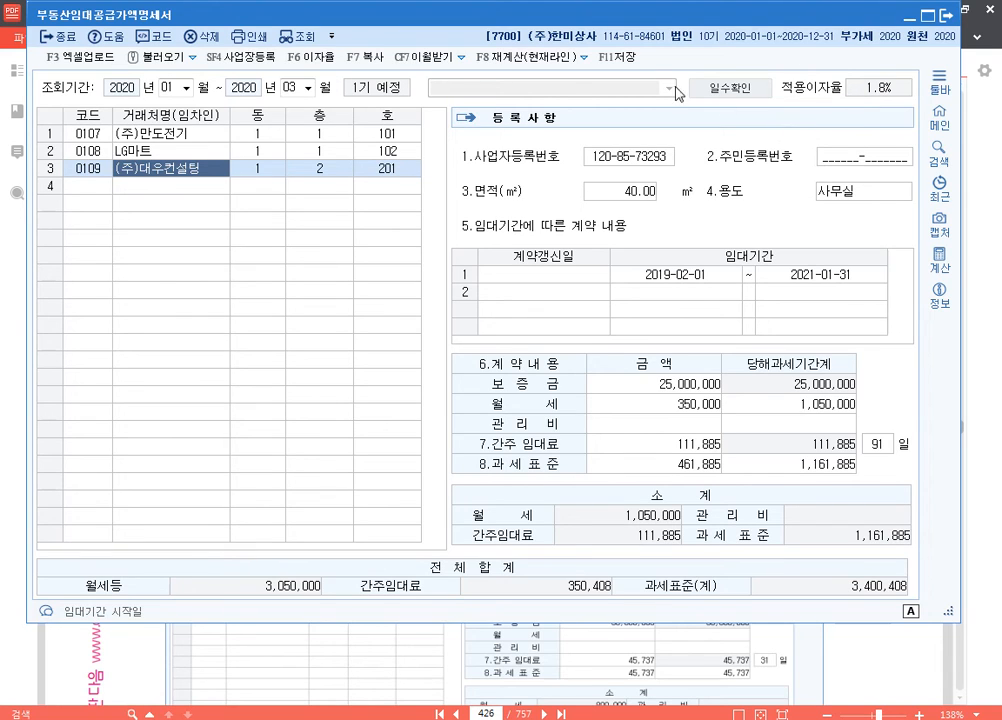
{"action": "left_click", "coordinate": [617, 57]}
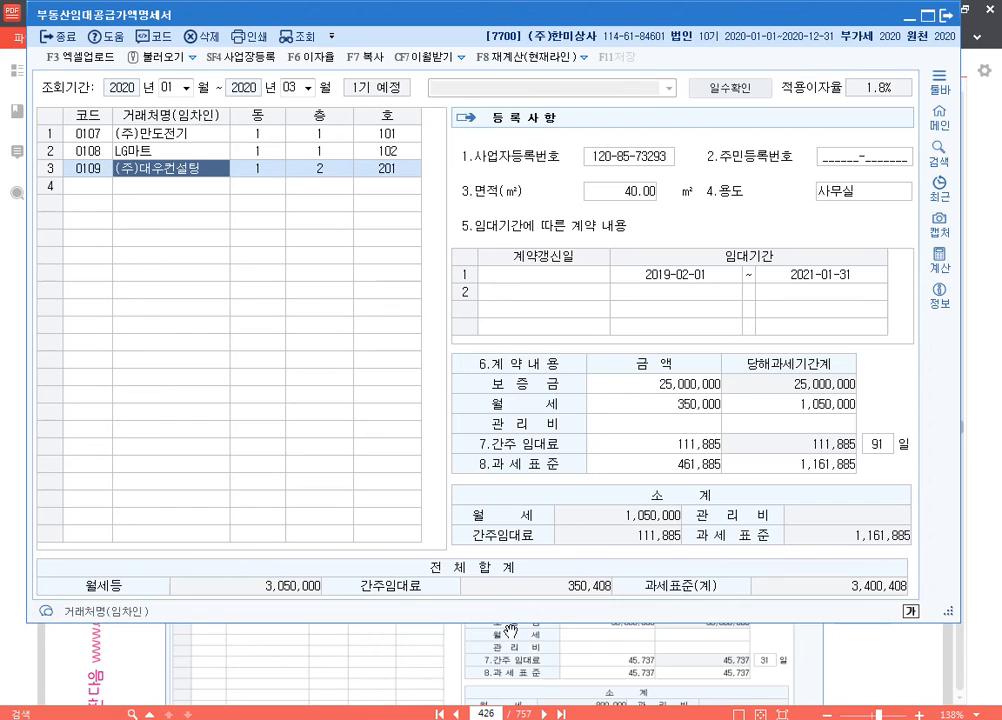
Step: Open 매입매출전표입력 from 회계관리 and shorten its window so the rental statement's 전체합계 row stays in view
{"action": "mouse_move", "coordinate": [404, 719]}
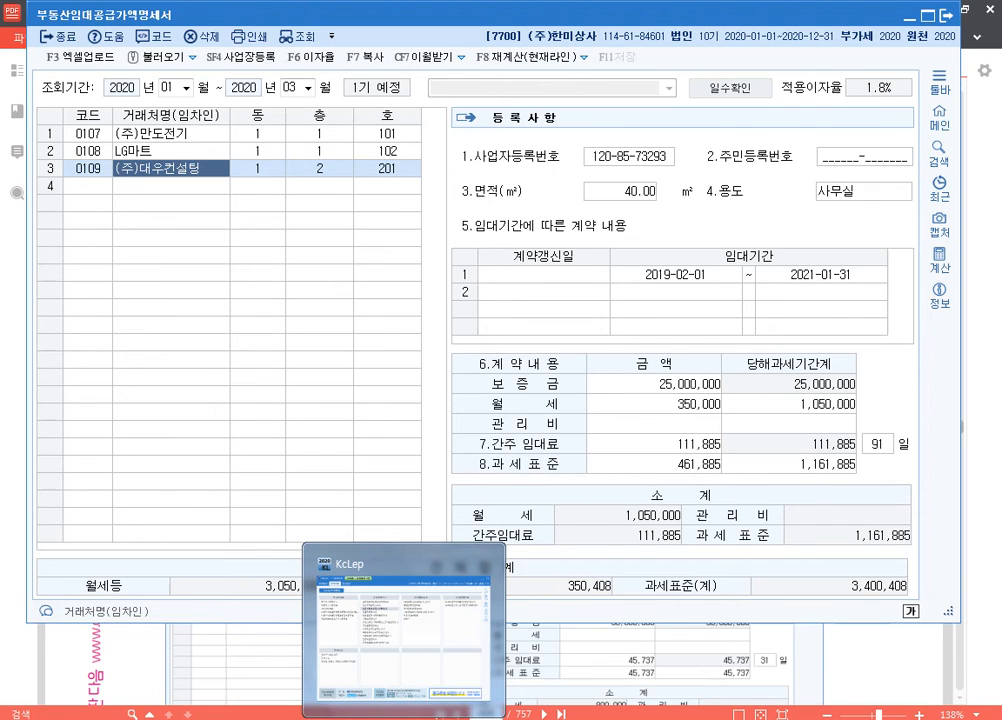
{"action": "left_click", "coordinate": [404, 625]}
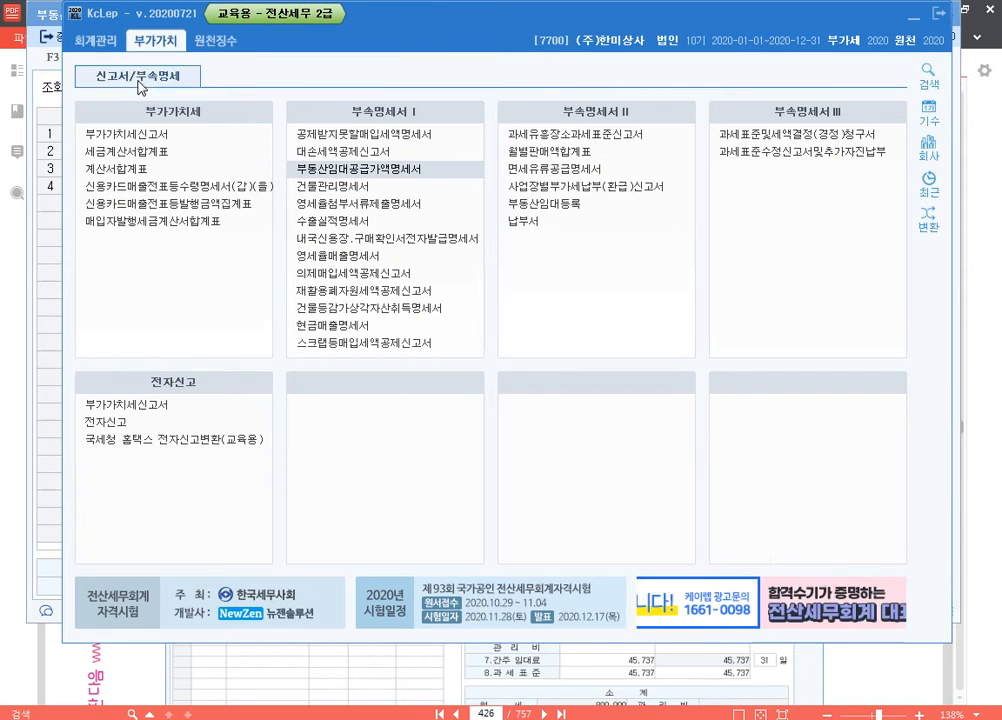
{"action": "left_click", "coordinate": [93, 41]}
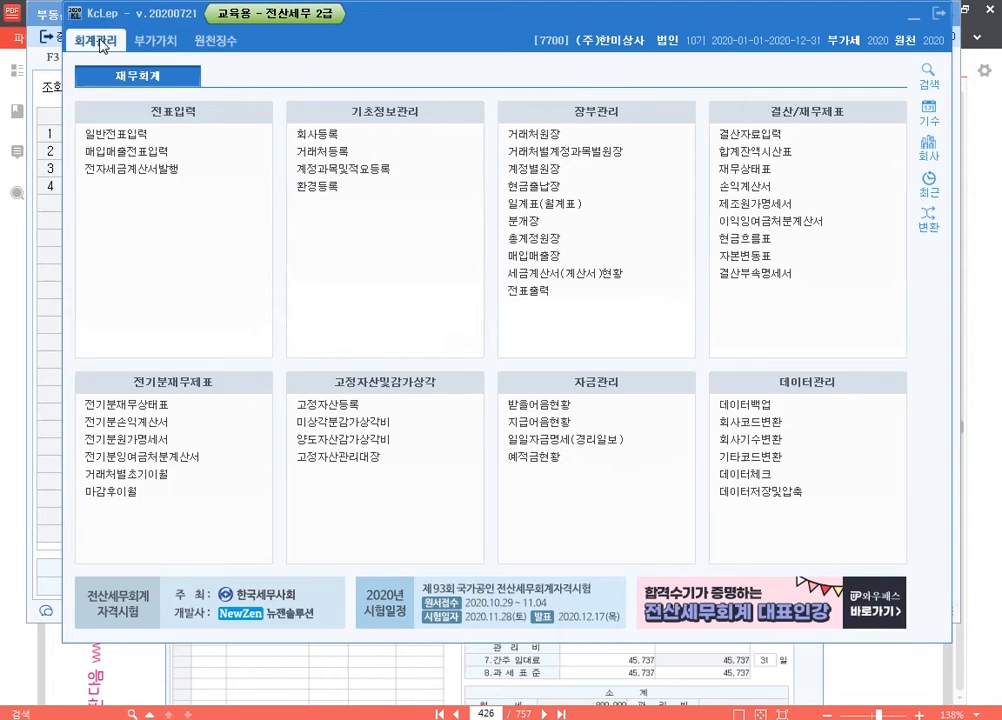
{"action": "left_click", "coordinate": [156, 152]}
{"action": "left_click_drag", "start_coordinate": [318, 115], "coordinate": [318, 8]}
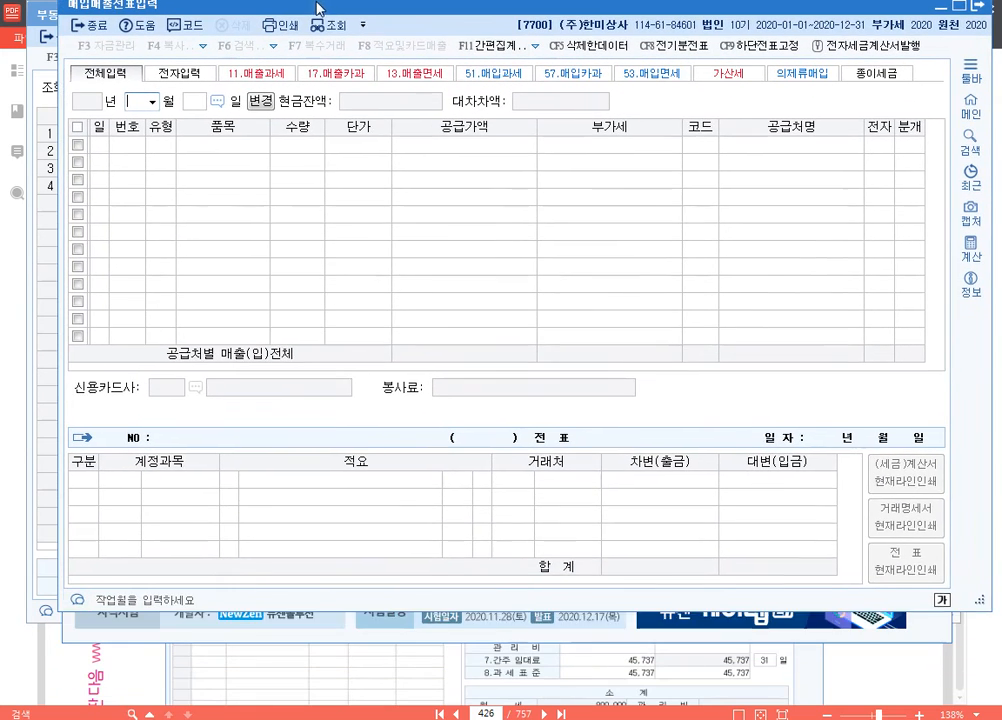
{"action": "left_click_drag", "start_coordinate": [351, 616], "coordinate": [385, 478]}
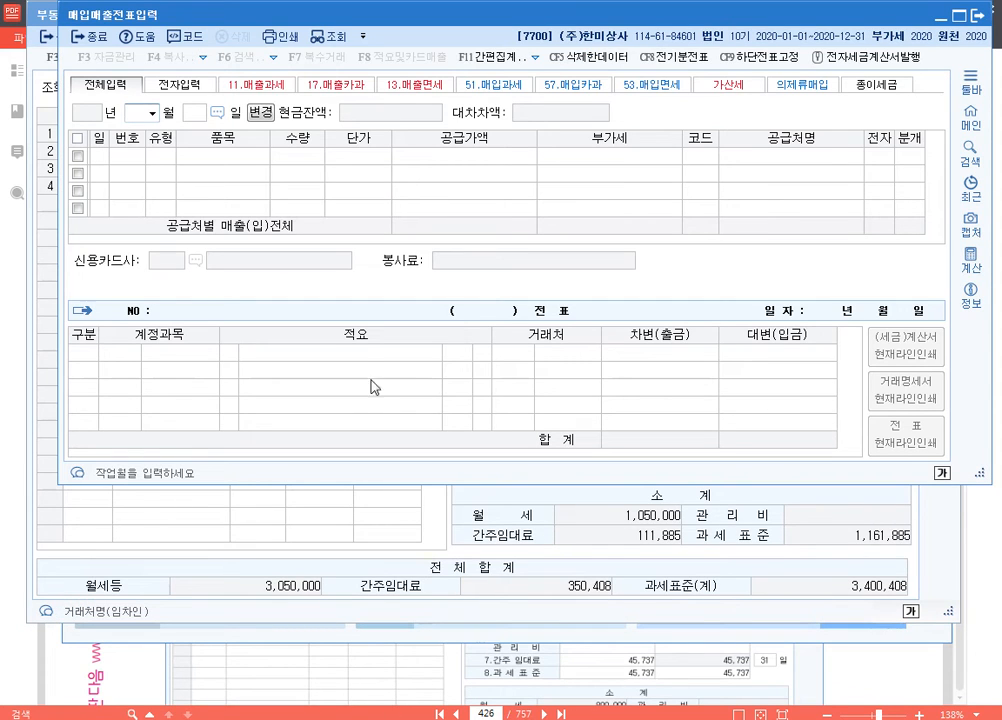
Step: Start a sales voucher dated 3월 31일 with 유형 11.과세 and 품목 간주임대료, leaving 수량 and 단가 blank
{"action": "type", "text": "3"}
{"action": "key", "text": "Return"}
{"action": "type", "text": "31"}
{"action": "key", "text": "Return"}
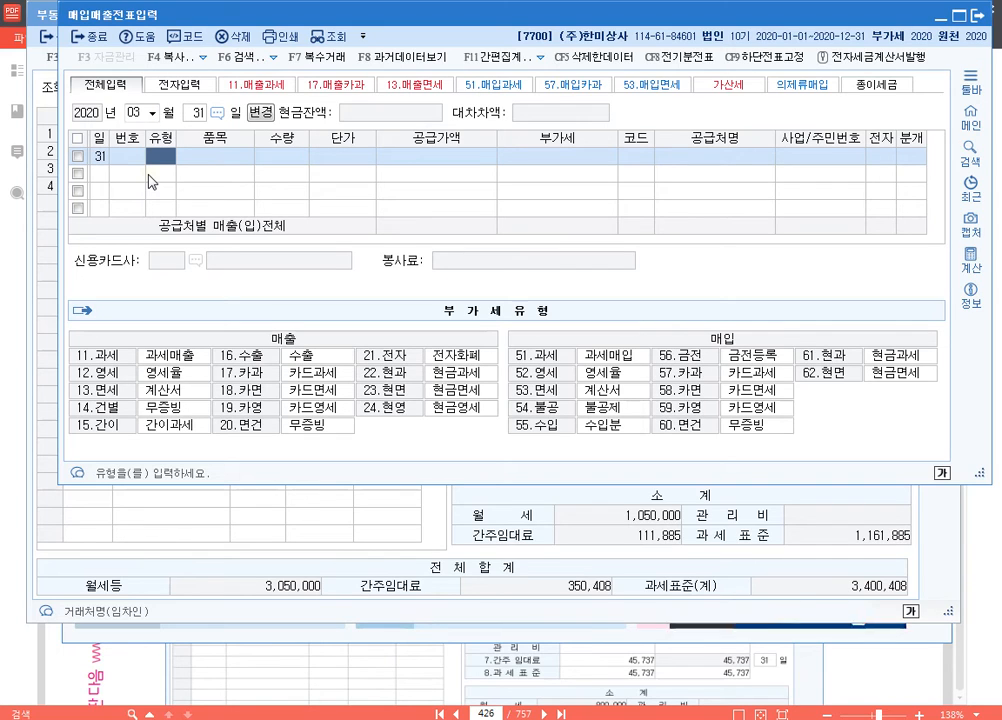
{"action": "type", "text": "11"}
{"action": "key", "text": "Return"}
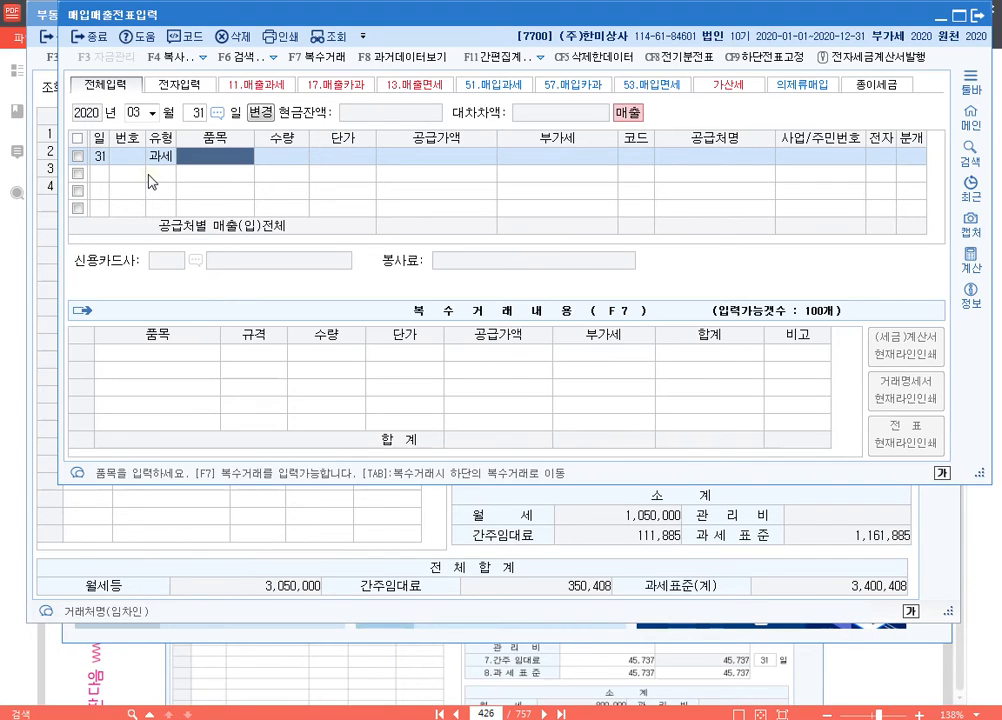
{"action": "type", "text": "간주임대료"}
{"action": "key", "text": "Return"}
{"action": "key", "text": "Return"}
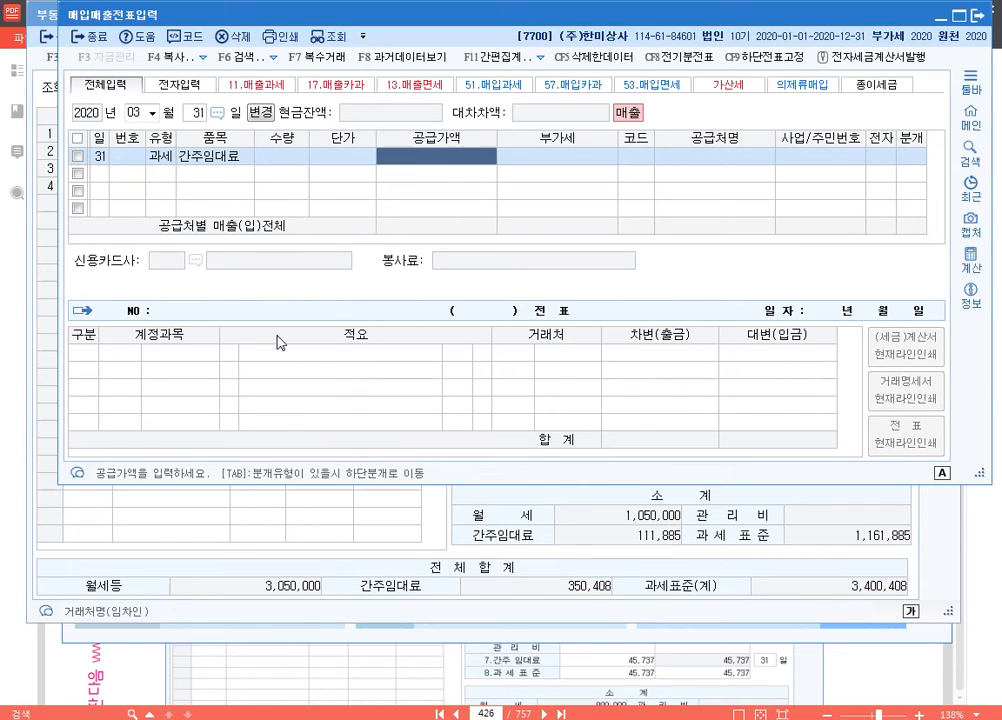
Step: Enter the 간주임대료 total from the rental statement, 350,408, as the voucher's 공급가액
{"action": "key", "text": "ctrl+F1"}
{"action": "left_click_drag", "start_coordinate": [337, 557], "coordinate": [640, 612]}
{"action": "key", "text": "ctrl"}
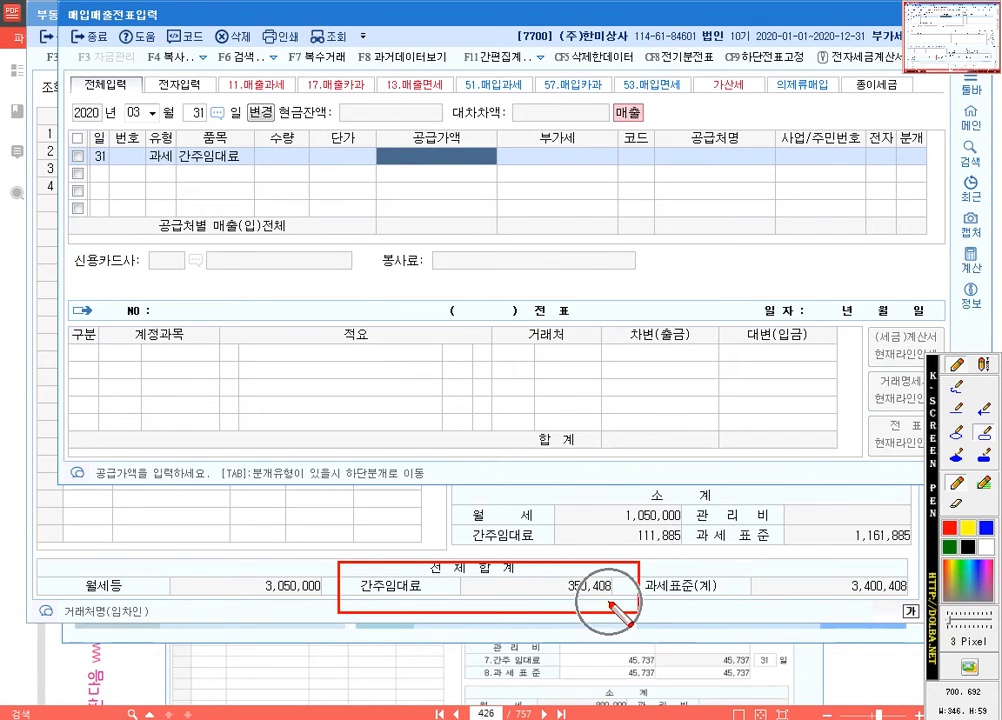
{"action": "key", "text": "ctrl"}
{"action": "key", "text": "ctrl"}
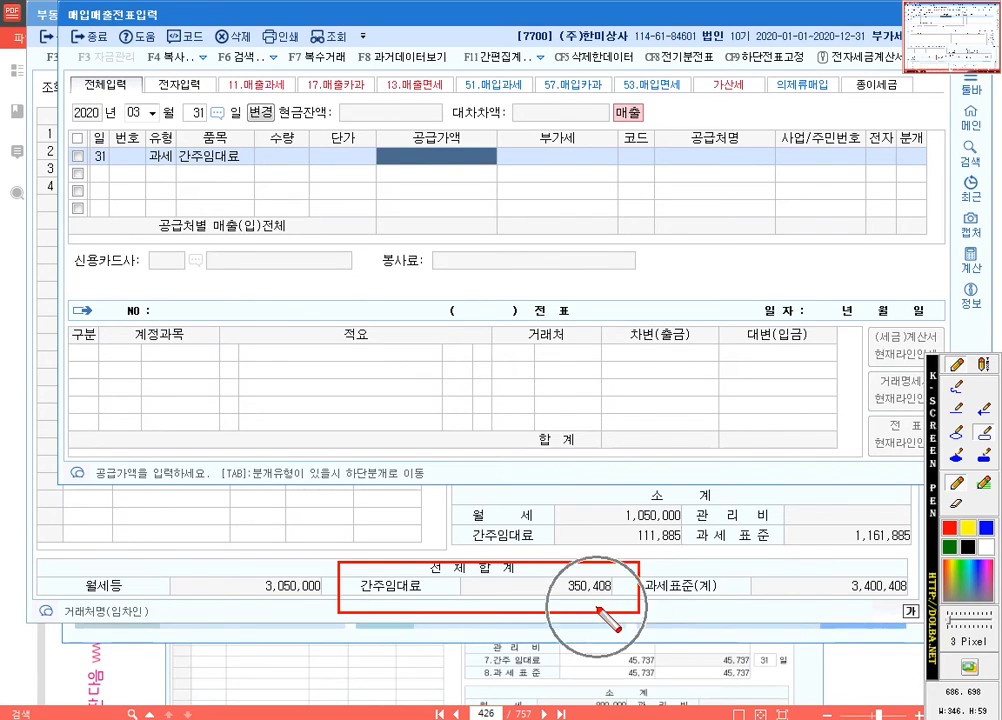
{"action": "key", "text": "ctrl"}
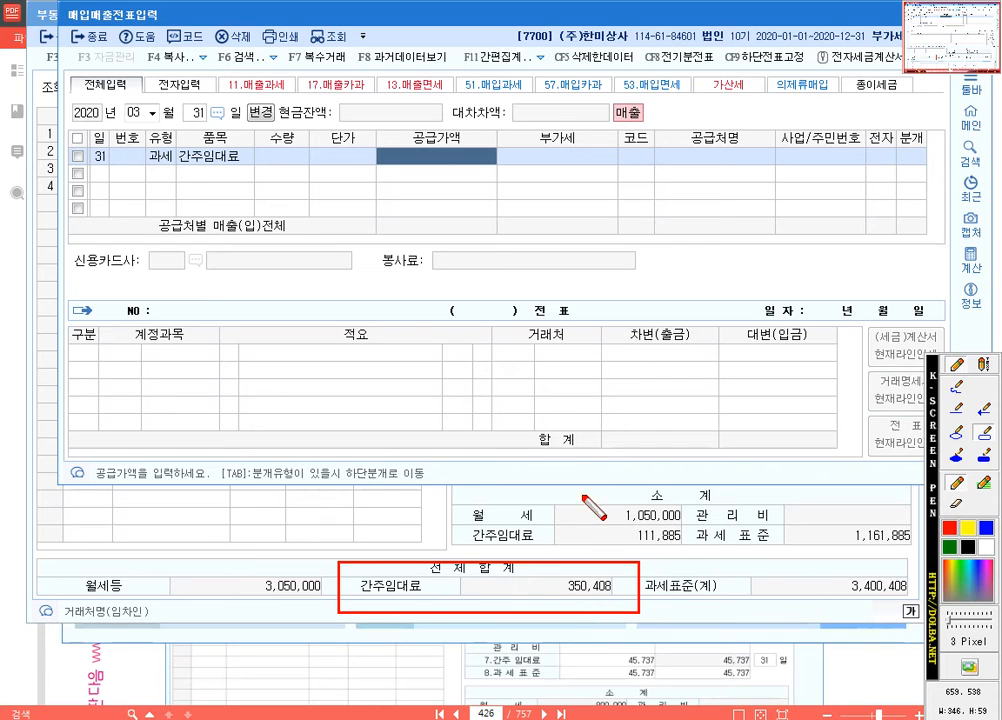
{"action": "key", "text": "Escape"}
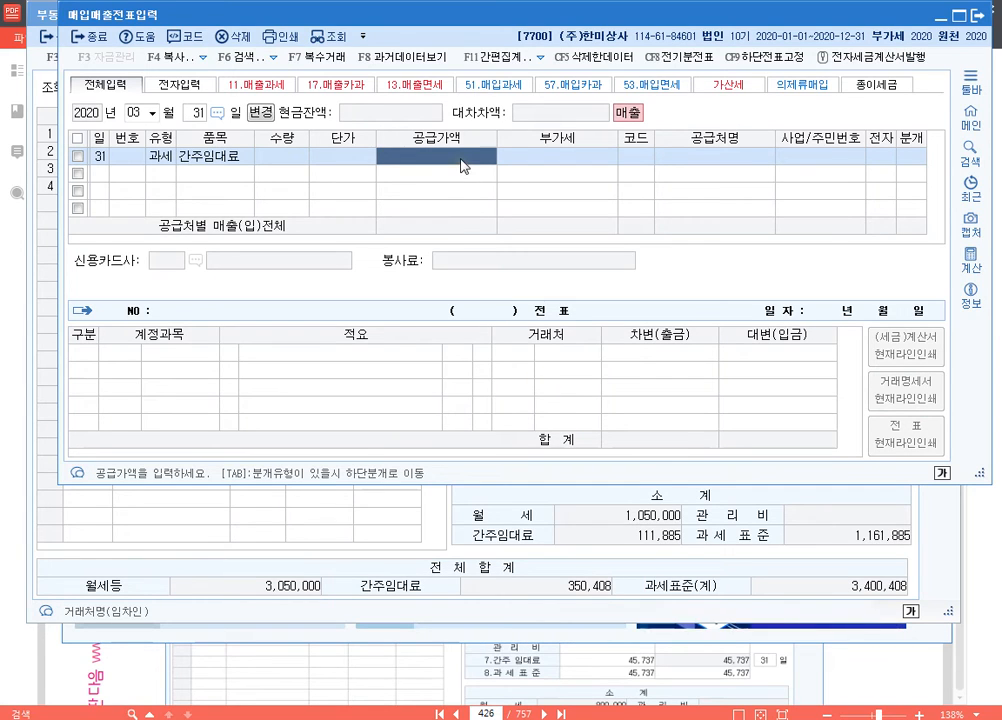
{"action": "type", "text": "350,408"}
{"action": "key", "text": "Return"}
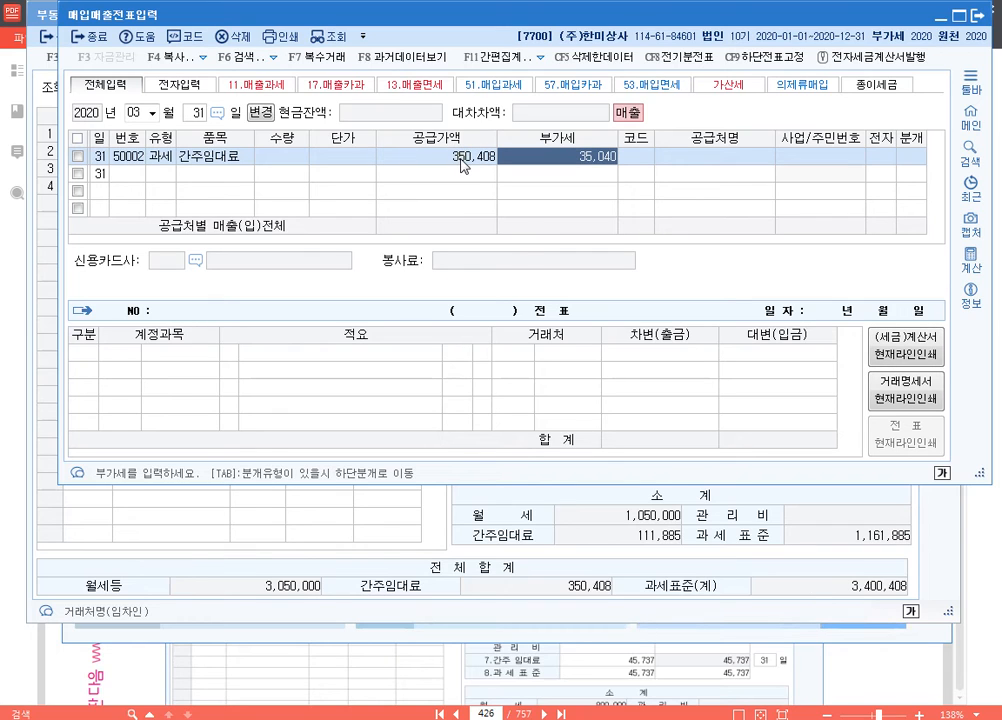
Step: Change the 유형 of the 간주임대료 voucher line to 14.건별
{"action": "key", "text": "Left"}
{"action": "key", "text": "Left"}
{"action": "key", "text": "Left"}
{"action": "key", "text": "Left"}
{"action": "key", "text": "Left"}
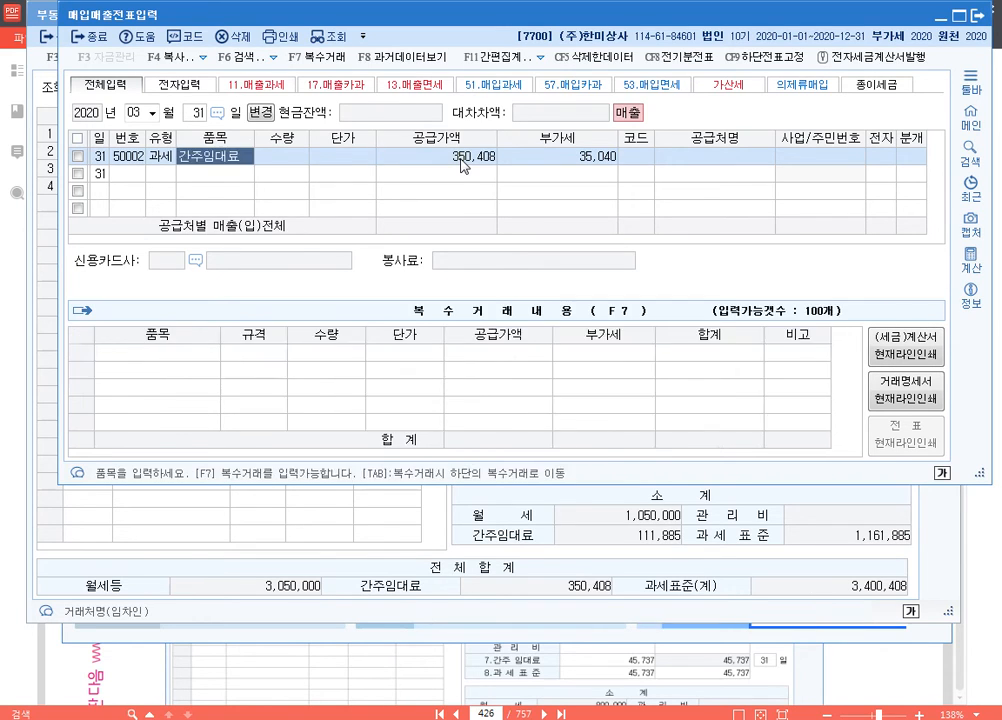
{"action": "type", "text": "1"}
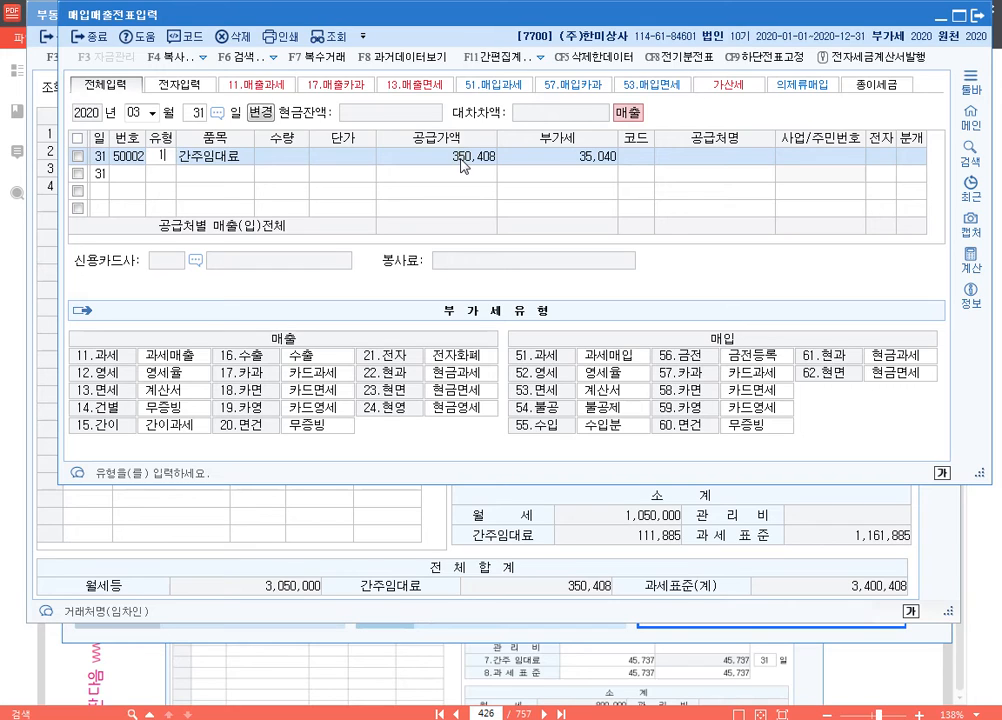
{"action": "type", "text": "4"}
{"action": "key", "text": "Return"}
{"action": "key", "text": "Left"}
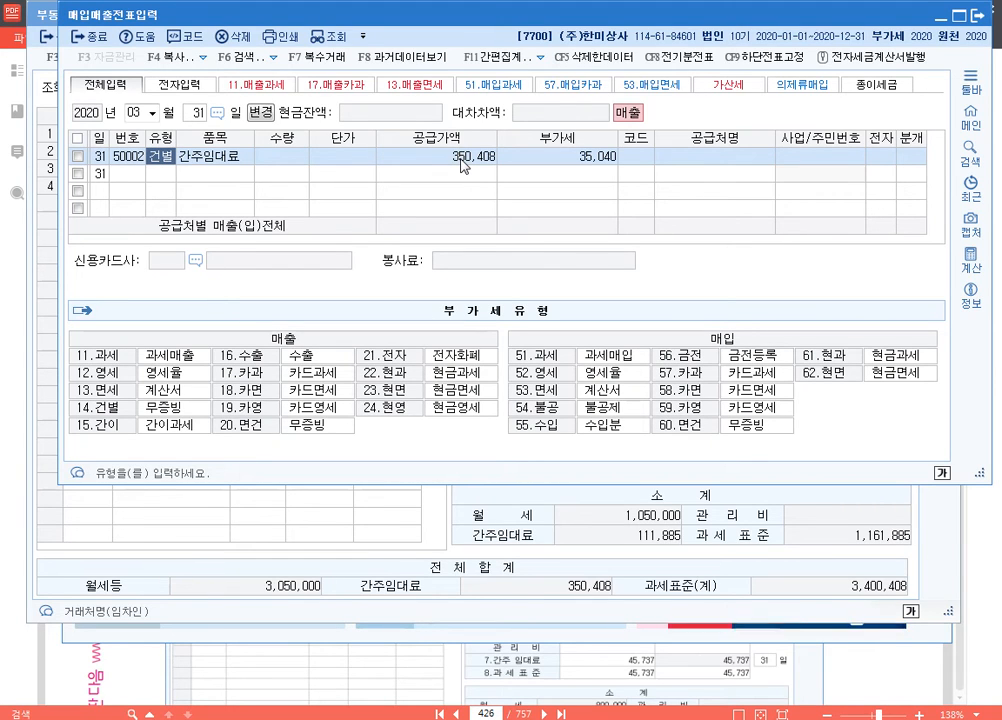
Step: Leave the 간주임대료 voucher's 공급처 blank and set its 분개 to 혼합
{"action": "key", "text": "Return"}
{"action": "key", "text": "Return"}
{"action": "key", "text": "Return"}
{"action": "key", "text": "Return"}
{"action": "key", "text": "Return"}
{"action": "key", "text": "Return"}
{"action": "key", "text": "Return"}
{"action": "key", "text": "Return"}
{"action": "key", "text": "Return"}
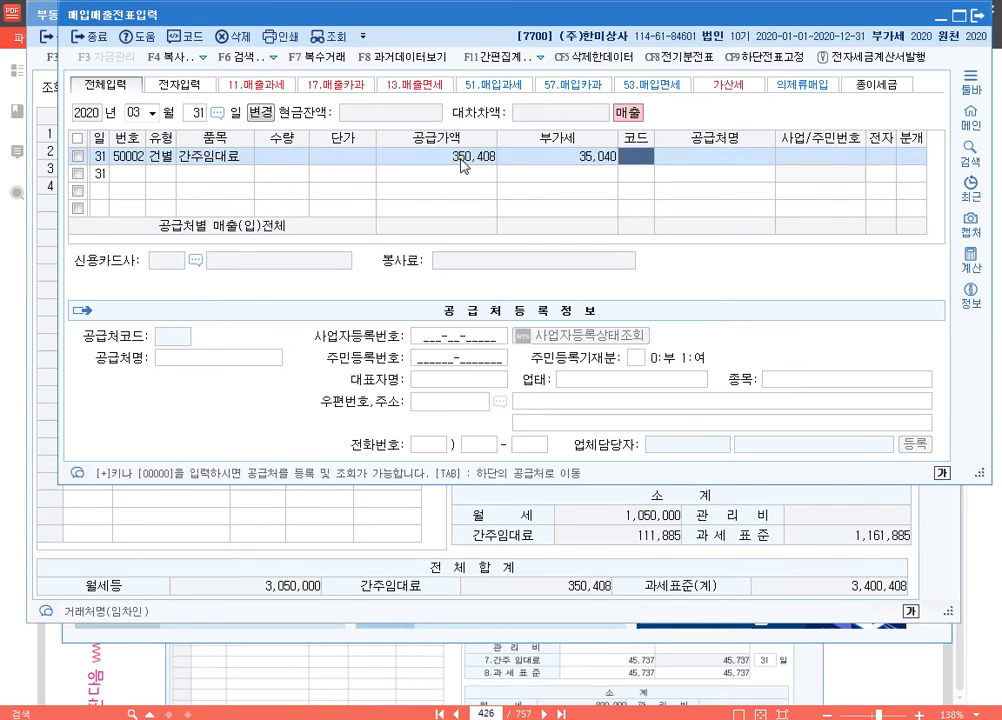
{"action": "type", "text": "3"}
{"action": "key", "text": "Return"}
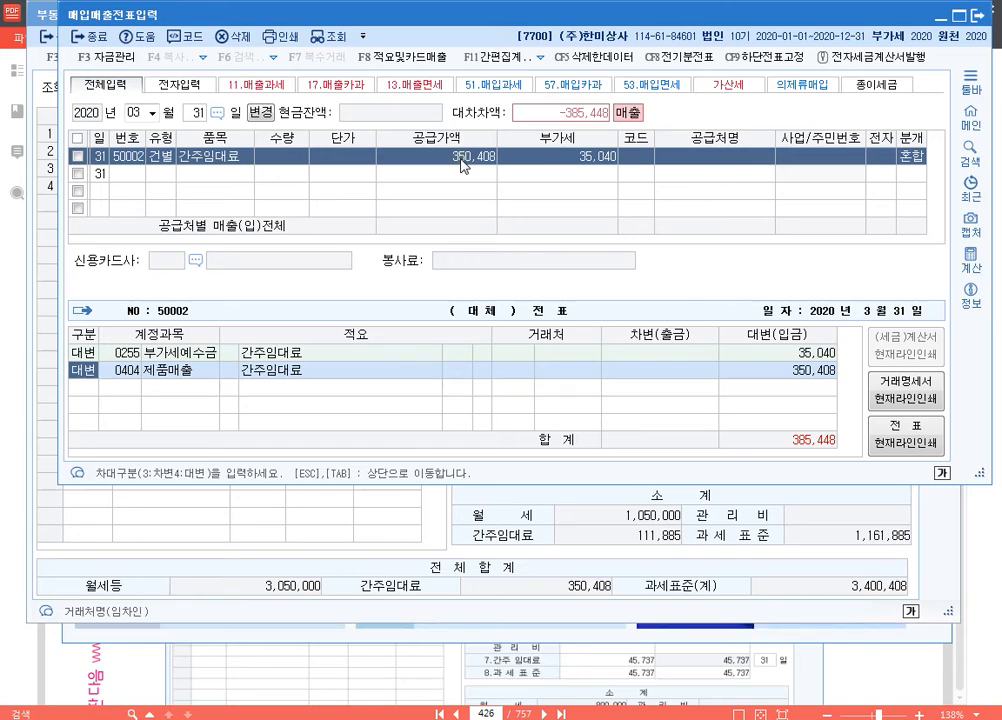
Step: Change the 제품매출 entry to a 차변 entry for account 0817 세금과공과 with an amount of 35,040
{"action": "type", "text": "3"}
{"action": "key", "text": "Return"}
{"action": "type", "text": "81"}
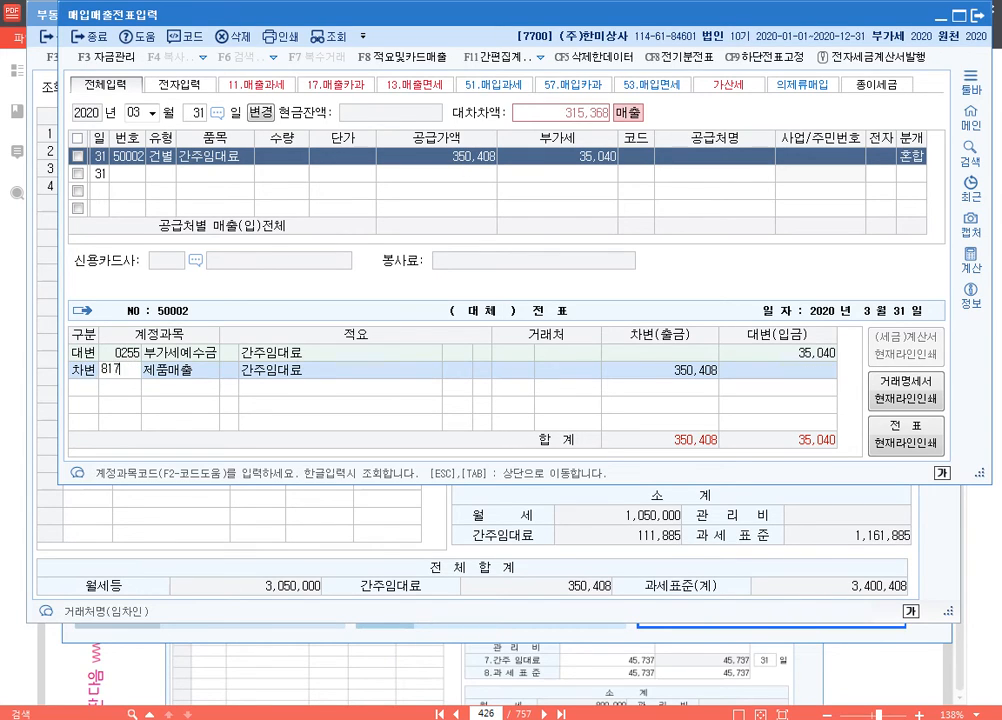
{"action": "type", "text": "7"}
{"action": "key", "text": "Return"}
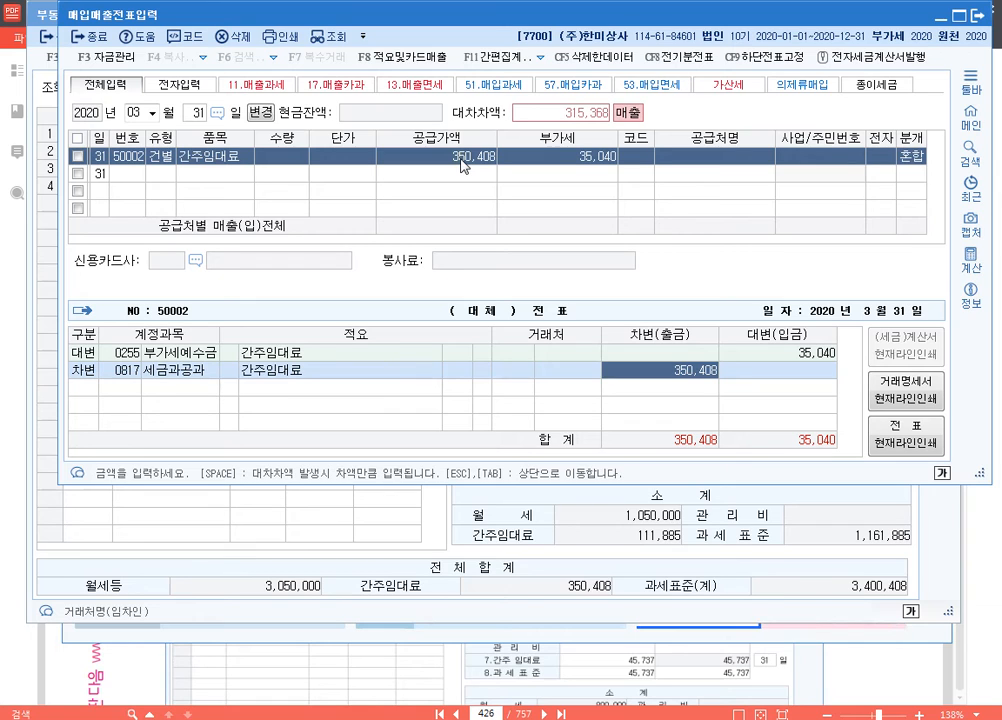
{"action": "type", "text": "35040"}
{"action": "key", "text": "Return"}
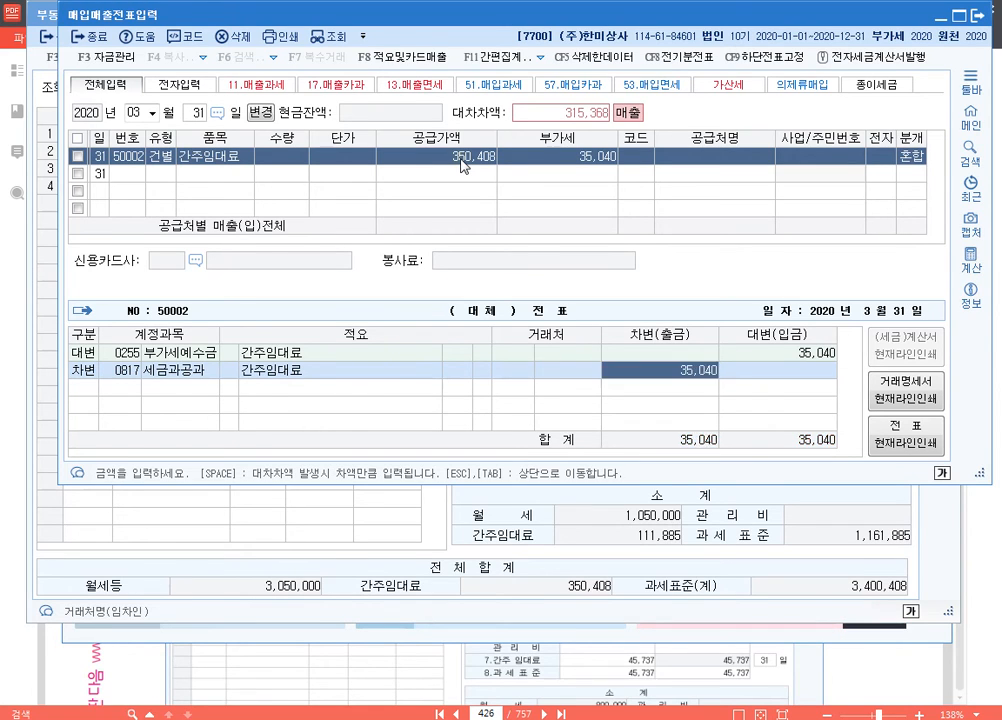
{"action": "key", "text": "Up"}
{"action": "key", "text": "Left"}
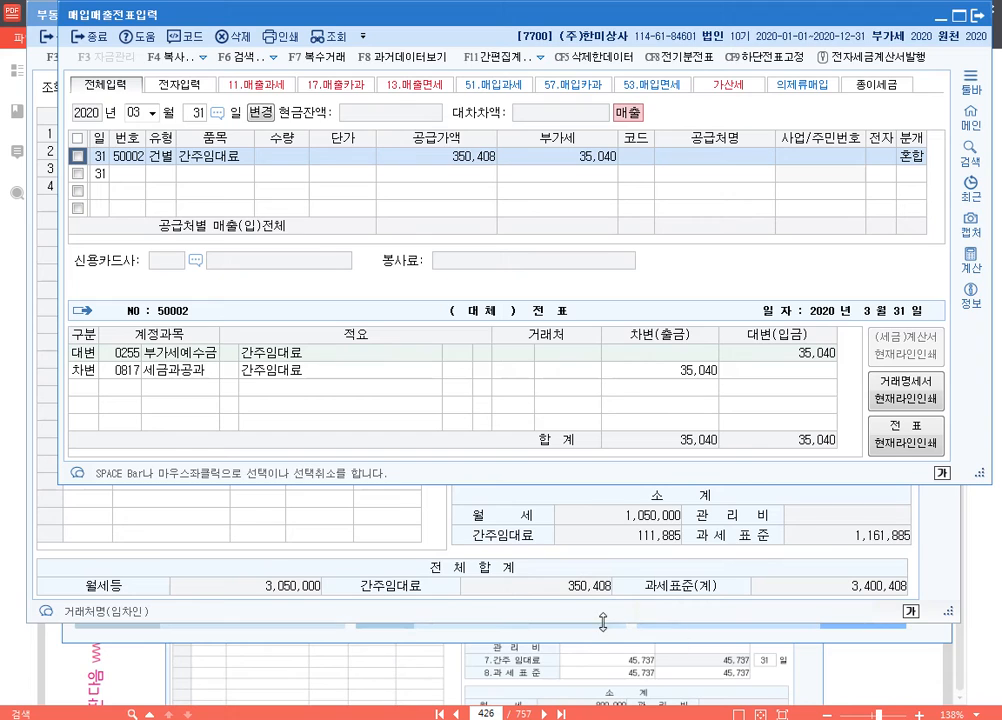
Step: Box the statement's 간주임대료 total and the voucher's 공급가액, 유형 and 부가세예수금 amount with the screen pen, and clear the marks
{"action": "key", "text": "ctrl+F2"}
{"action": "left_click_drag", "start_coordinate": [450, 574], "coordinate": [559, 576]}
{"action": "mouse_move", "coordinate": [339, 567]}
{"action": "left_mouse_down"}
{"action": "mouse_move", "coordinate": [441, 595]}
{"action": "mouse_move", "coordinate": [619, 604]}
{"action": "left_mouse_up"}
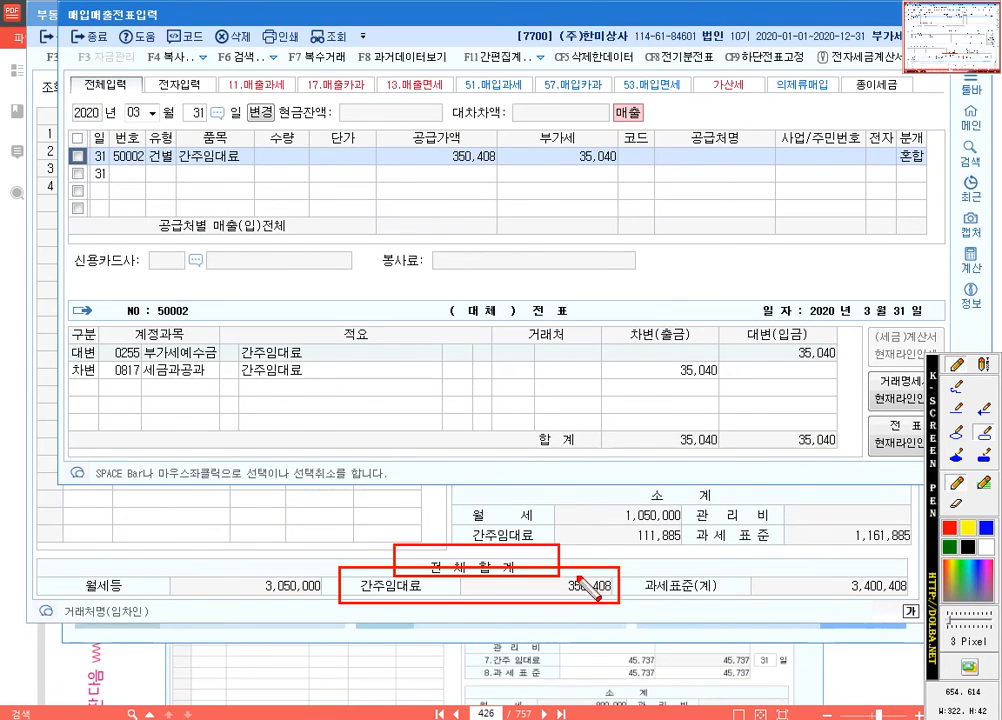
{"action": "mouse_move", "coordinate": [392, 126]}
{"action": "left_mouse_down"}
{"action": "mouse_move", "coordinate": [450, 165]}
{"action": "mouse_move", "coordinate": [508, 177]}
{"action": "left_mouse_up"}
{"action": "key", "text": "ctrl"}
{"action": "key", "text": "ctrl"}
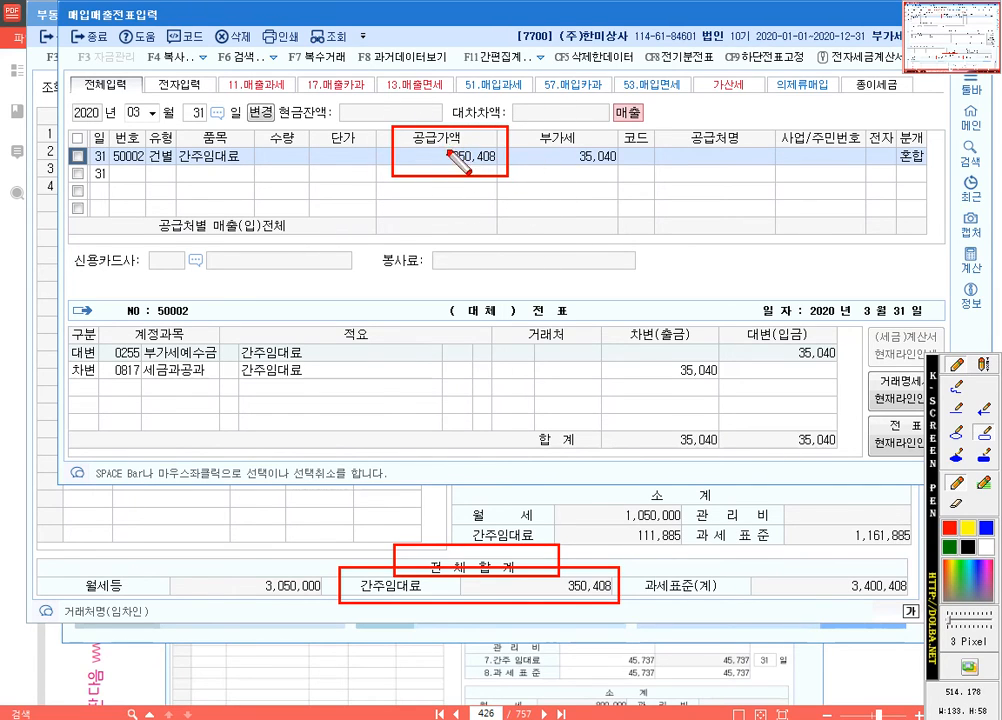
{"action": "left_click_drag", "start_coordinate": [140, 138], "coordinate": [170, 168]}
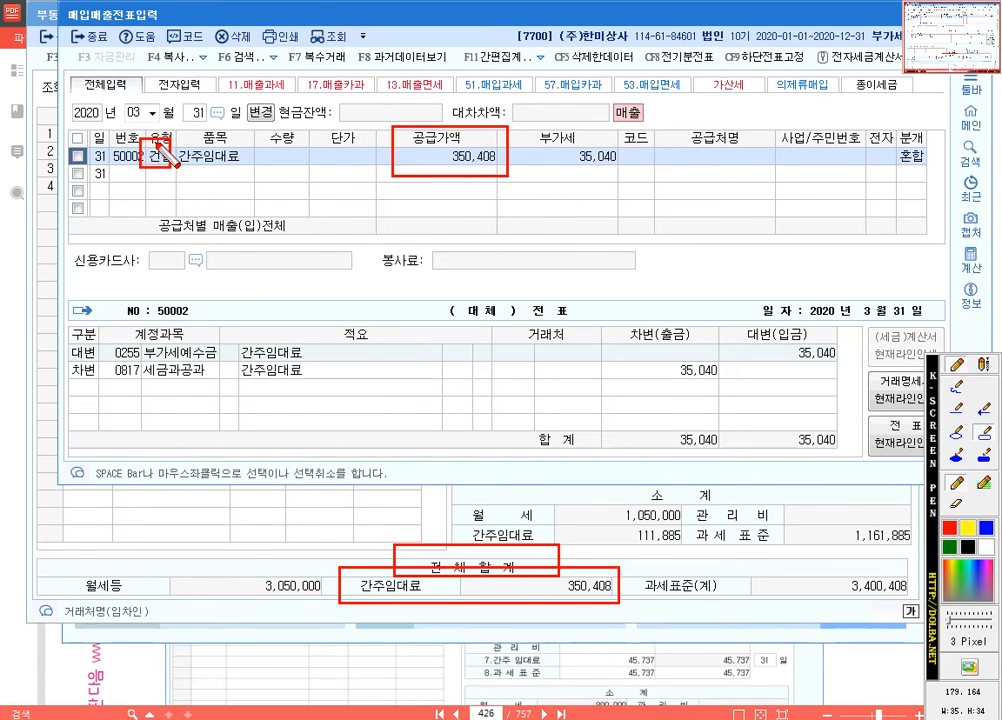
{"action": "key", "text": "ctrl+z"}
{"action": "left_click_drag", "start_coordinate": [135, 130], "coordinate": [185, 174]}
{"action": "key", "text": "ctrl"}
{"action": "key", "text": "ctrl"}
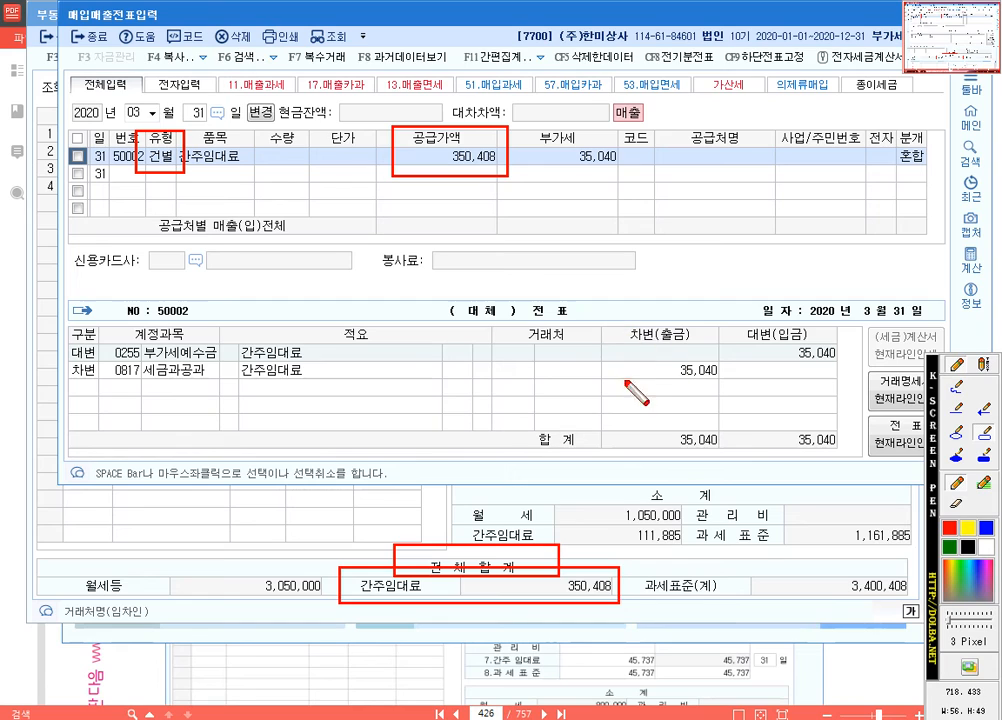
{"action": "left_click_drag", "start_coordinate": [756, 325], "coordinate": [876, 363]}
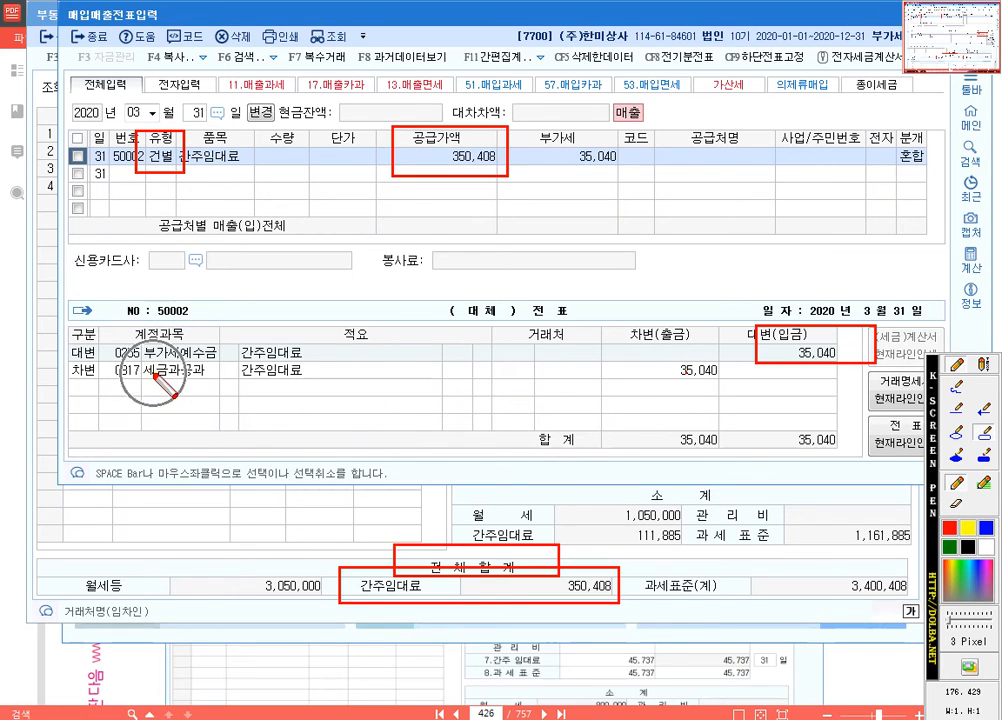
{"action": "key", "text": "Escape"}
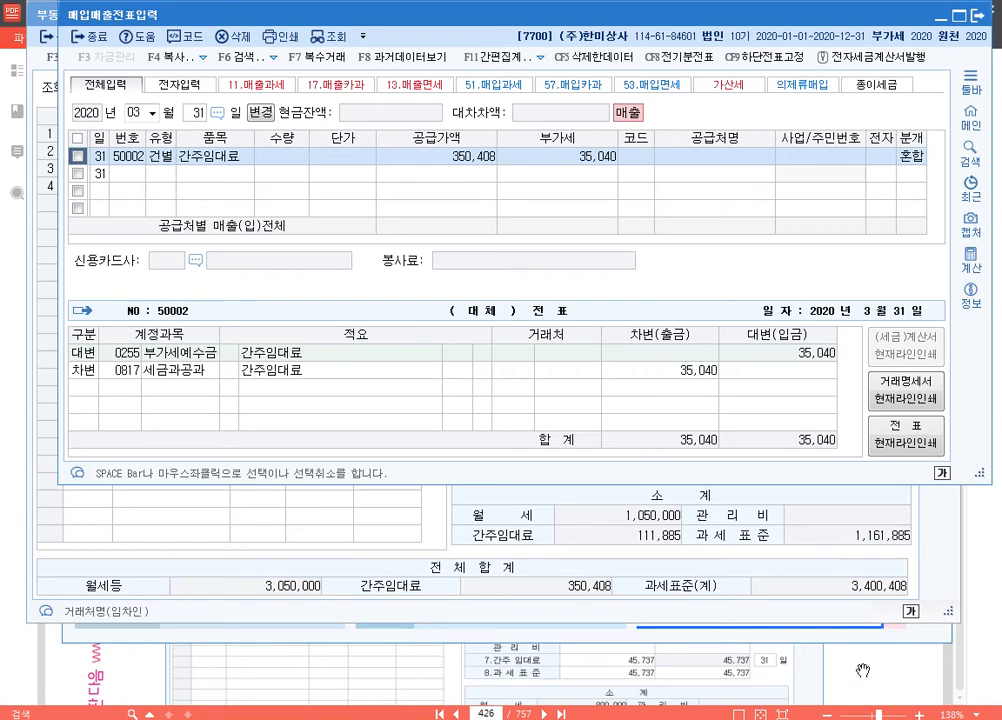
Step: Open the 부가가치세신고서 for 2020년 1월 to 3월 and check the 기타(정규영수증외매출분) amount
{"action": "left_click", "coordinate": [846, 671]}
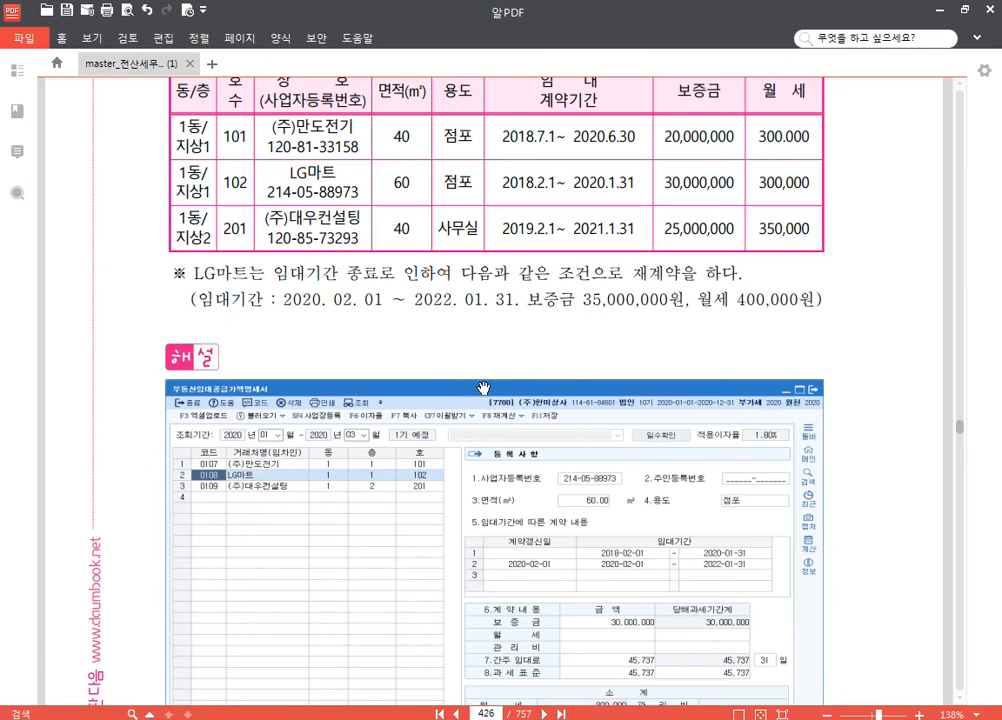
{"action": "key", "text": "alt+Tab"}
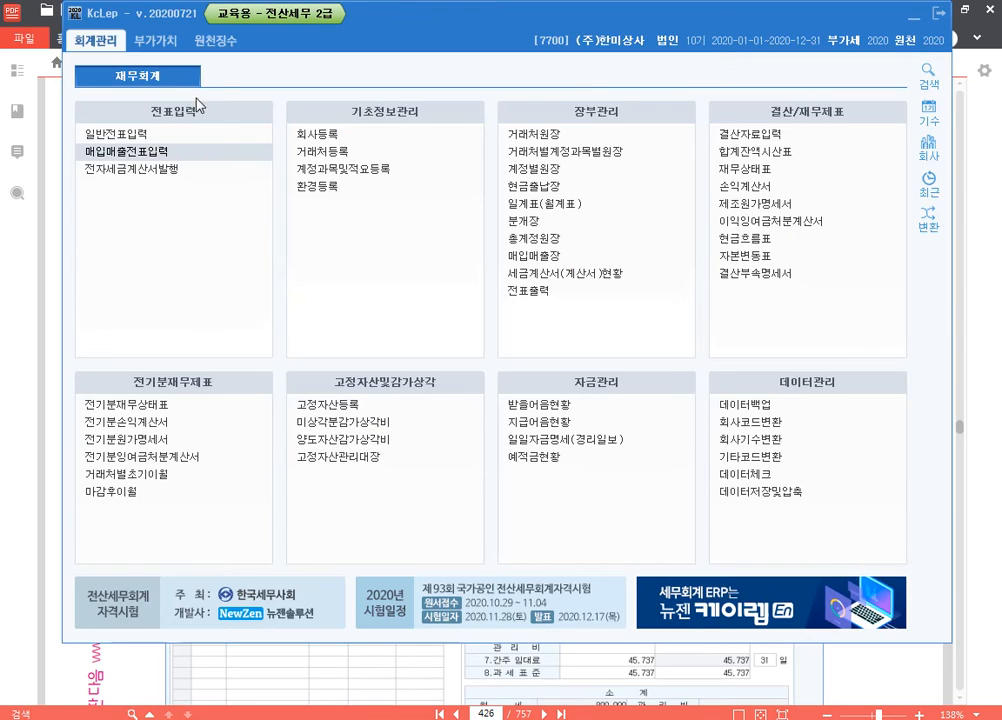
{"action": "left_click", "coordinate": [142, 41]}
{"action": "left_click", "coordinate": [125, 134]}
{"action": "type", "text": "1"}
{"action": "key", "text": "Return"}
{"action": "key", "text": "Return"}
{"action": "type", "text": "3"}
{"action": "key", "text": "Return"}
{"action": "key", "text": "Return"}
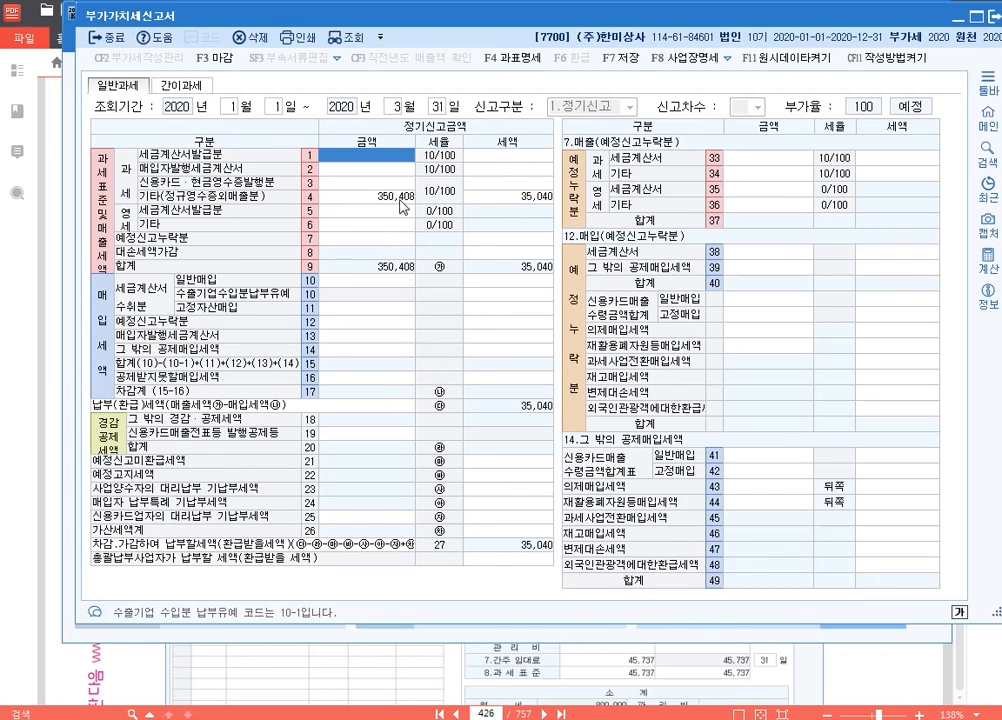
{"action": "left_click", "coordinate": [383, 197]}
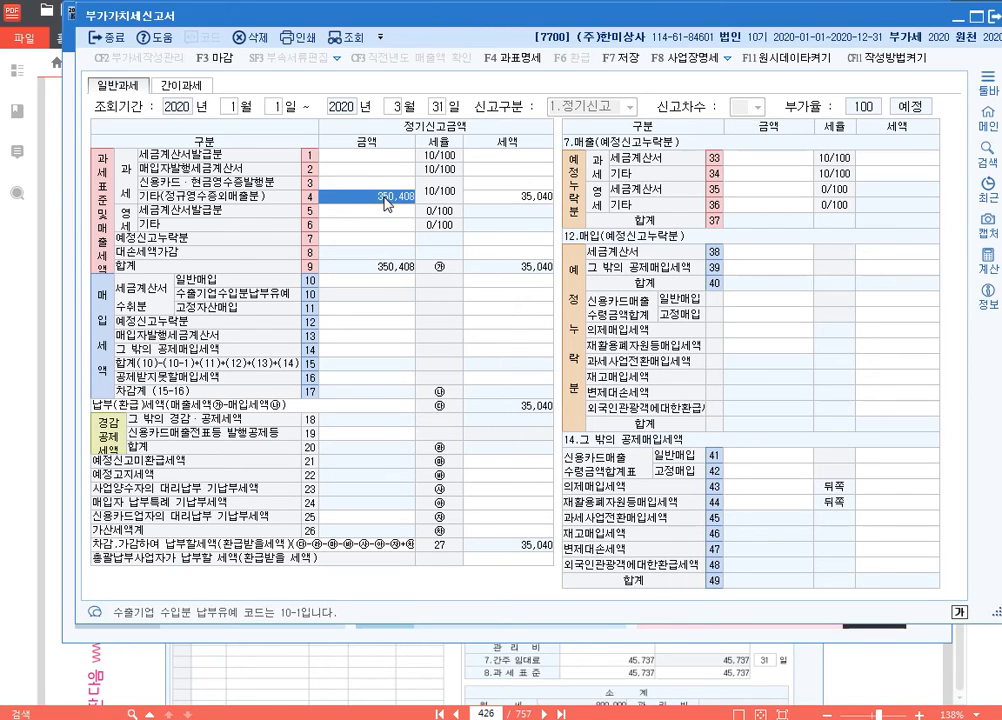
Step: Close the 부가가치세신고서 and save its data
{"action": "key", "text": "Escape"}
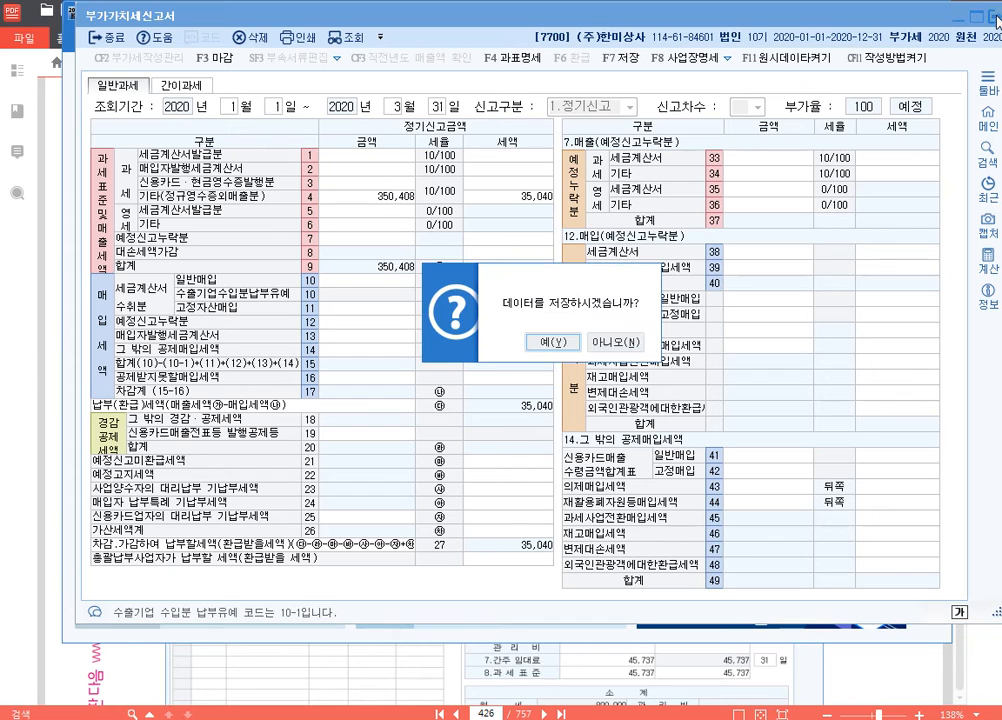
{"action": "left_click", "coordinate": [547, 341]}
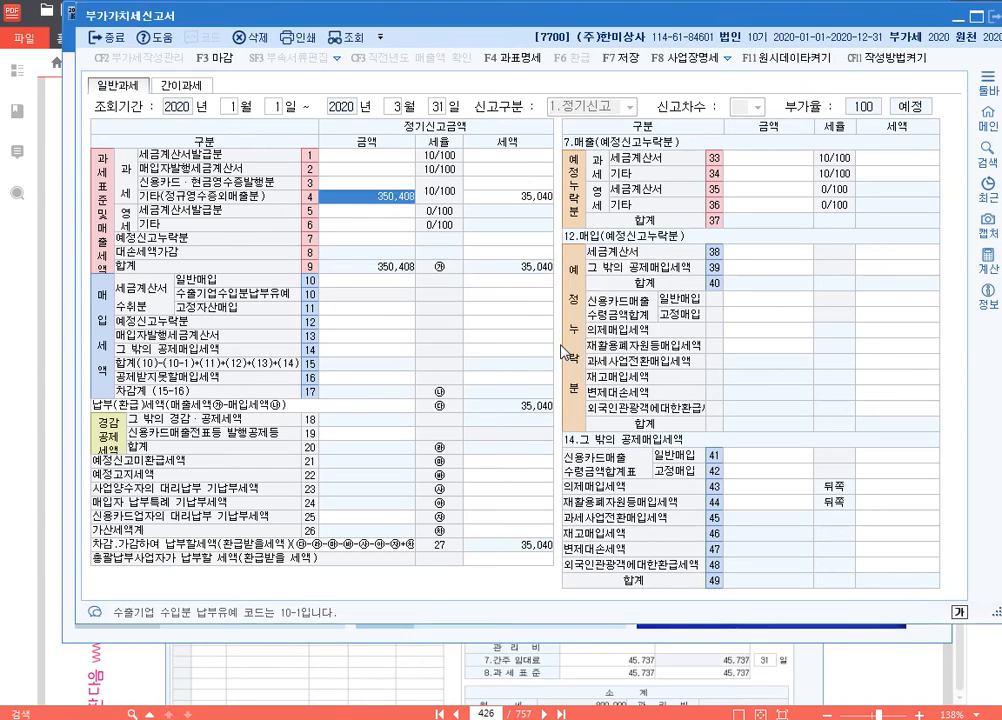
{"action": "left_click", "coordinate": [584, 351]}
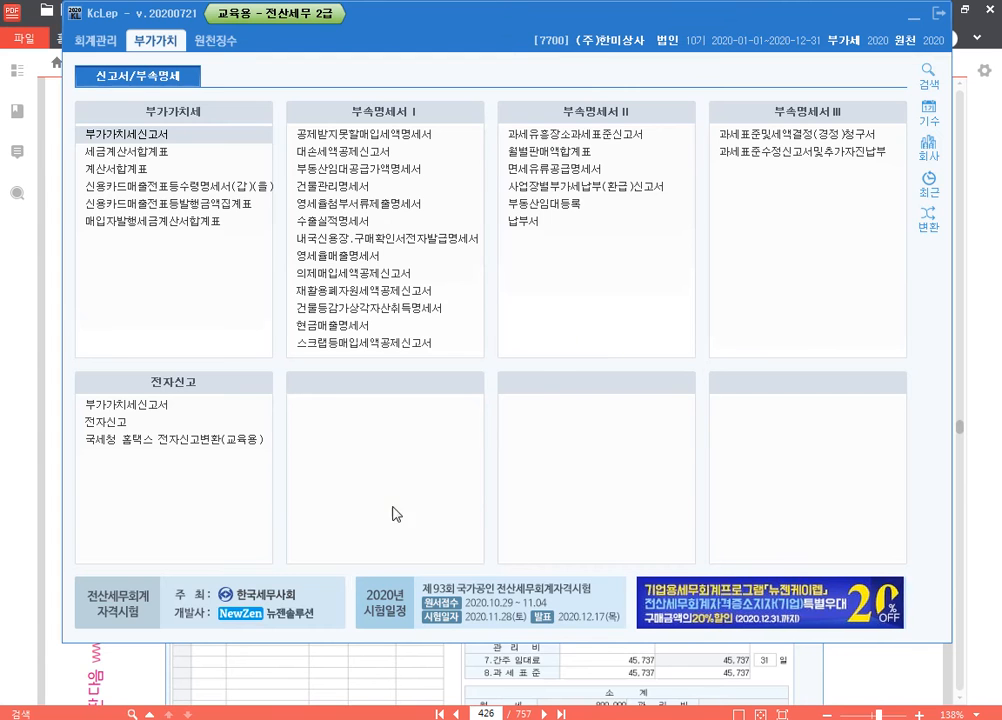
Step: Switch to the Hangul document 분개용.hwp and add the heading "** 부동산임대공급가액명세서" below the last note
{"action": "key", "text": "alt+Tab"}
{"action": "key", "text": "Return"}
{"action": "key", "text": "Return"}
{"action": "type", "text": "q**qねh"}
{"action": "key", "text": "BackSpace"}
{"action": "key", "text": "BackSpace"}
{"action": "key", "text": "BackSpace"}
{"action": "type", "text": "qn"}
{"action": "key", "text": "BackSpace"}
{"action": "key", "text": "BackSpace"}
{"action": "key", "text": "Hangul"}
{"action": "type", "text": "부동산임대고그"}
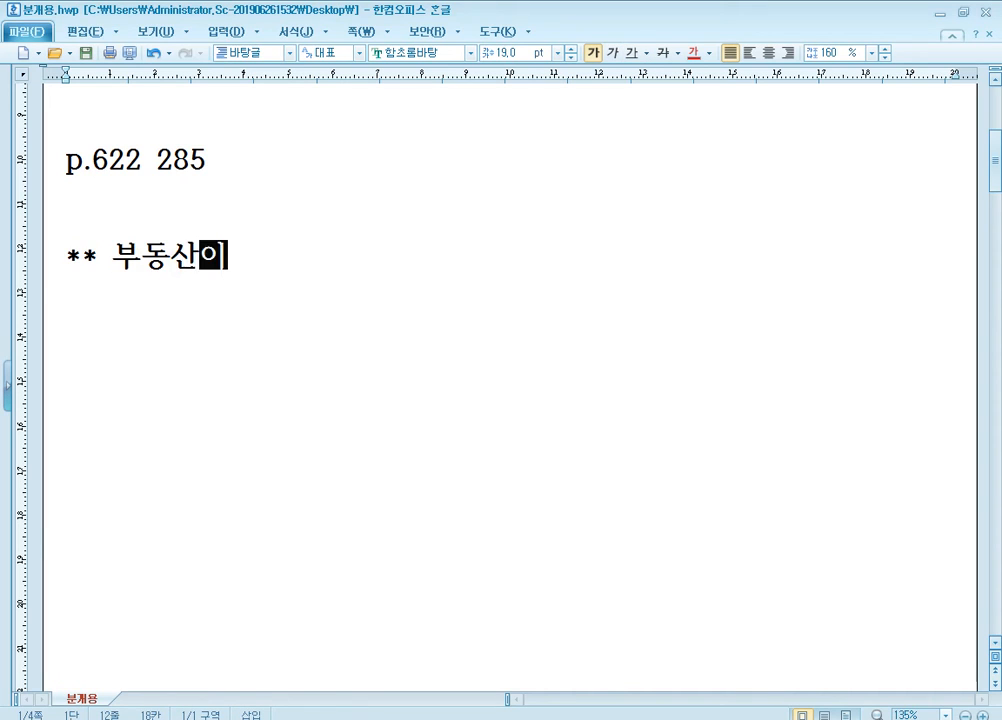
{"action": "type", "text": "ㅂ가"}
{"action": "key", "text": "BackSpace"}
{"action": "key", "text": "BackSpace"}
{"action": "key", "text": "BackSpace"}
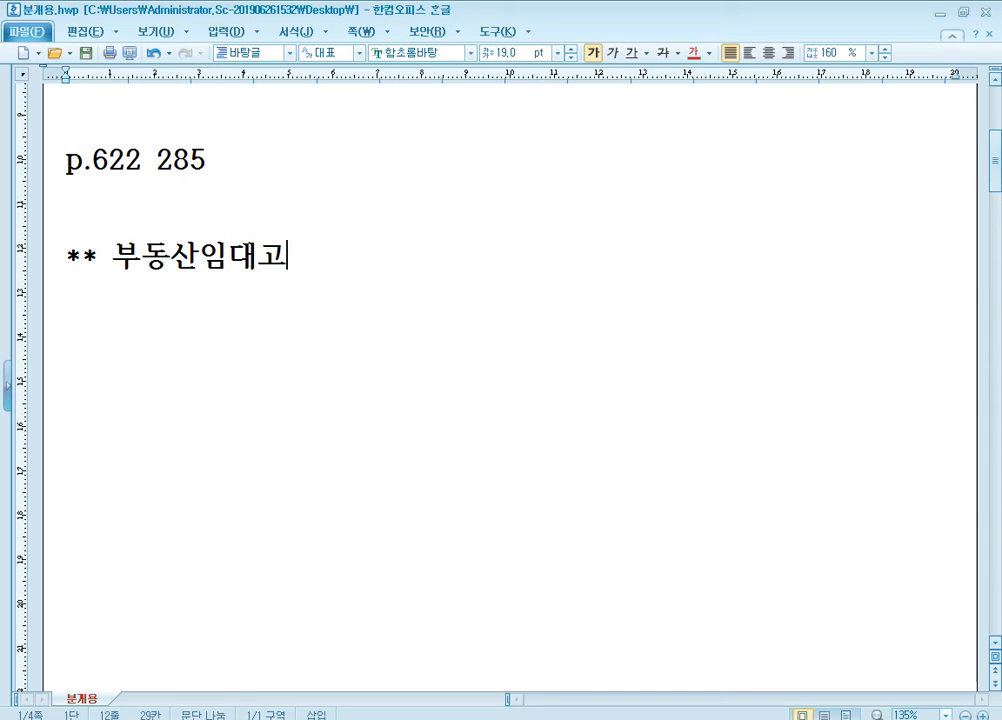
{"action": "type", "text": "ㅇ그ㅂ가액면세서"}
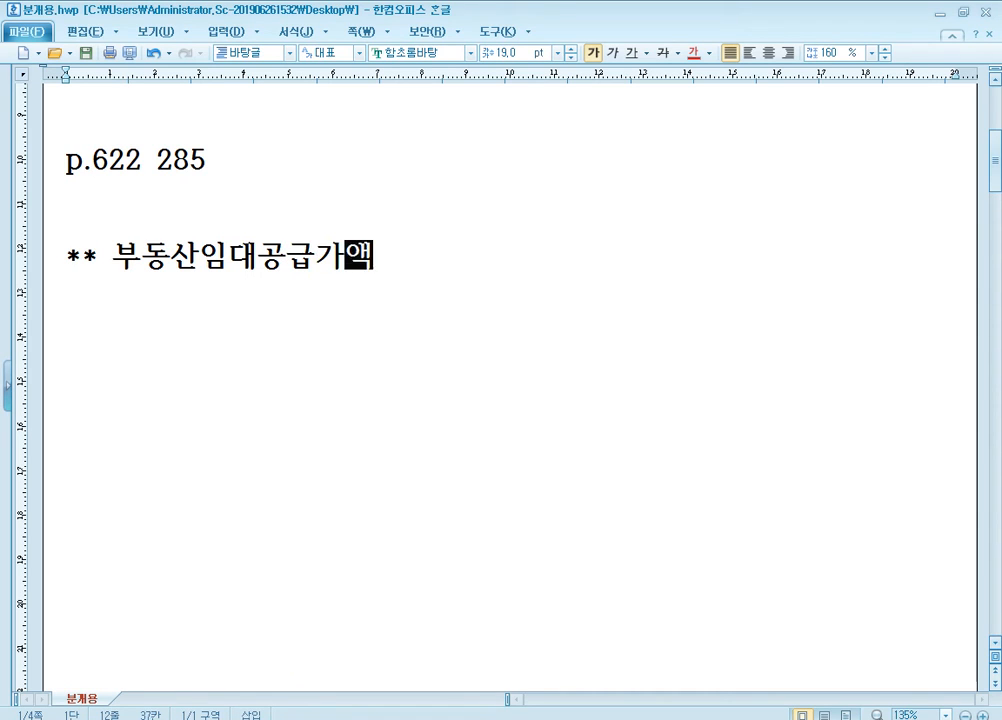
{"action": "key", "text": "BackSpace"}
{"action": "key", "text": "BackSpace"}
{"action": "key", "text": "BackSpace"}
{"action": "type", "text": "명세서"}
{"action": "key", "text": "Return"}
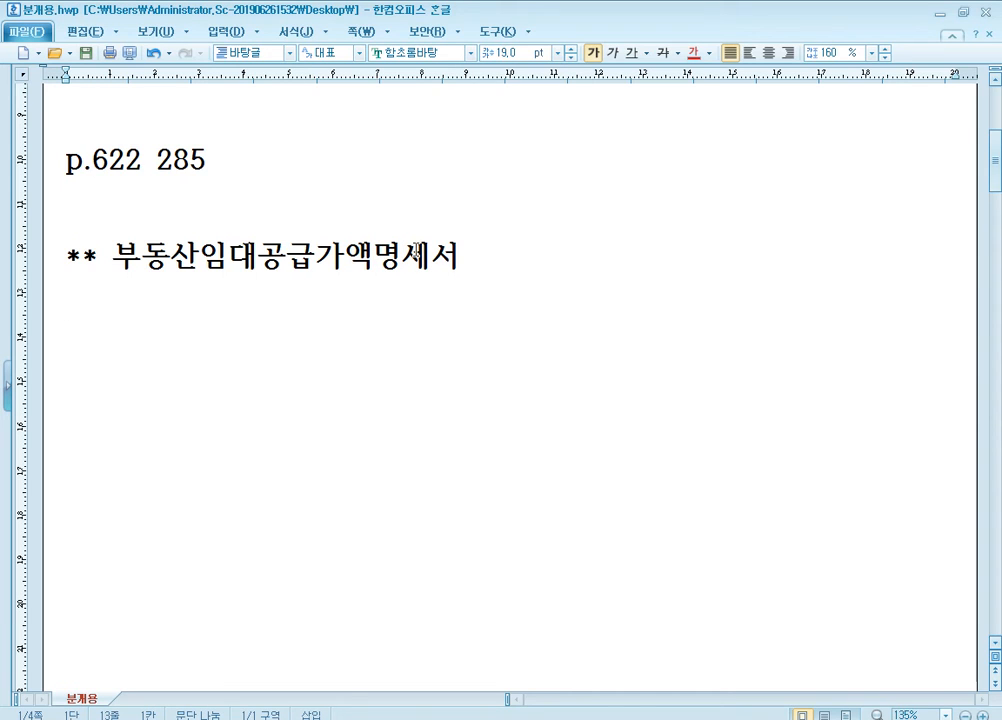
Step: Add the page and company reference "p. 585 281" under the 부동산임대공급가액명세서 heading
{"action": "type", "text": "p. 585"}
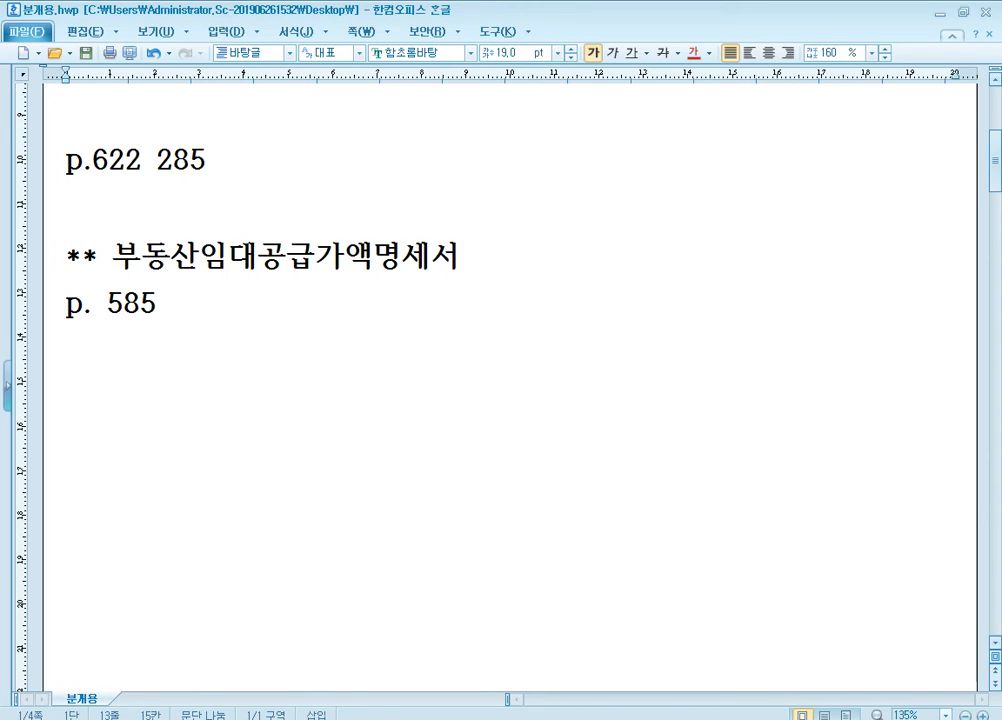
{"action": "type", "text": "281"}
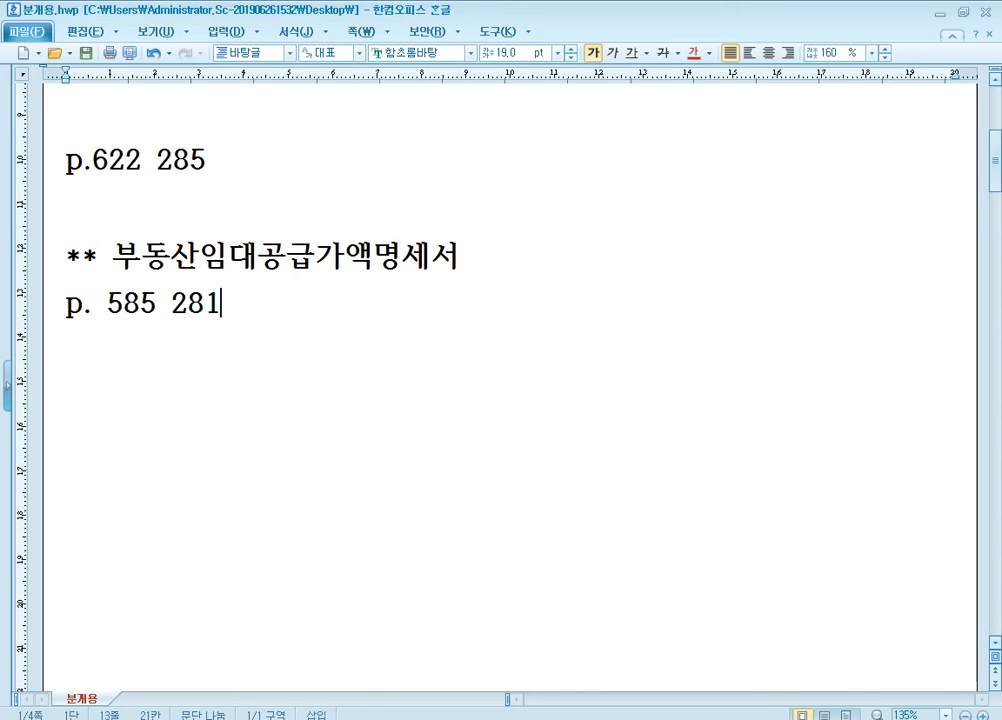
Step: Switch to KcLep and change the working company to 0281 (주)도봉산업, closing the menus that are open
{"action": "key", "text": "alt+Tab"}
{"action": "left_click", "coordinate": [933, 155]}
{"action": "type", "text": "281"}
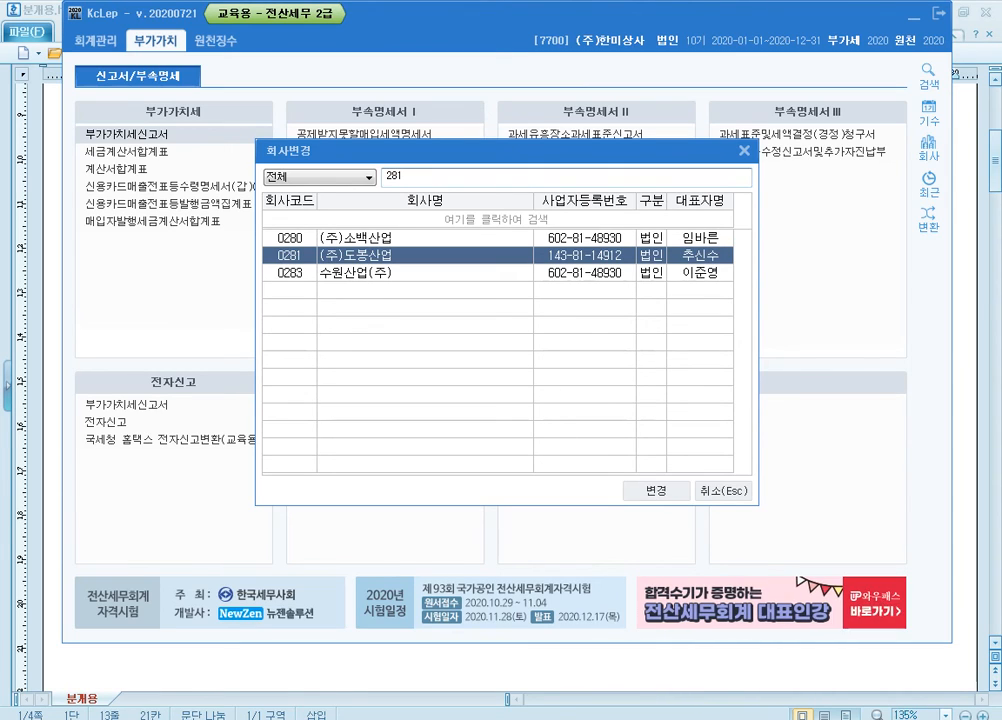
{"action": "key", "text": "Return"}
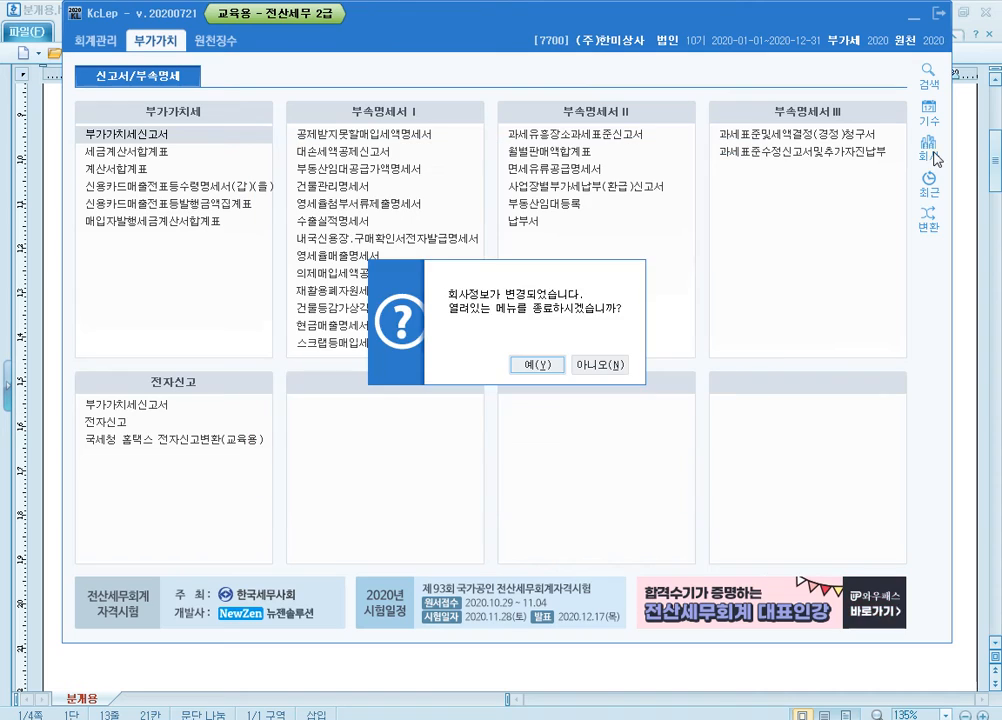
{"action": "key", "text": "Return"}
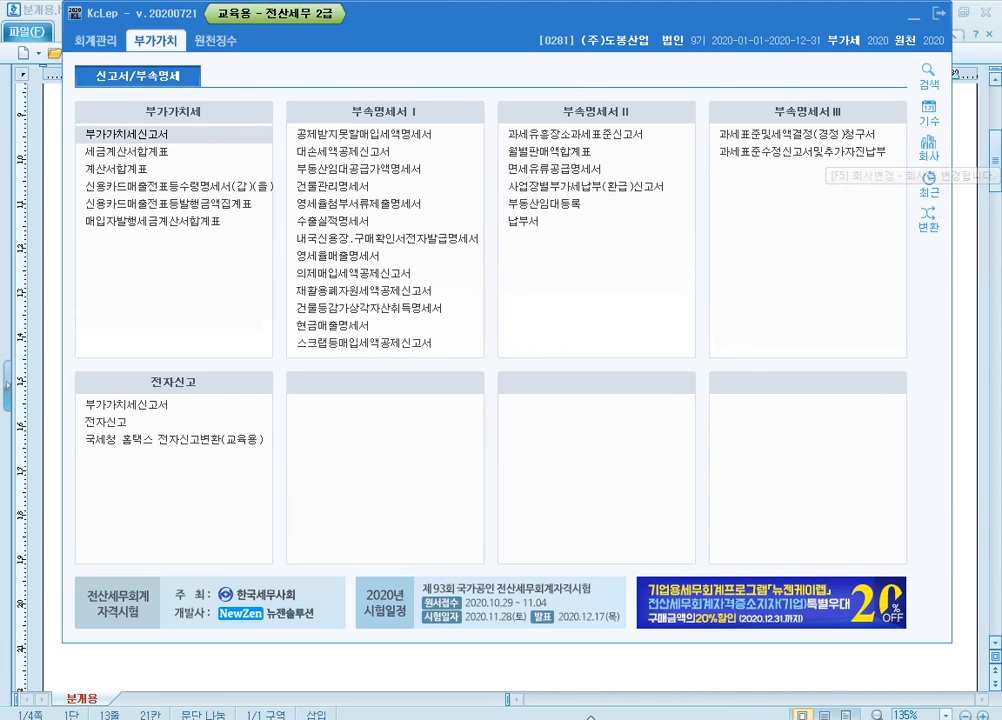
Step: Switch to the textbook in 알PDF and go to the 문제3 [1] rental data on page 585
{"action": "left_click", "coordinate": [430, 719]}
{"action": "left_click", "coordinate": [498, 714]}
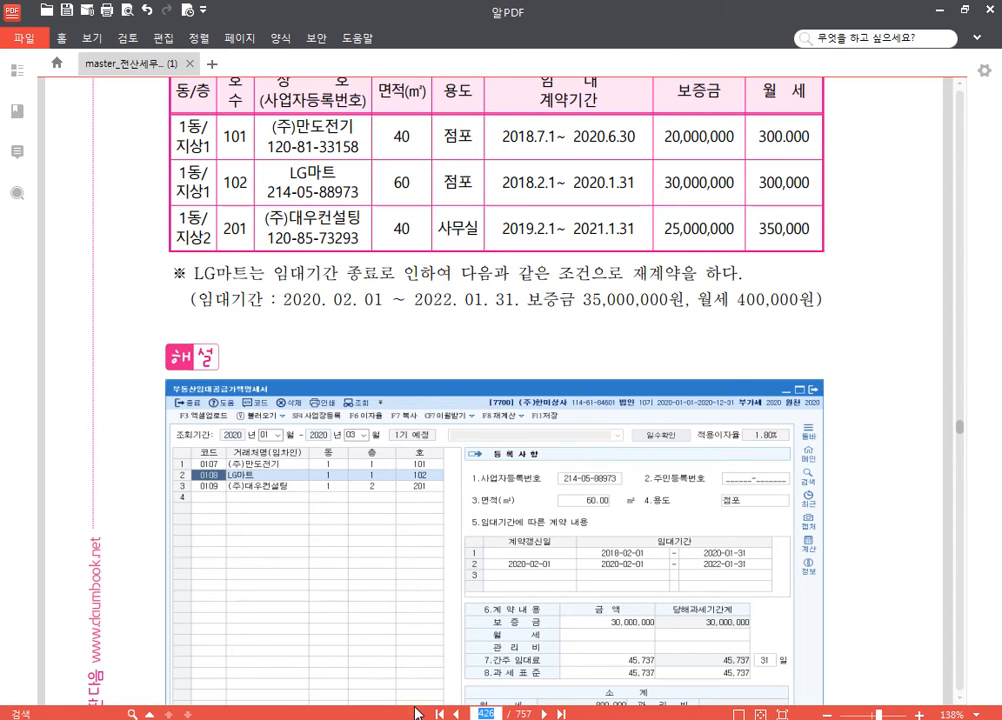
{"action": "type", "text": "585"}
{"action": "key", "text": "Return"}
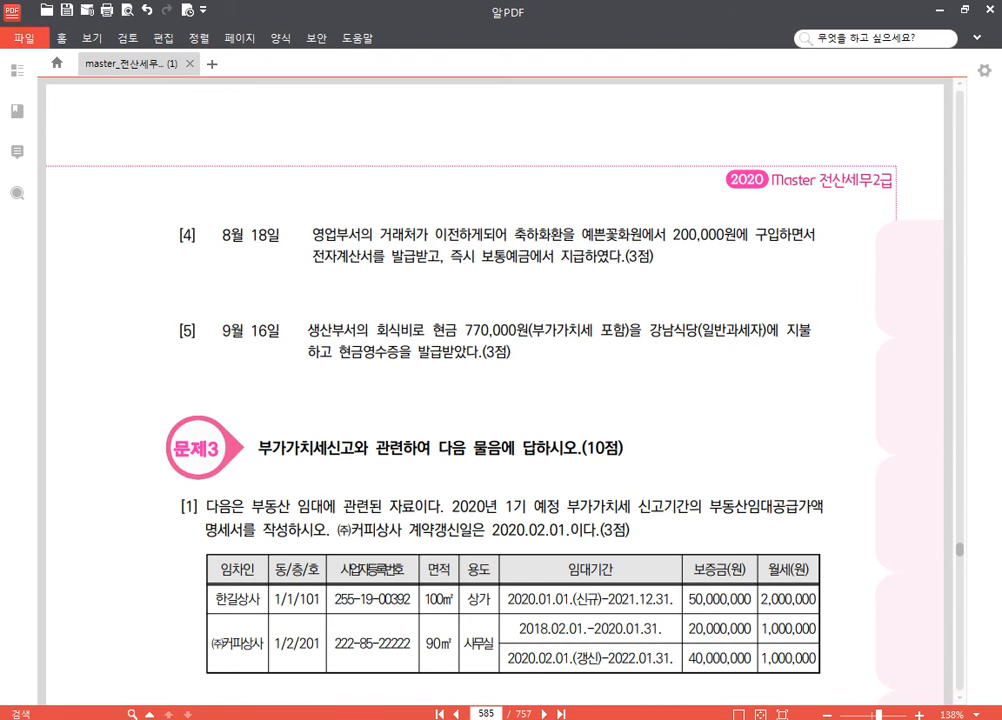
{"action": "scroll", "coordinate": [404, 325], "scroll_direction": "down", "scroll_amount": 3}
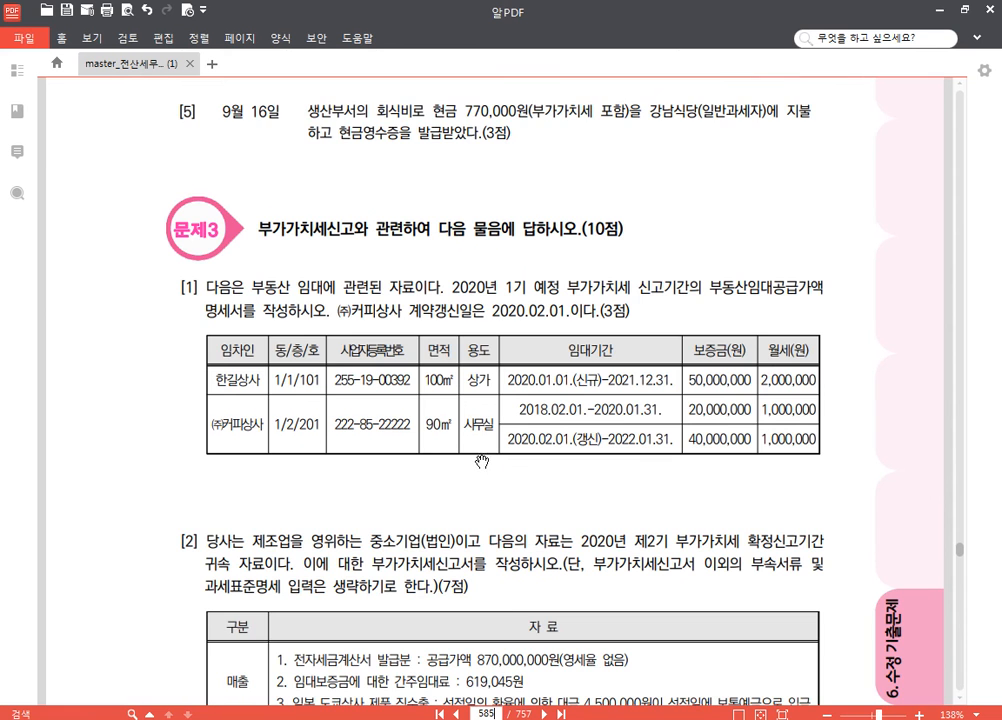
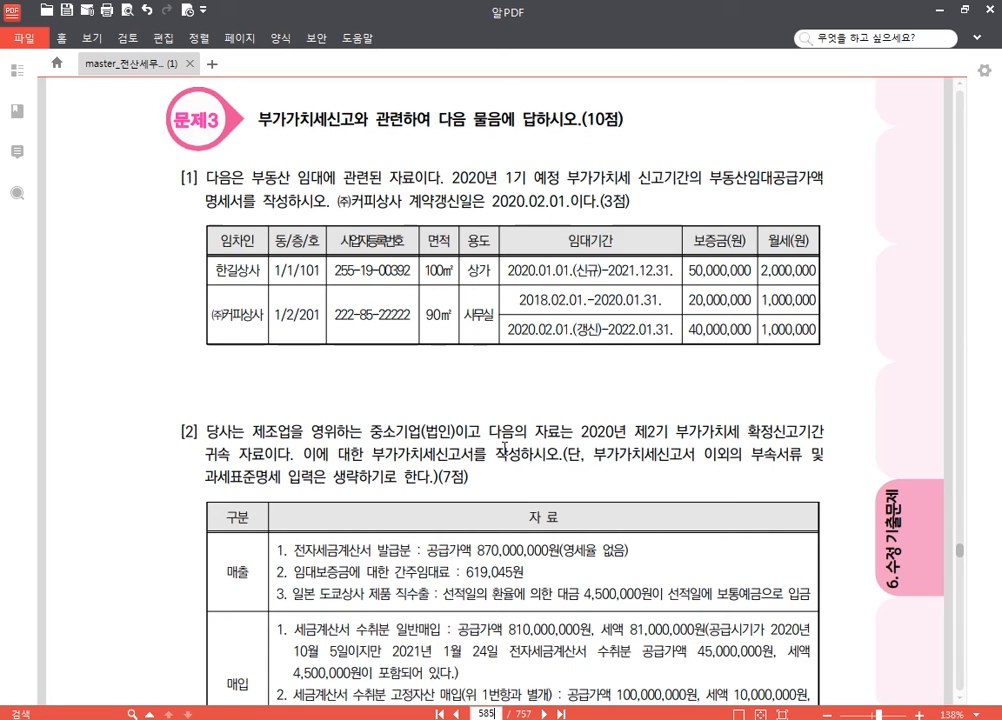
Step: Highlight the phrase "부동산임대공급가액명세서를 작성하시오." in yellow in the [1] question text on page 585
{"action": "left_click_drag", "start_coordinate": [522, 382], "coordinate": [519, 396]}
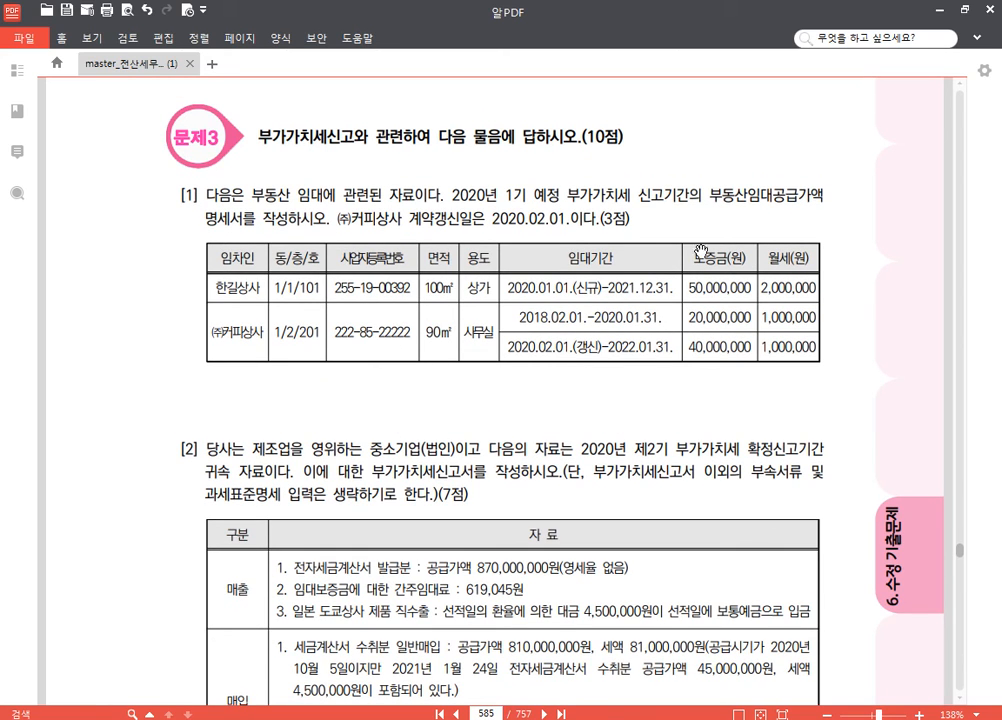
{"action": "left_click_drag", "start_coordinate": [710, 195], "coordinate": [326, 222]}
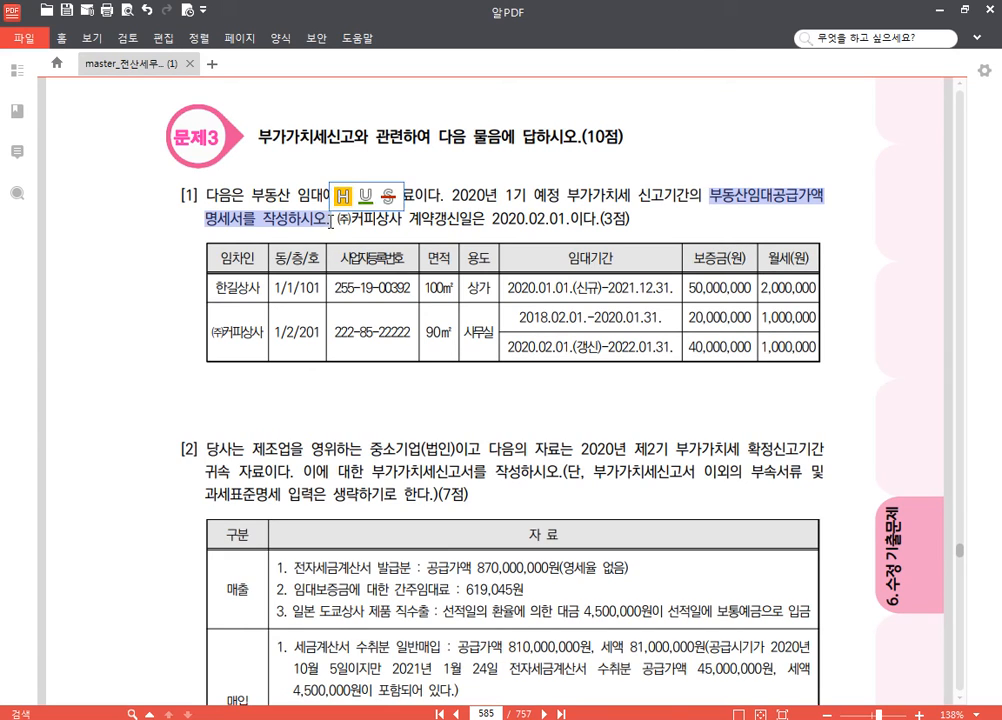
{"action": "left_click", "coordinate": [343, 193]}
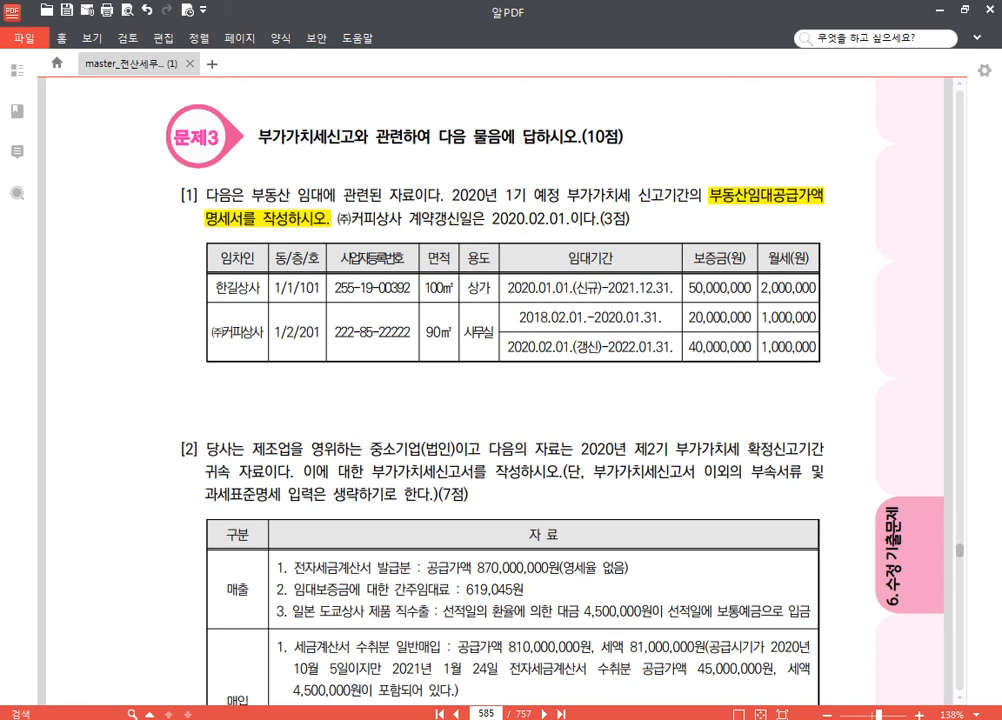
Step: Switch to KcLep and open the 부동산임대공급가액명세서 for January to March 2020 (1기 예정)
{"action": "key", "text": "alt+Tab"}
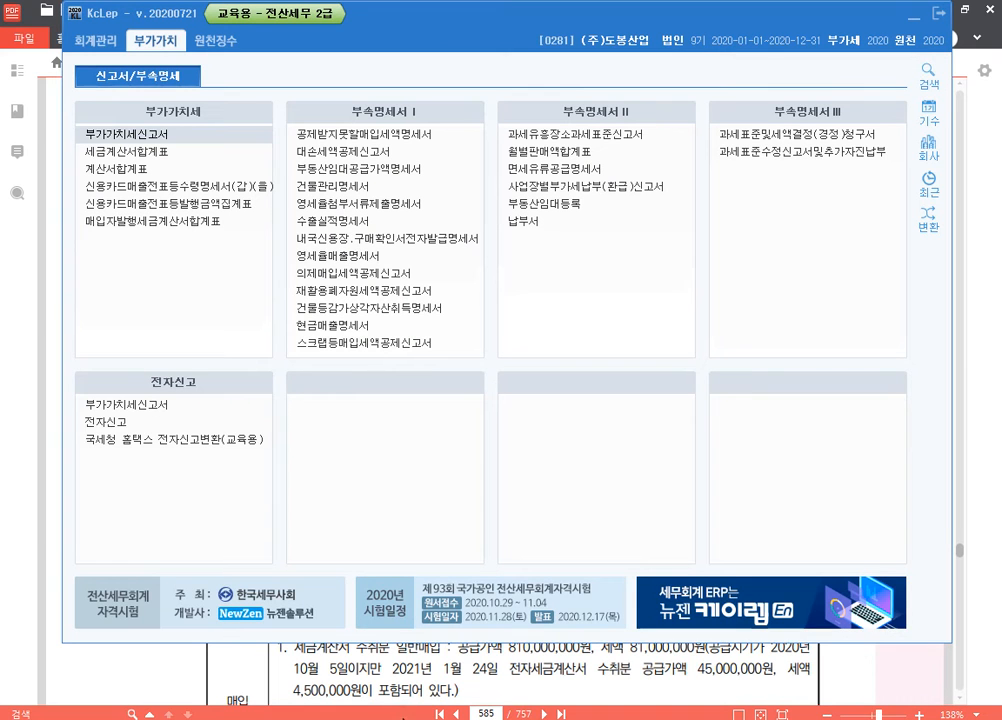
{"action": "left_click", "coordinate": [378, 172]}
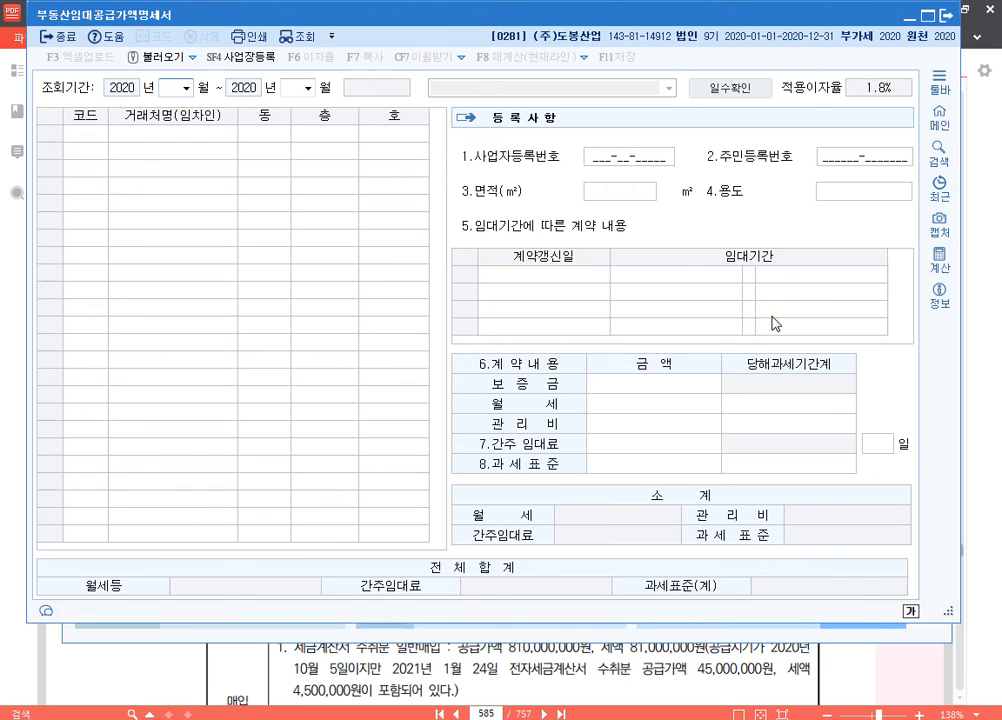
{"action": "key", "text": "Return"}
{"action": "key", "text": "Return"}
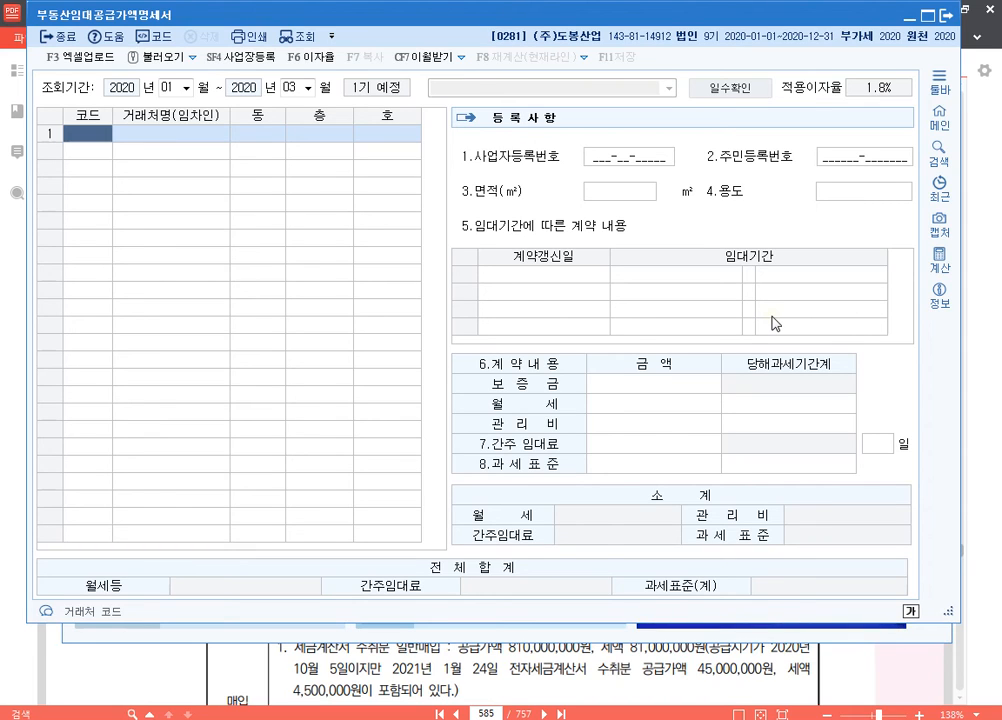
Step: Add 한길상사 as the first tenant, with 동 1, 층 1 and 호 101
{"action": "key", "text": "F2"}
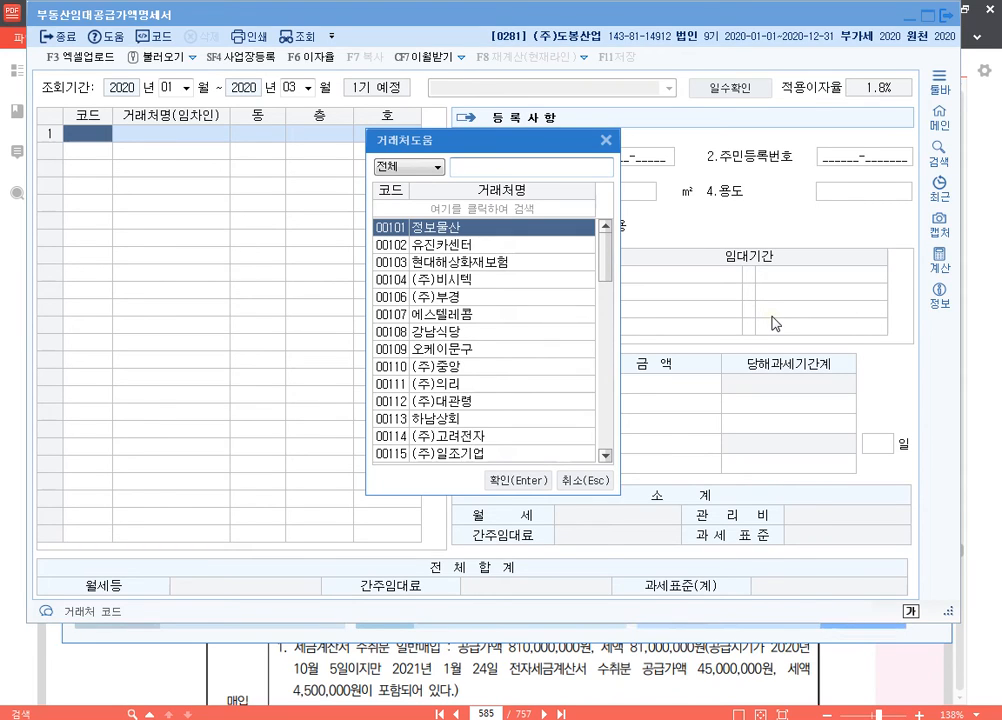
{"action": "type", "text": "ㅎㅏㄴ길"}
{"action": "key", "text": "Return"}
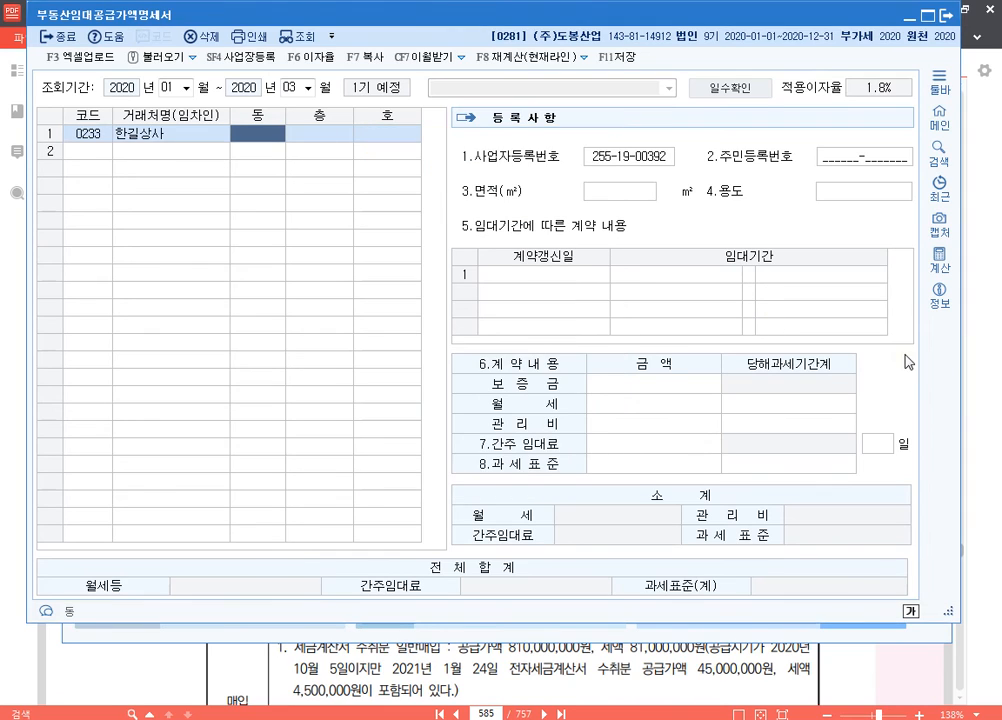
{"action": "type", "text": "1"}
{"action": "key", "text": "Return"}
{"action": "type", "text": "1"}
{"action": "key", "text": "Return"}
{"action": "type", "text": "101"}
{"action": "key", "text": "Return"}
{"action": "key", "text": "Return"}
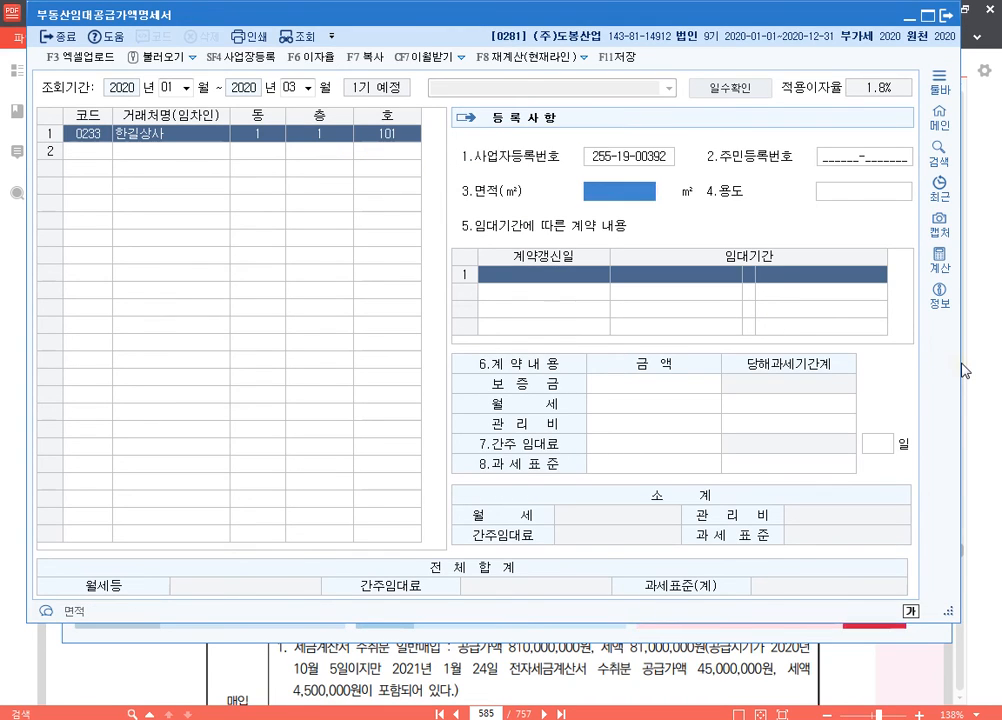
Step: Set 한길상사's 면적 to 100 ㎡ and its 용도 to 상가
{"action": "type", "text": "100"}
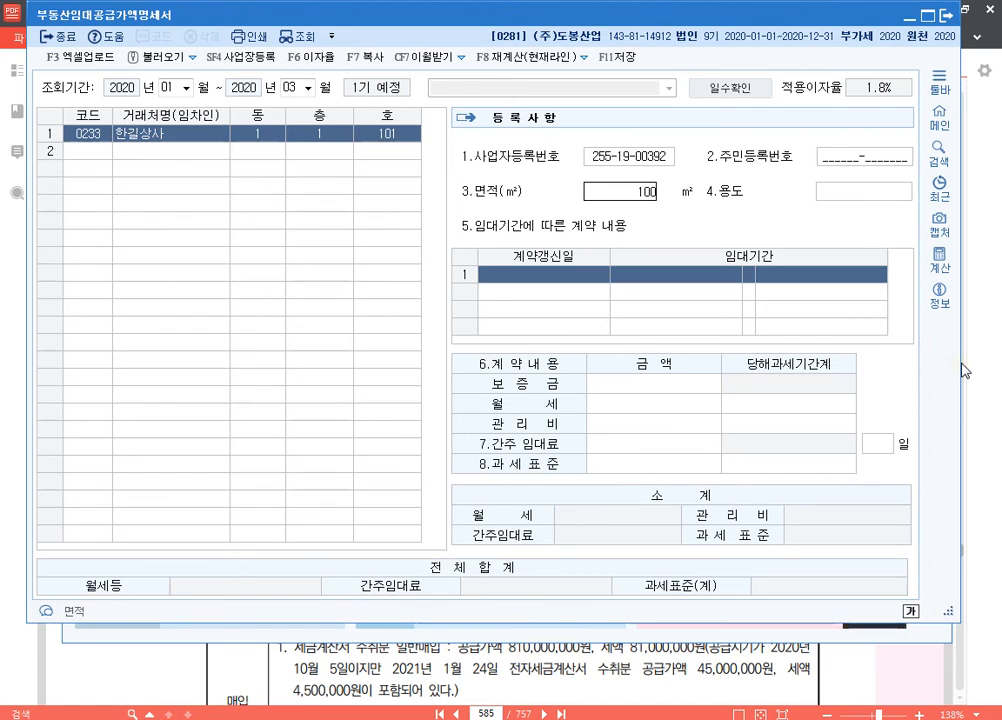
{"action": "key", "text": "Return"}
{"action": "type", "text": "상가"}
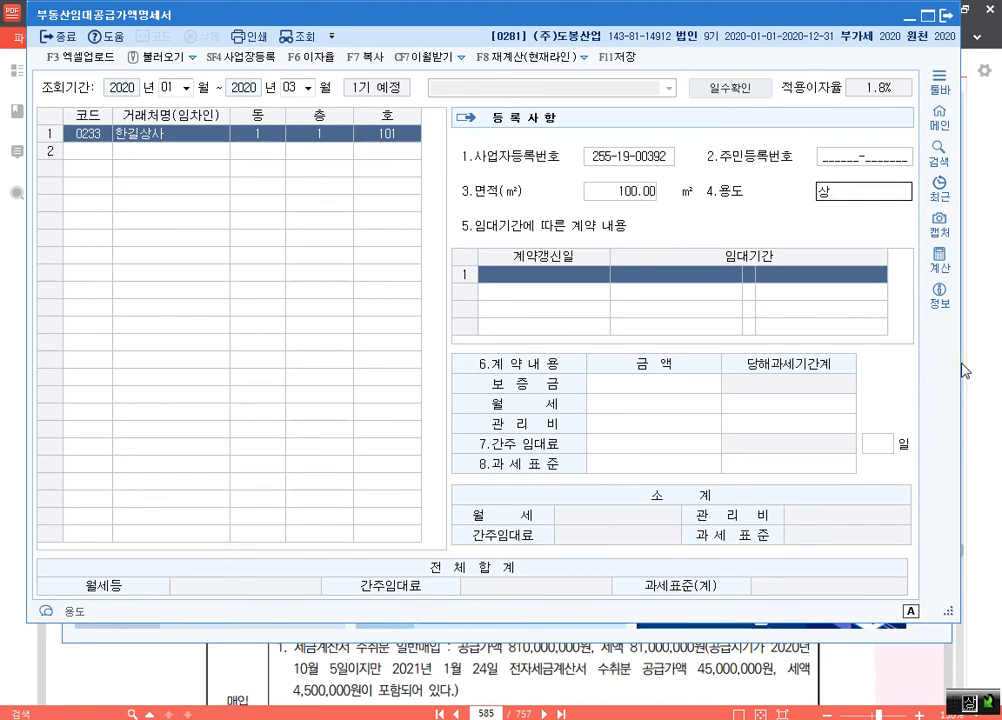
{"action": "key", "text": "Return"}
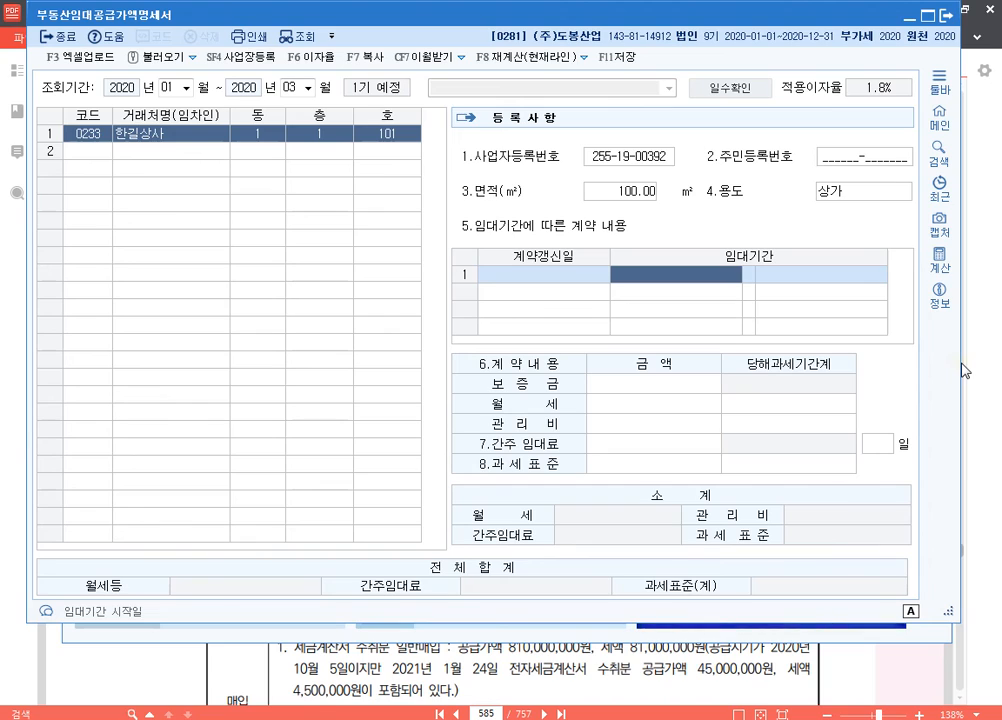
Step: Enter 한길상사's 임대기간 from 2020-01-01 to 2021-12-31
{"action": "type", "text": "2020-01-01"}
{"action": "key", "text": "Return"}
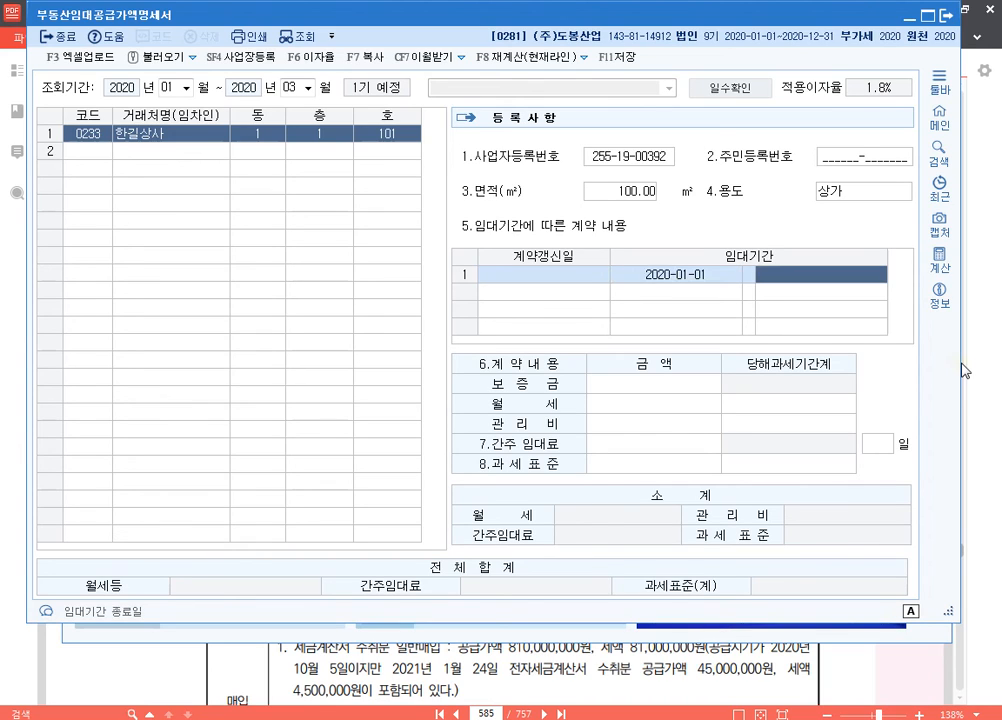
{"action": "type", "text": "2021-12-"}
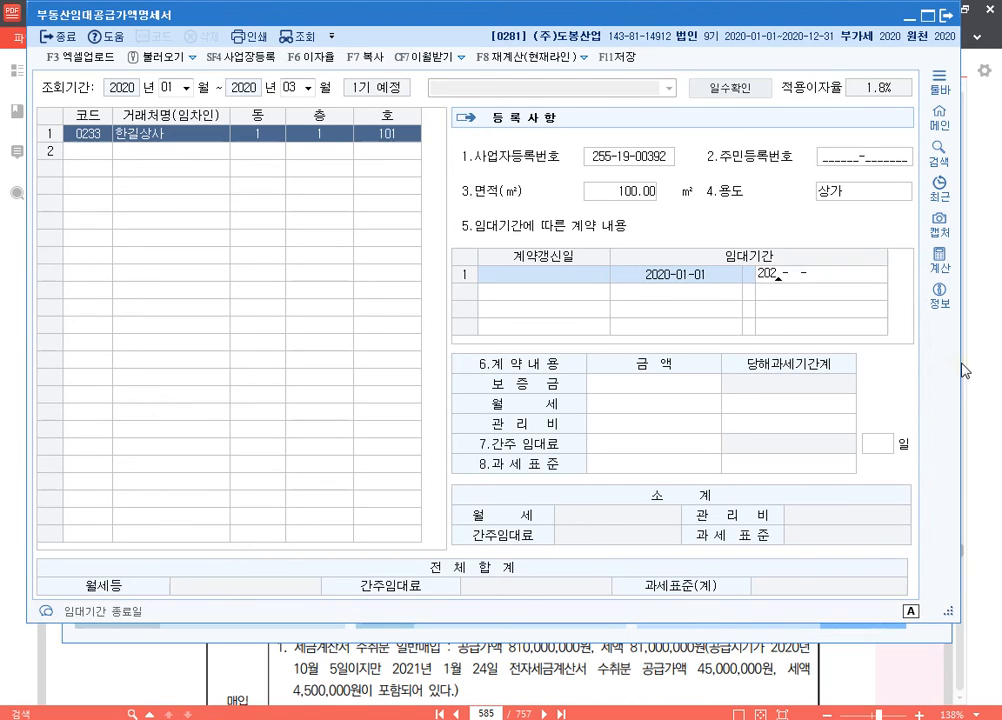
{"action": "type", "text": "31"}
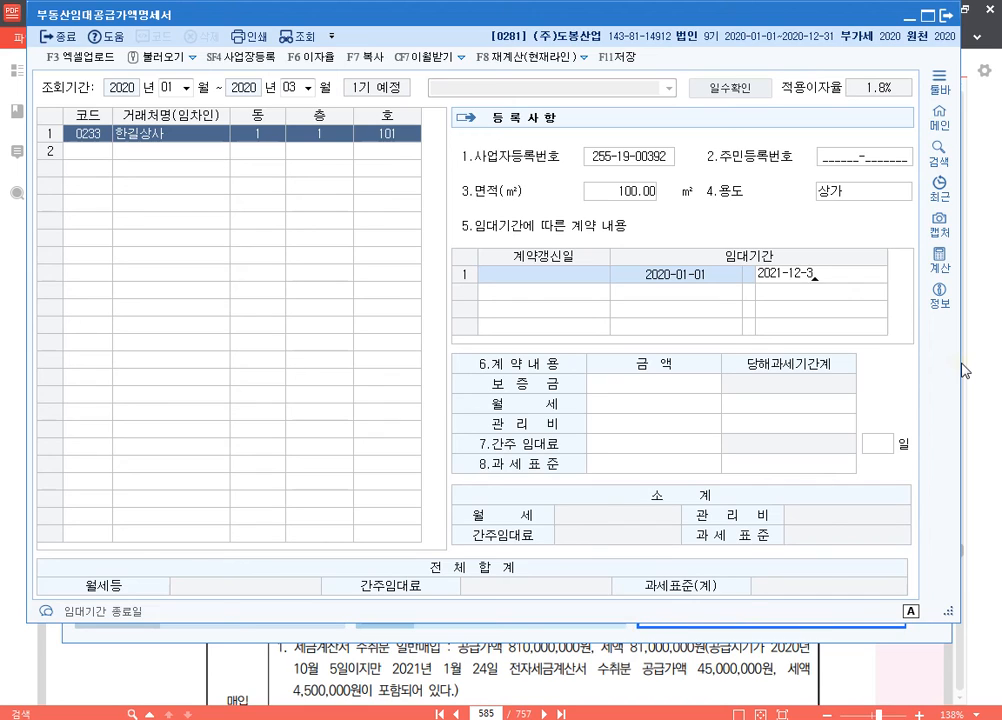
{"action": "key", "text": "Return"}
Step: Enter a 보증금 of 50,000,000 and a 월세 of 2,000,000 for 한길상사, without any 관리비
{"action": "type", "text": "50000000"}
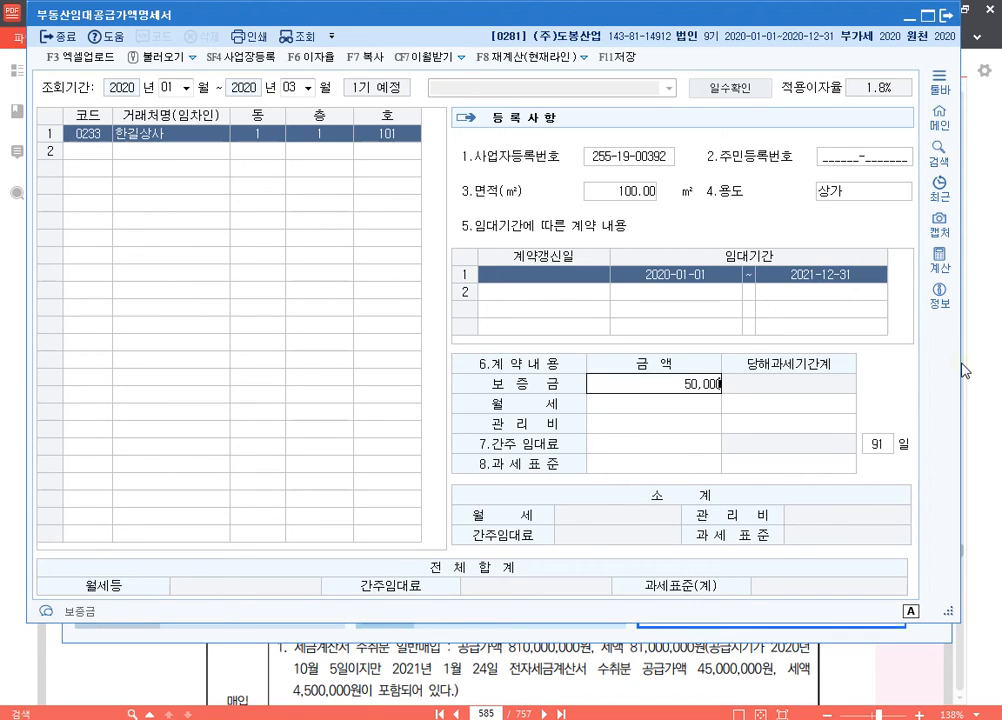
{"action": "key", "text": "Return"}
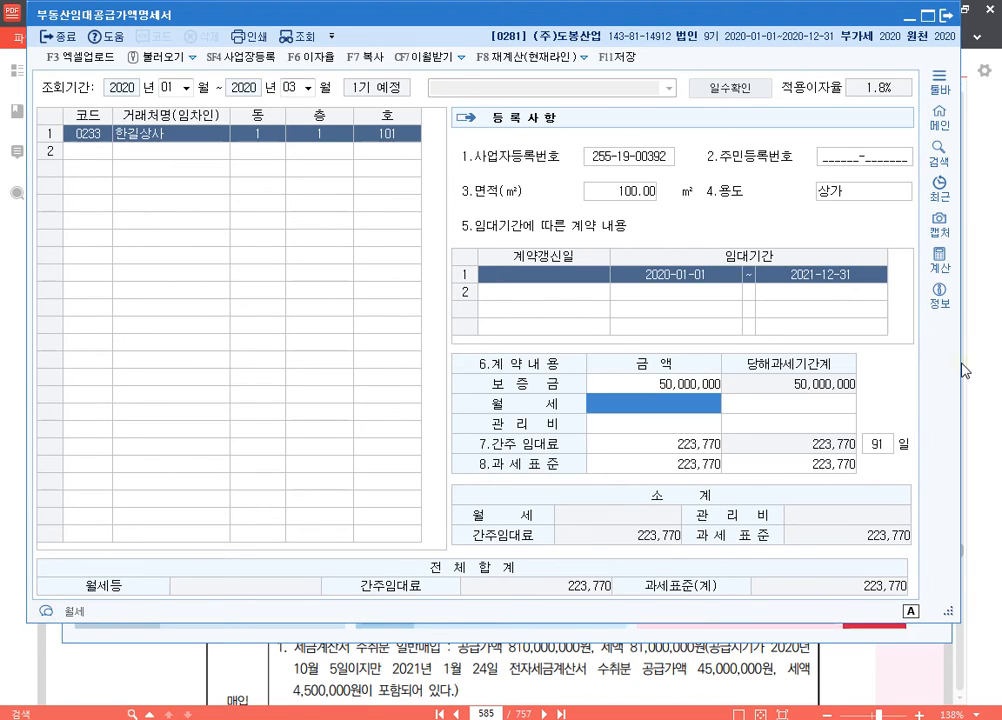
{"action": "type", "text": "2000000"}
{"action": "key", "text": "Return"}
{"action": "key", "text": "Return"}
{"action": "key", "text": "Return"}
{"action": "key", "text": "Return"}
{"action": "key", "text": "Return"}
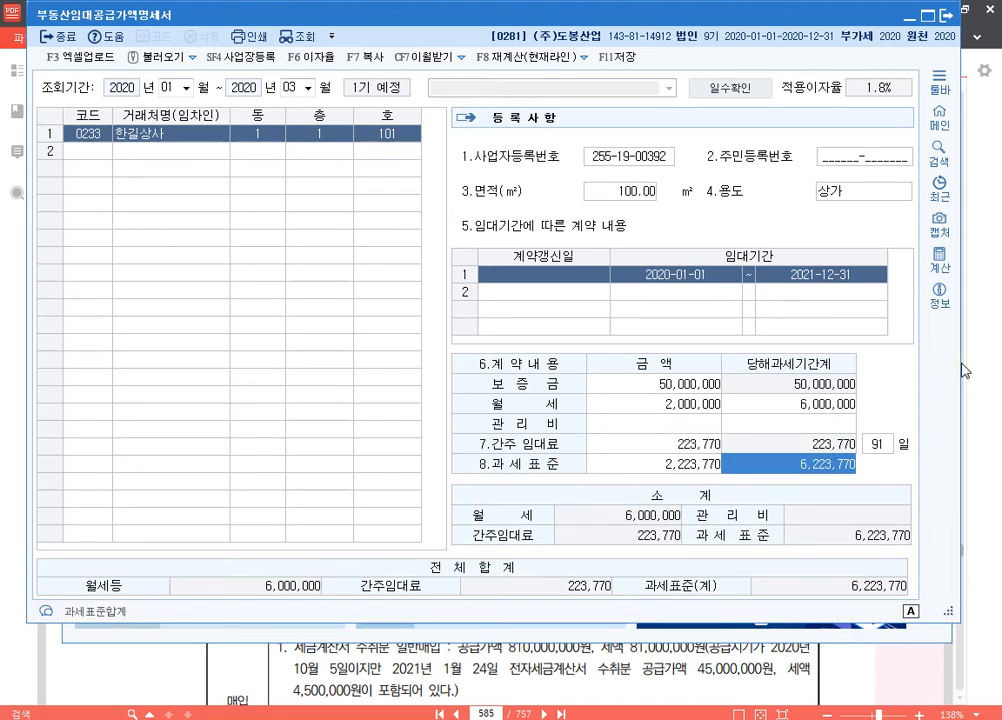
Step: Add (주)커피상사 as the second tenant, with 동 1, 층 2 and 호 201
{"action": "key", "text": "Return"}
{"action": "type", "text": "커피"}
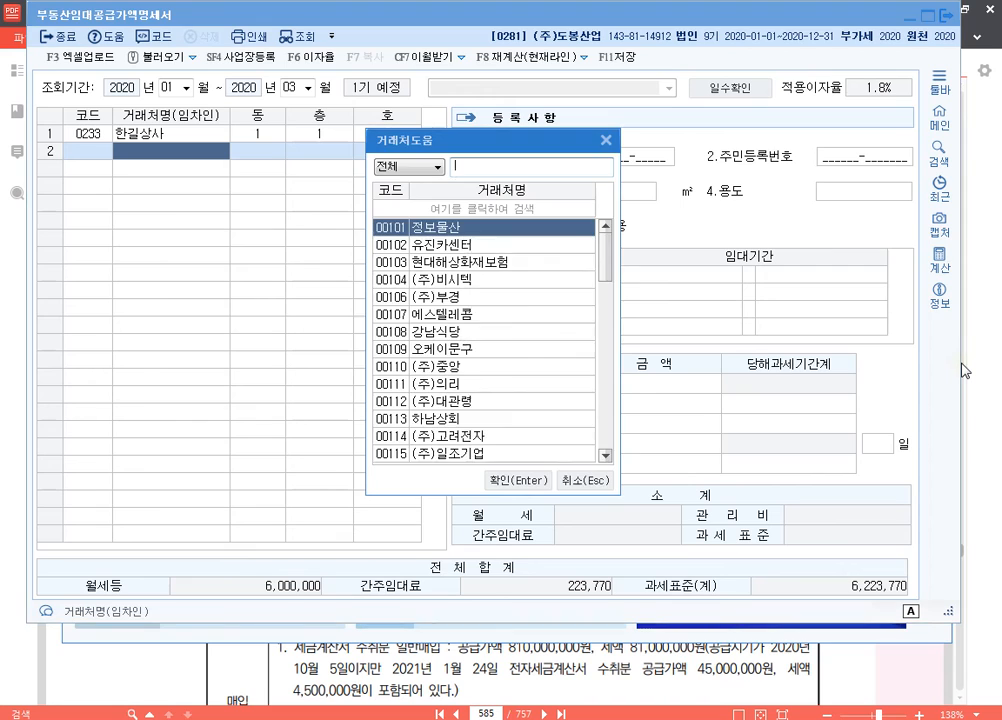
{"action": "key", "text": "Return"}
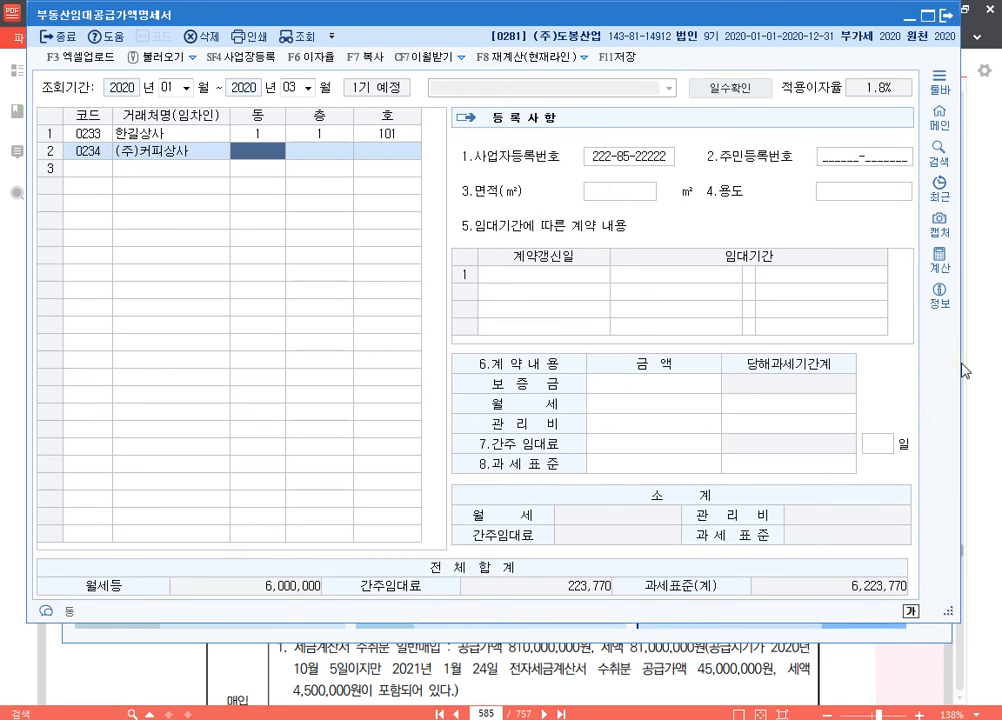
{"action": "type", "text": "1"}
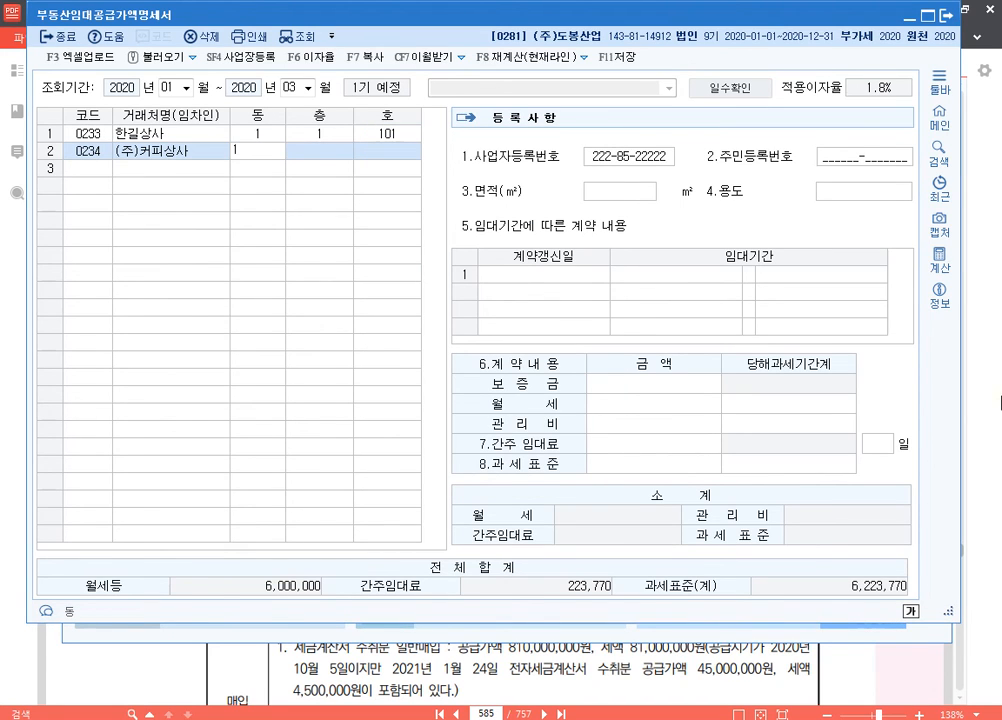
{"action": "key", "text": "Return"}
{"action": "type", "text": "2"}
{"action": "key", "text": "Return"}
{"action": "type", "text": "201"}
{"action": "key", "text": "Return"}
Step: Set (주)커피상사's 면적 to 90 ㎡ and its 용도 to 사무실
{"action": "key", "text": "Return"}
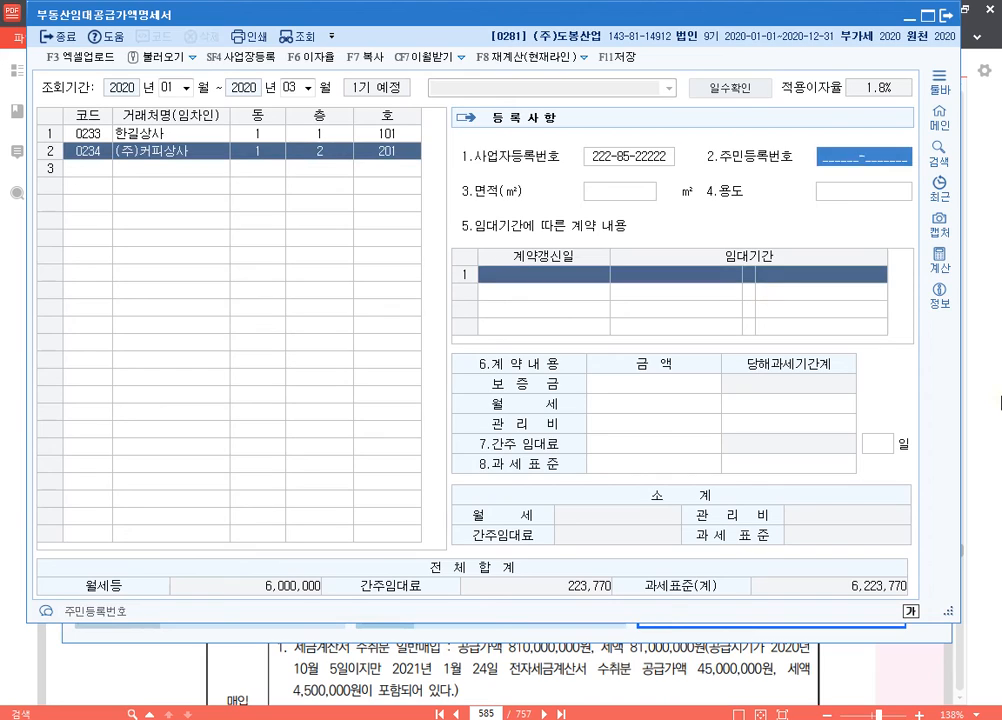
{"action": "key", "text": "Return"}
{"action": "type", "text": "90"}
{"action": "key", "text": "Return"}
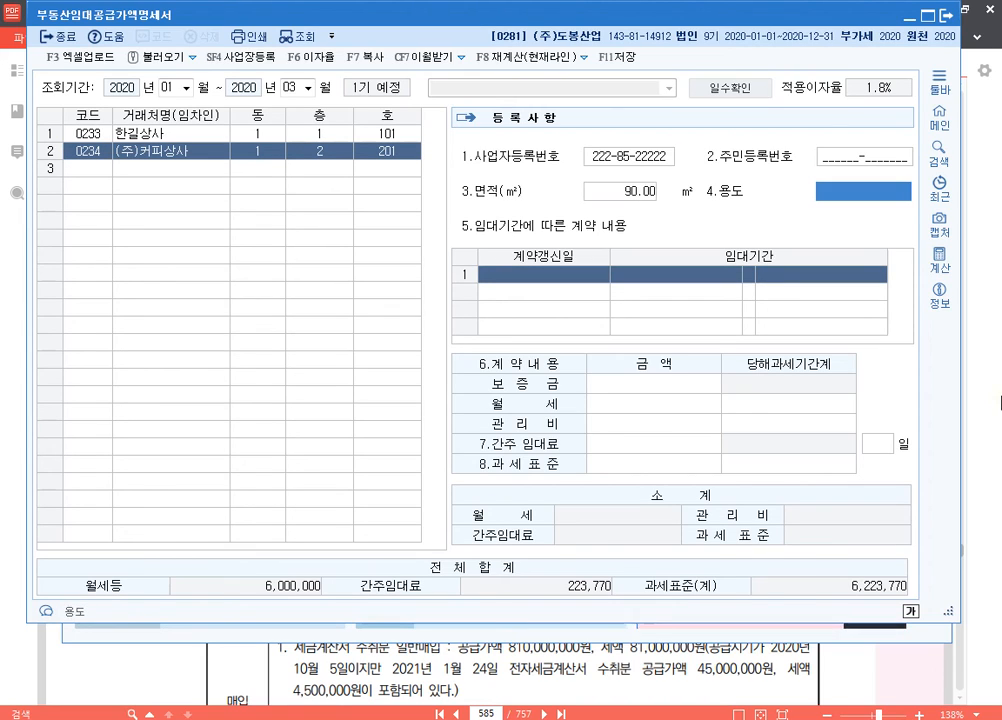
{"action": "type", "text": "사무실"}
{"action": "key", "text": "Return"}
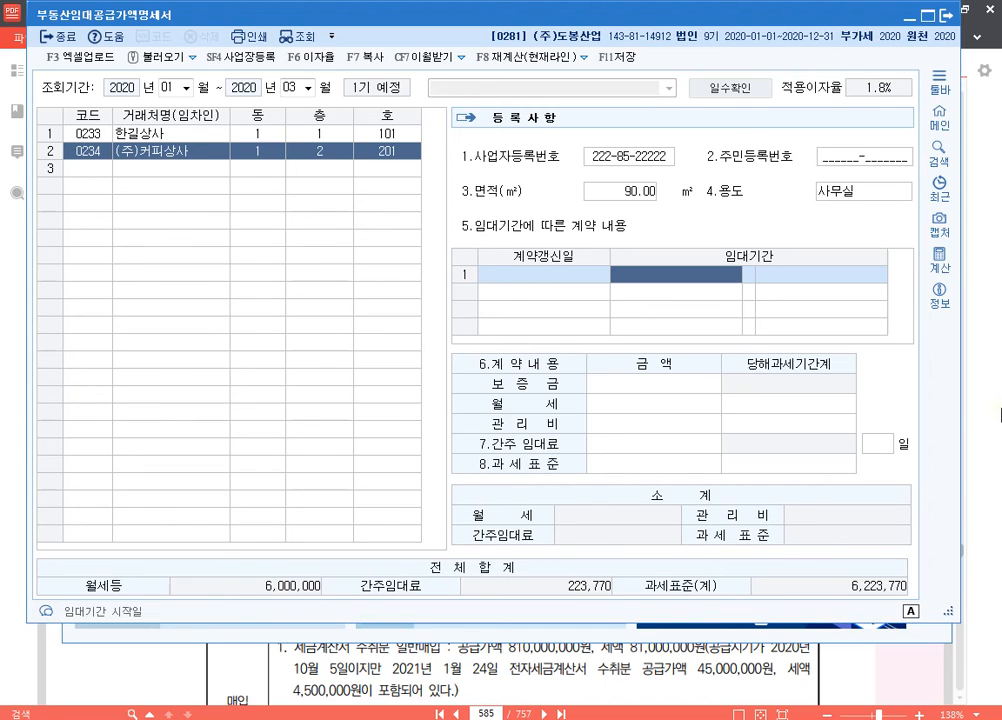
Step: Enter (주)커피상사's original contract for 2018-02-01 to 2020-01-31 with 보증금 20,000,000 and 월세 1,000,000
{"action": "type", "text": "20180201202001"}
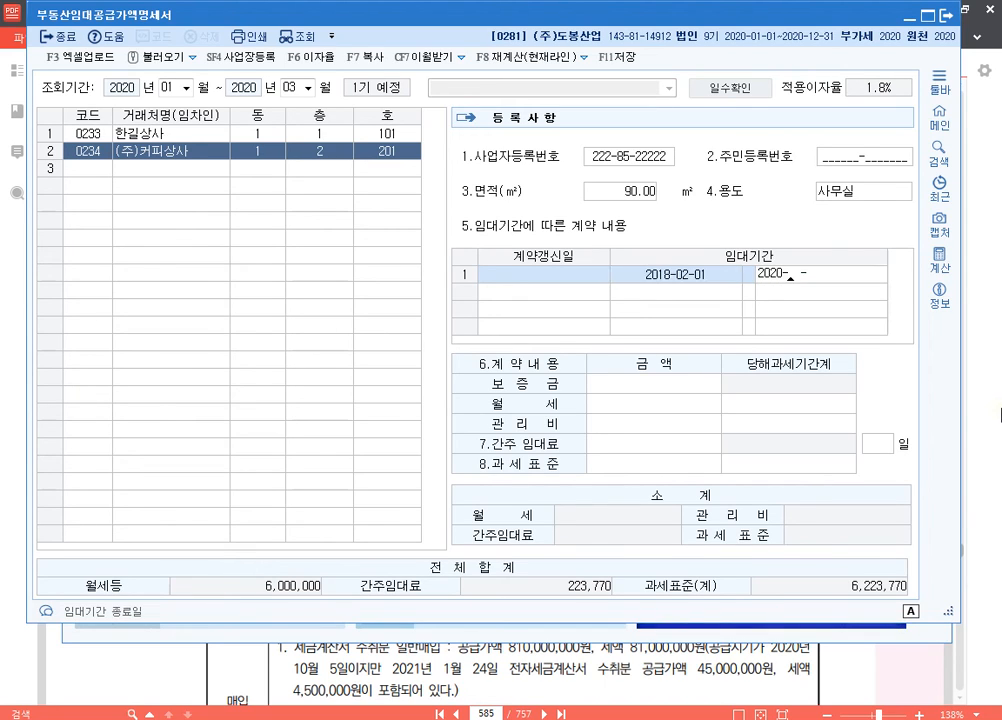
{"action": "key", "text": "Return"}
{"action": "type", "text": "20000000"}
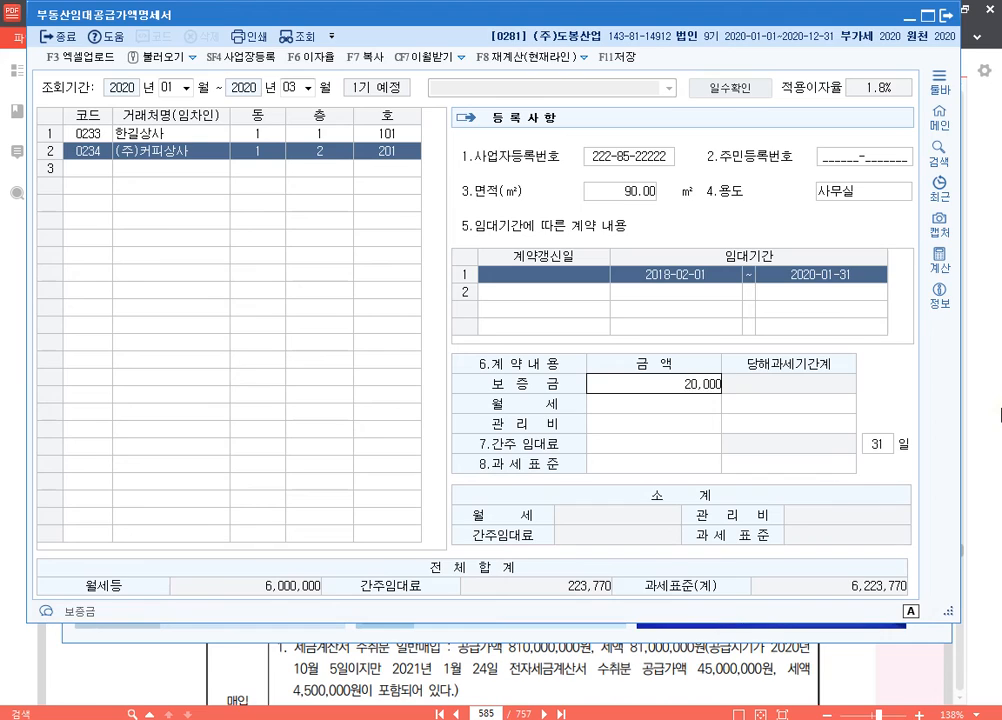
{"action": "key", "text": "Return"}
{"action": "type", "text": "41"}
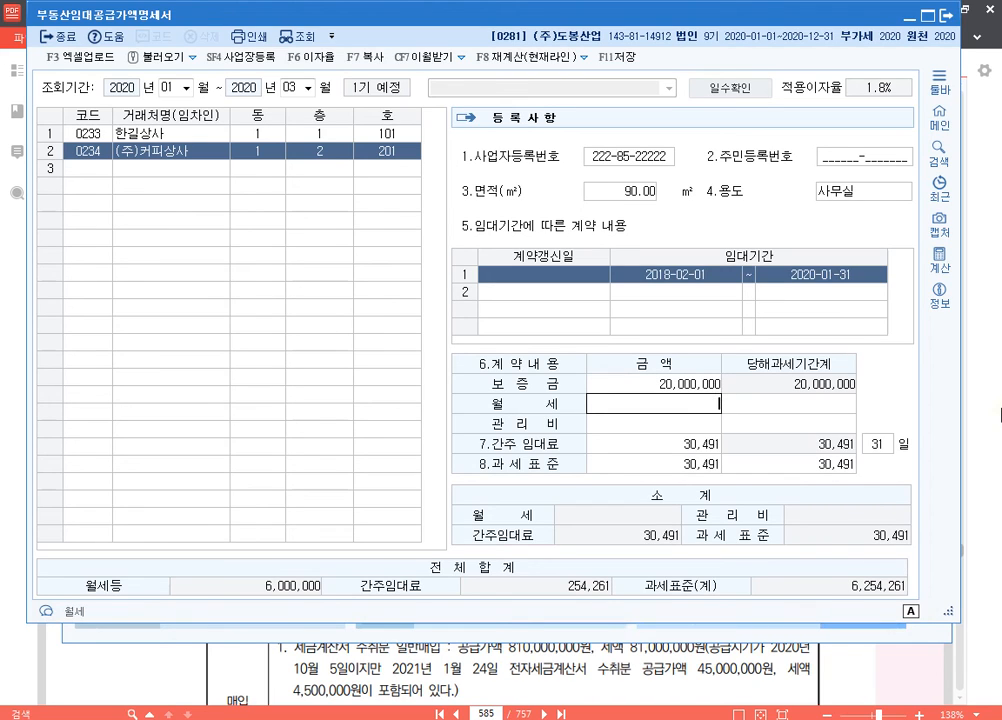
{"action": "type", "text": "1000000"}
{"action": "key", "text": "Return"}
{"action": "key", "text": "Return"}
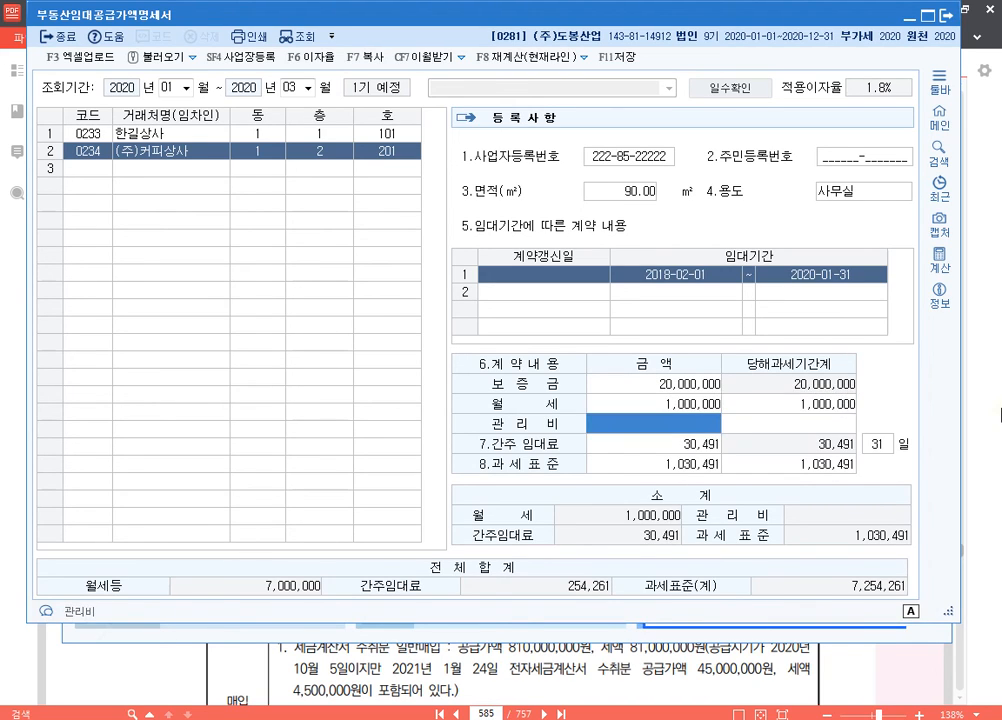
{"action": "key", "text": "Return"}
{"action": "key", "text": "Return"}
{"action": "key", "text": "Return"}
{"action": "key", "text": "Return"}
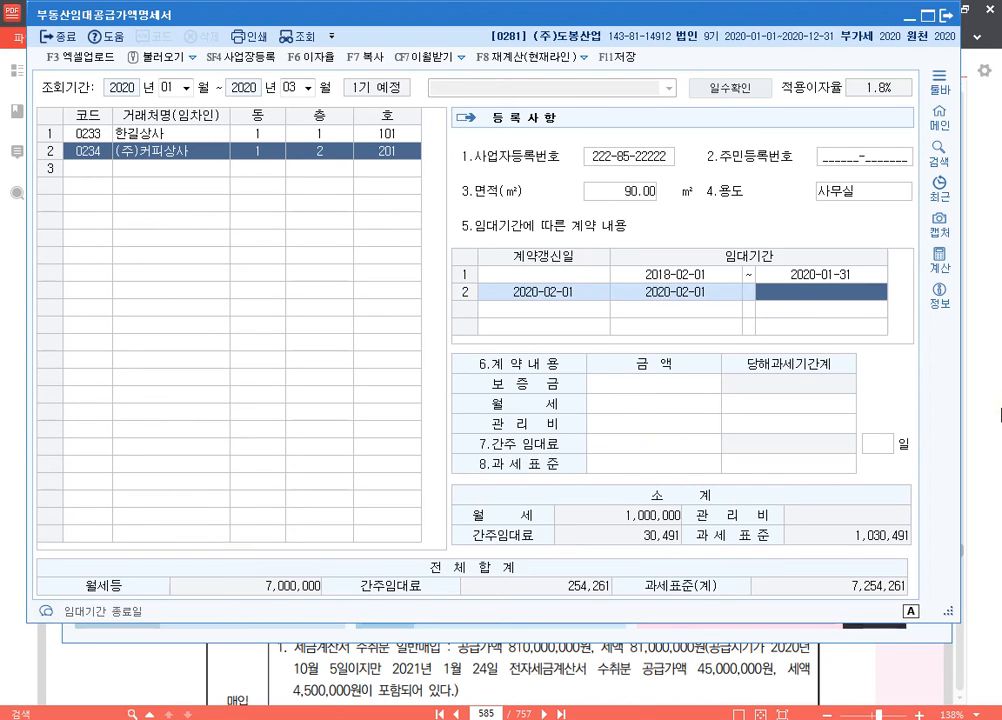
Step: Add (주)커피상사's renewed contract line with 계약갱신일 2020-02-01 and 임대기간 2020-02-01 to 2022-01-31
{"action": "type", "text": "202"}
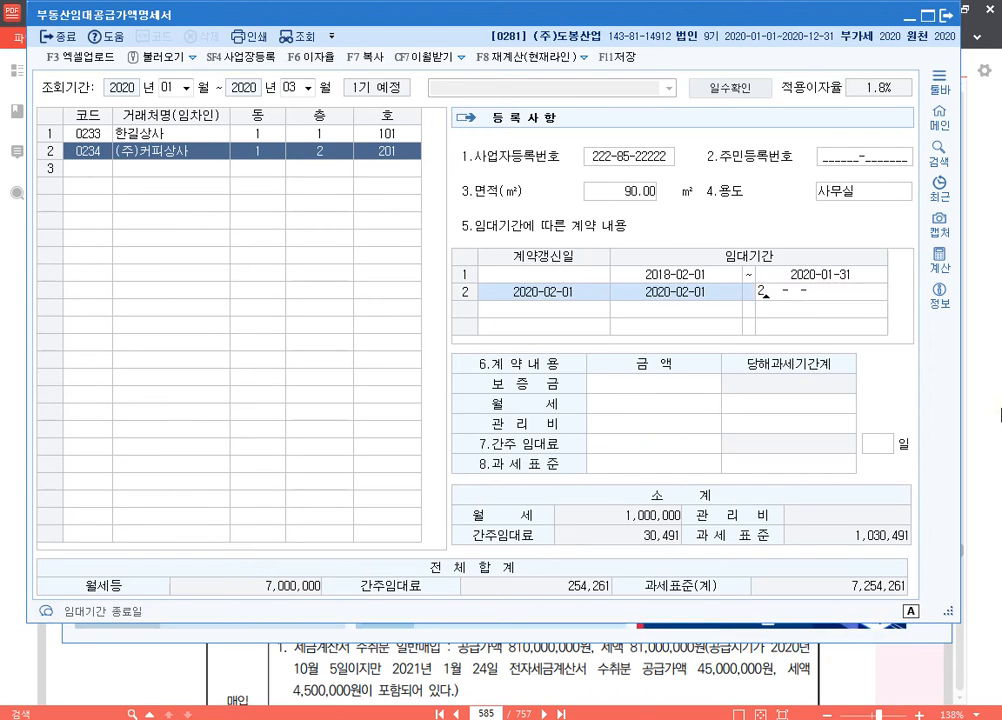
{"action": "type", "text": "2-01-31"}
{"action": "key", "text": "Return"}
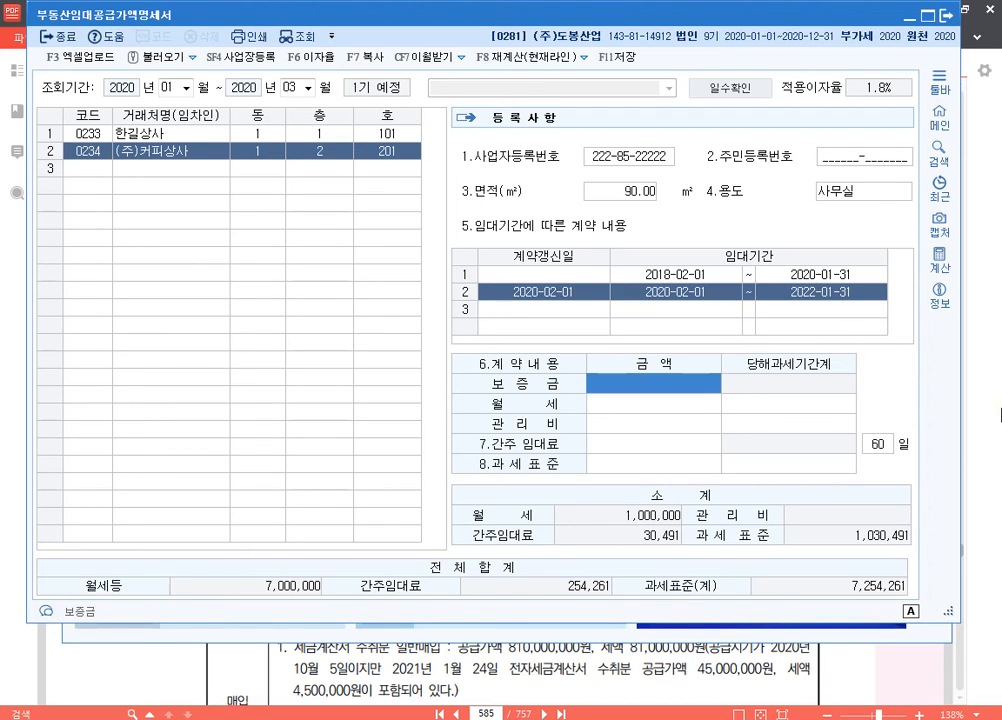
Step: Enter 보증금 40,000,000 and 월세 1,000,000 for the renewed contract, and return to the (주)커피상사 tenant row
{"action": "type", "text": "40000000"}
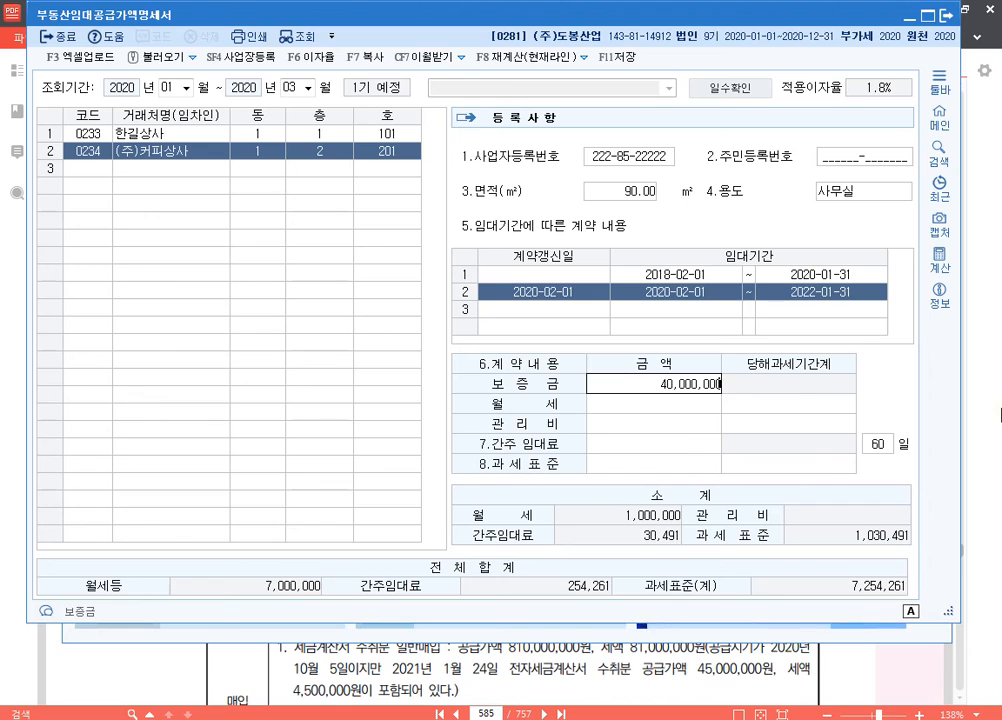
{"action": "key", "text": "Return"}
{"action": "type", "text": "1000000"}
{"action": "key", "text": "Return"}
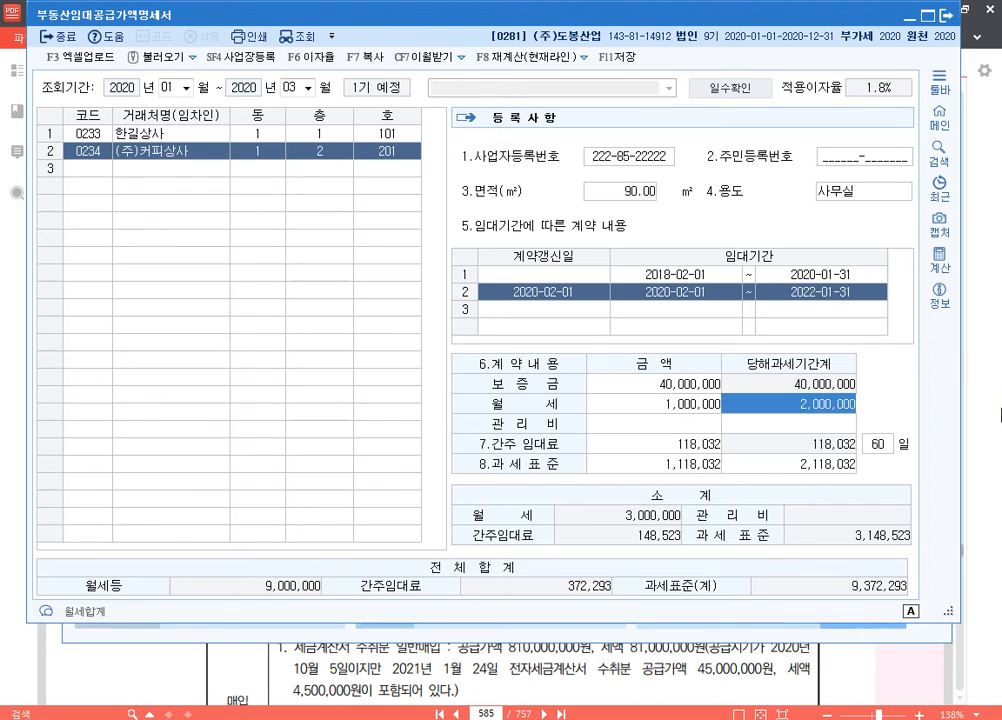
{"action": "key", "text": "Return"}
{"action": "key", "text": "Return"}
{"action": "key", "text": "Return"}
{"action": "key", "text": "Return"}
{"action": "key", "text": "Return"}
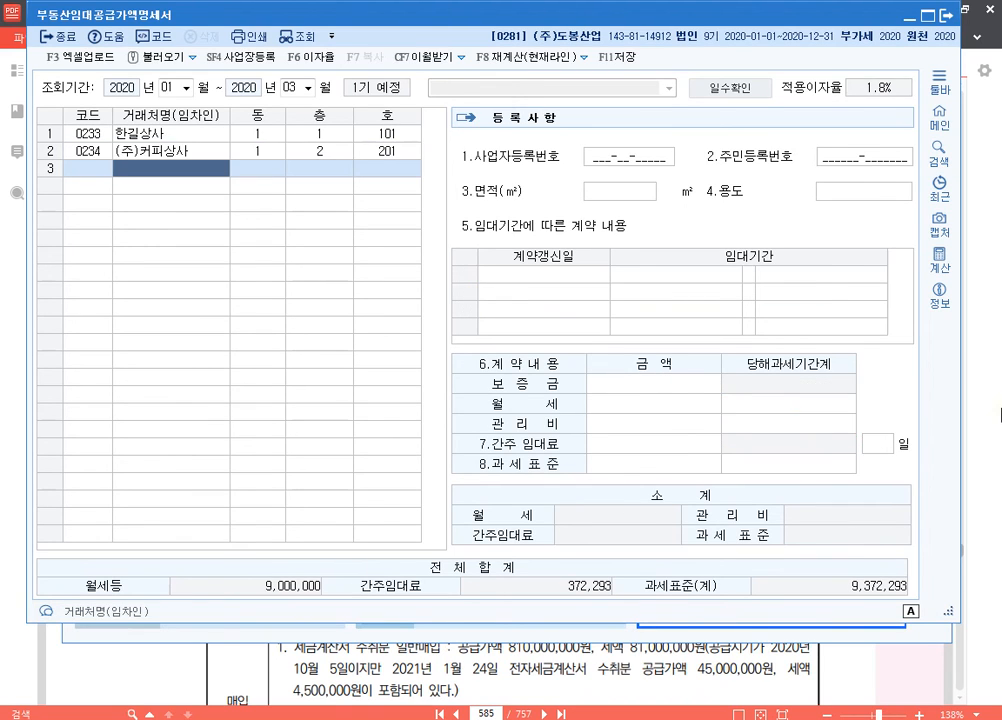
{"action": "key", "text": "Up"}
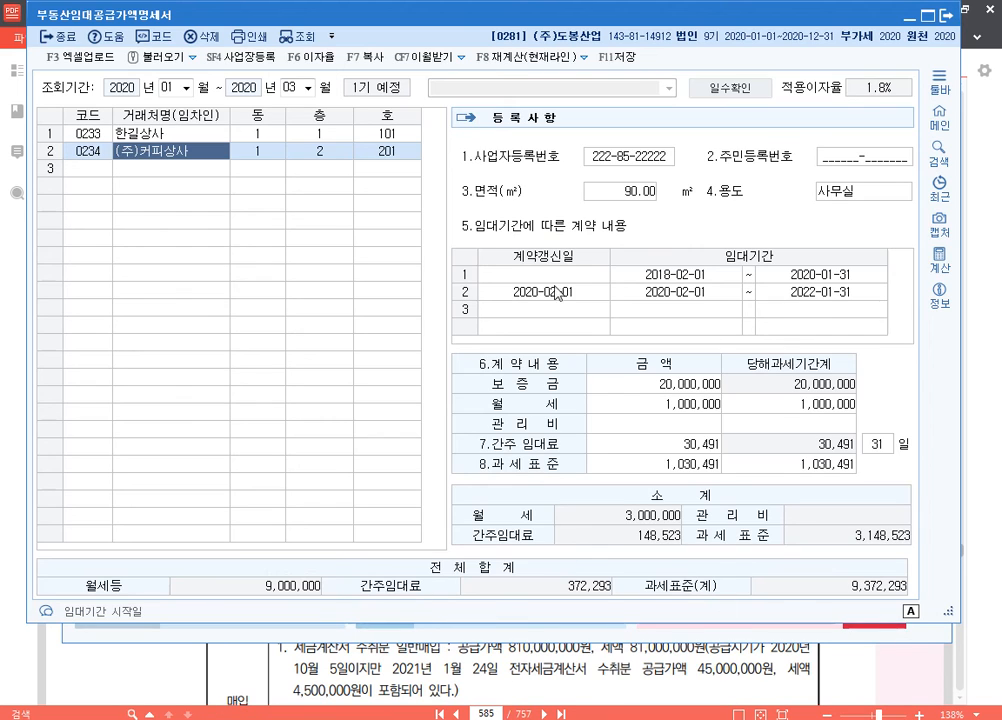
Step: Save the rental statement, and add a new line reading p.643 below the 585 281 entry in 분개용.hwp
{"action": "left_click", "coordinate": [617, 57]}
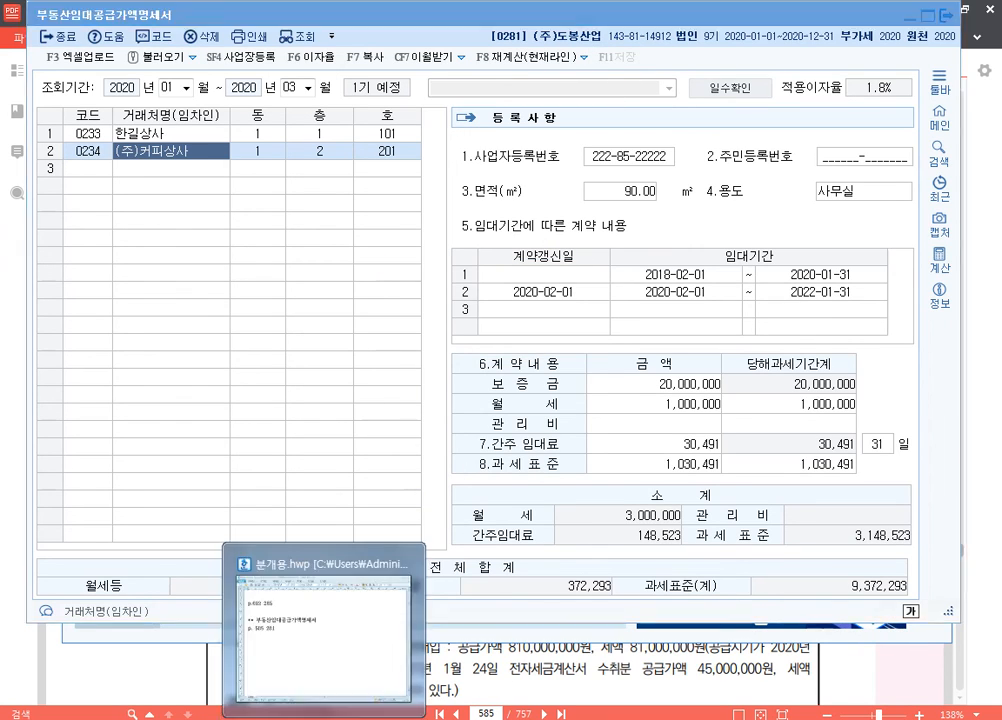
{"action": "left_click", "coordinate": [325, 718]}
{"action": "key", "text": "Return"}
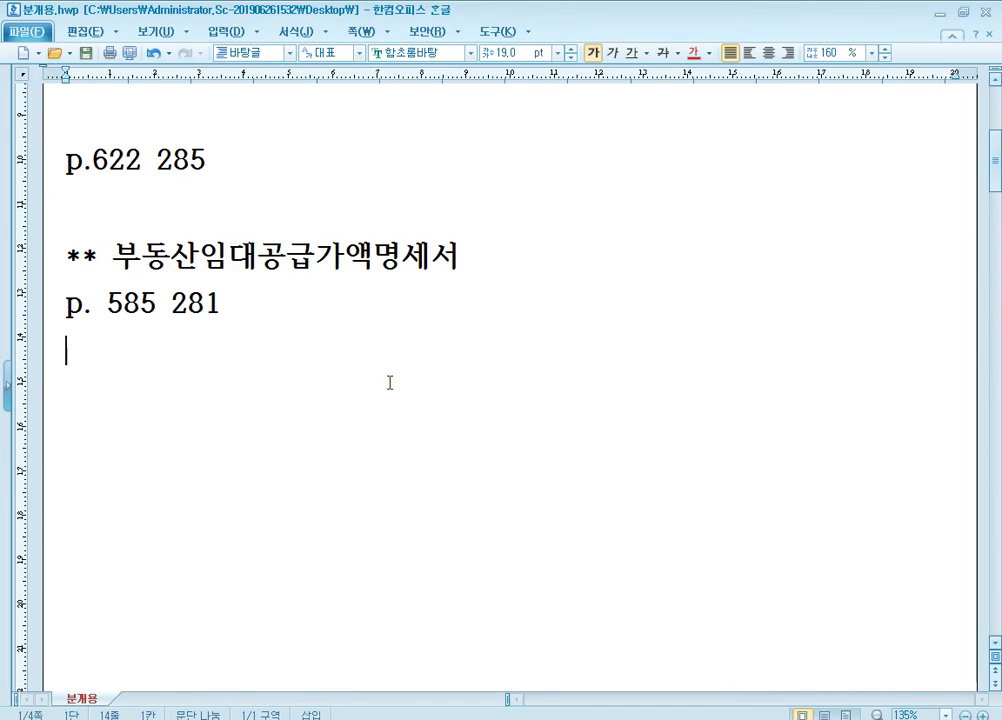
{"action": "type", "text": "p.643"}
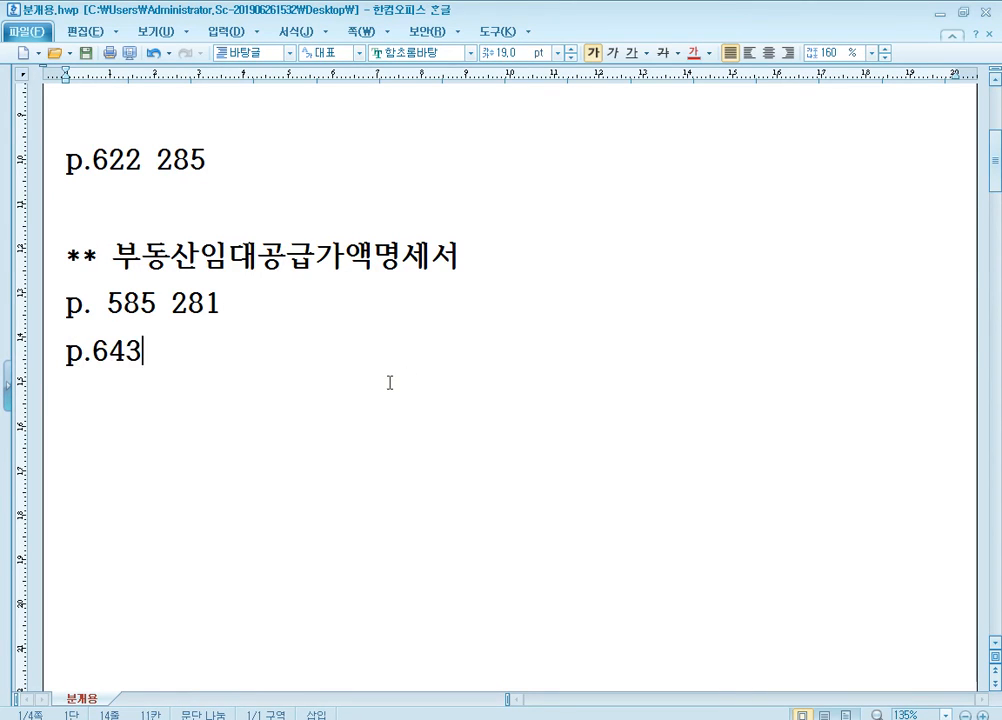
Step: Remove the space between "p." and 585 in the 585 281 note line
{"action": "key", "text": "Up"}
{"action": "key", "text": "Left"}
{"action": "key", "text": "Left"}
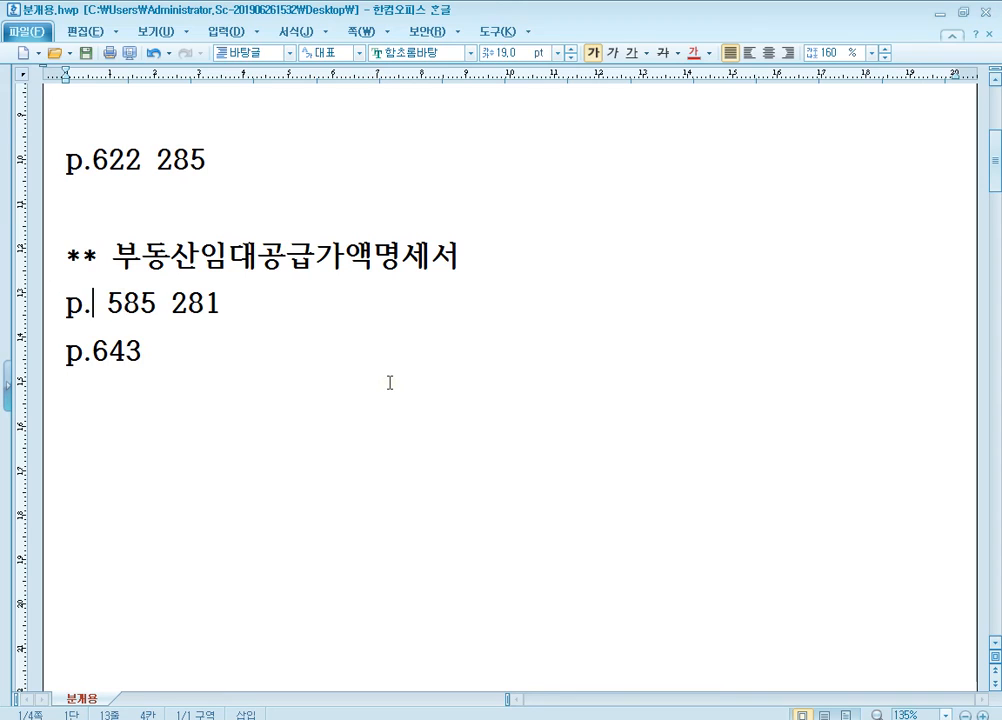
{"action": "key", "text": "Delete"}
Step: Complete the last note line as p.643 287 and save the notes
{"action": "key", "text": "Down"}
{"action": "key", "text": "End"}
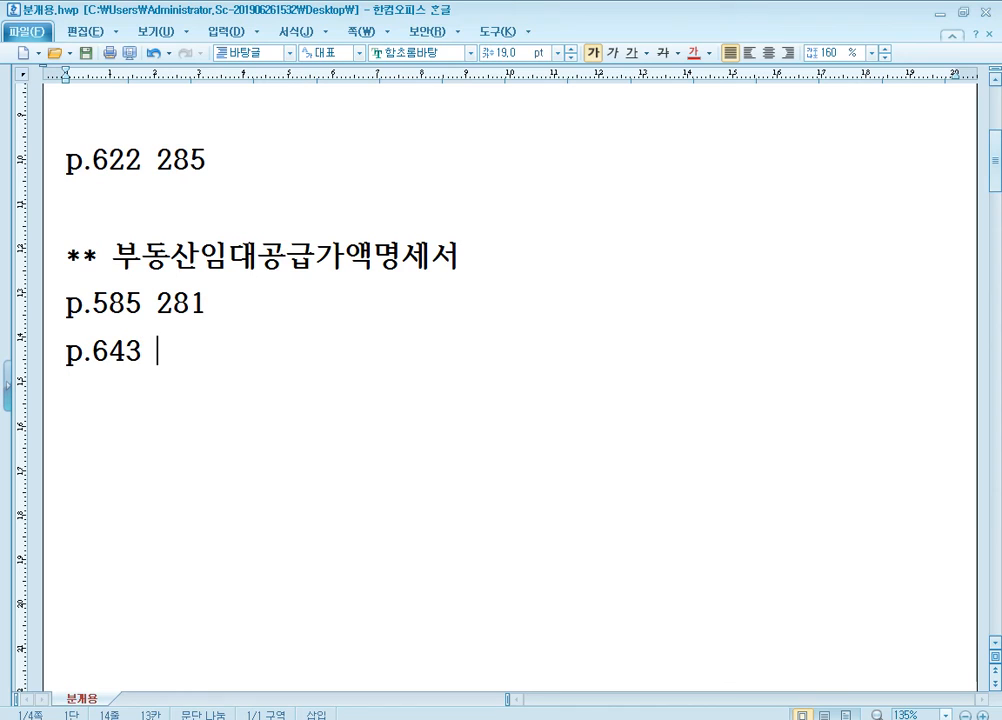
{"action": "type", "text": "287"}
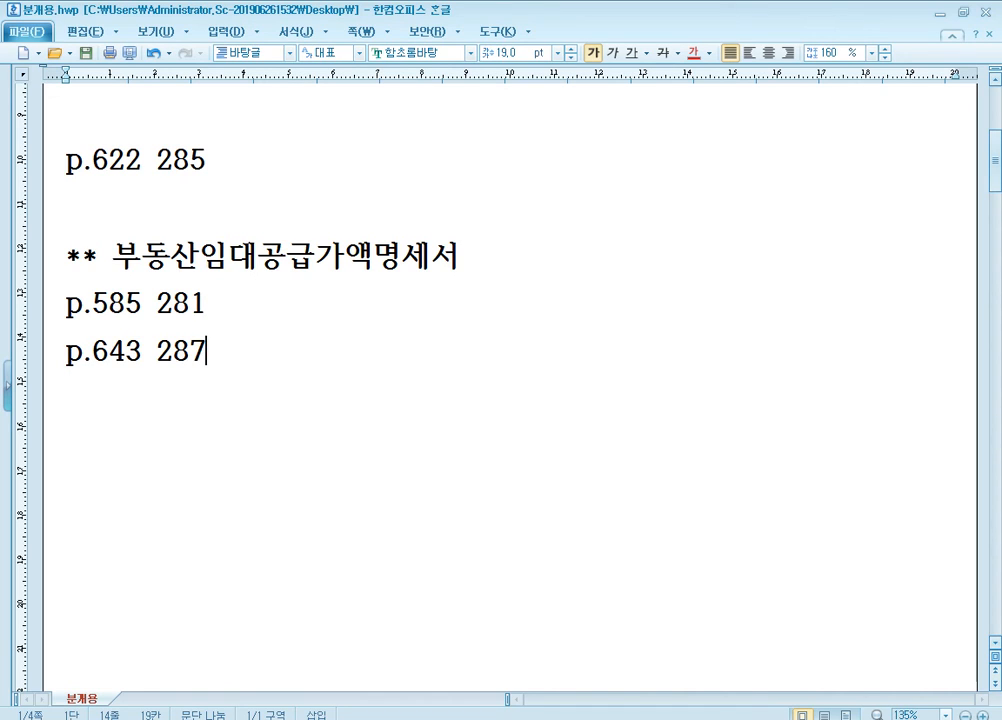
{"action": "key", "text": "alt+s"}
Step: Switch to the 알PDF textbook and go to page 643, problem [2] on the real estate rental statement
{"action": "left_click", "coordinate": [244, 719]}
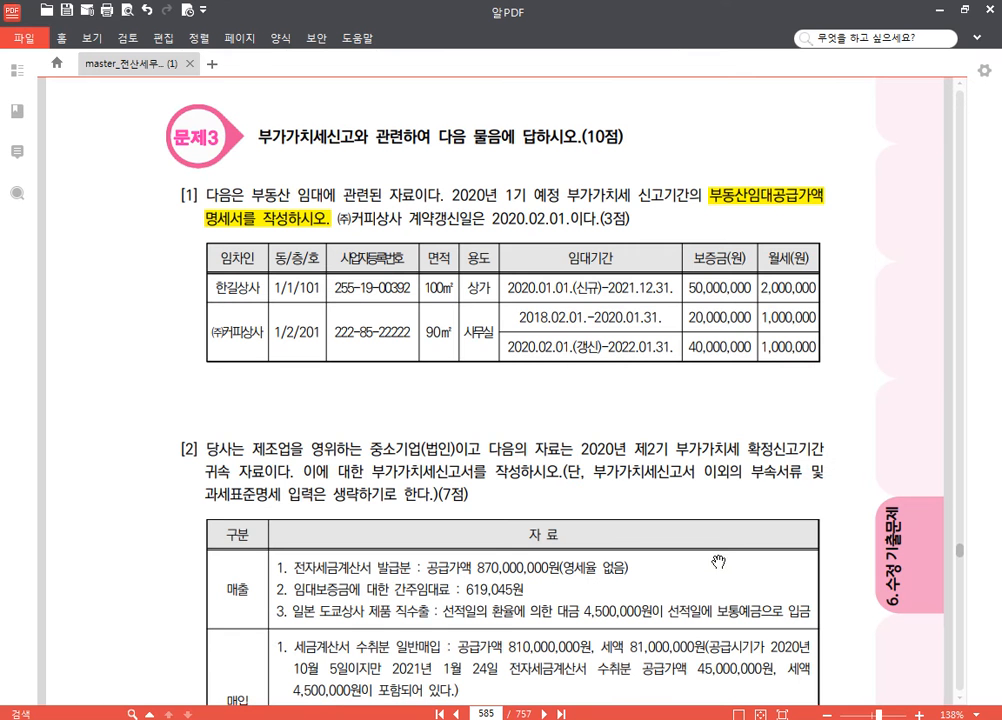
{"action": "left_click", "coordinate": [489, 714]}
{"action": "type", "text": "643"}
{"action": "key", "text": "Return"}
{"action": "scroll", "coordinate": [654, 459], "scroll_direction": "down", "scroll_amount": 3}
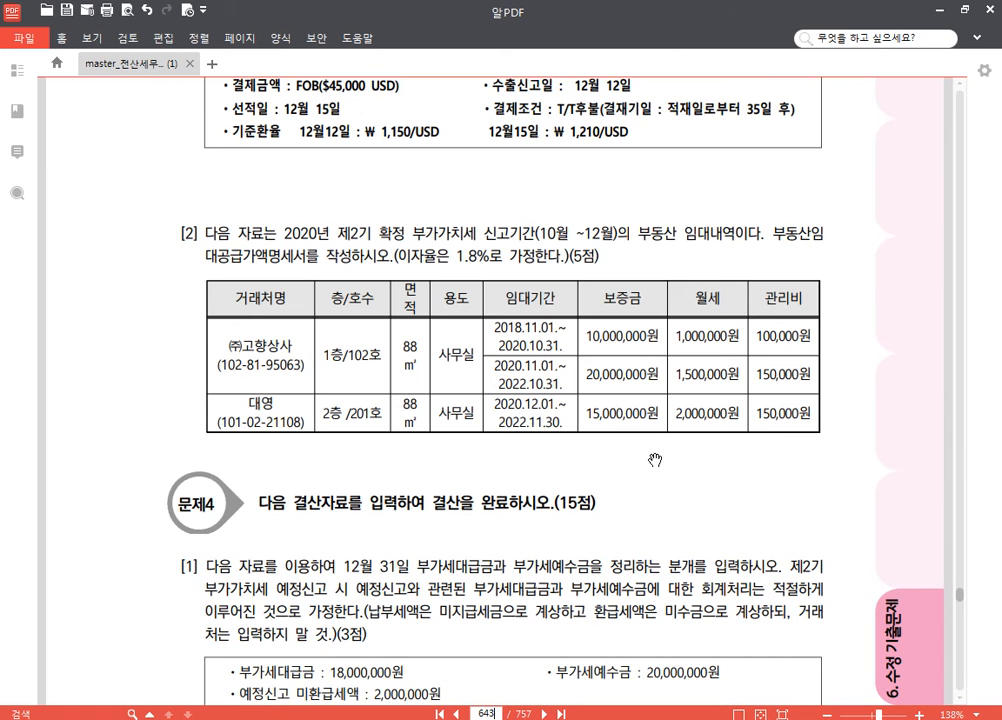
{"action": "scroll", "coordinate": [544, 561], "scroll_direction": "down", "scroll_amount": 2}
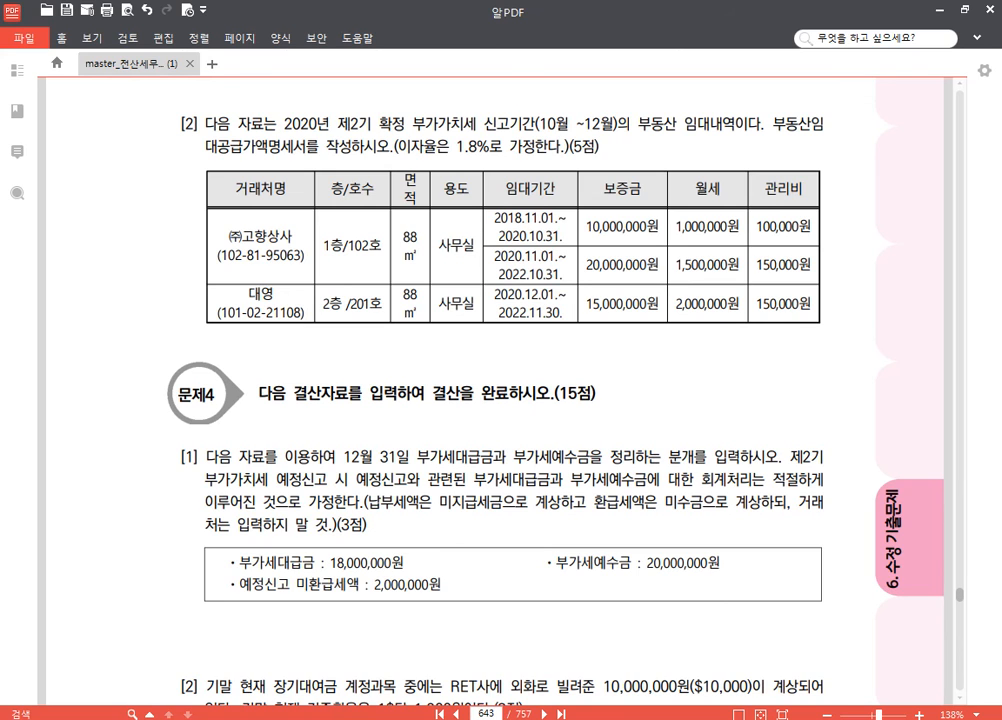
Step: Switch to KcLep and change the company to 0287 (주)미래전자, closing the open menus
{"action": "key", "text": "alt+Tab"}
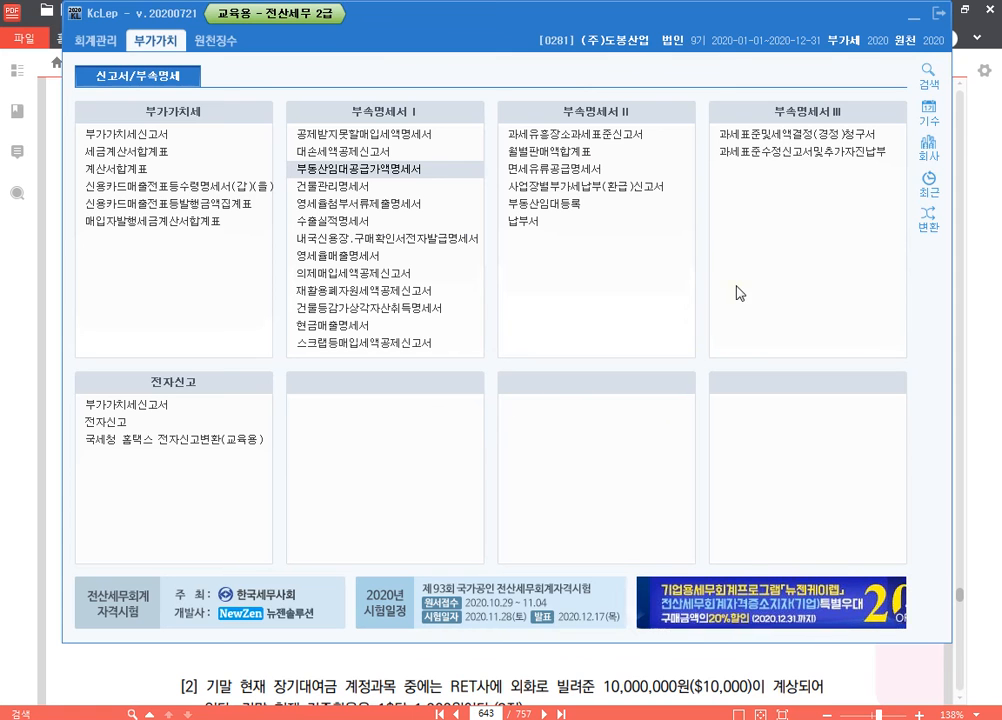
{"action": "left_click", "coordinate": [931, 151]}
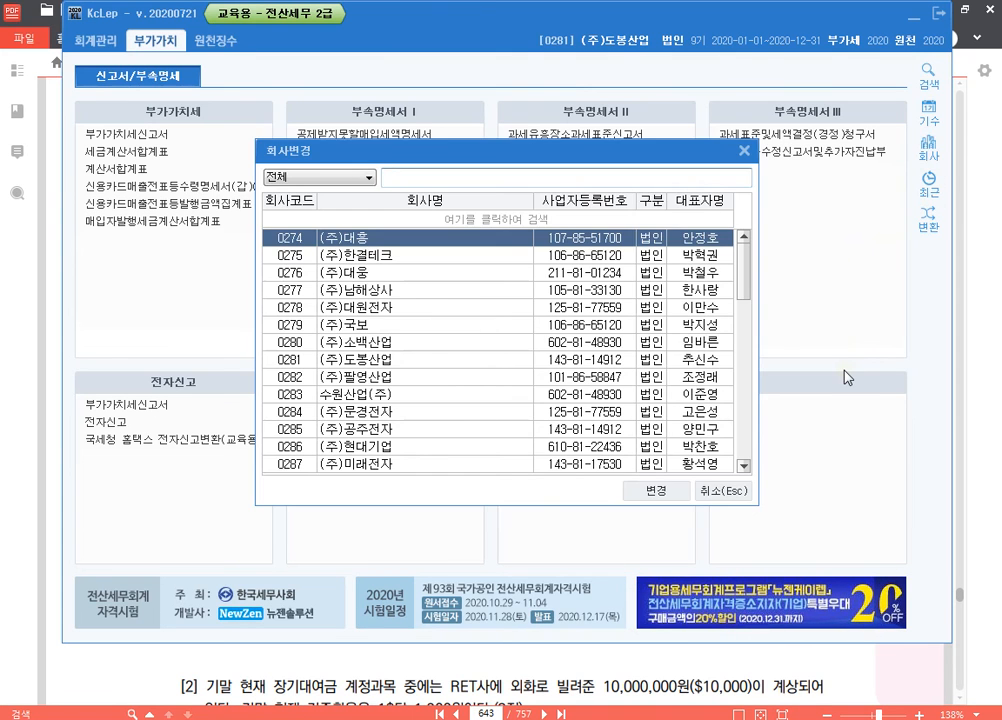
{"action": "type", "text": "미래"}
{"action": "key", "text": "Return"}
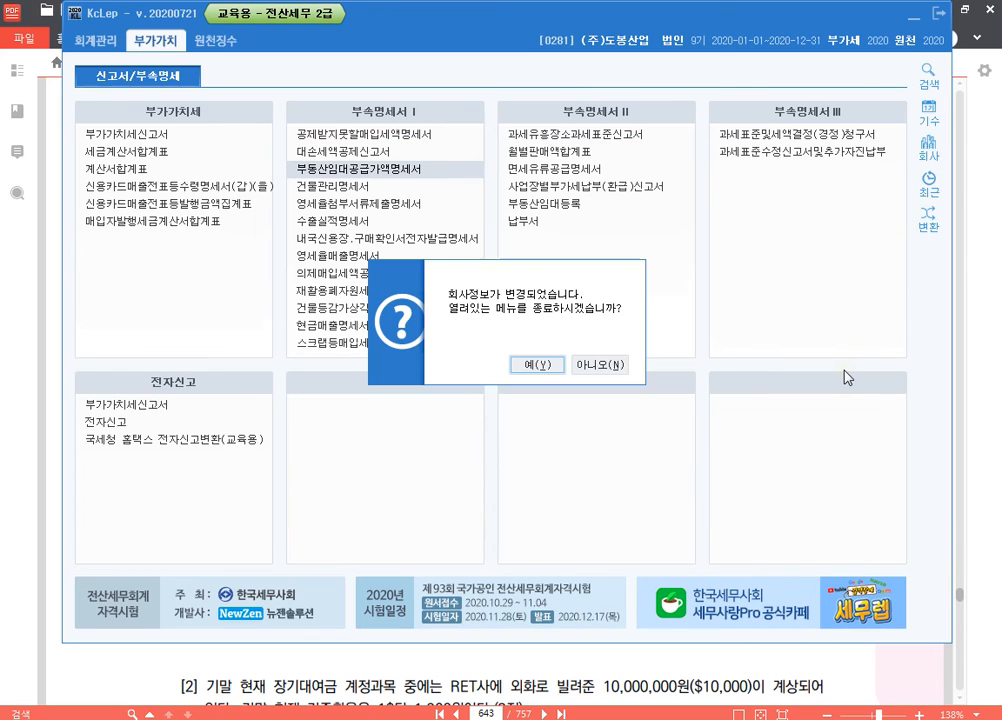
{"action": "key", "text": "Return"}
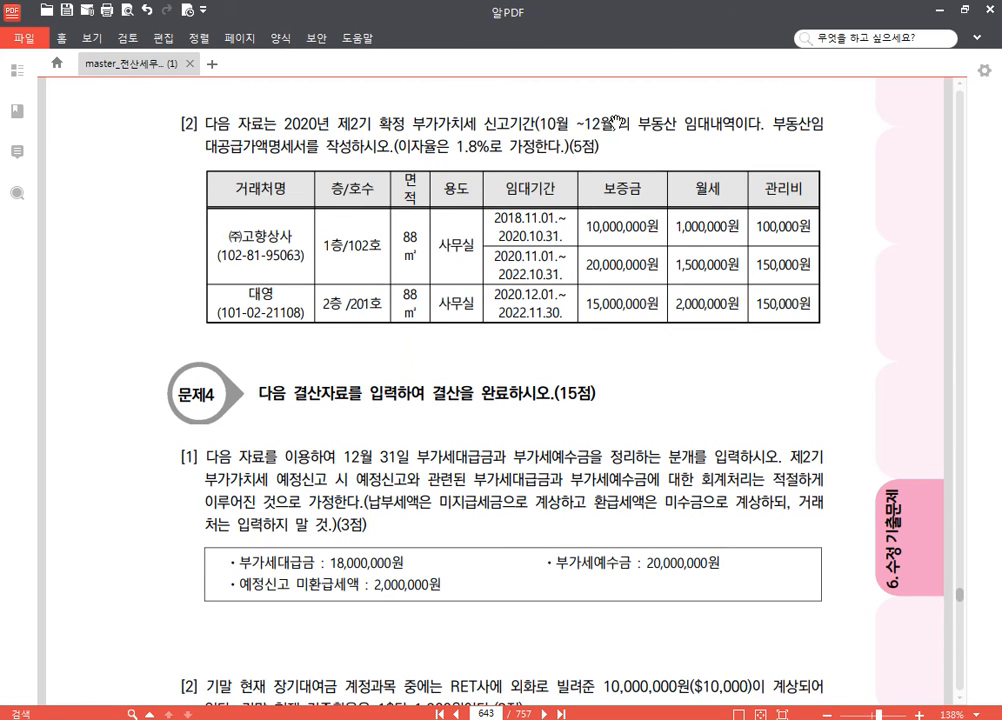
Step: Highlight the words 부동산임대공급가액명세서를 작성 in problem [2] of the textbook PDF
{"action": "left_click_drag", "start_coordinate": [771, 124], "coordinate": [350, 155]}
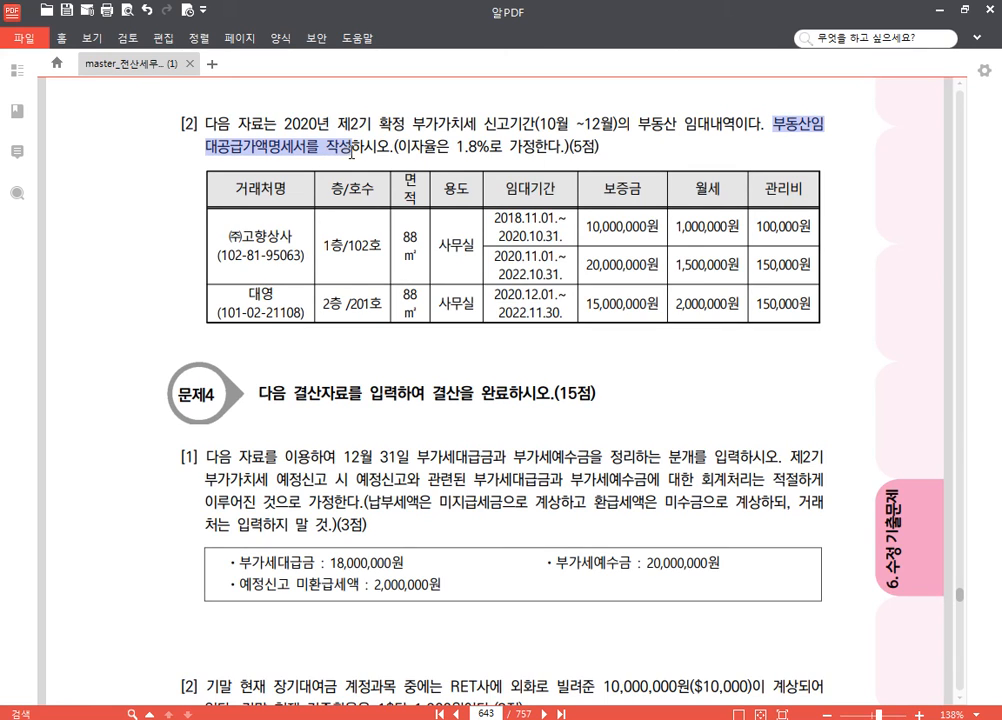
{"action": "left_click", "coordinate": [286, 100]}
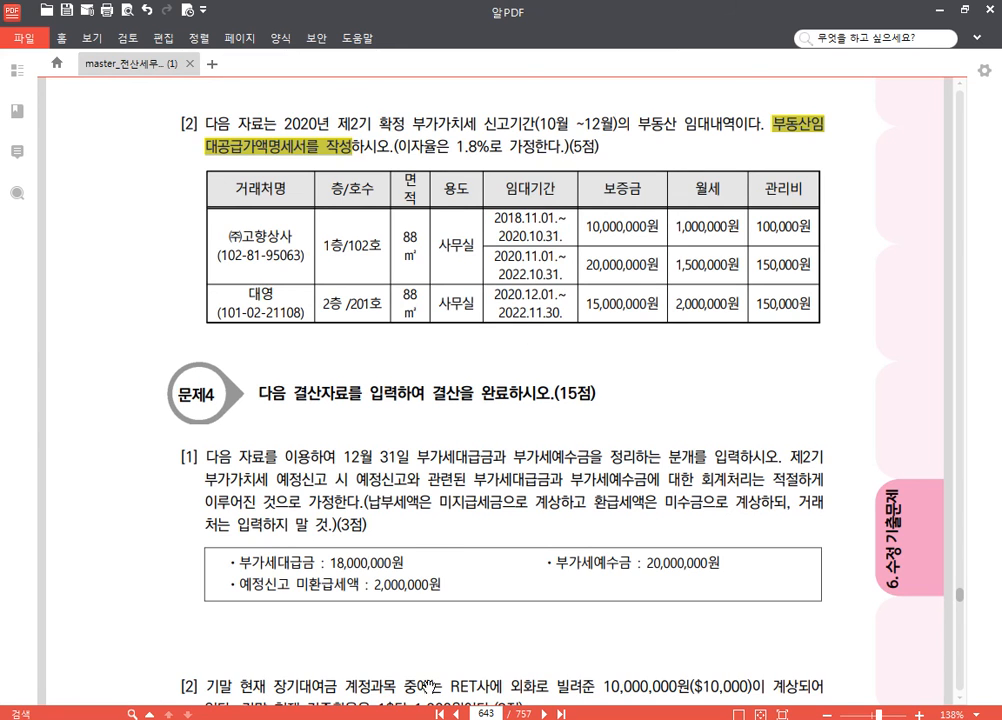
Step: Open 부동산임대공급가액명세서 for (주)미래전자 in KcLep with the 조회기간 from 2020년 10월 to 2020년 12월
{"action": "key", "text": "alt+Tab"}
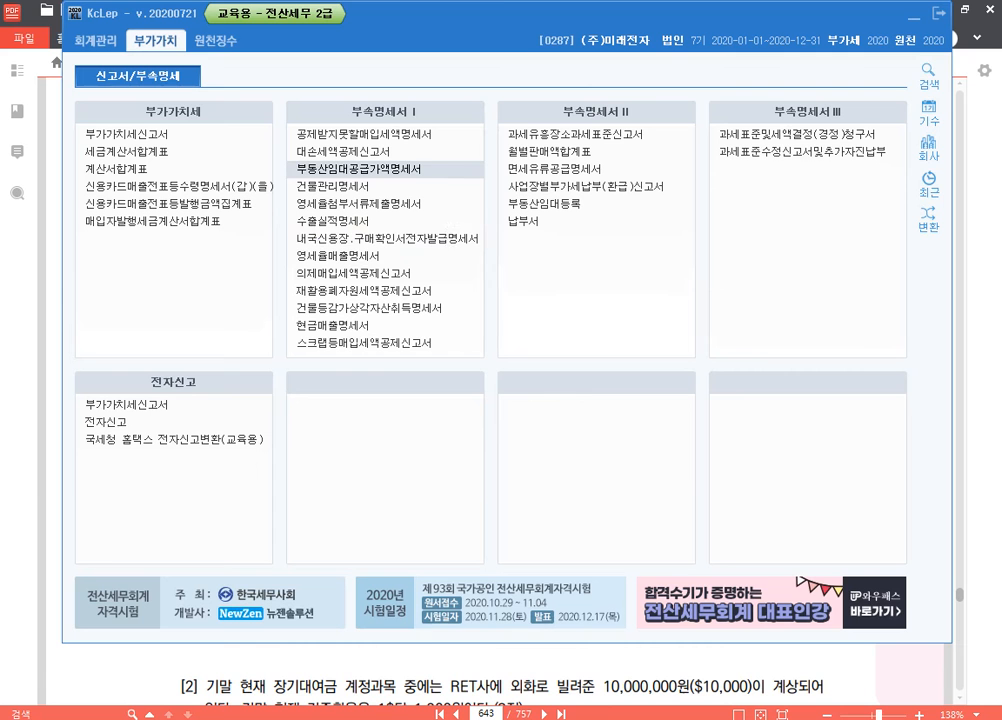
{"action": "left_click", "coordinate": [400, 172]}
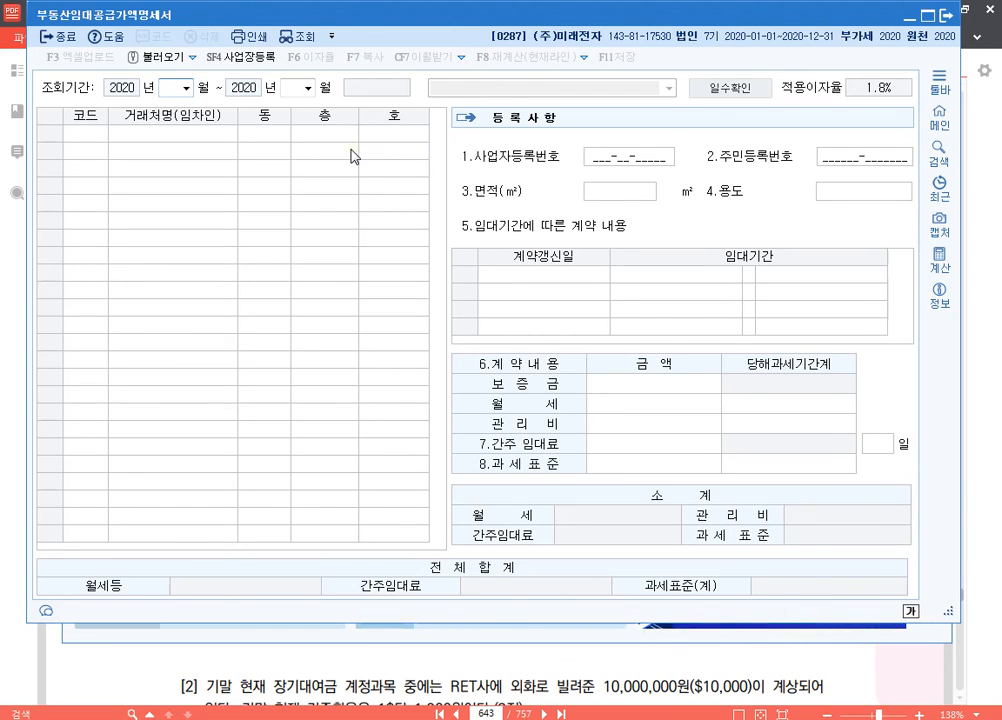
{"action": "type", "text": "10"}
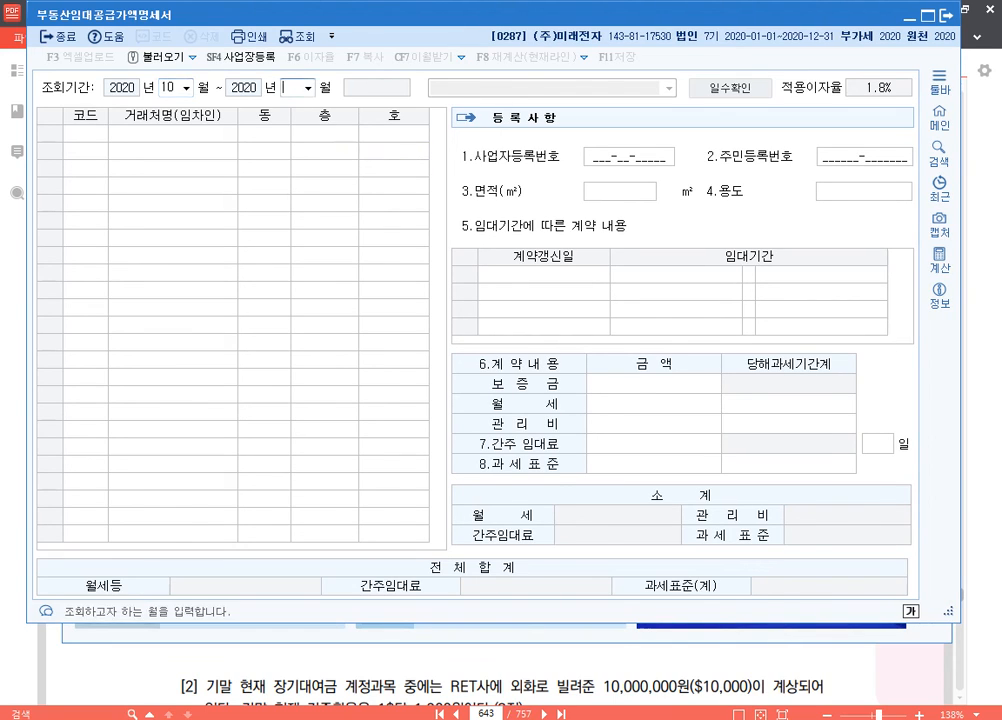
{"action": "type", "text": "12"}
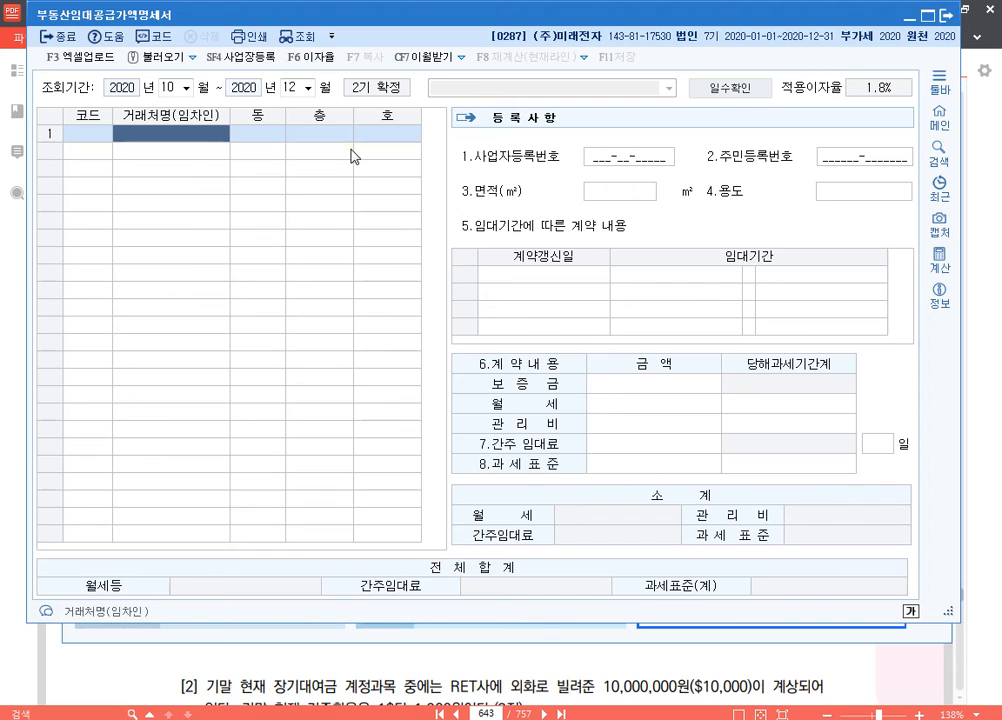
Step: Add (주)고향상사 as the first tenant with 층 1 and 호 102, leaving 동 blank
{"action": "type", "text": "고"}
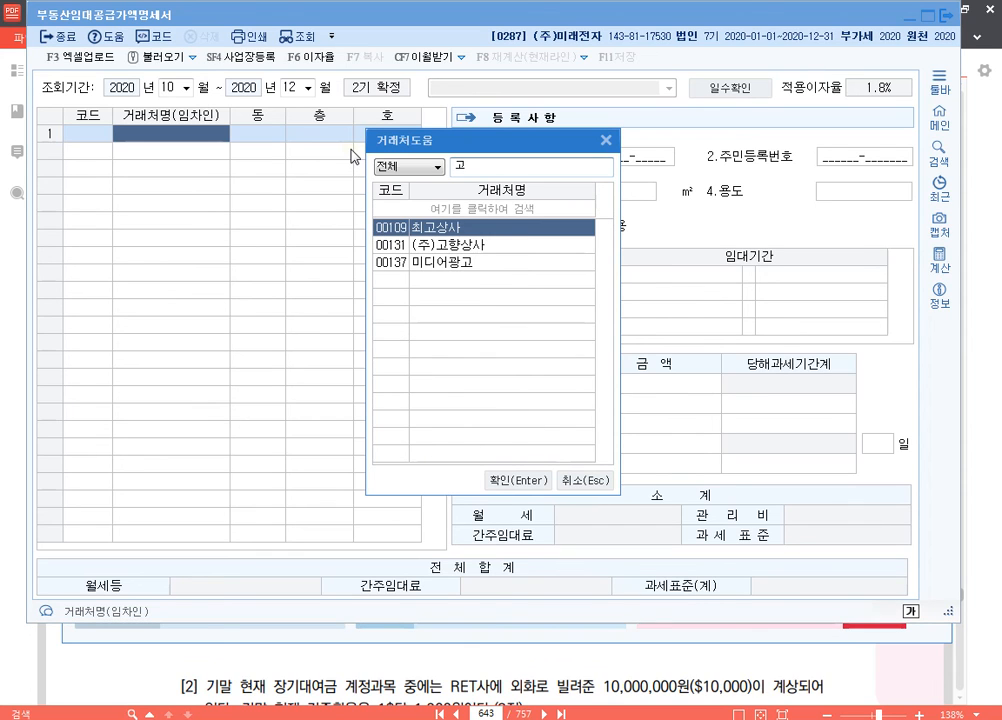
{"action": "key", "text": "Down"}
{"action": "key", "text": "Return"}
{"action": "key", "text": "Return"}
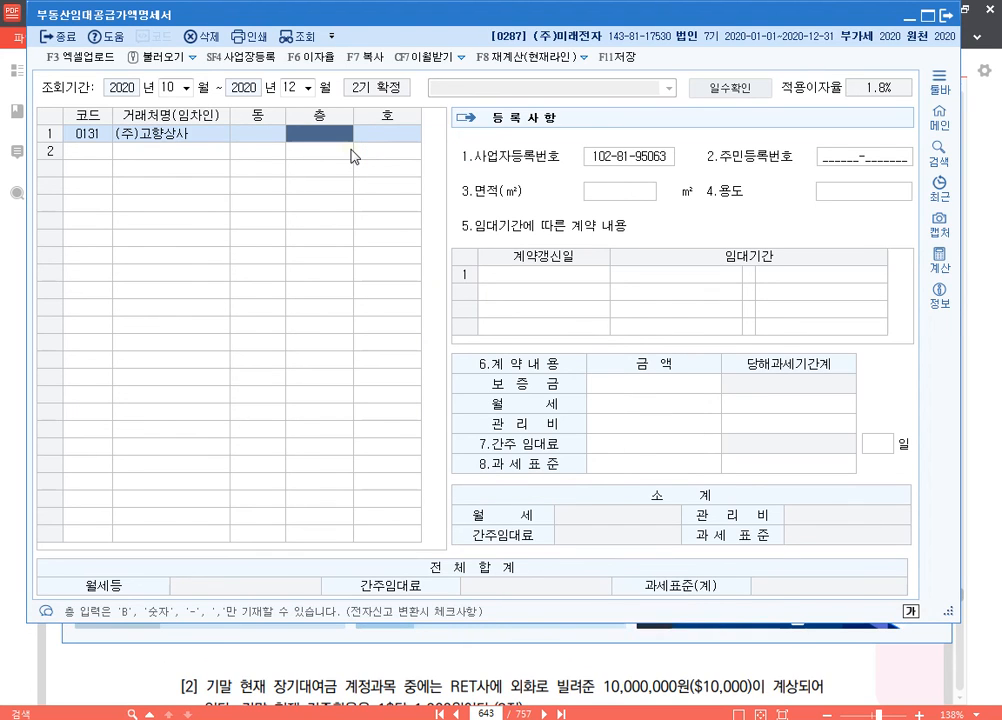
{"action": "type", "text": "1"}
{"action": "key", "text": "Return"}
{"action": "type", "text": "102"}
{"action": "key", "text": "Return"}
Step: Set (주)고향상사's 면적 to 88 ㎡ and its 용도 to 사무실
{"action": "key", "text": "Return"}
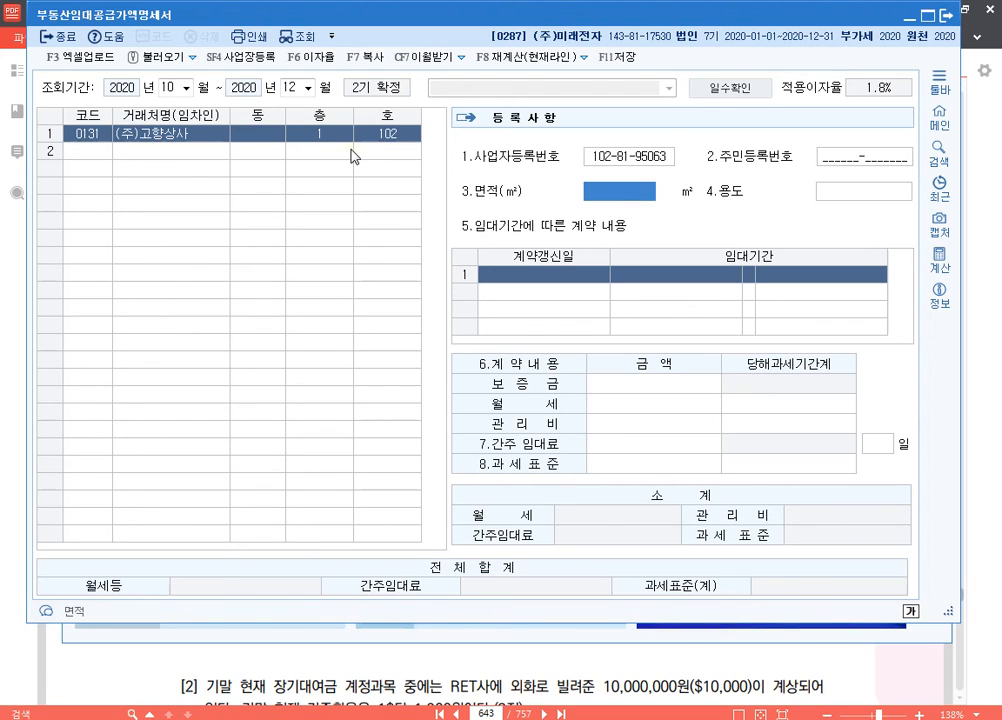
{"action": "type", "text": "88"}
{"action": "key", "text": "Return"}
{"action": "type", "text": "사뭇"}
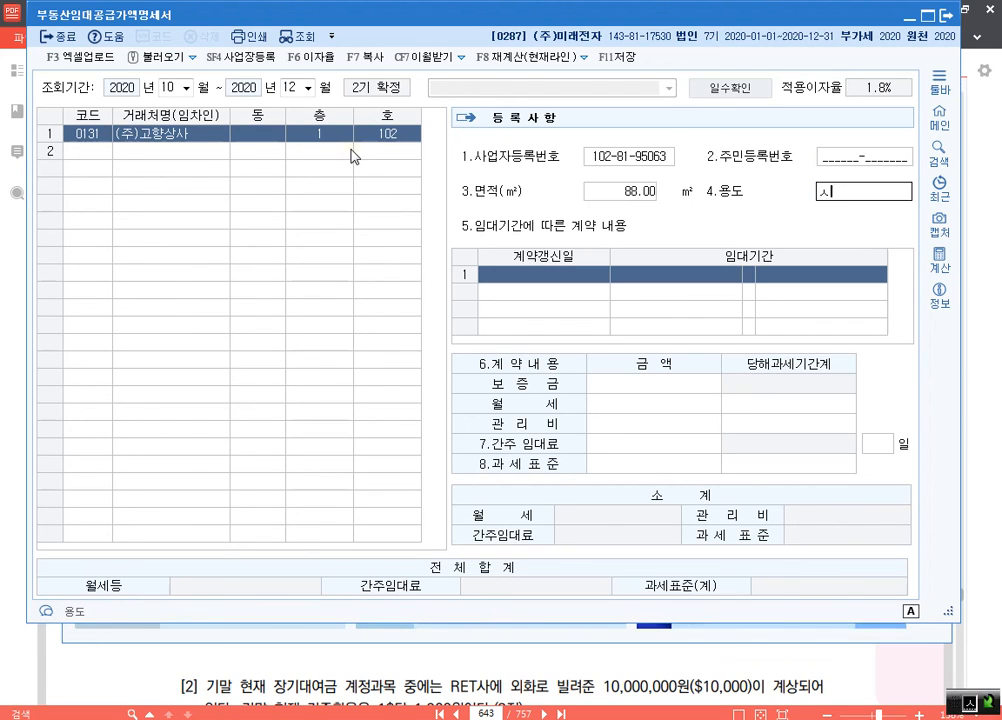
{"action": "type", "text": "실"}
{"action": "key", "text": "Return"}
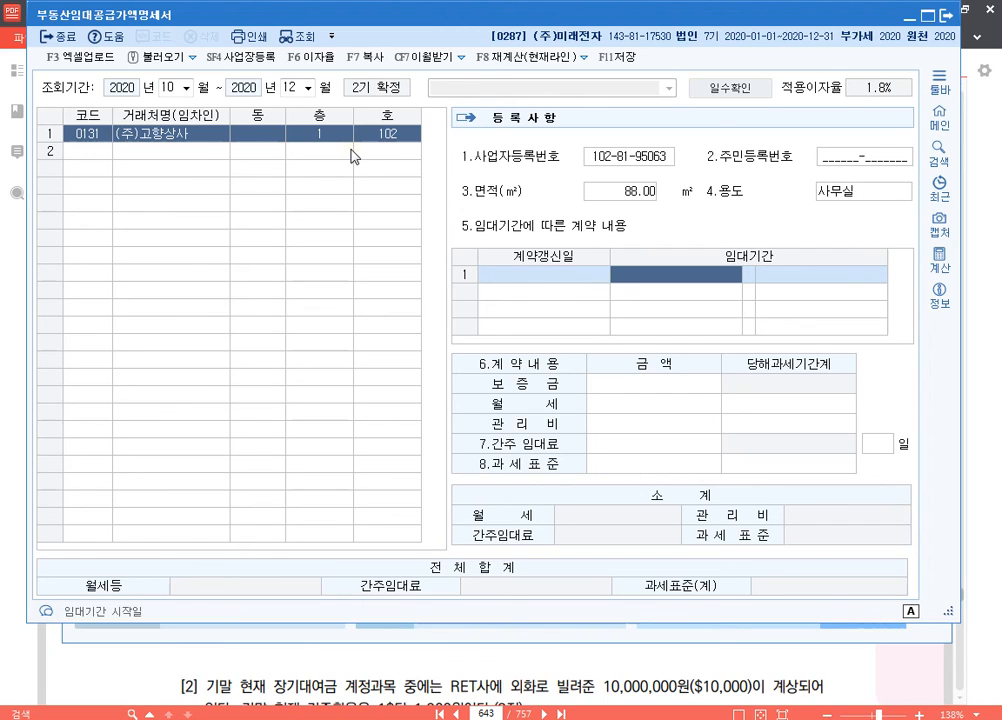
Step: Enter the 임대기간 of (주)고향상사's original contract as 2018-11-01 to 2020-10-31
{"action": "type", "text": "2"}
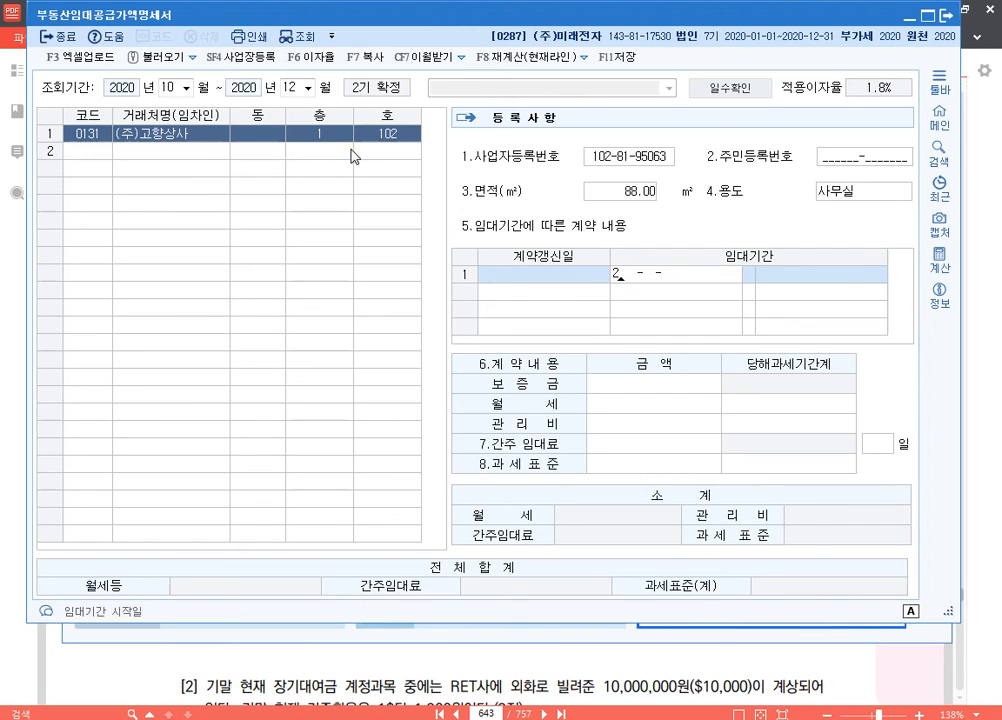
{"action": "type", "text": "018-11-0"}
{"action": "key", "text": "BackSpace"}
{"action": "type", "text": "11-01 ~ 2020-10-31"}
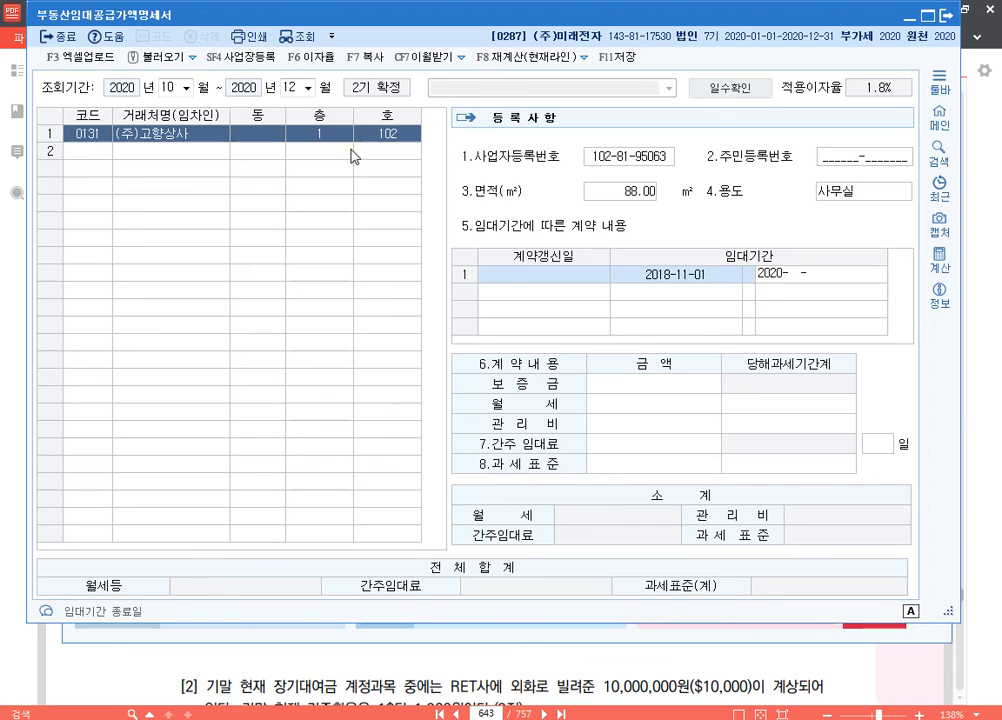
{"action": "key", "text": "Return"}
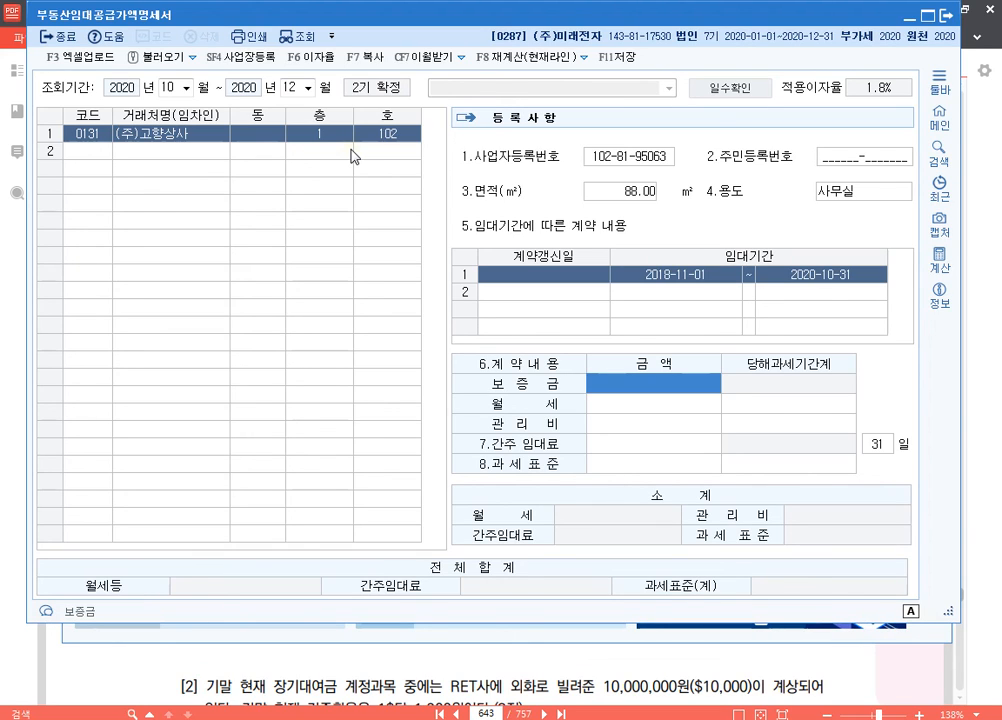
Step: Enter 보증금 10,000,000, 월세 1,000,000 and 관리비 100,000 for (주)고향상사's original contract
{"action": "type", "text": "10000000"}
{"action": "key", "text": "Return"}
{"action": "type", "text": "1,000,000"}
{"action": "key", "text": "Return"}
{"action": "type", "text": "100000"}
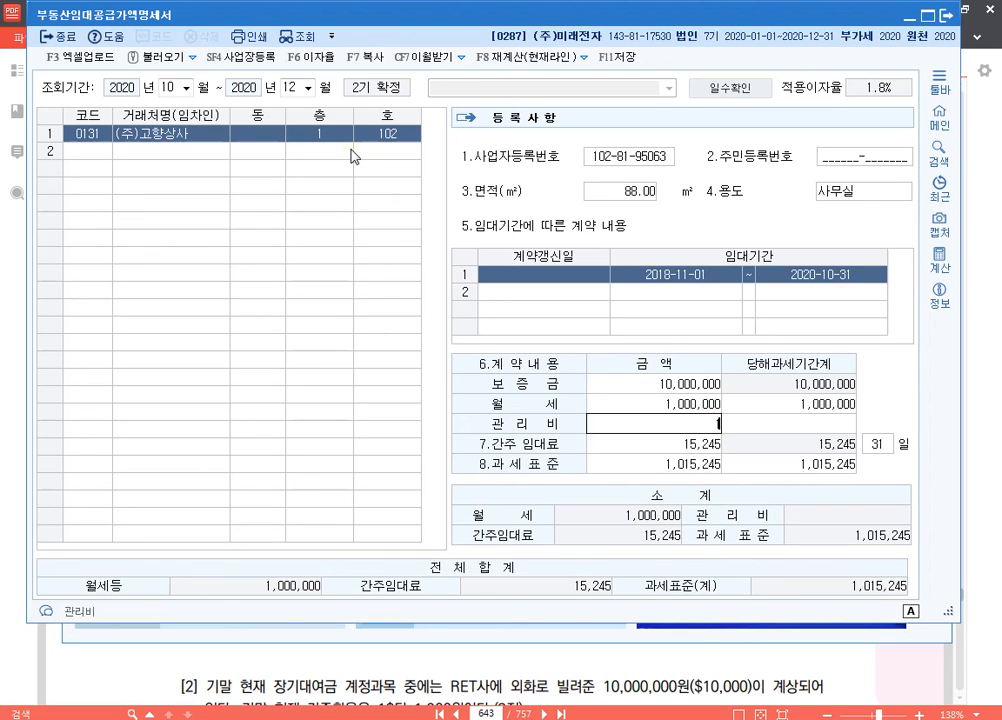
{"action": "key", "text": "Return"}
{"action": "key", "text": "Return"}
{"action": "key", "text": "Return"}
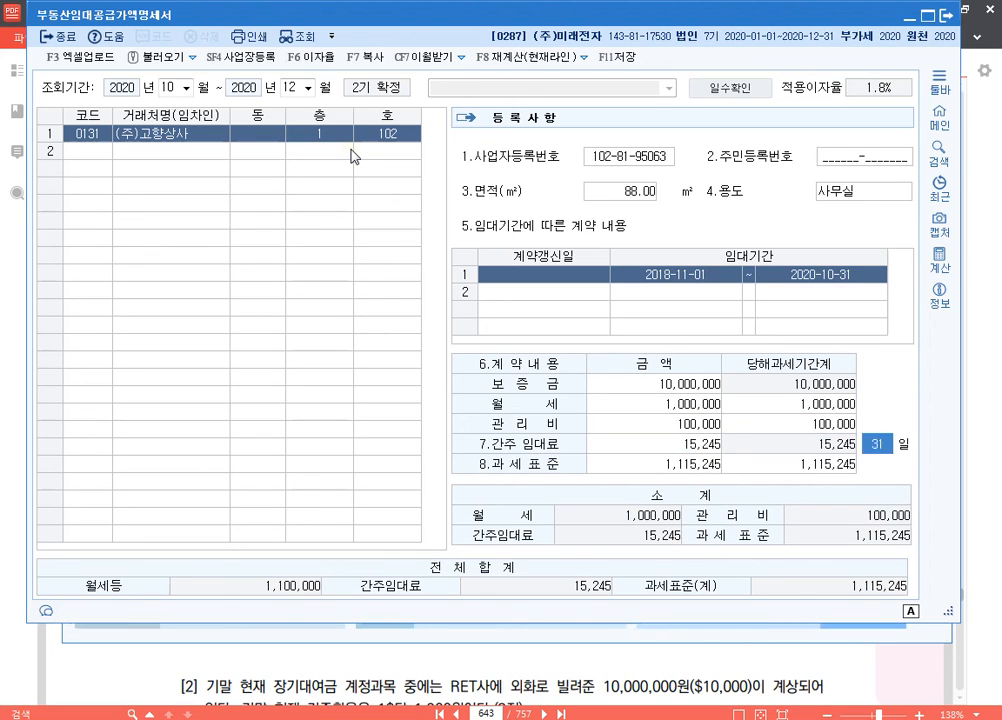
Step: Add (주)고향상사's renewed contract line with 계약갱신일 2020-11-01 and 임대기간 2020-11-01 to 2022-10-31
{"action": "key", "text": "Return"}
{"action": "key", "text": "Return"}
{"action": "key", "text": "Return"}
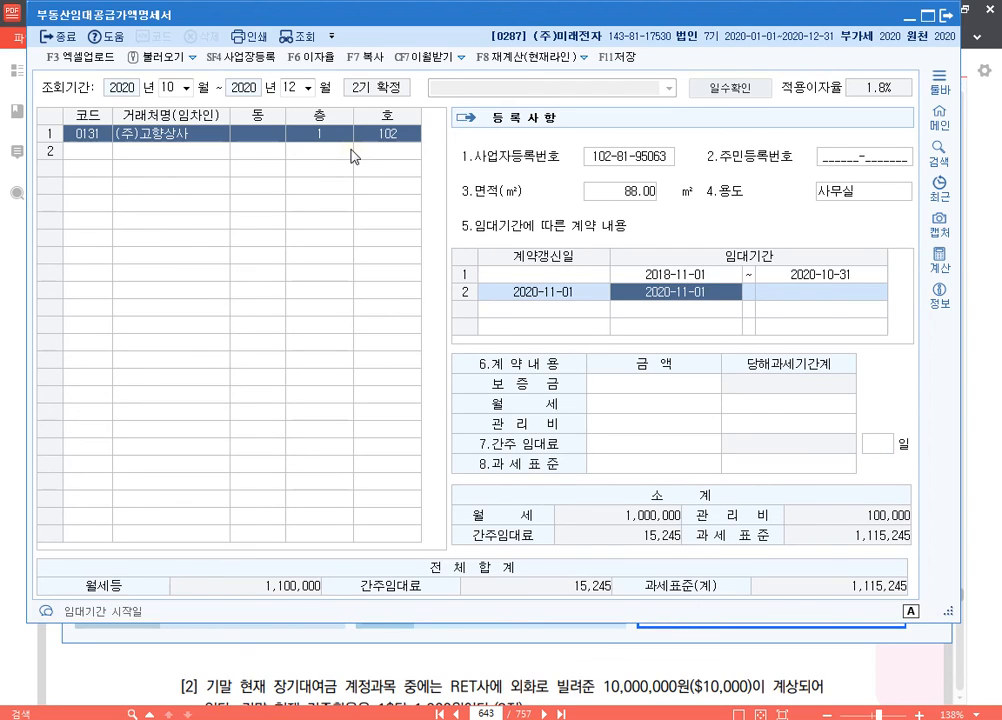
{"action": "key", "text": "Return"}
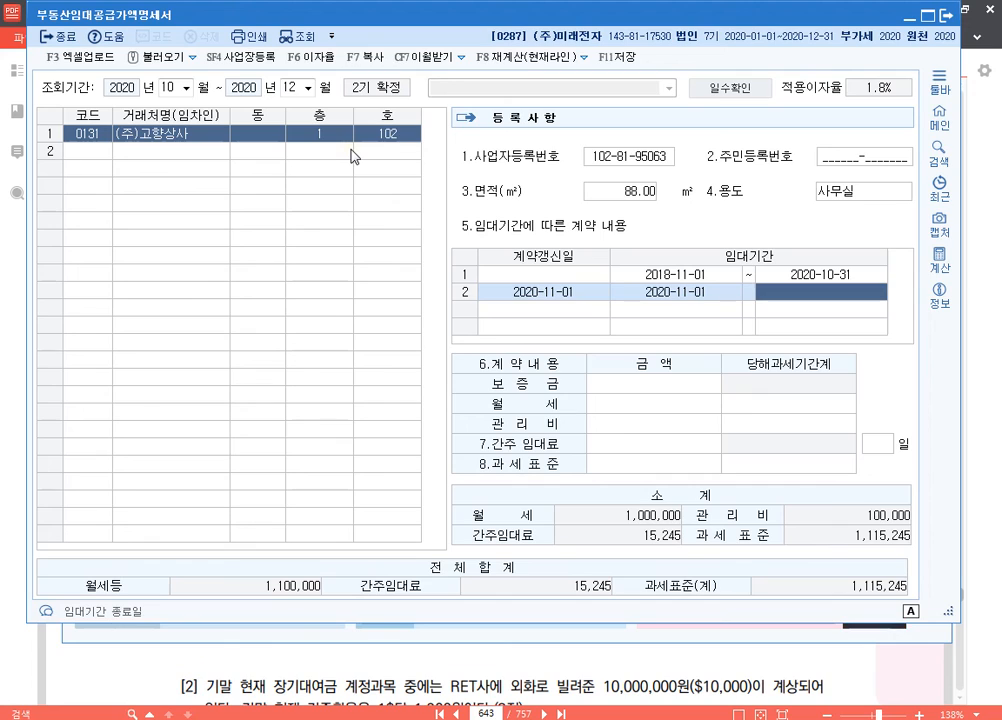
{"action": "type", "text": "2022-10-"}
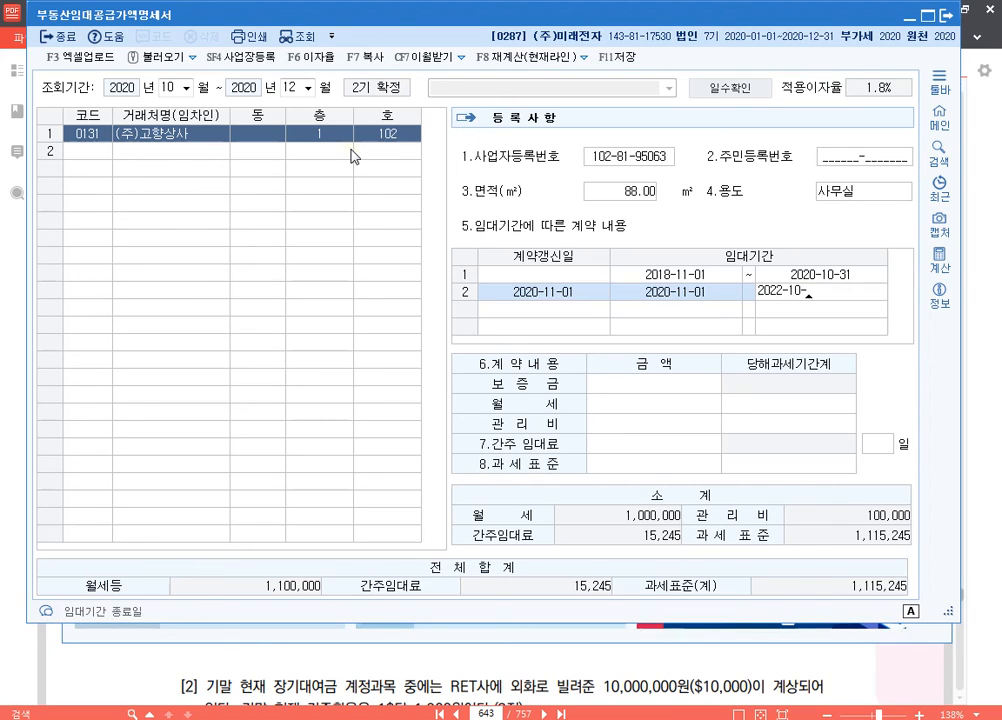
{"action": "type", "text": "31"}
{"action": "key", "text": "Return"}
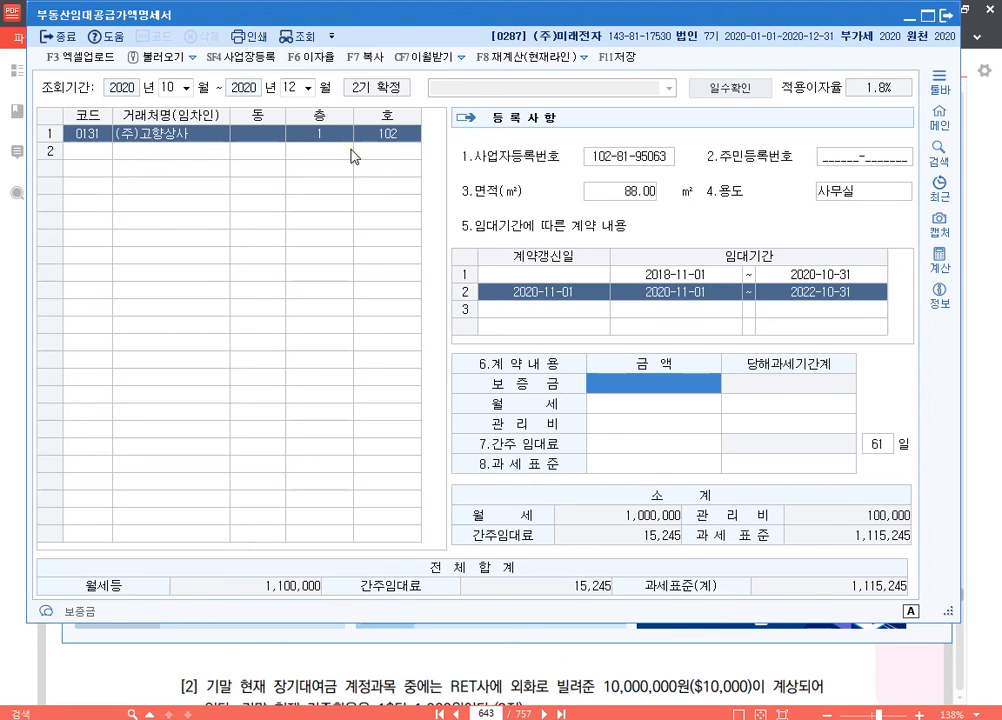
Step: Enter 보증금 20,000,000, 월세 1,500,000 and 관리비 150,000 for (주)고향상사's renewed contract
{"action": "type", "text": "20000000"}
{"action": "key", "text": "Return"}
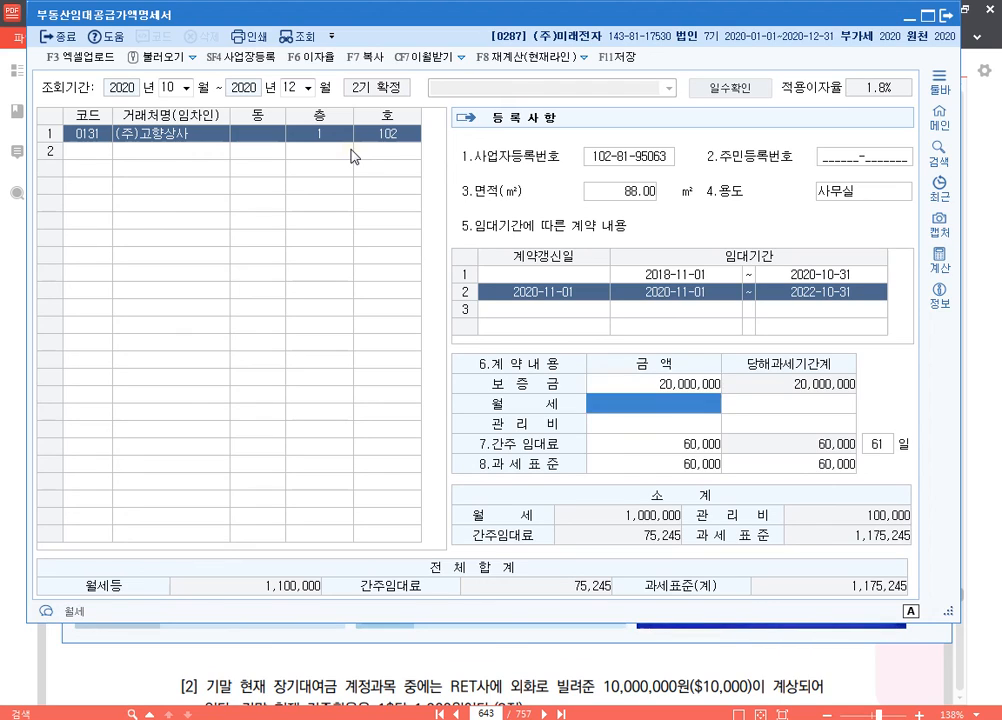
{"action": "type", "text": "1,500,000"}
{"action": "key", "text": "Return"}
{"action": "type", "text": "150000"}
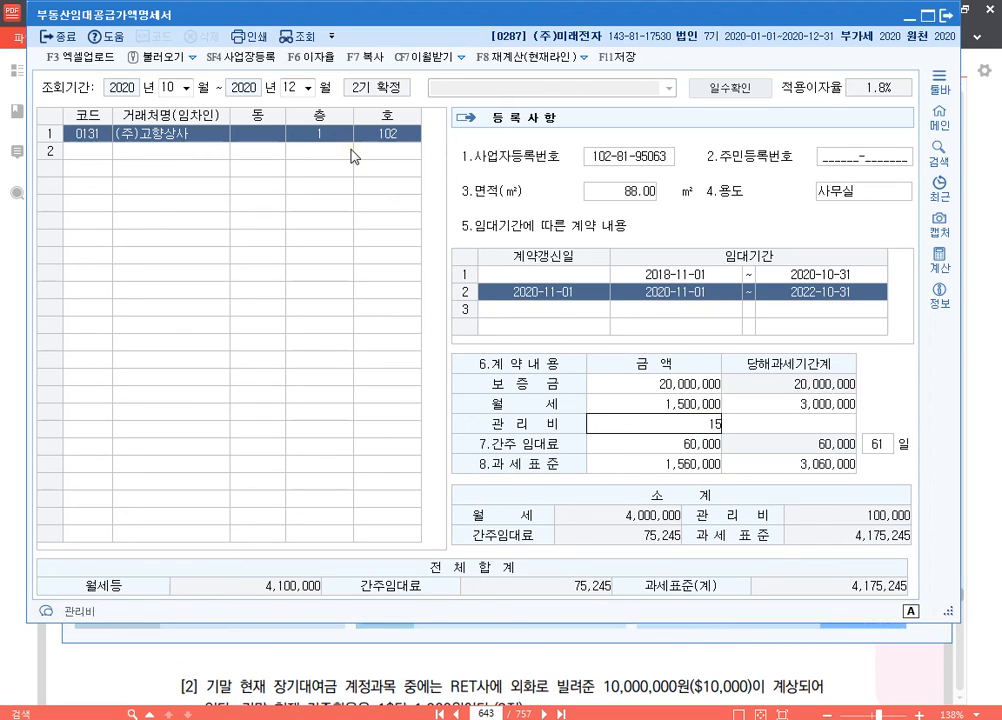
{"action": "key", "text": "Return"}
{"action": "key", "text": "Return"}
{"action": "key", "text": "Return"}
{"action": "key", "text": "Return"}
{"action": "key", "text": "Return"}
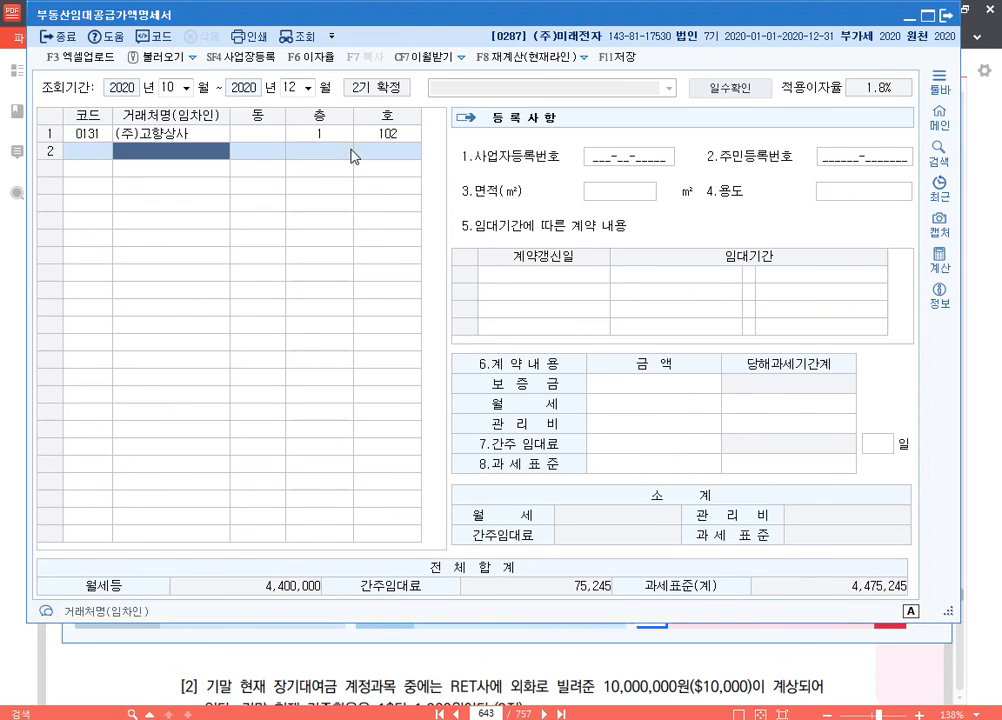
{"action": "key", "text": "Up"}
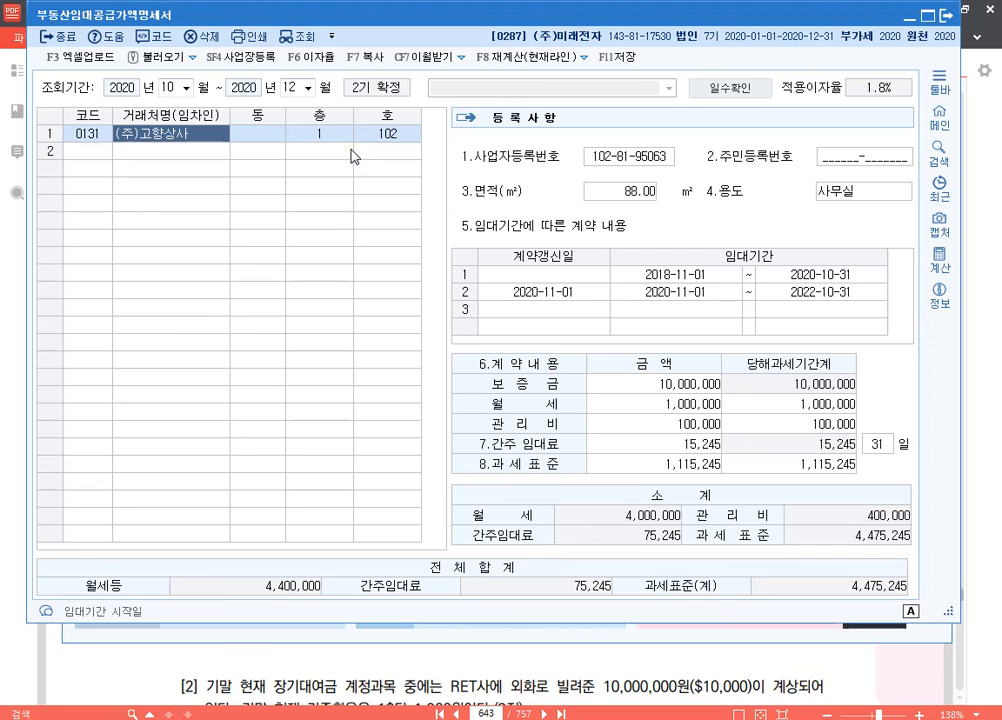
{"action": "key", "text": "Down"}
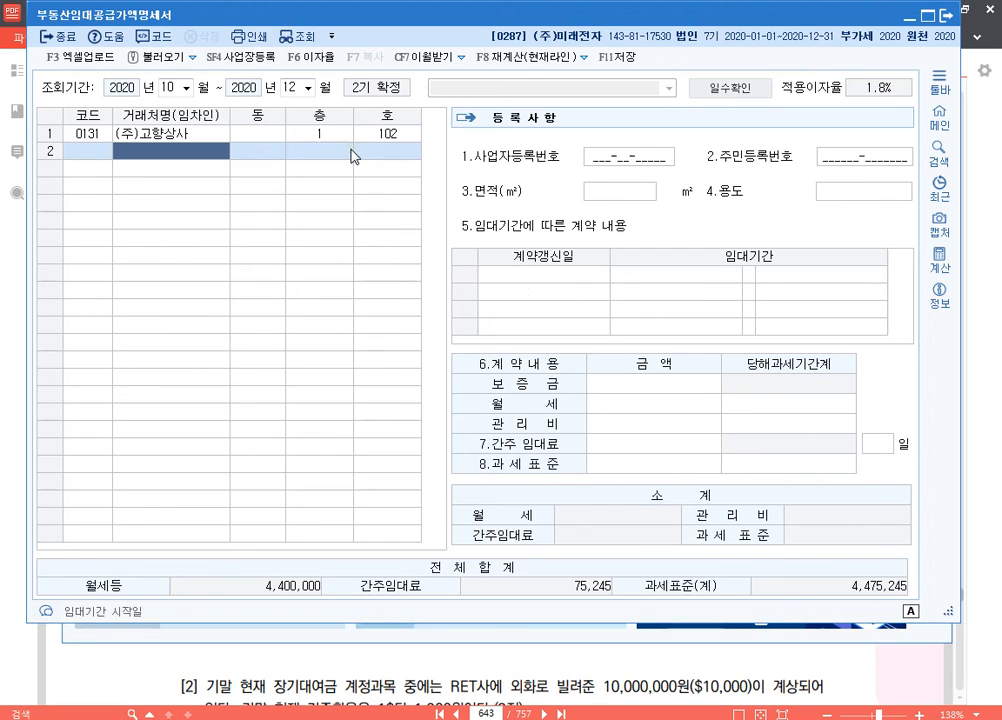
Step: Add 대영 as the second tenant from the 거래처 list, with 층 2 and 호 201
{"action": "key", "text": "F2"}
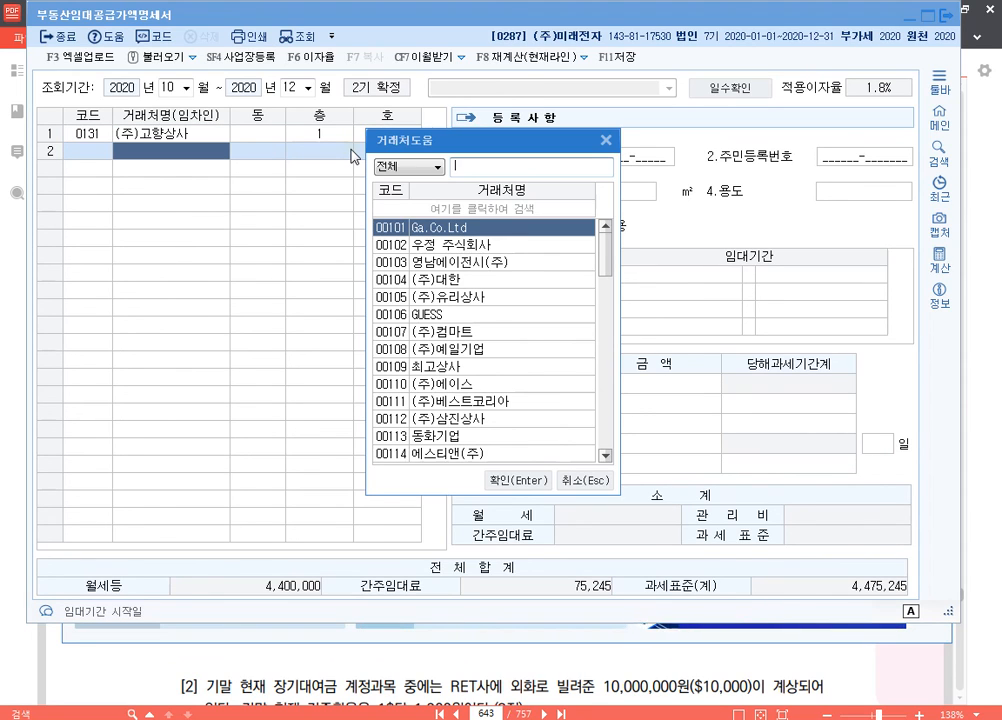
{"action": "type", "text": "대영"}
{"action": "key", "text": "Return"}
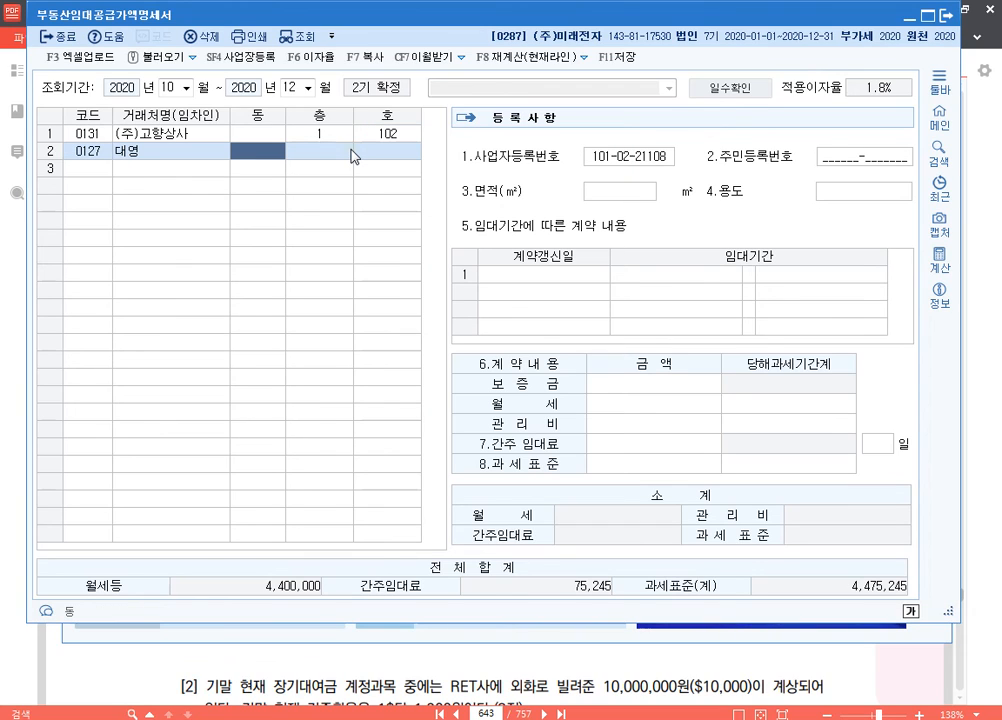
{"action": "key", "text": "Return"}
{"action": "type", "text": "2"}
{"action": "key", "text": "Return"}
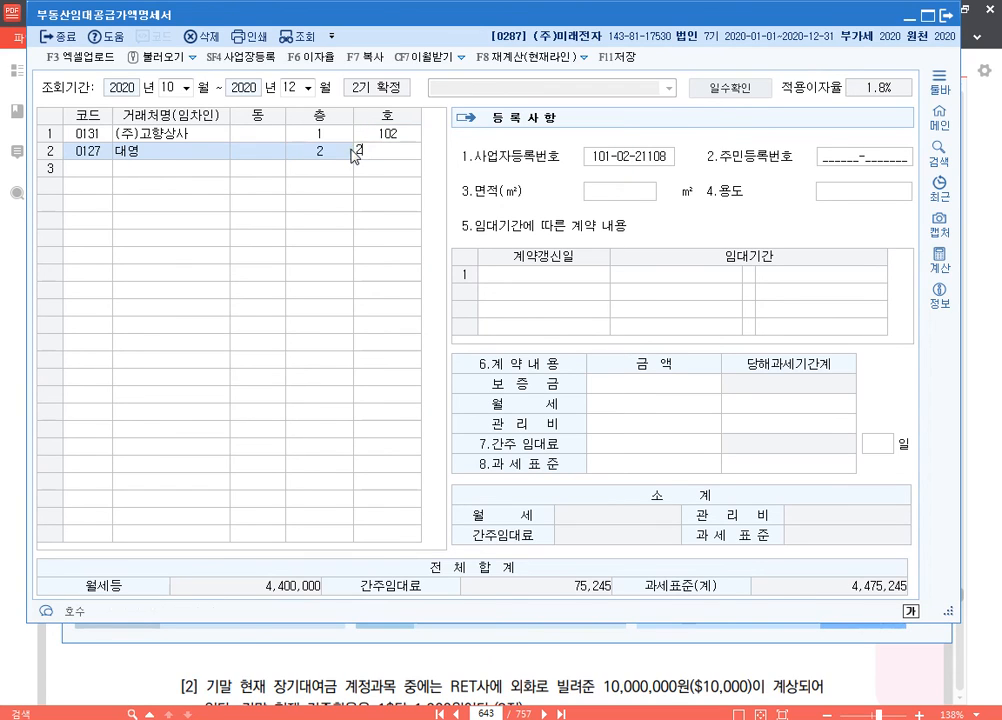
{"action": "type", "text": "201"}
{"action": "key", "text": "Return"}
{"action": "key", "text": "Return"}
{"action": "key", "text": "Return"}
Step: Set 대영's 면적 to 88 ㎡ and its 용도 to 사무실
{"action": "key", "text": "Return"}
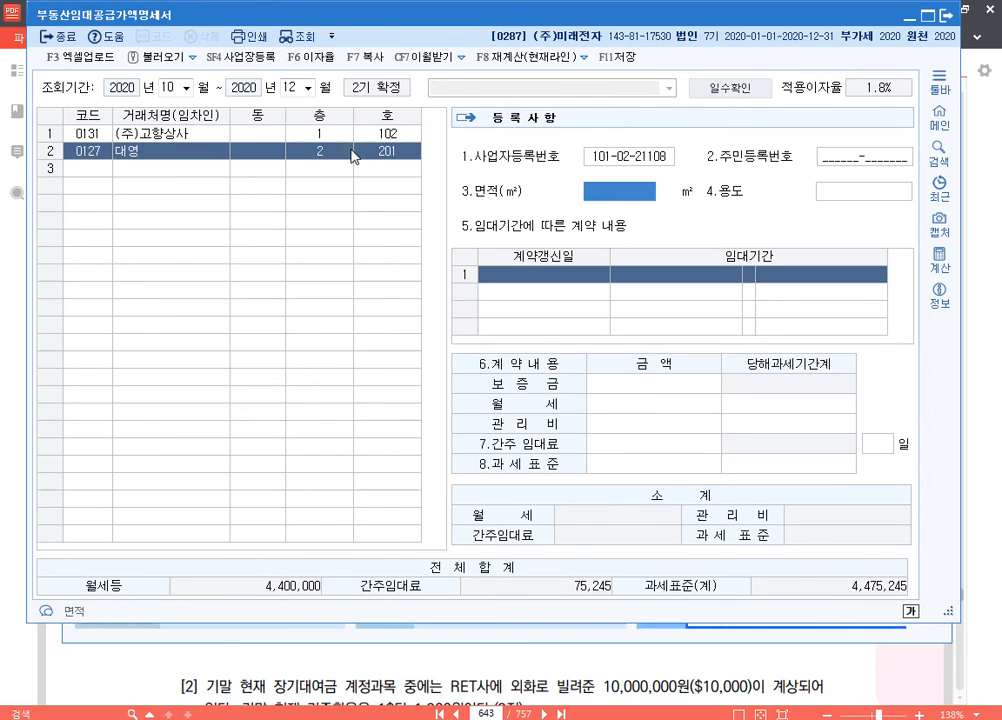
{"action": "type", "text": "88"}
{"action": "key", "text": "Return"}
{"action": "type", "text": "사무실"}
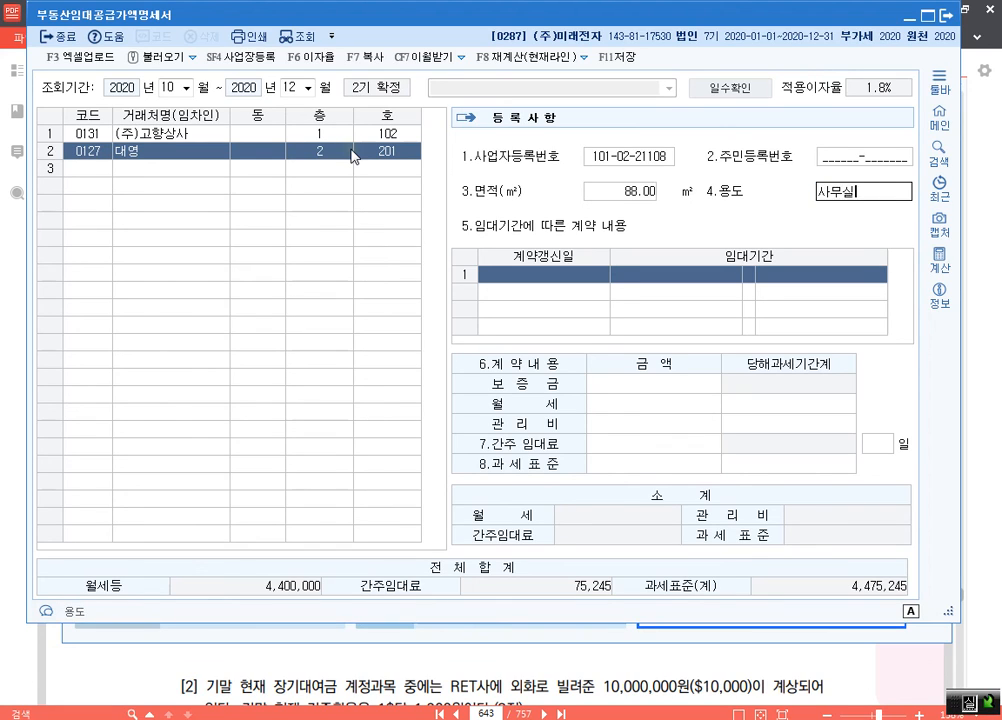
{"action": "key", "text": "Return"}
Step: Enter 대영's 임대기간 as 2020-12-01 to 2022-11-30
{"action": "type", "text": "2020-12-0"}
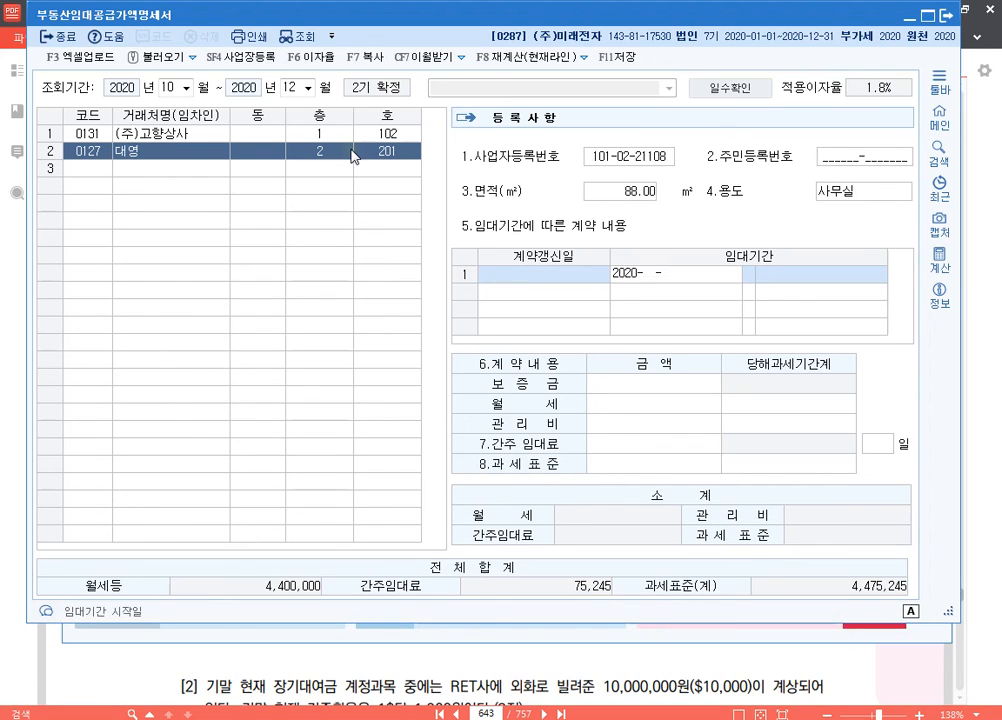
{"action": "type", "text": "1 ~ 2022-1"}
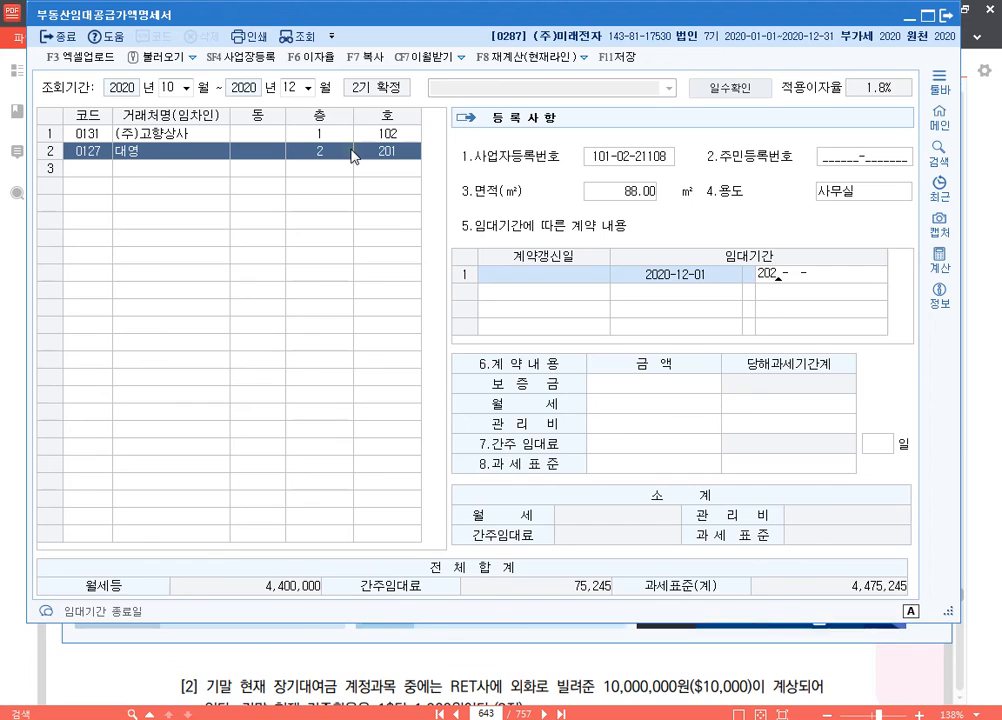
{"action": "type", "text": "1-30"}
{"action": "key", "text": "Return"}
Step: Enter 보증금 15,000,000, 월세 2,000,000 and 관리비 150,000 for 대영's contract
{"action": "type", "text": "15000000"}
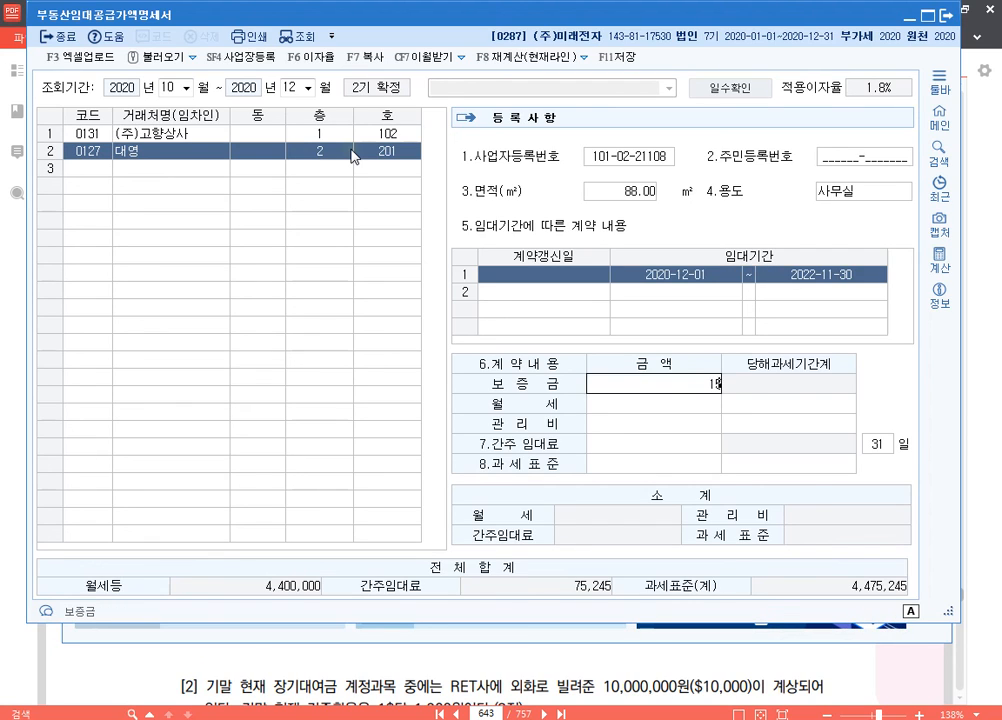
{"action": "key", "text": "Return"}
{"action": "type", "text": "2,000,000"}
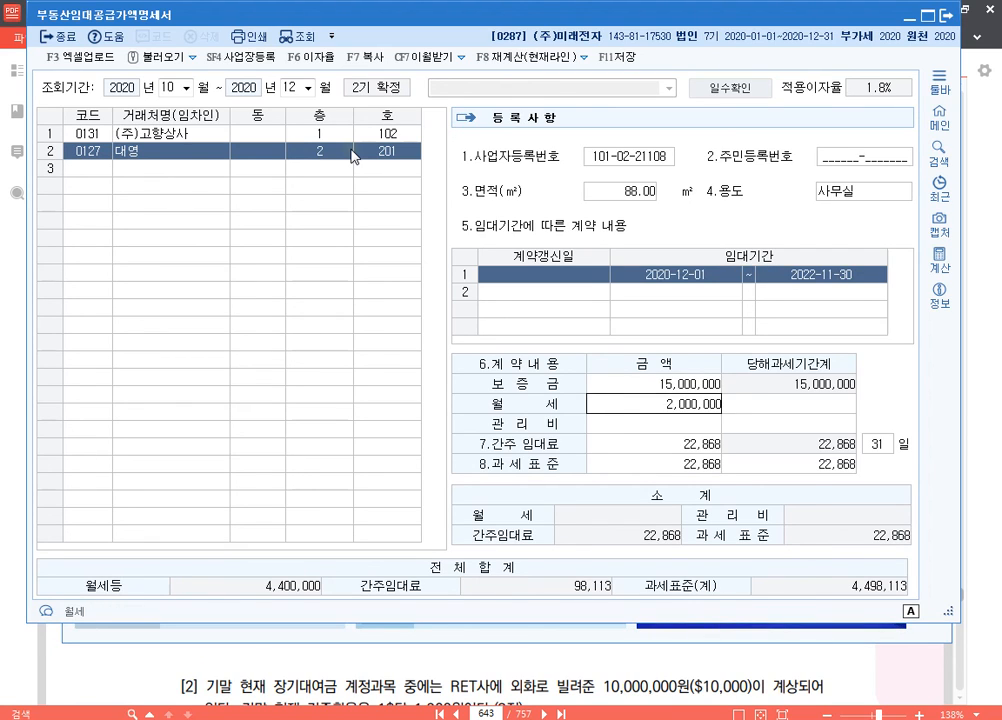
{"action": "key", "text": "Return"}
{"action": "type", "text": "150000"}
{"action": "key", "text": "Return"}
{"action": "key", "text": "Return"}
{"action": "key", "text": "Return"}
Step: Close the 부동산임대공급가액명세서 and save the modified data
{"action": "key", "text": "Up"}
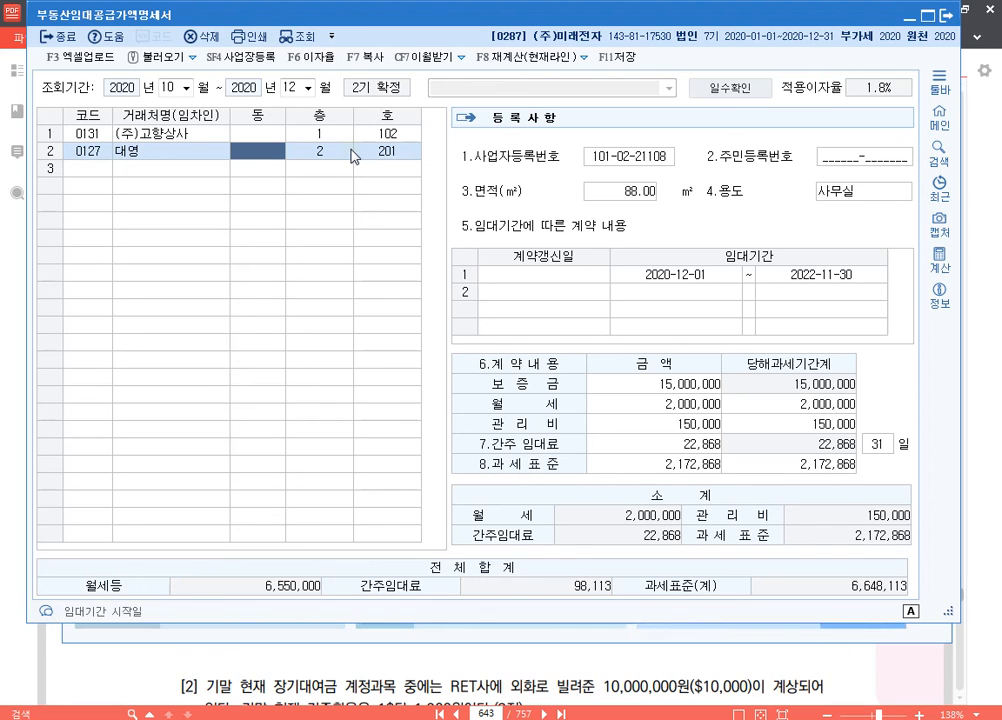
{"action": "left_click", "coordinate": [945, 14]}
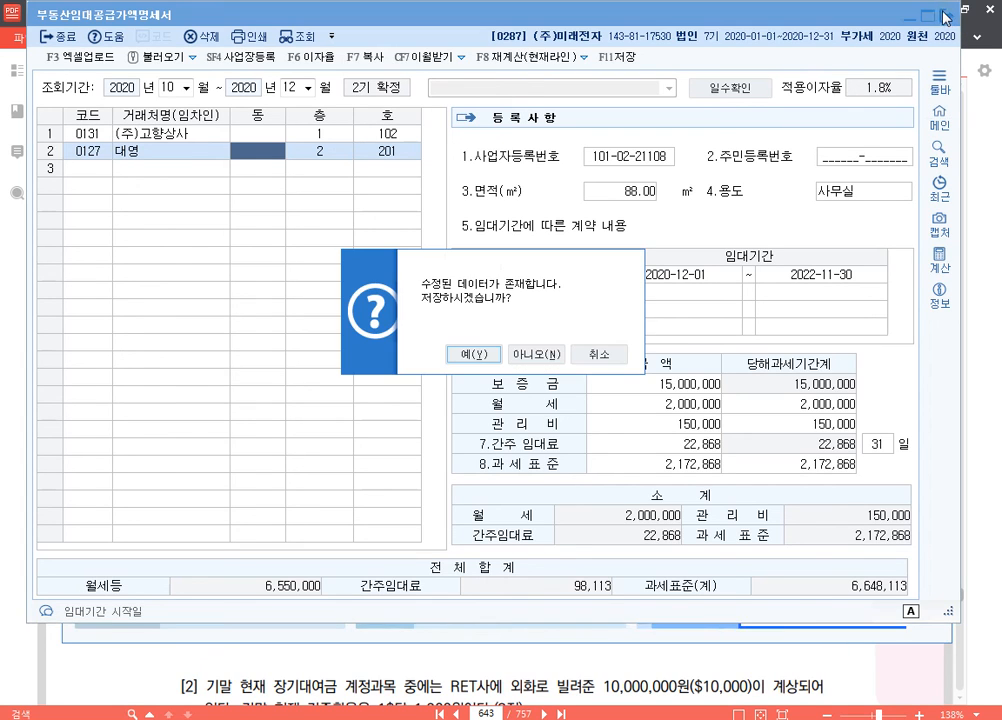
{"action": "left_click", "coordinate": [466, 354]}
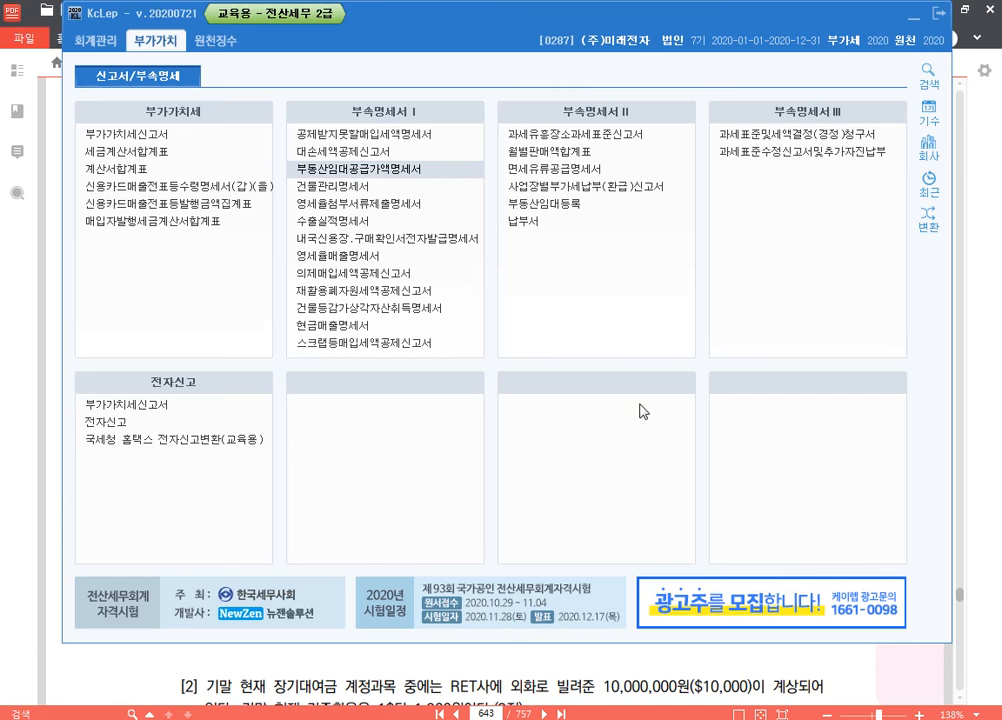
Step: Switch to the 알PDF textbook and review 문제3 on pages 642–643, continuing to the 문제4 closing-entry questions
{"action": "left_click", "coordinate": [606, 650]}
{"action": "scroll", "coordinate": [500, 400], "scroll_direction": "up", "scroll_amount": 5}
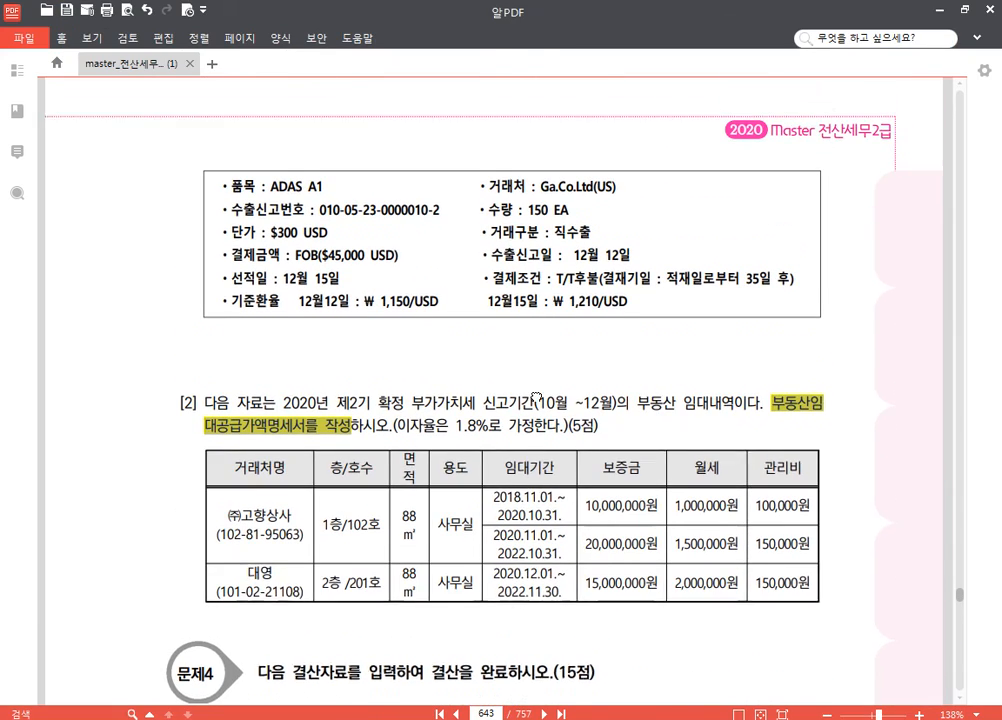
{"action": "scroll", "coordinate": [428, 332], "scroll_direction": "up", "scroll_amount": 5}
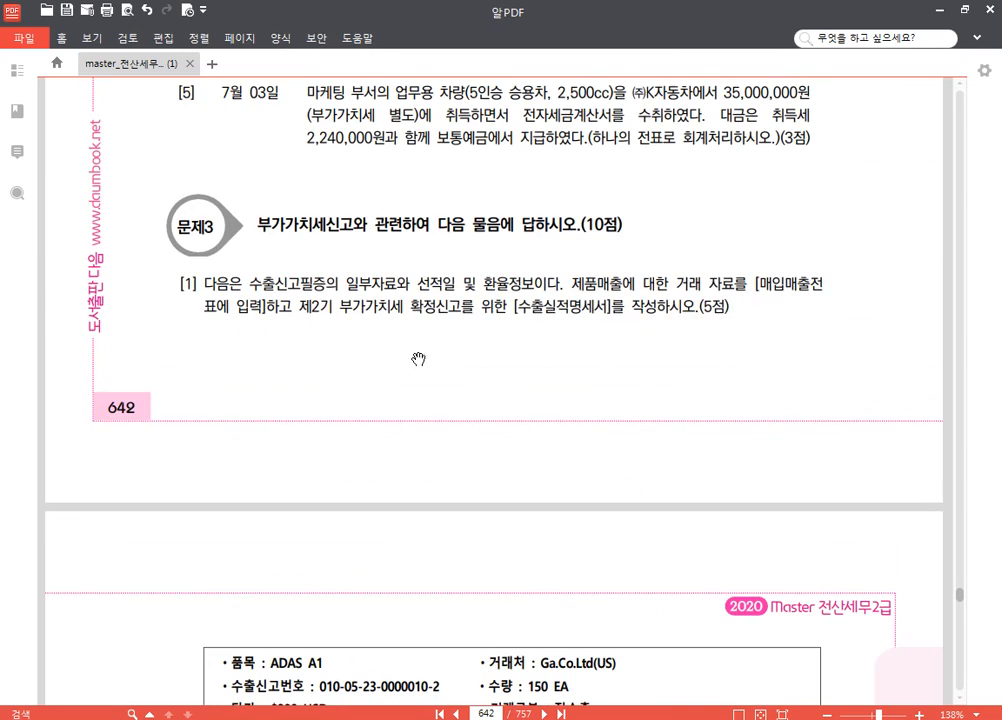
{"action": "scroll", "coordinate": [501, 385], "scroll_direction": "down", "scroll_amount": 3}
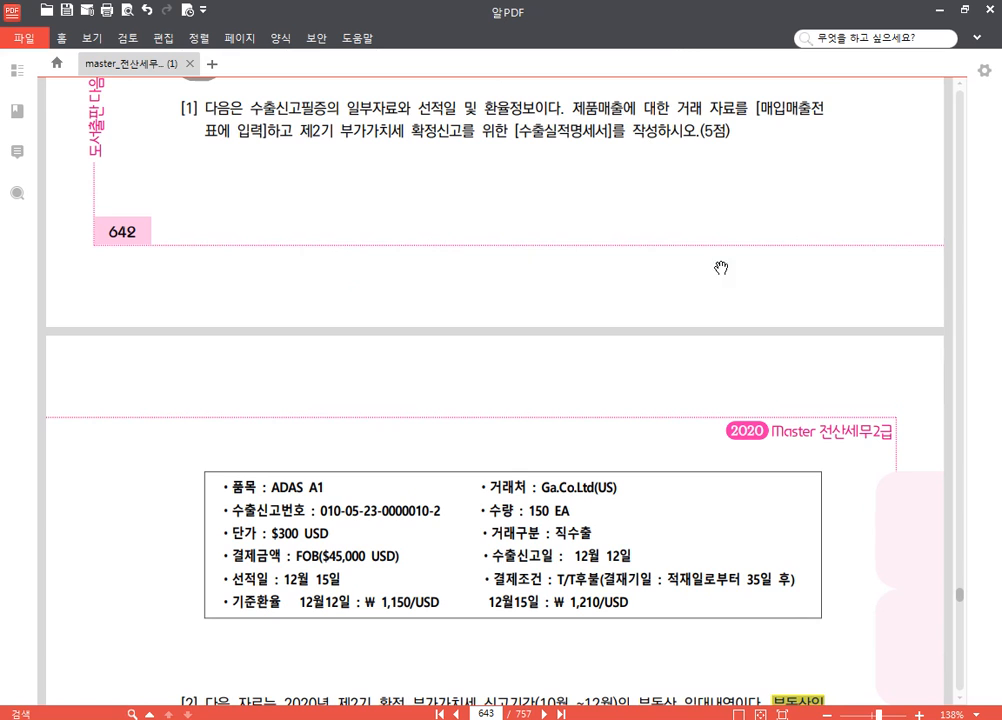
{"action": "scroll", "coordinate": [660, 330], "scroll_direction": "down", "scroll_amount": 5}
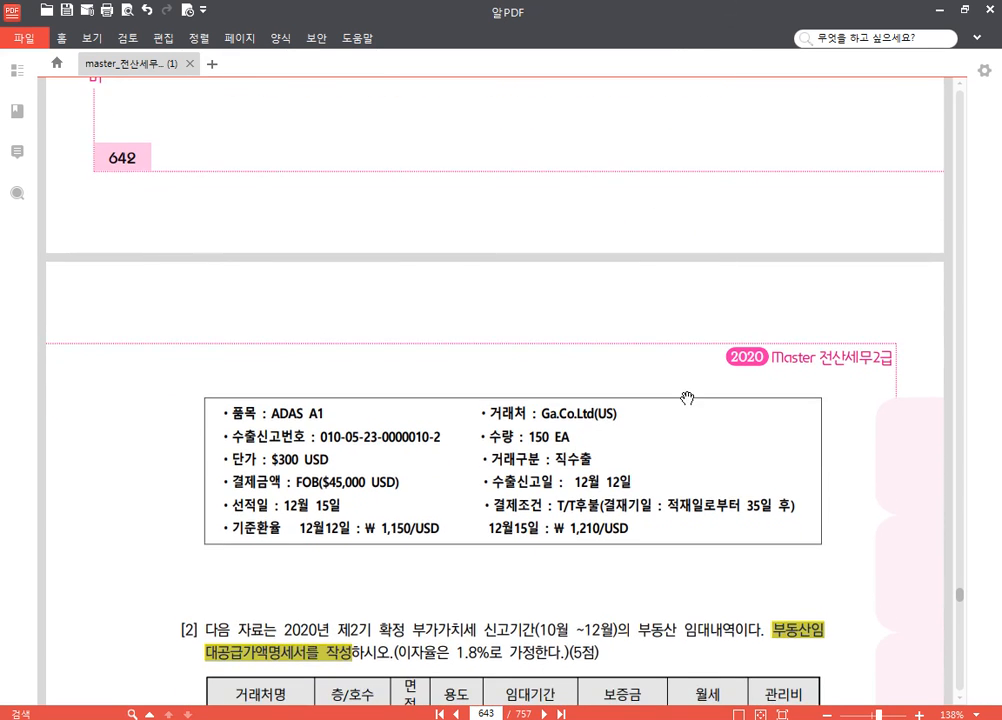
{"action": "scroll", "coordinate": [580, 370], "scroll_direction": "down", "scroll_amount": 3}
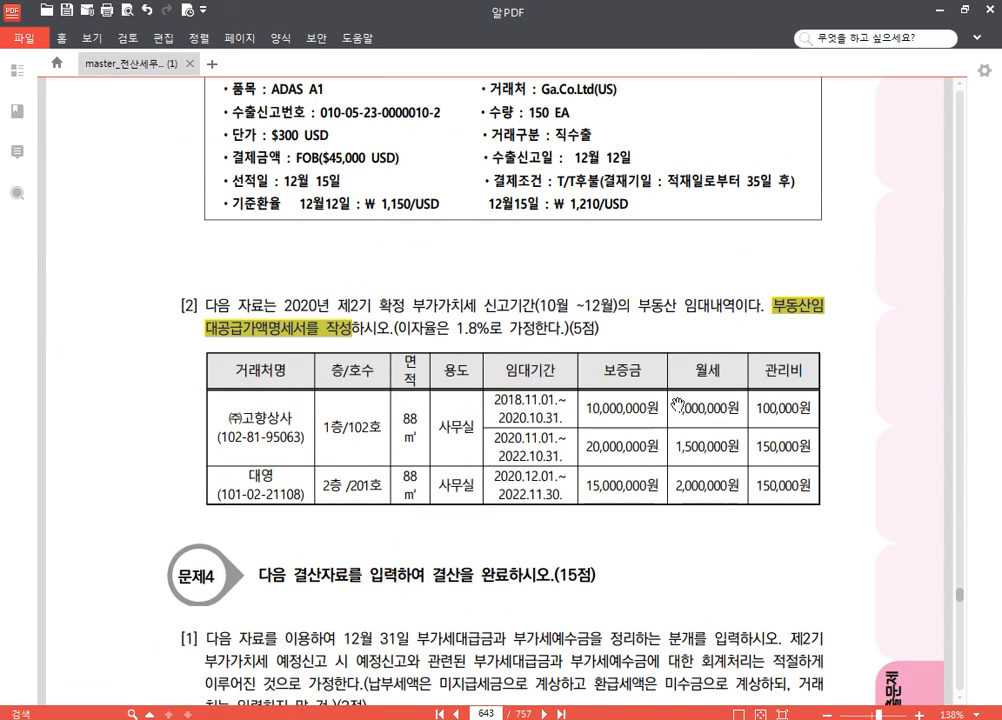
{"action": "scroll", "coordinate": [600, 420], "scroll_direction": "down", "scroll_amount": 2}
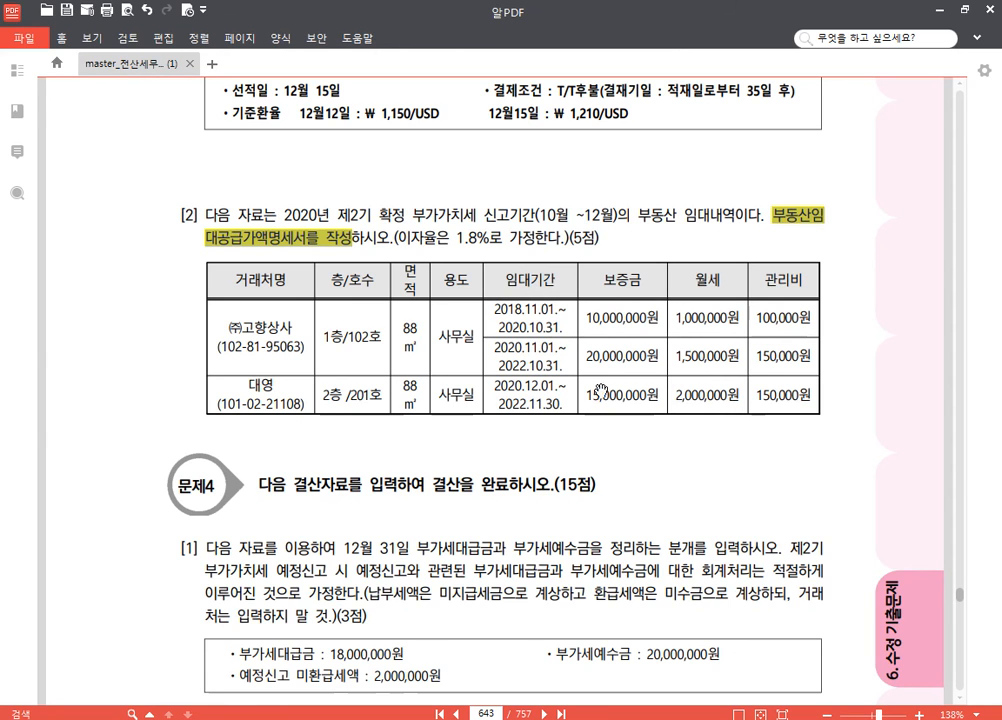
{"action": "scroll", "coordinate": [700, 450], "scroll_direction": "down", "scroll_amount": 3}
{"action": "scroll", "coordinate": [702, 457], "scroll_direction": "down", "scroll_amount": 5}
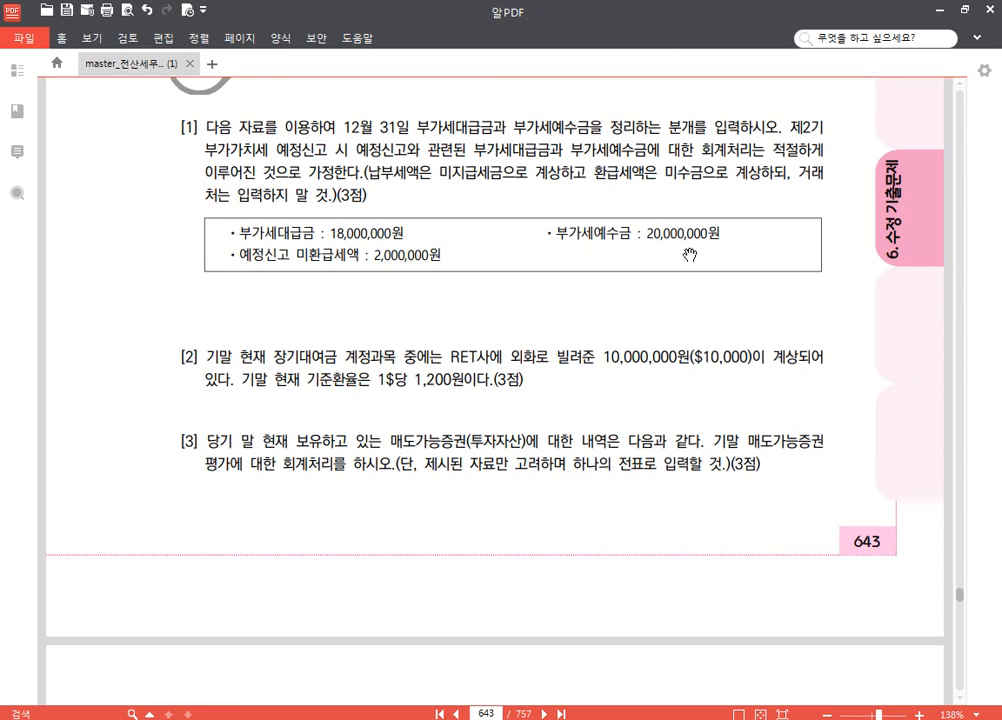